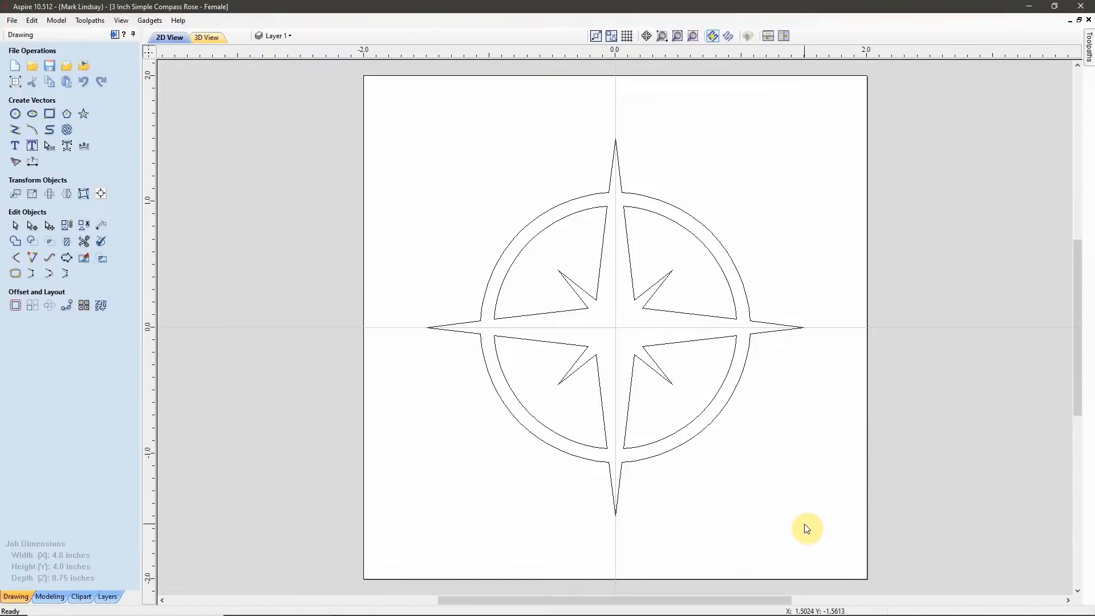
Copy all the compass rose vectors from the 3 Inch Simple Compass Rose - Female file.
left_click_drag(804, 524, 399, 118)
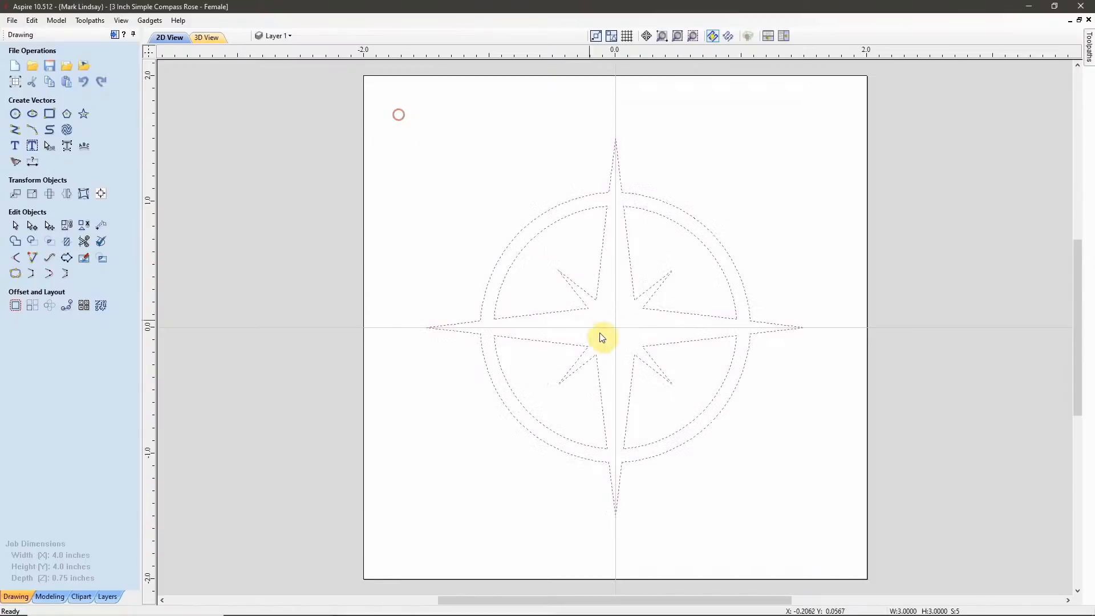
right_click(594, 299)
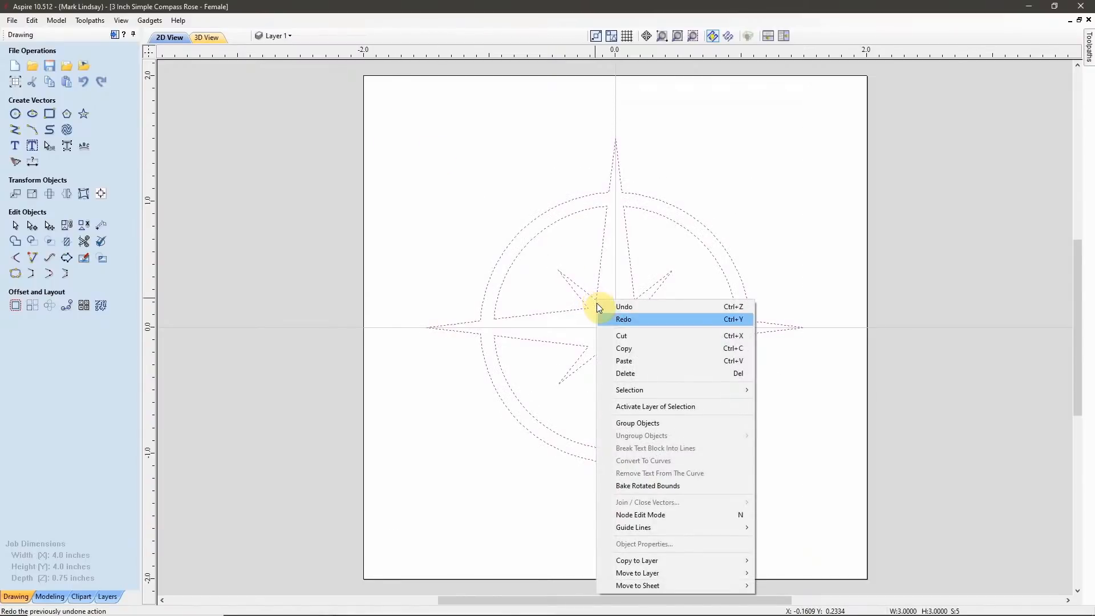
left_click(645, 348)
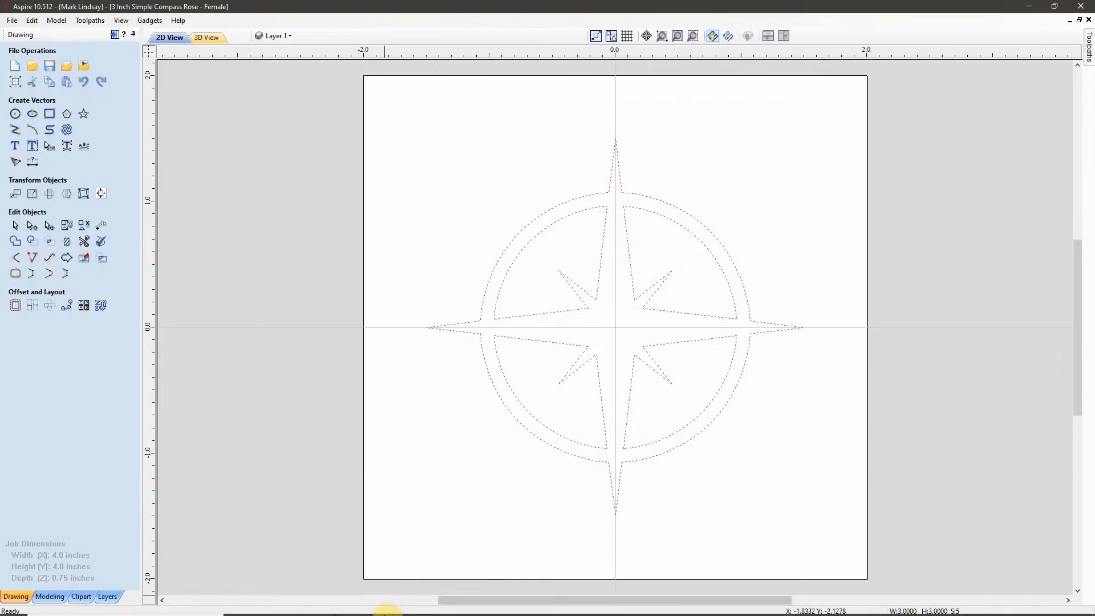
Switch to the third open Aspire window, an empty new job, and paste the compass rose vectors into it.
mouse_move(323, 609)
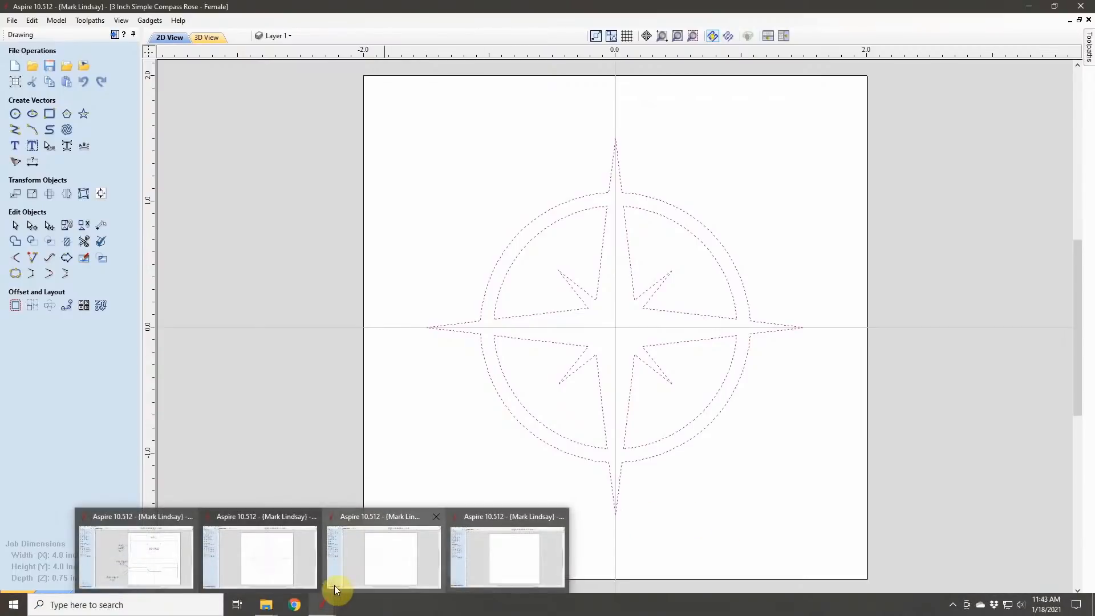
left_click(367, 556)
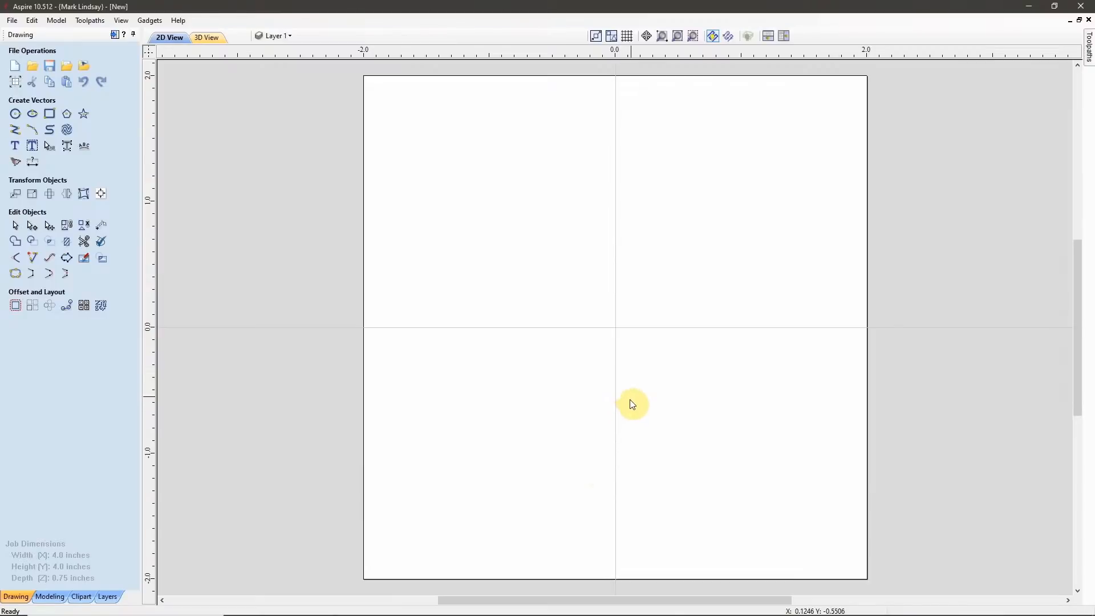
right_click(616, 330)
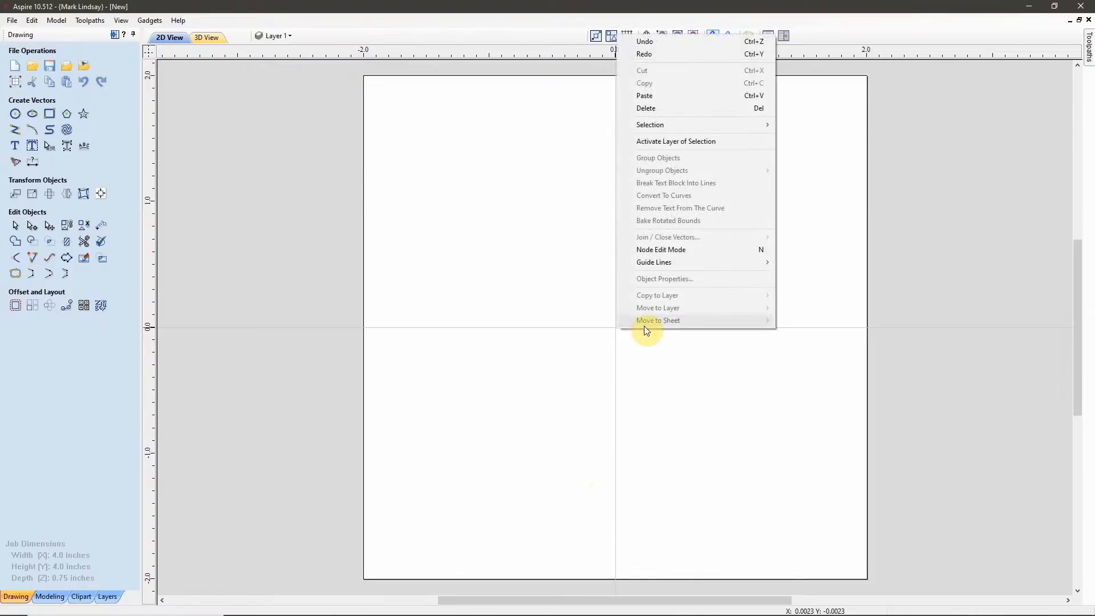
left_click(676, 95)
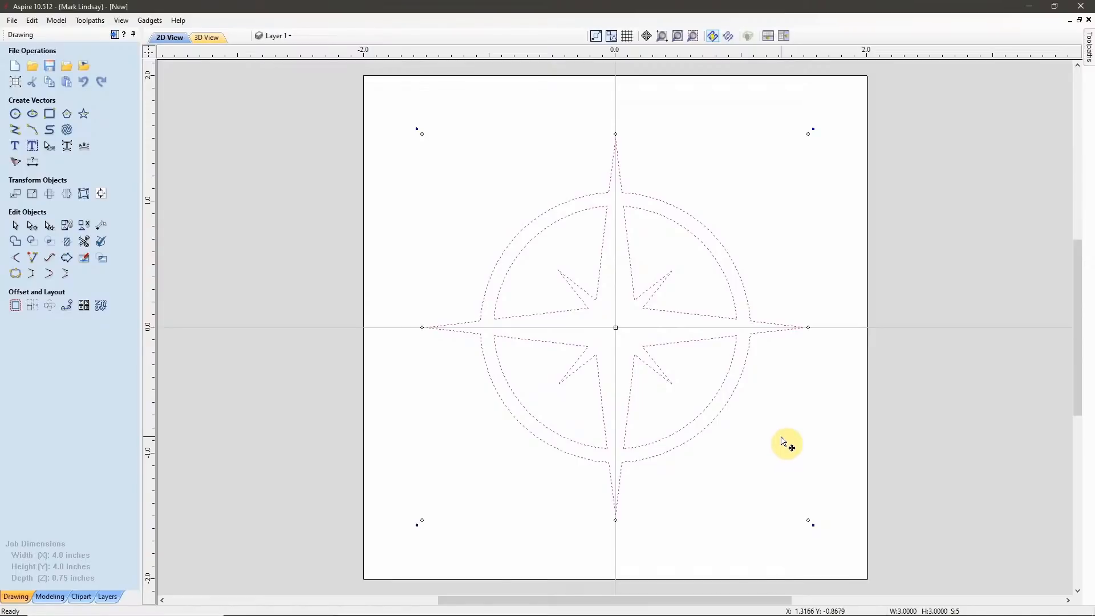
left_click(712, 495)
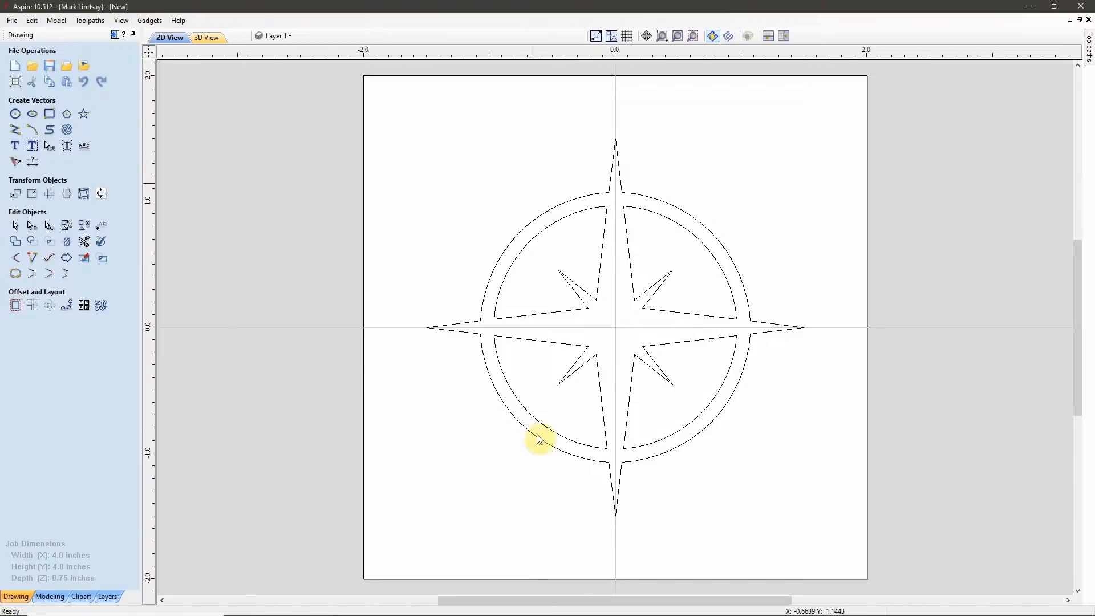
Resize the whole pasted compass rose to 3.5 inches wide with width and height linked, anchored at its center.
left_click_drag(750, 197, 463, 457)
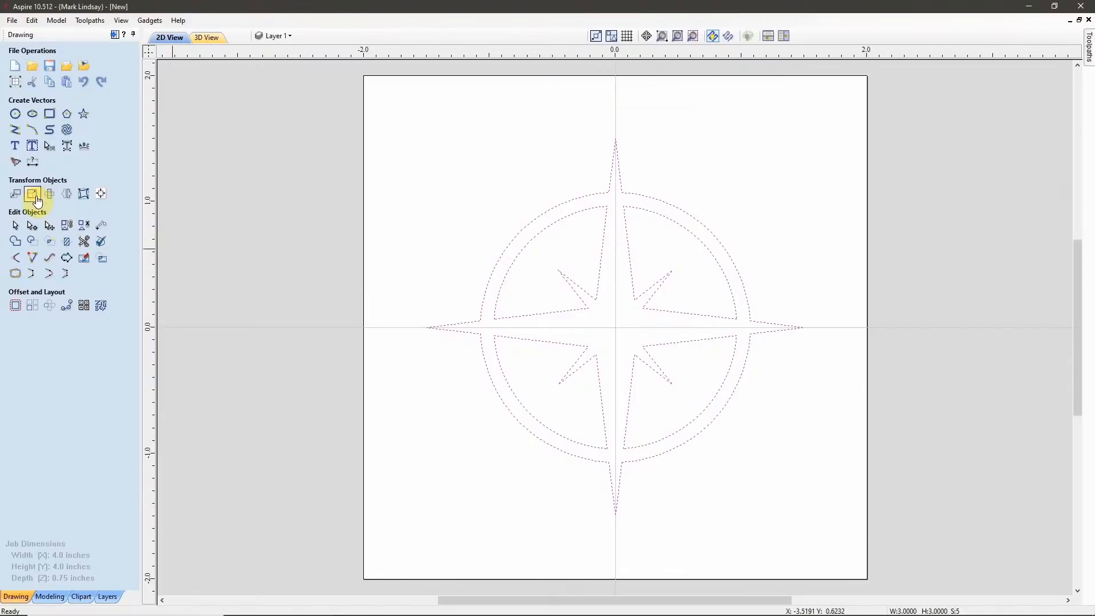
left_click(44, 197)
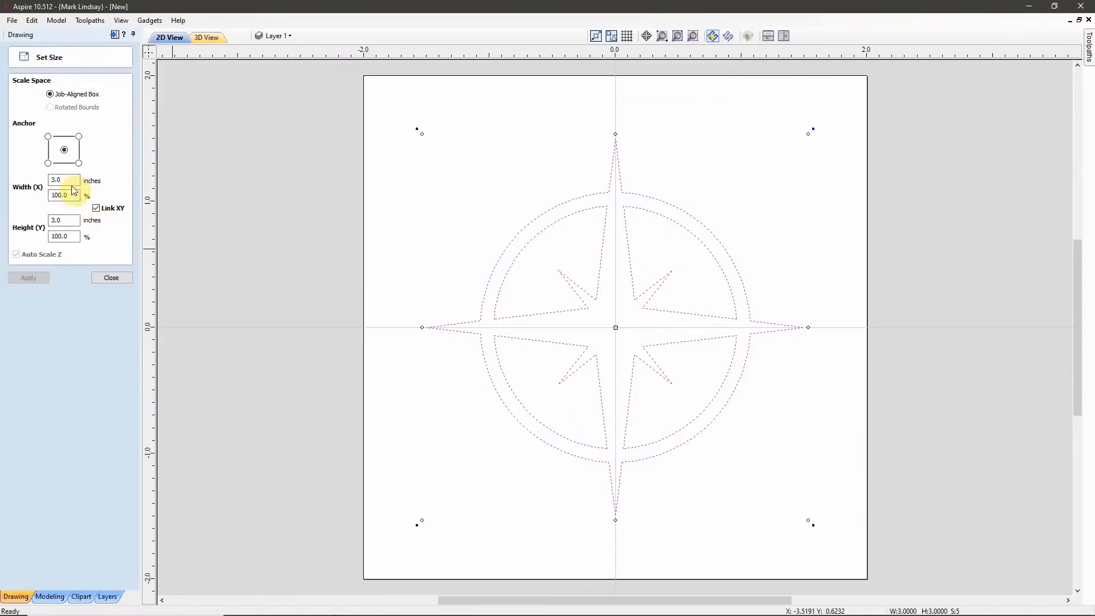
left_click_drag(64, 179, 11, 183)
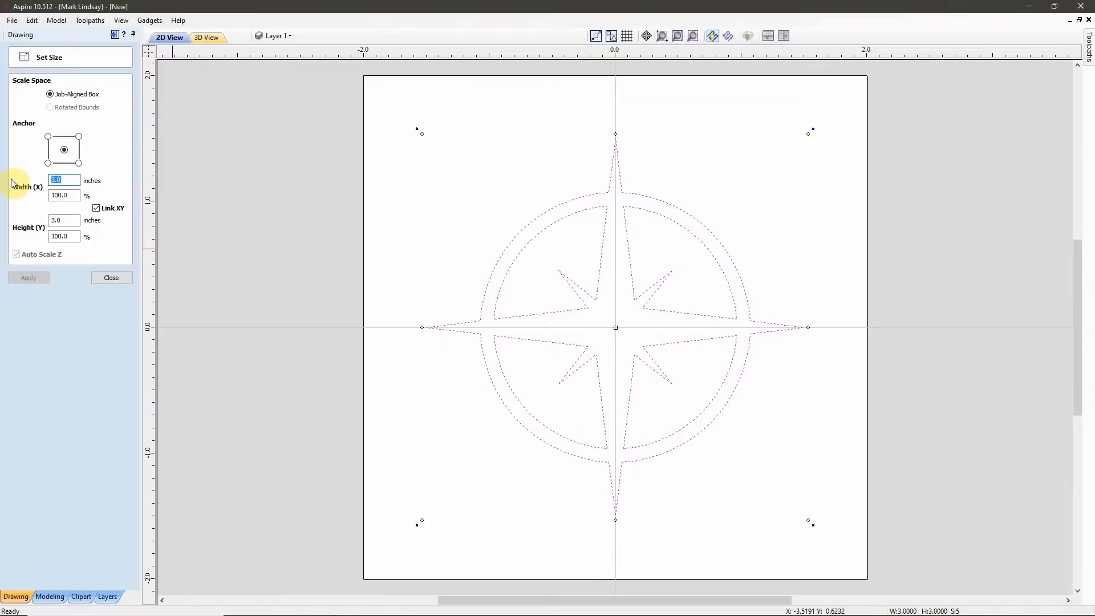
type("3.5")
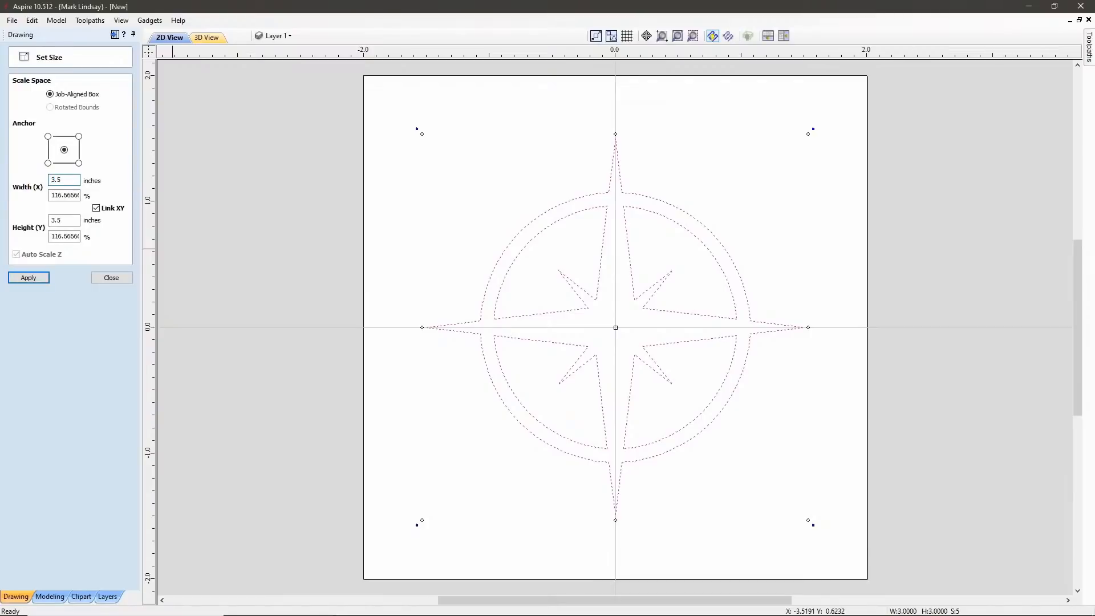
left_click(36, 279)
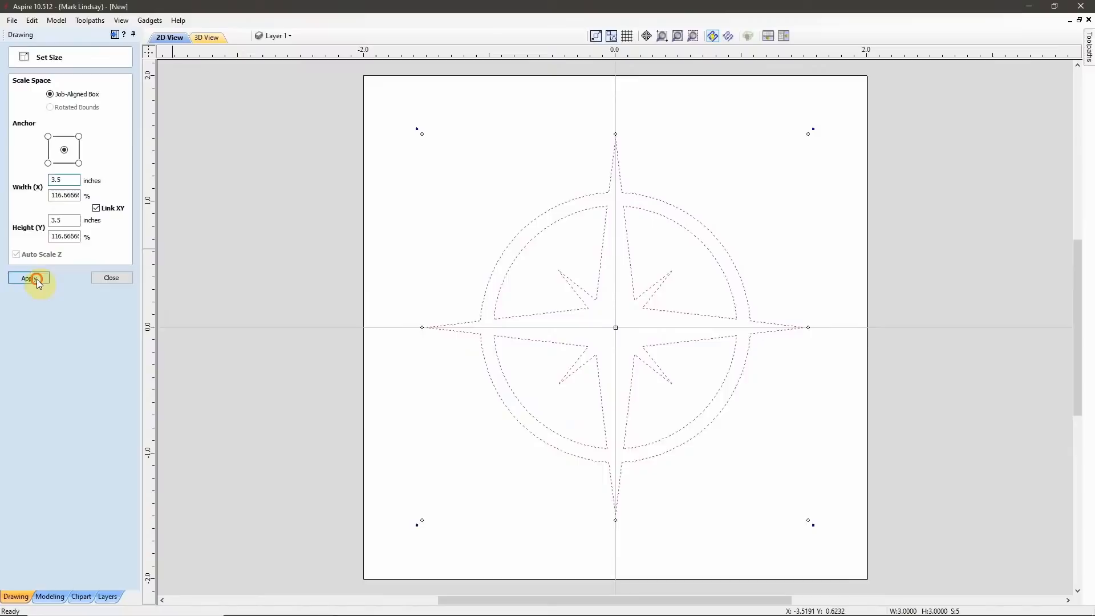
left_click(121, 279)
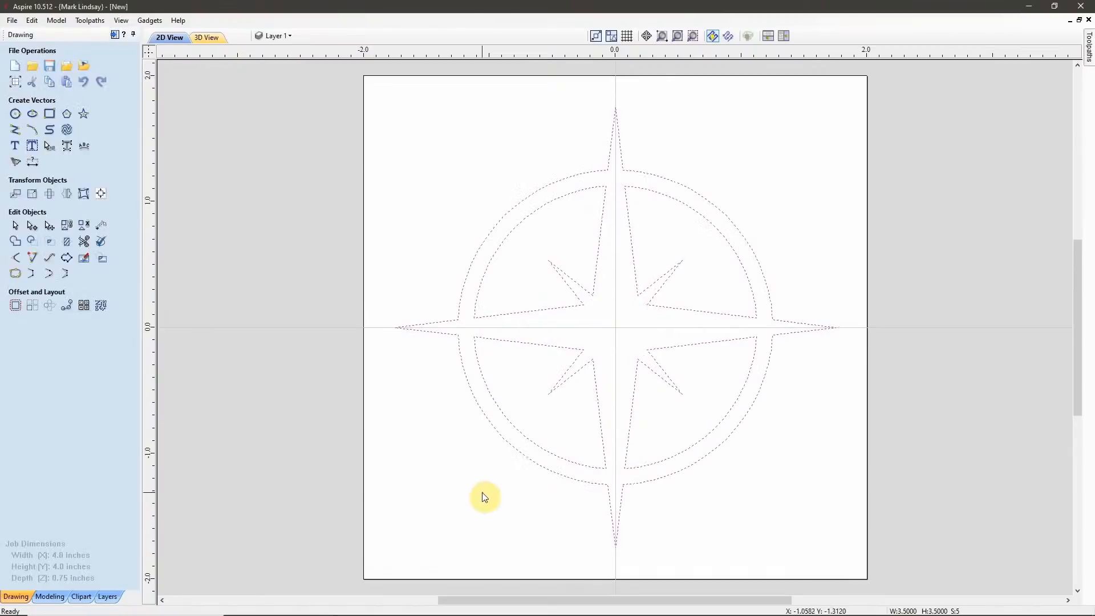
left_click(530, 503)
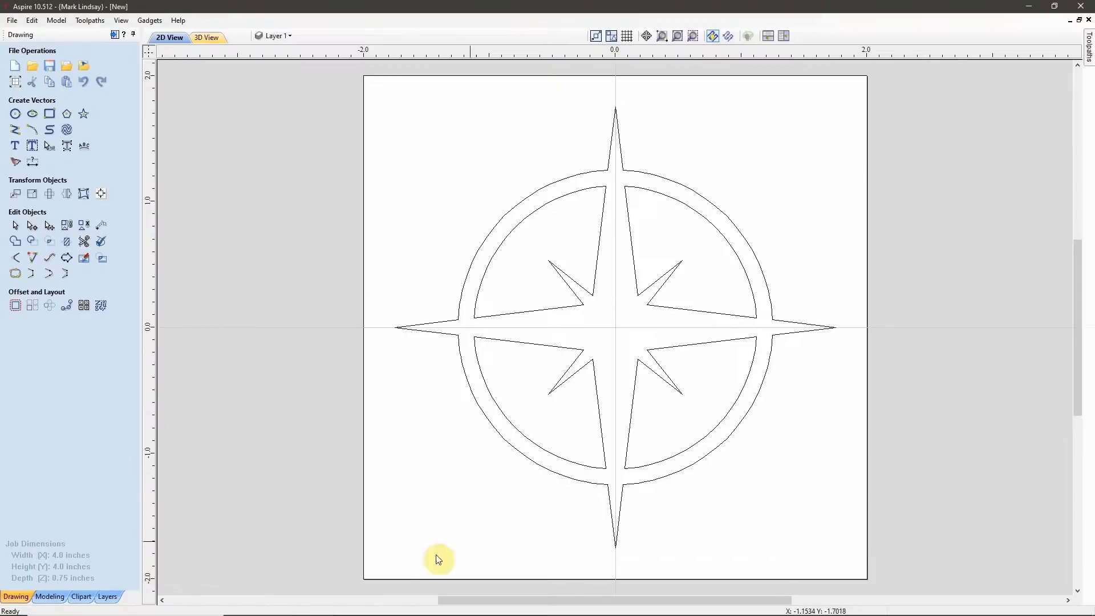
Switch to the inlay diagram job and examine the male and female cross-sections with their flat depth and start depth labels.
mouse_move(268, 613)
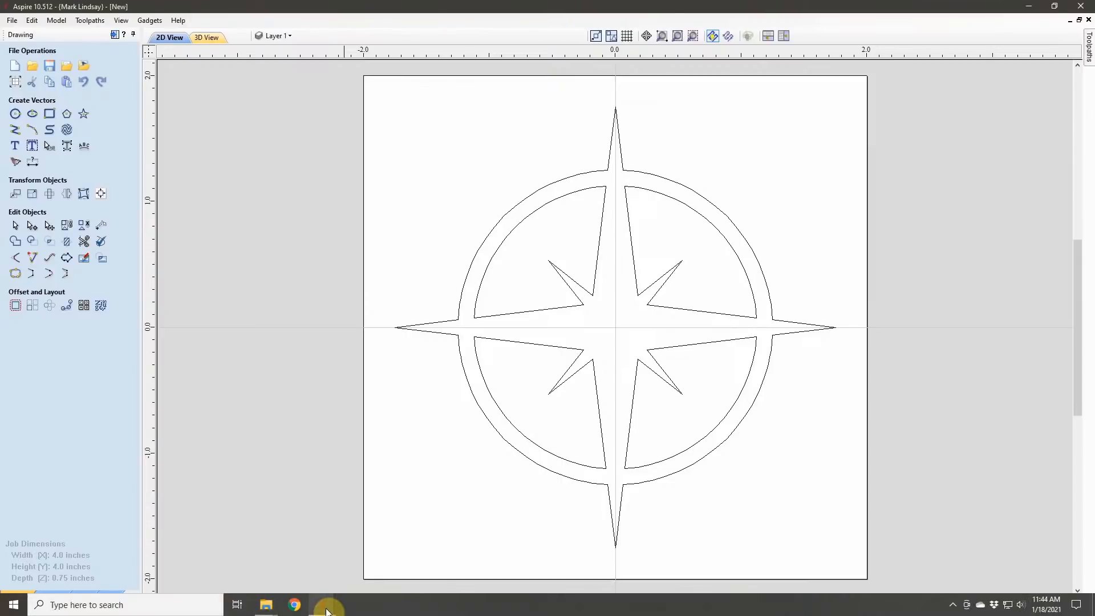
mouse_move(323, 604)
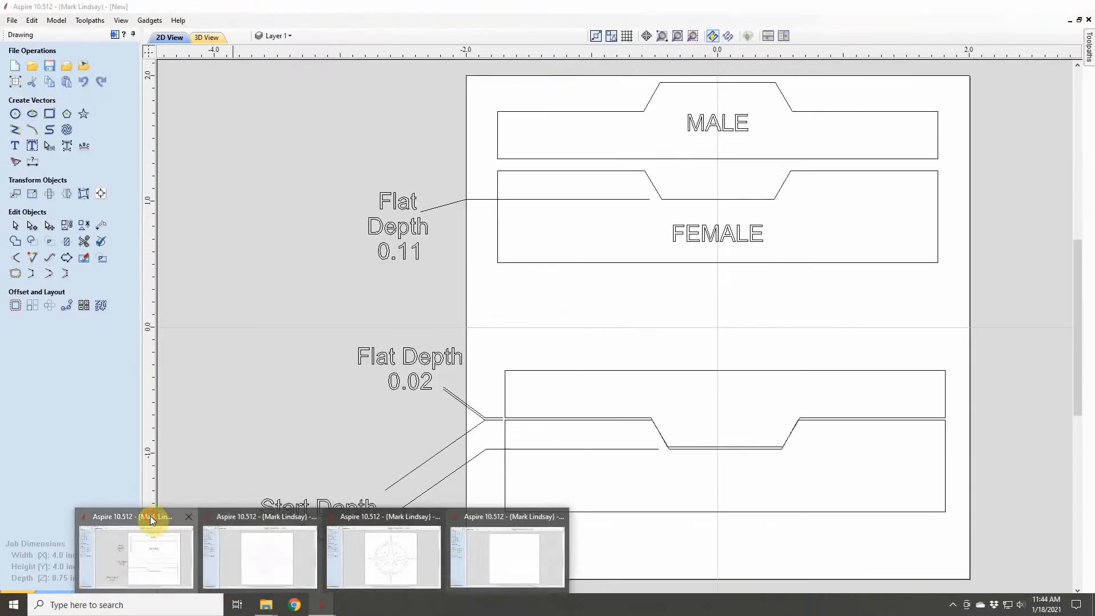
left_click(149, 515)
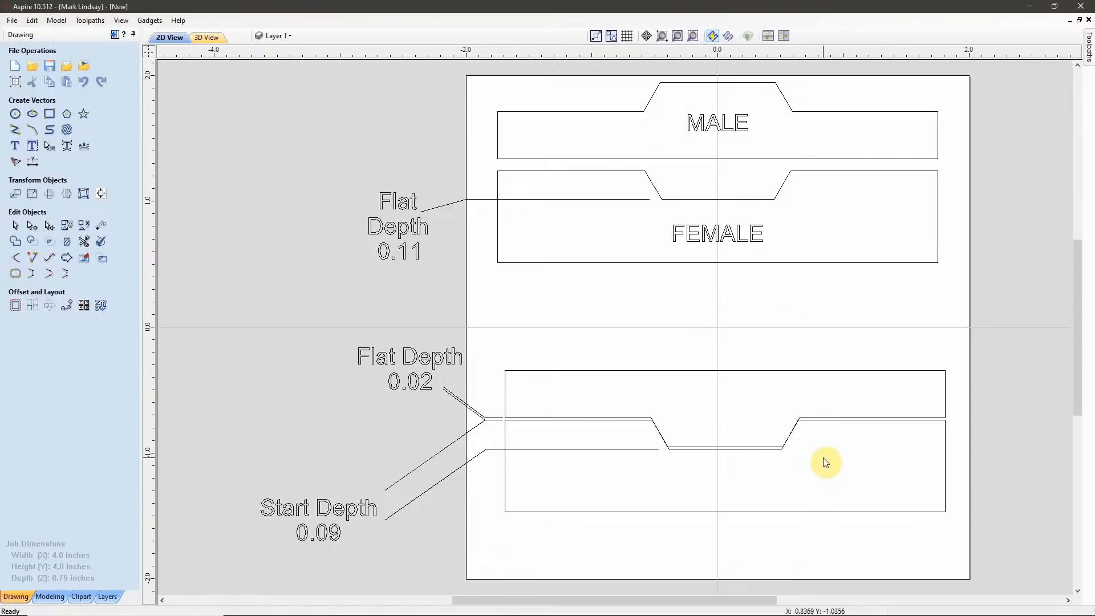
scroll(848, 462, "up", 1)
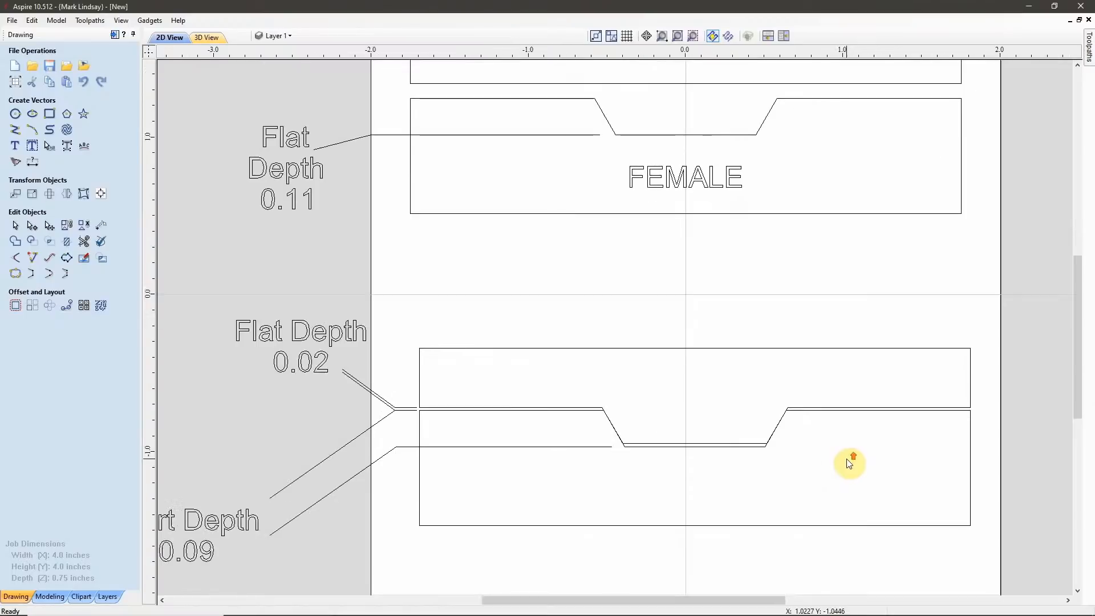
scroll(848, 462, "up", 2)
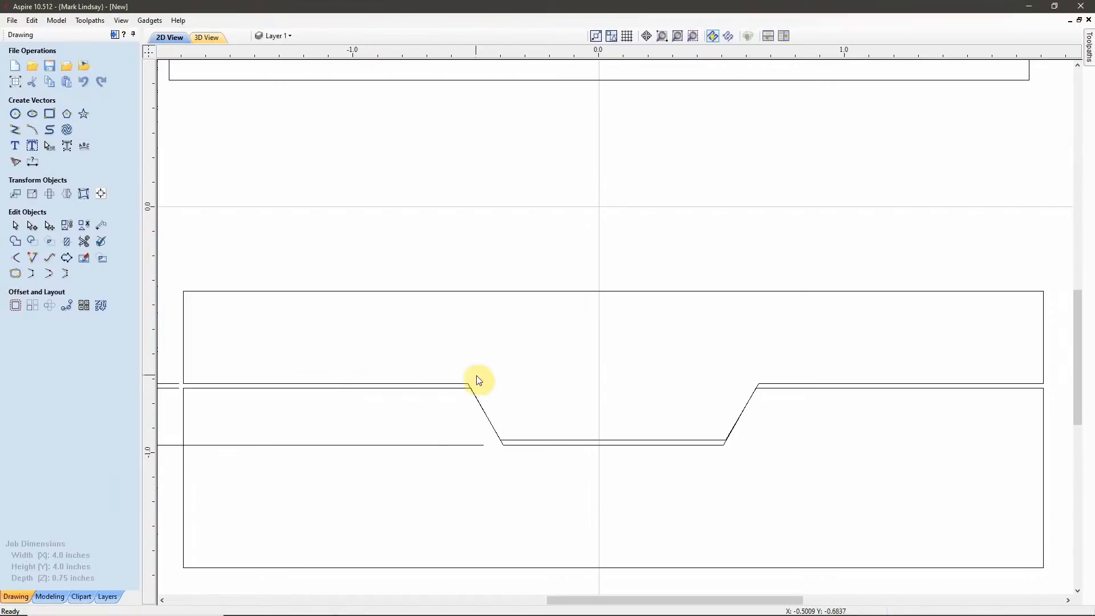
scroll(538, 406, "down", 5)
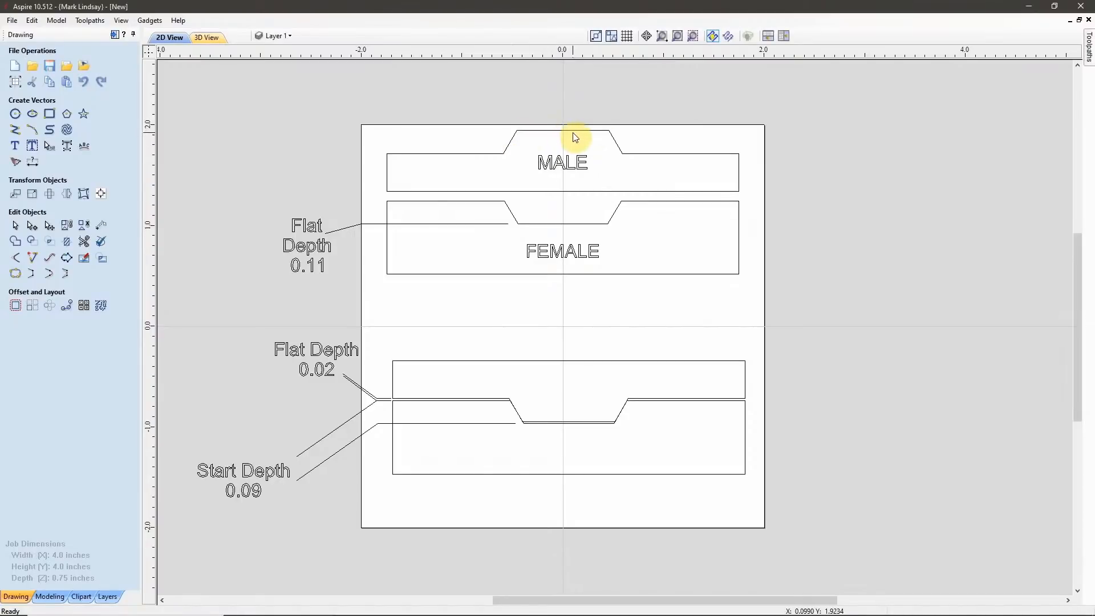
scroll(557, 459, "up", 2)
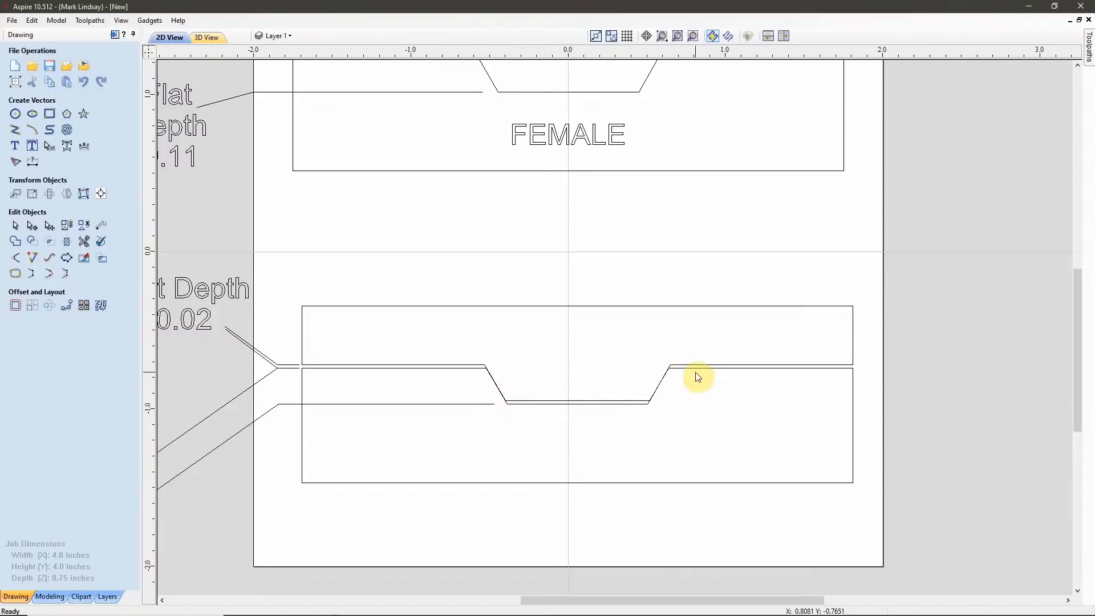
scroll(699, 373, "up", 1)
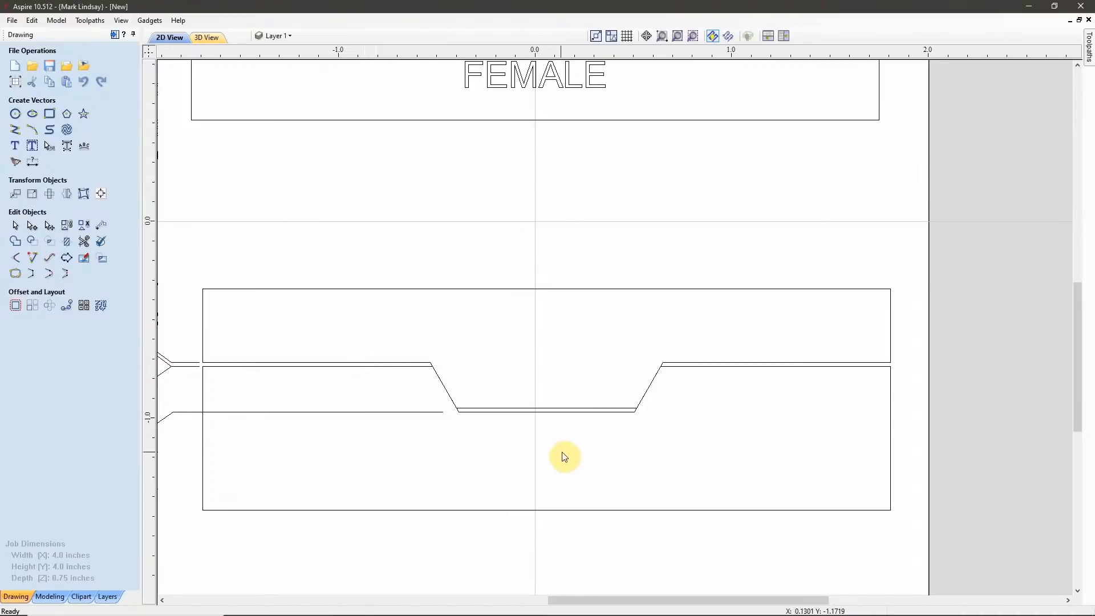
scroll(513, 436, "up", 1)
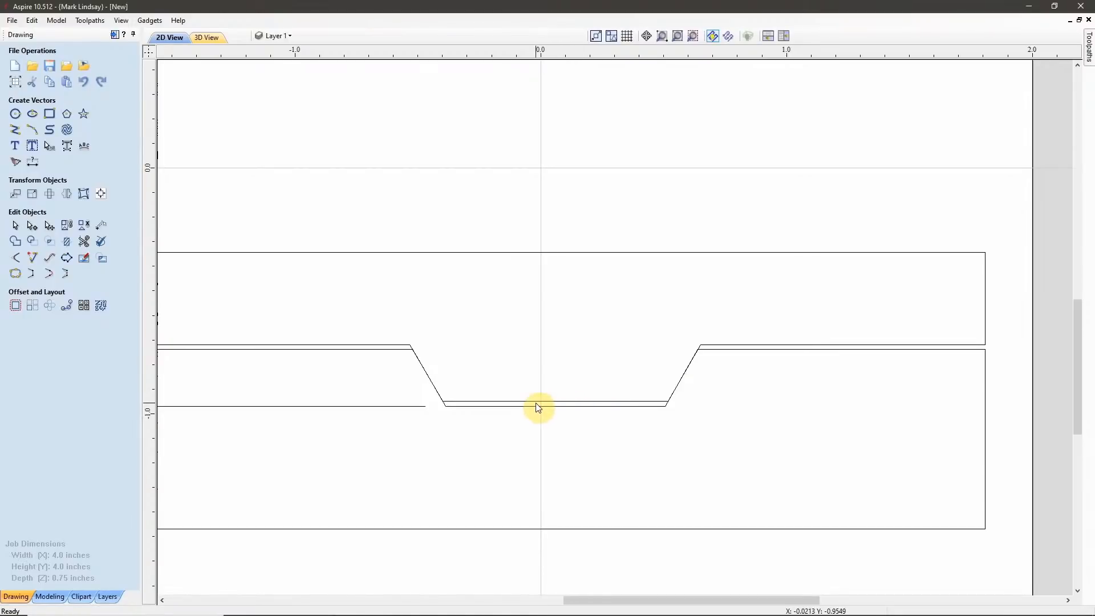
scroll(709, 428, "down", 2)
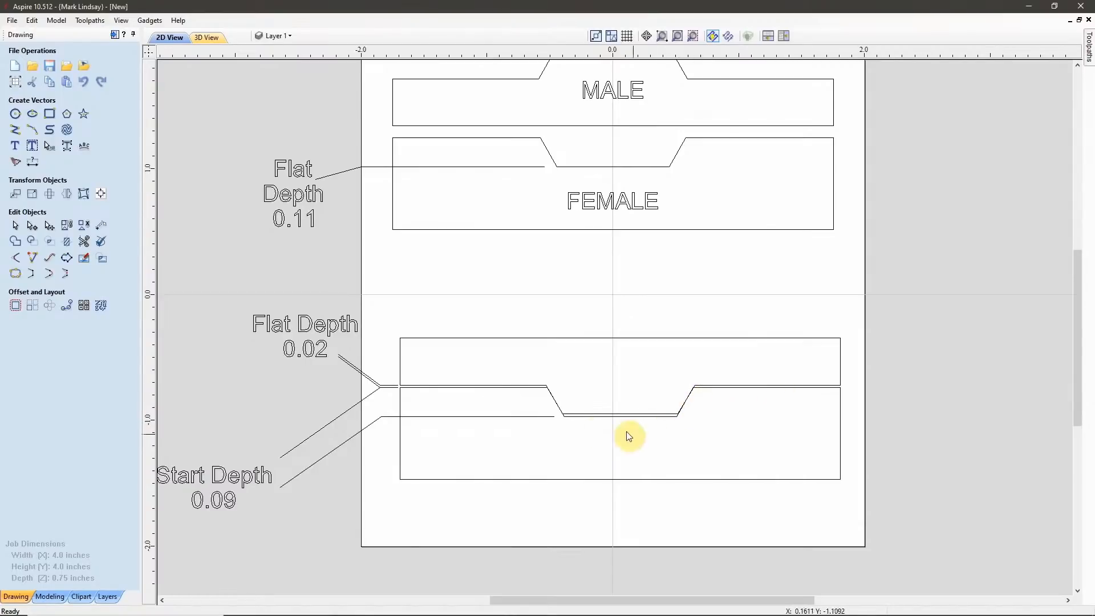
scroll(624, 434, "up", 1)
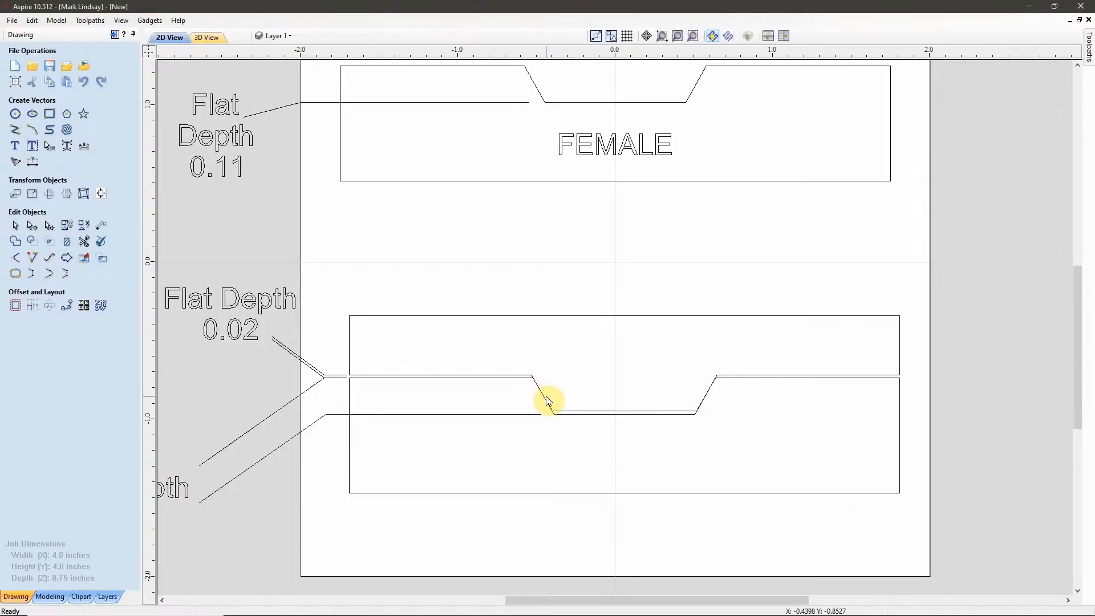
scroll(669, 384, "down", 2)
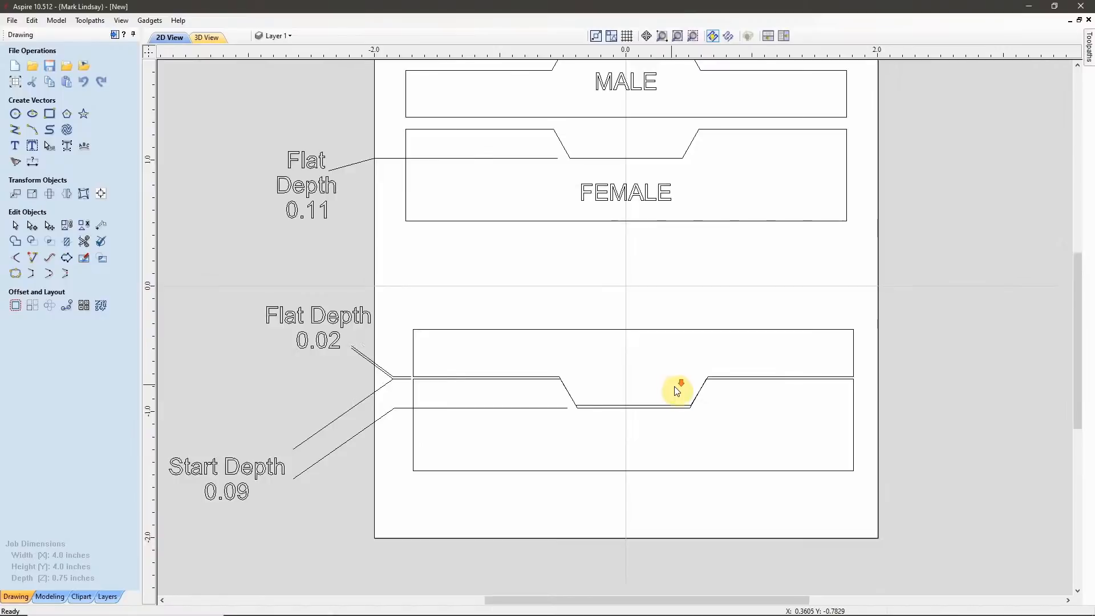
scroll(661, 383, "down", 2)
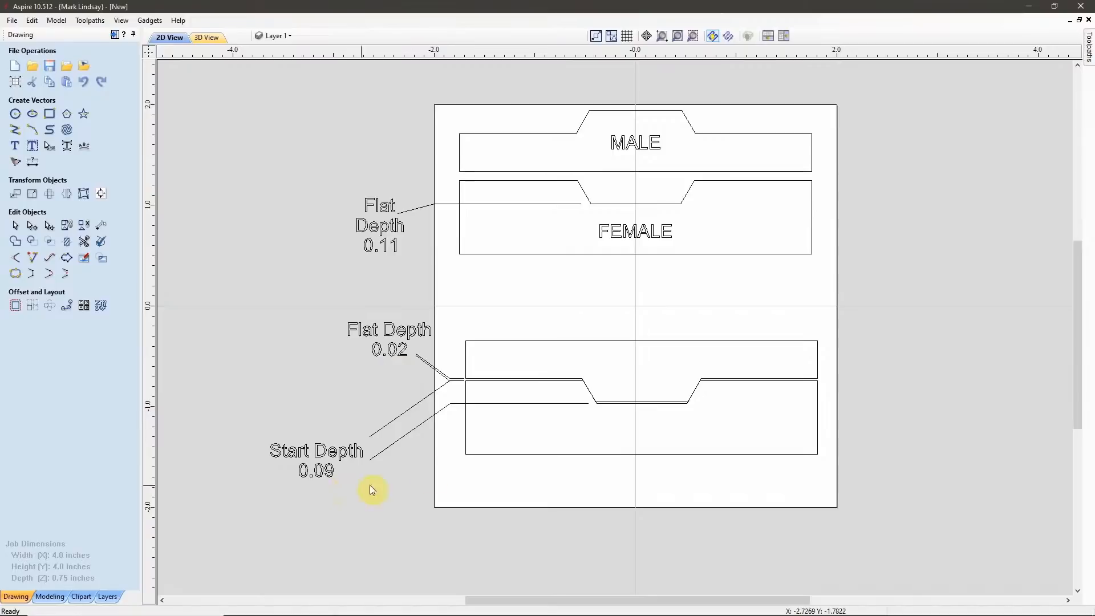
scroll(604, 433, "up", 3)
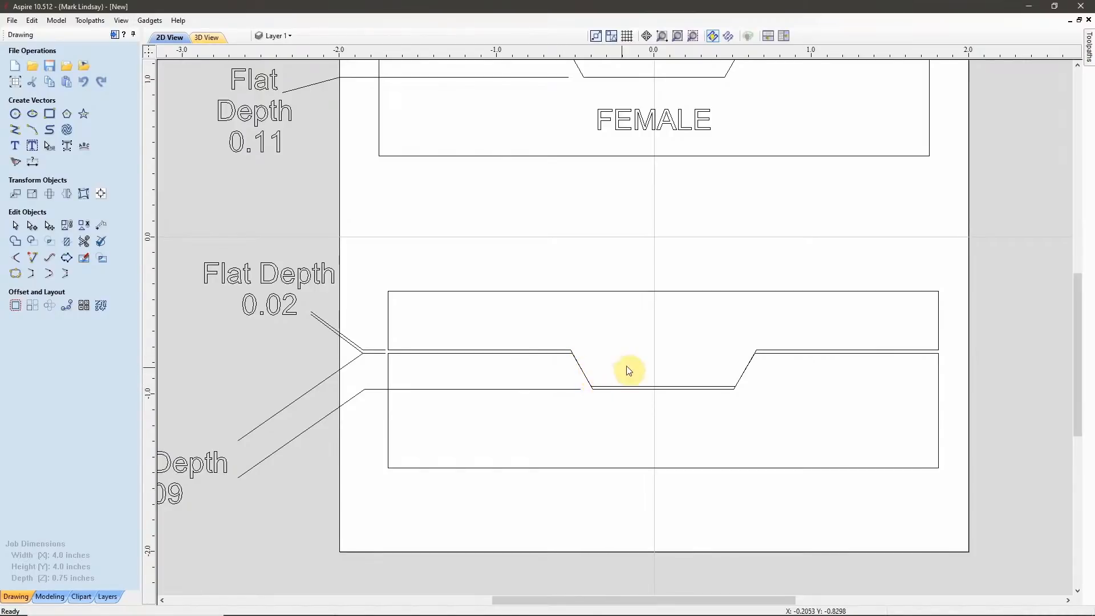
scroll(628, 369, "down", 1)
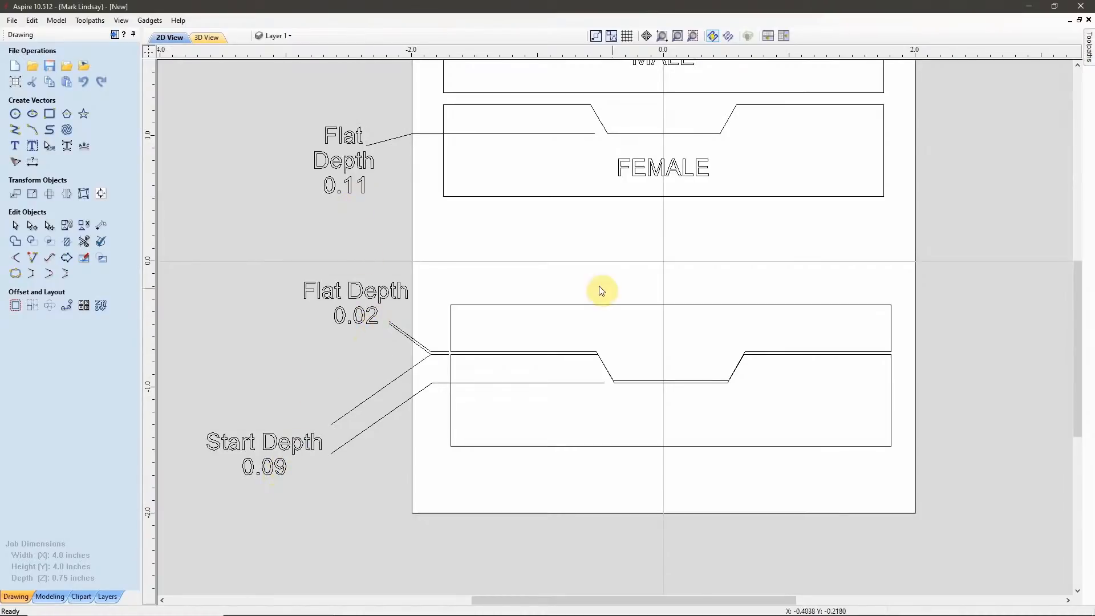
scroll(590, 288, "down", 1)
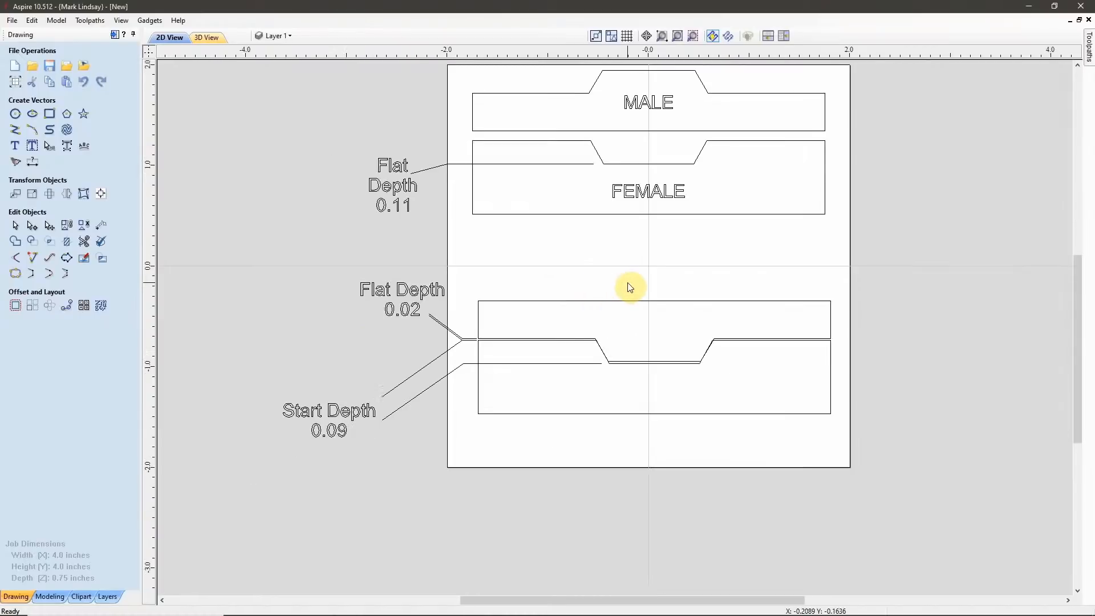
left_click(693, 37)
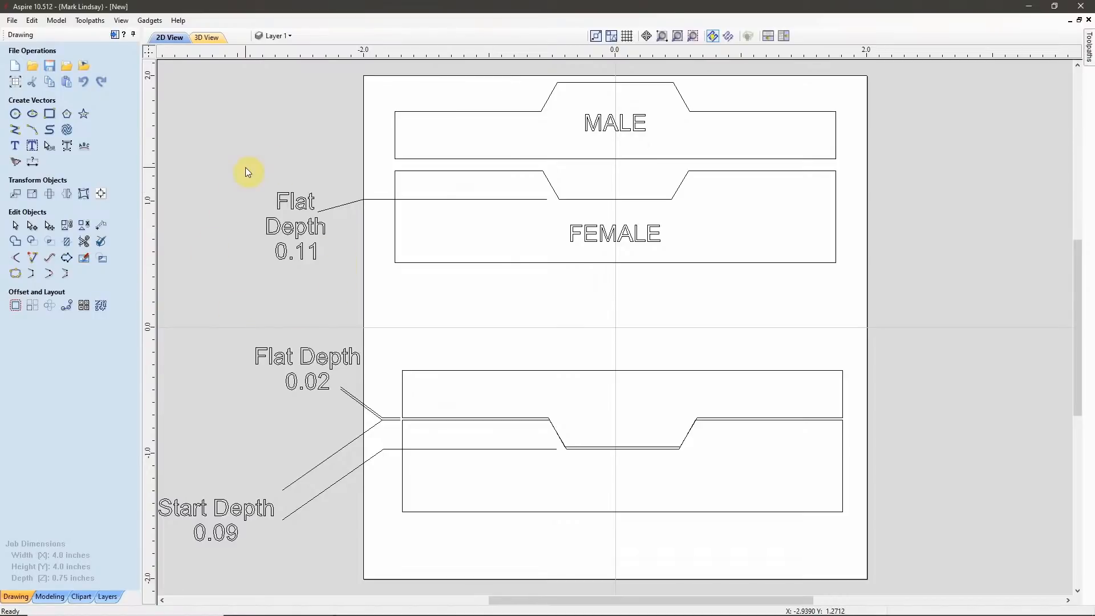
Switch back to the unsaved job containing the enlarged compass rose.
mouse_move(399, 609)
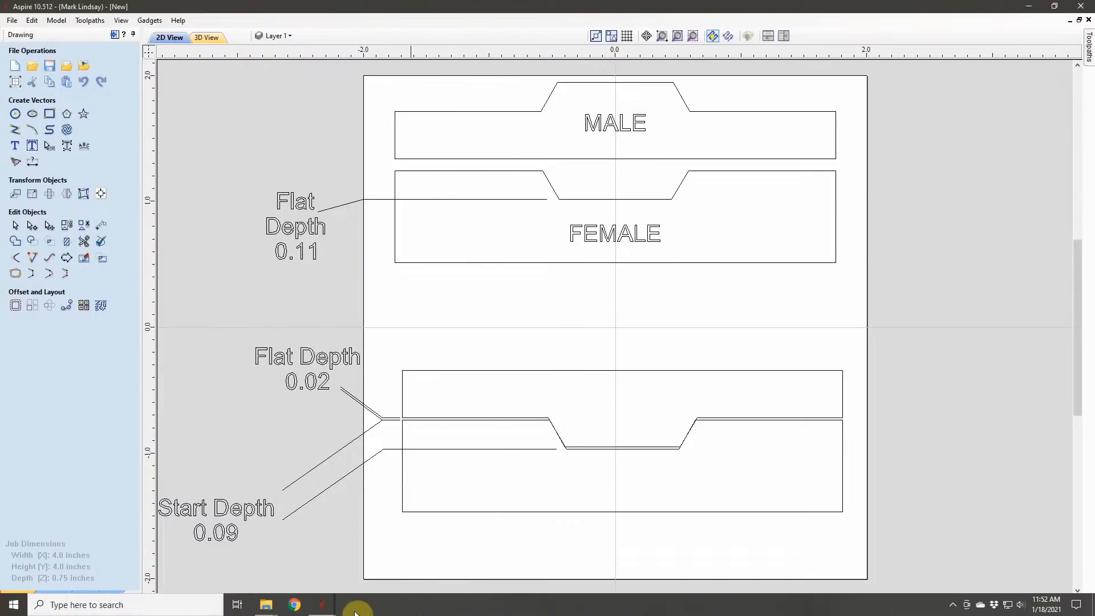
mouse_move(320, 605)
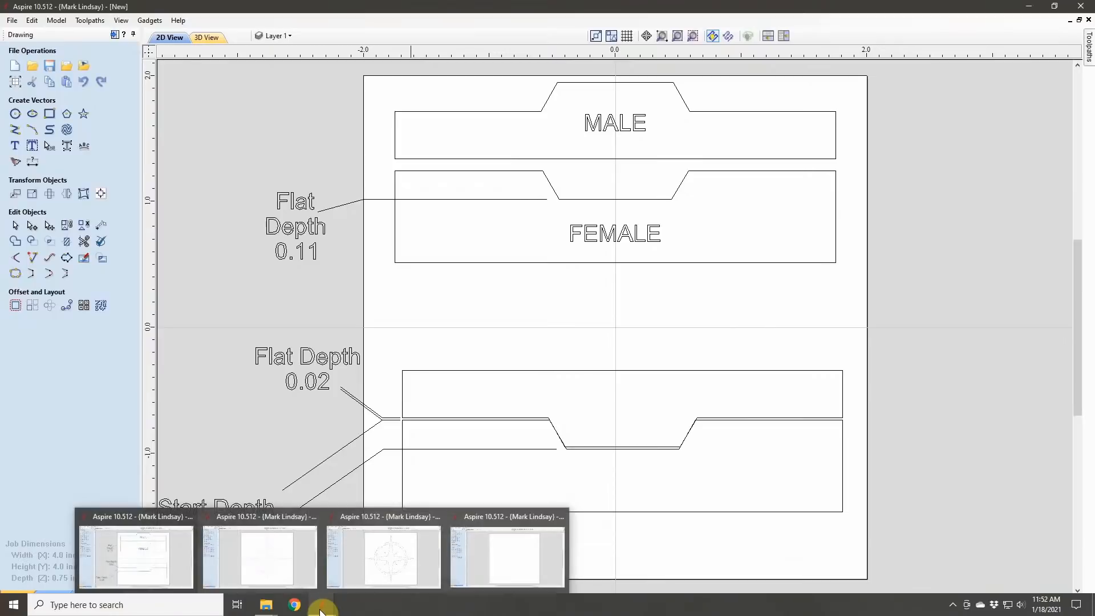
left_click(385, 515)
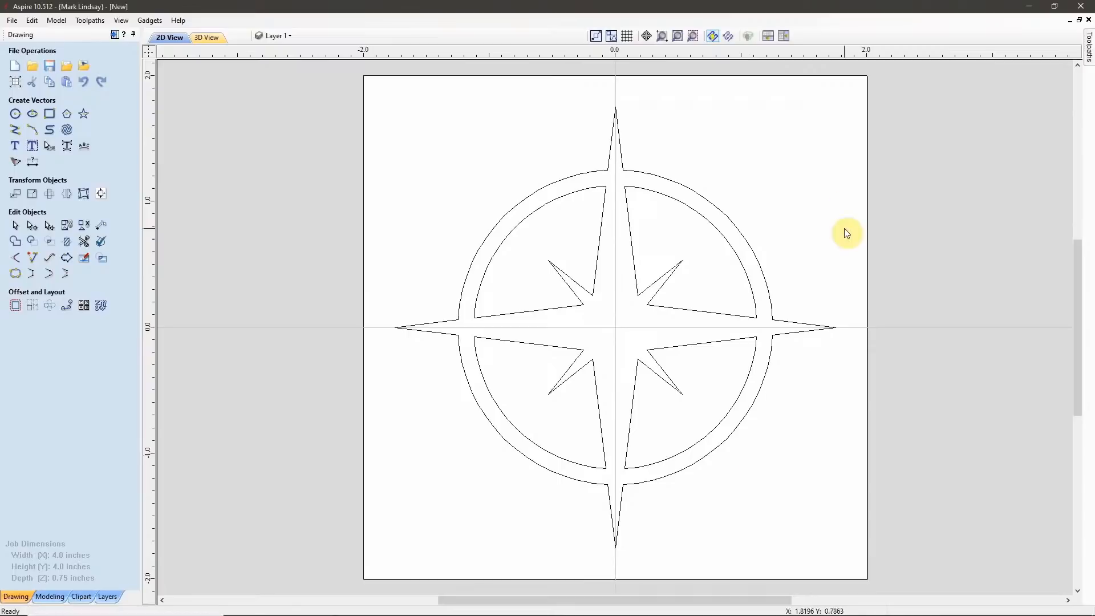
Select all compass rose vectors and set up a V-Carve toolpath with start depth 0.0 and flat depth 0.11 inches.
left_click_drag(844, 108, 374, 567)
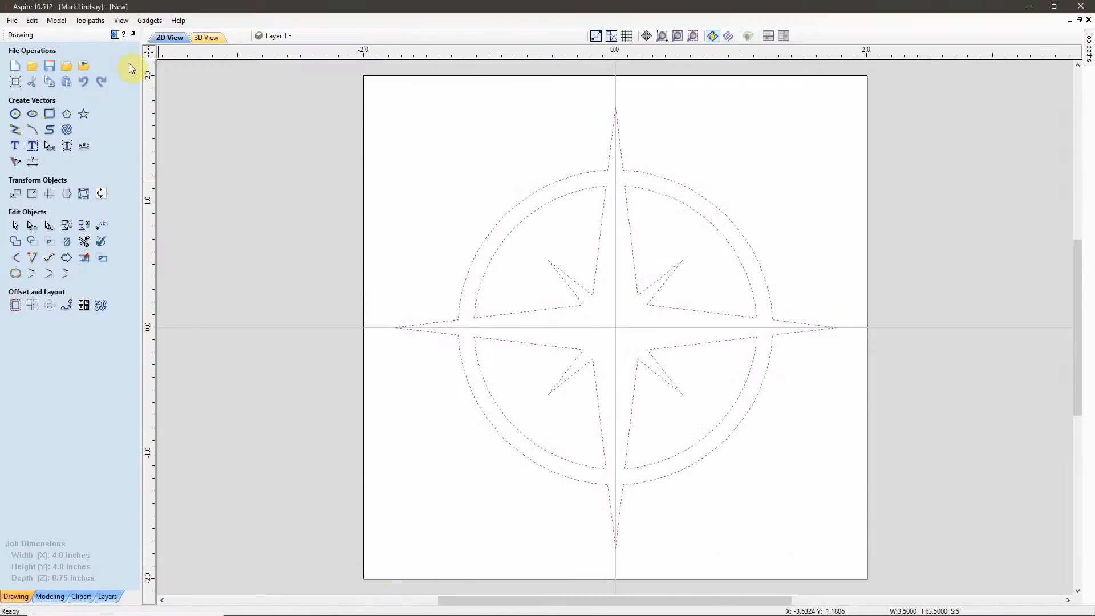
left_click(115, 35)
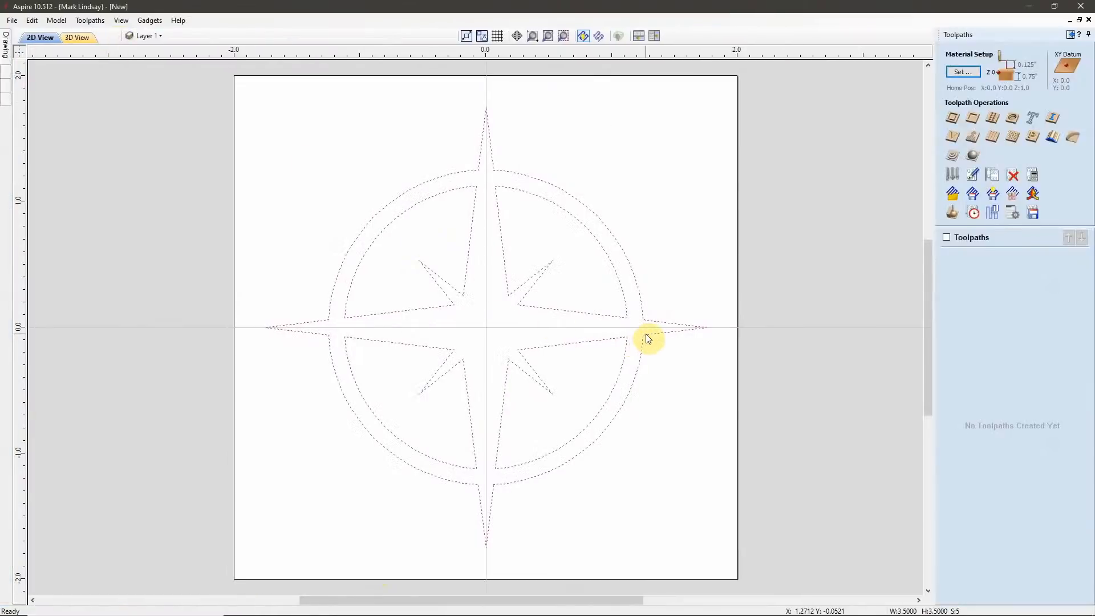
left_click(952, 141)
double_click(1051, 87)
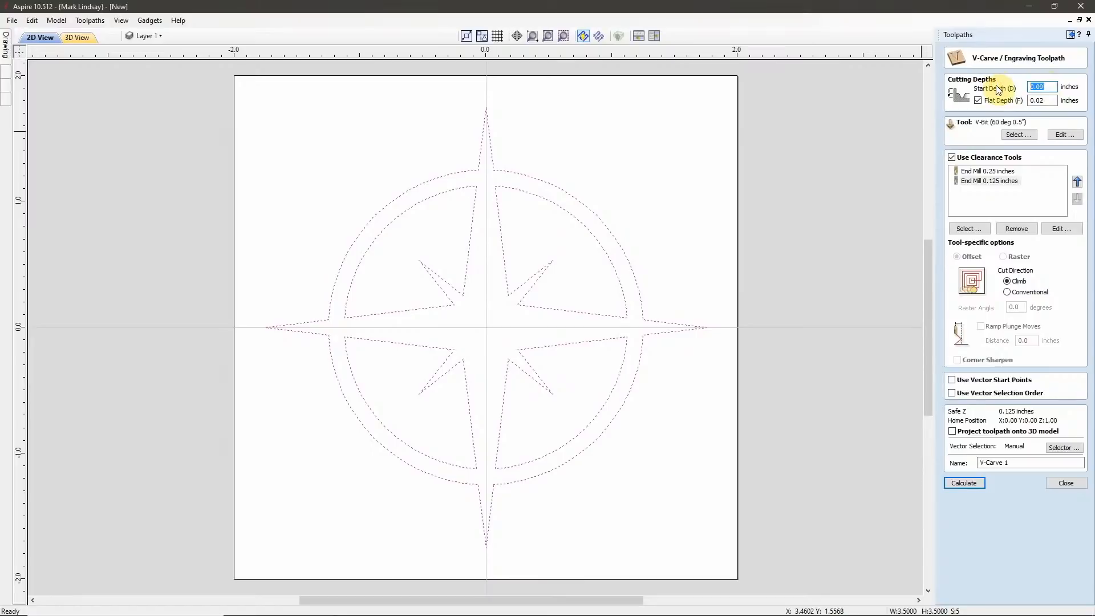
type("0")
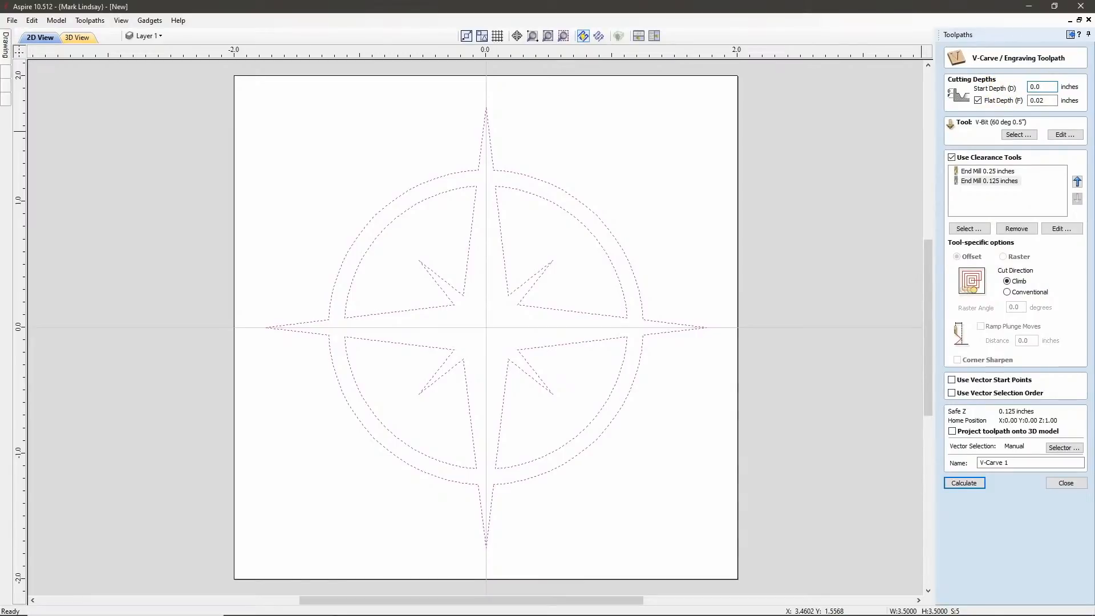
double_click(1042, 101)
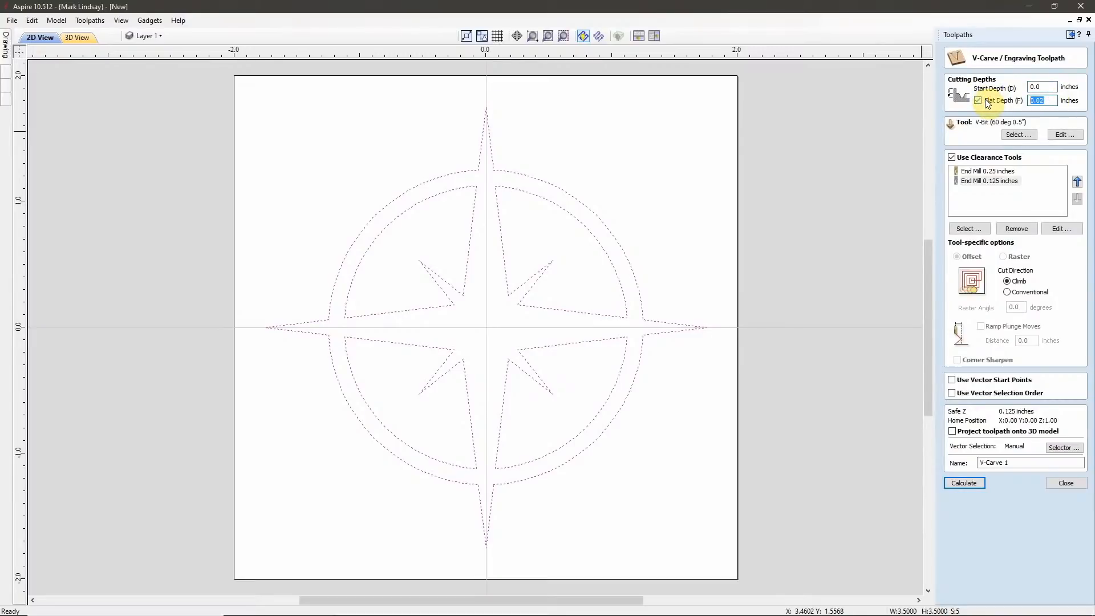
type(".11")
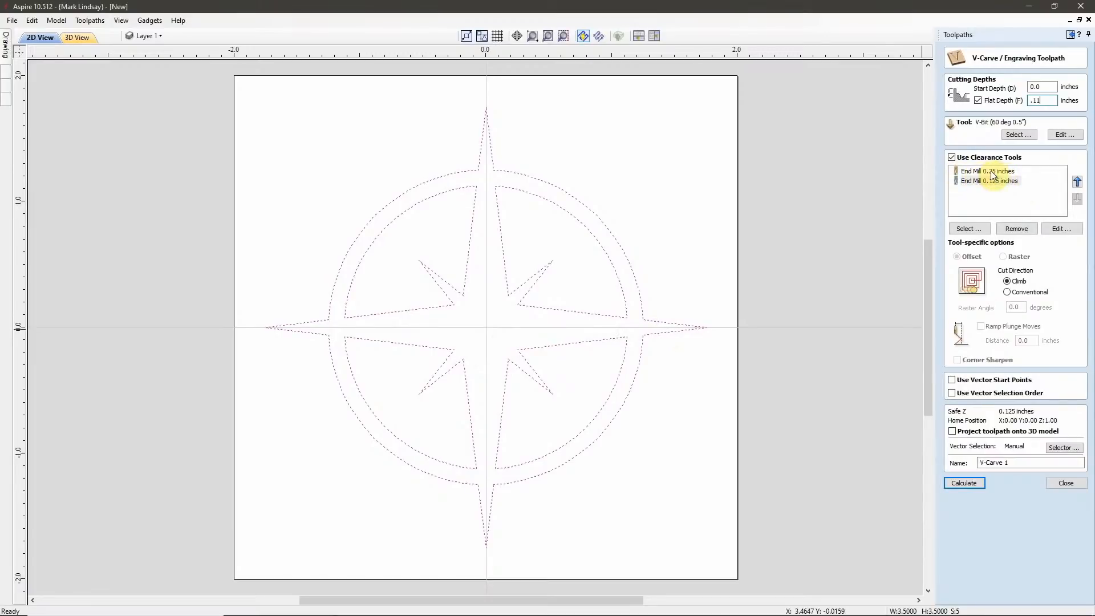
Check the 0.25 and 0.125 inch end mill clearance tools, name the toolpath V-Carve Female, and calculate it.
left_click(1007, 170)
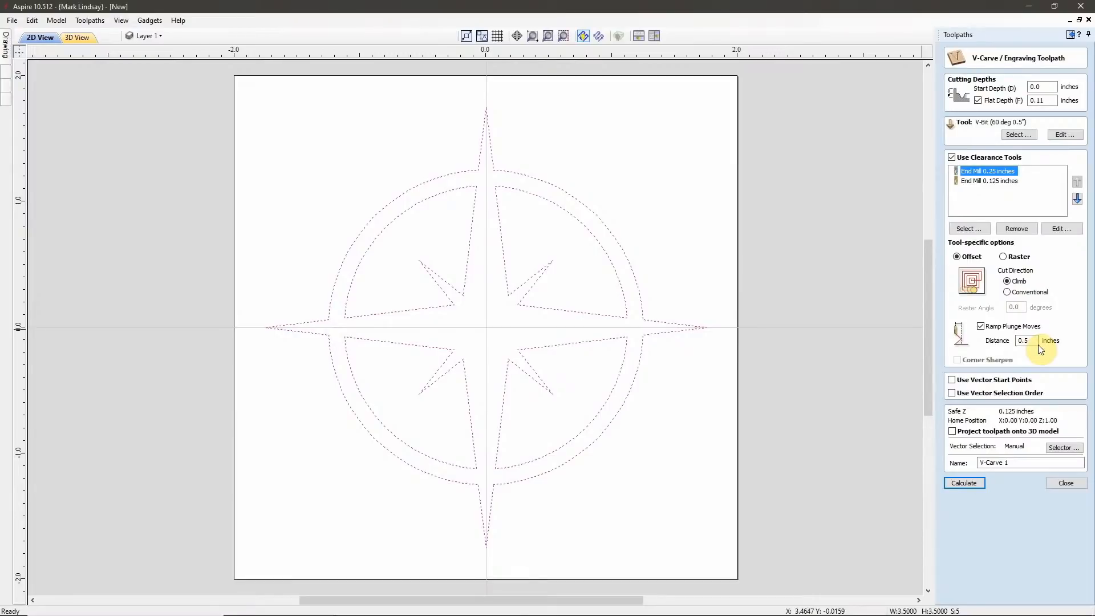
left_click(994, 181)
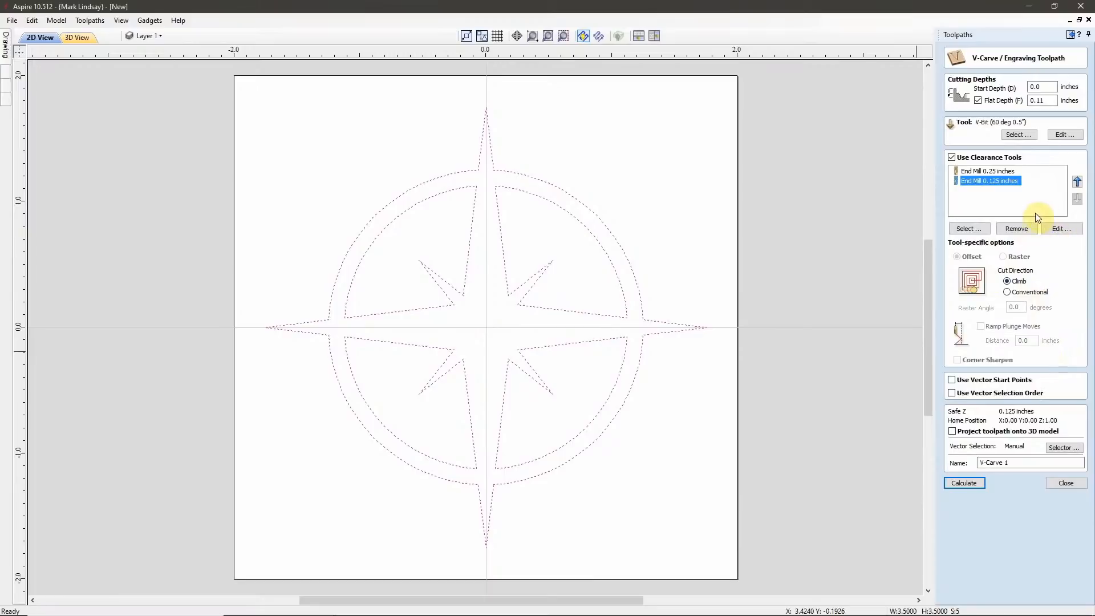
left_click(1007, 205)
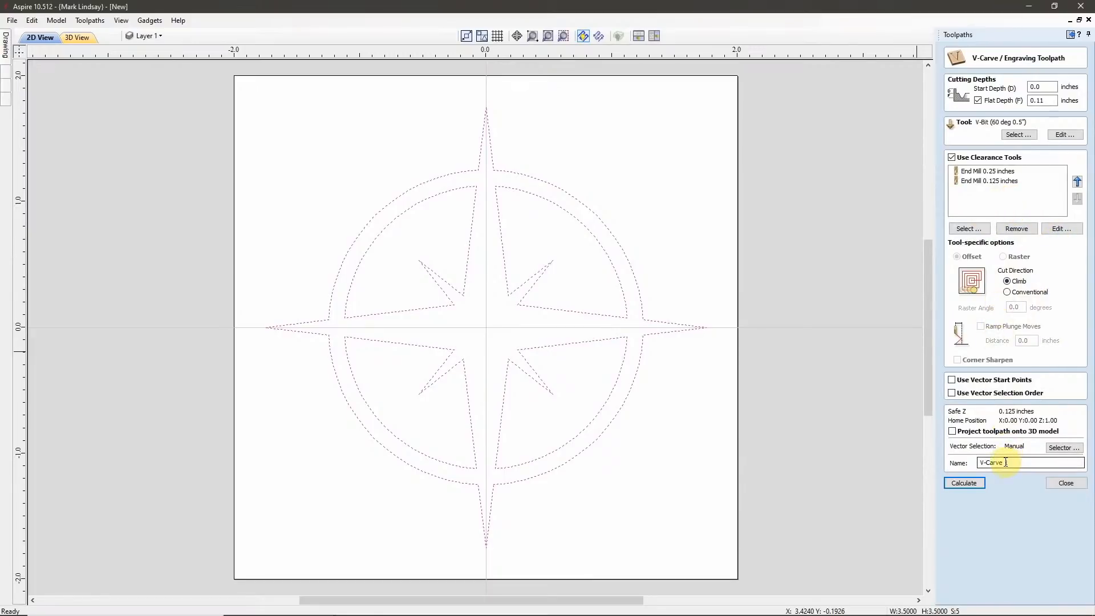
double_click(1030, 464)
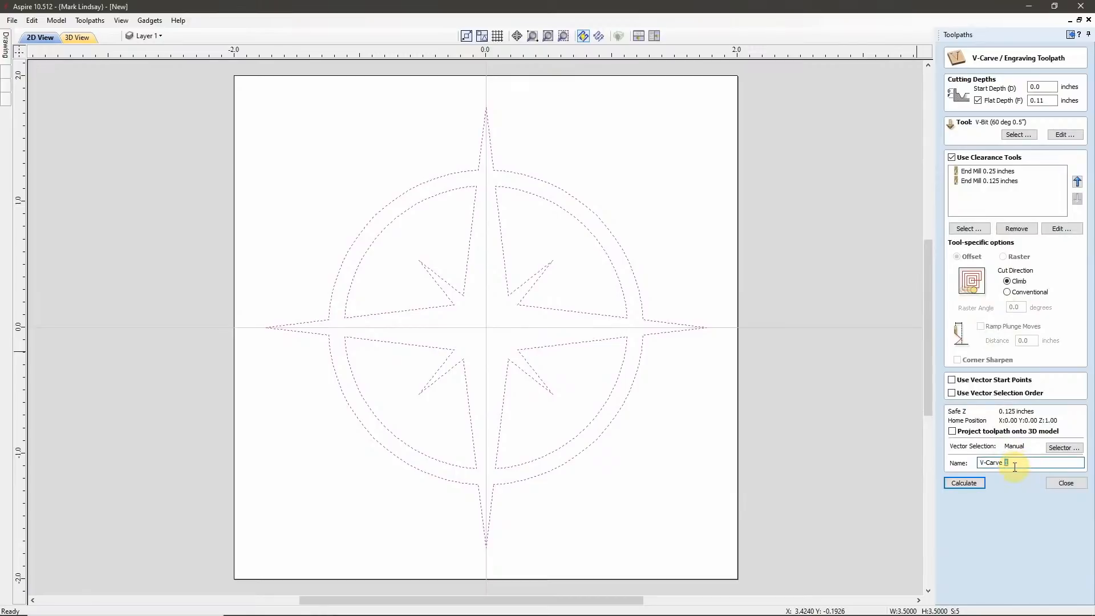
type("Female")
left_click(970, 483)
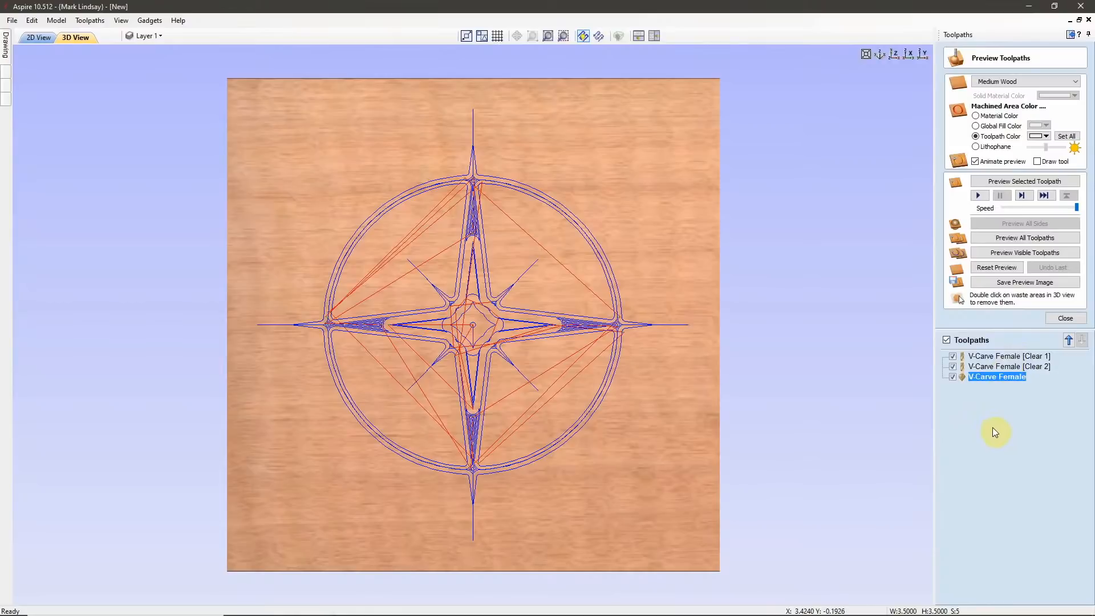
Preview the female toolpaths one at a time in cutting order: Clear 1, Clear 2, and the final V-carve.
mouse_move(1010, 360)
left_click(1013, 357)
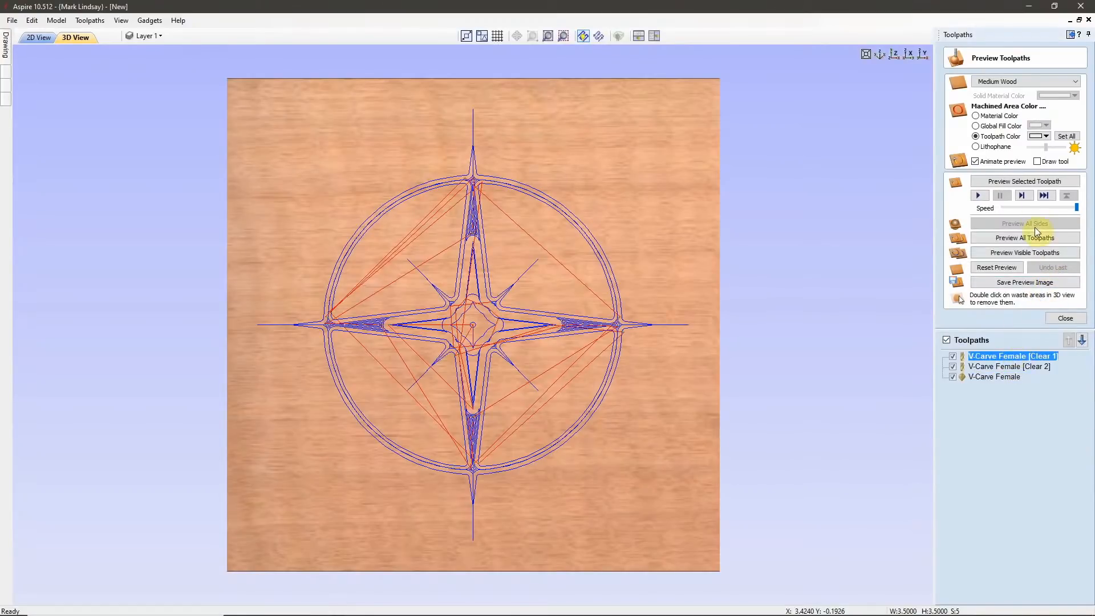
left_click(1030, 186)
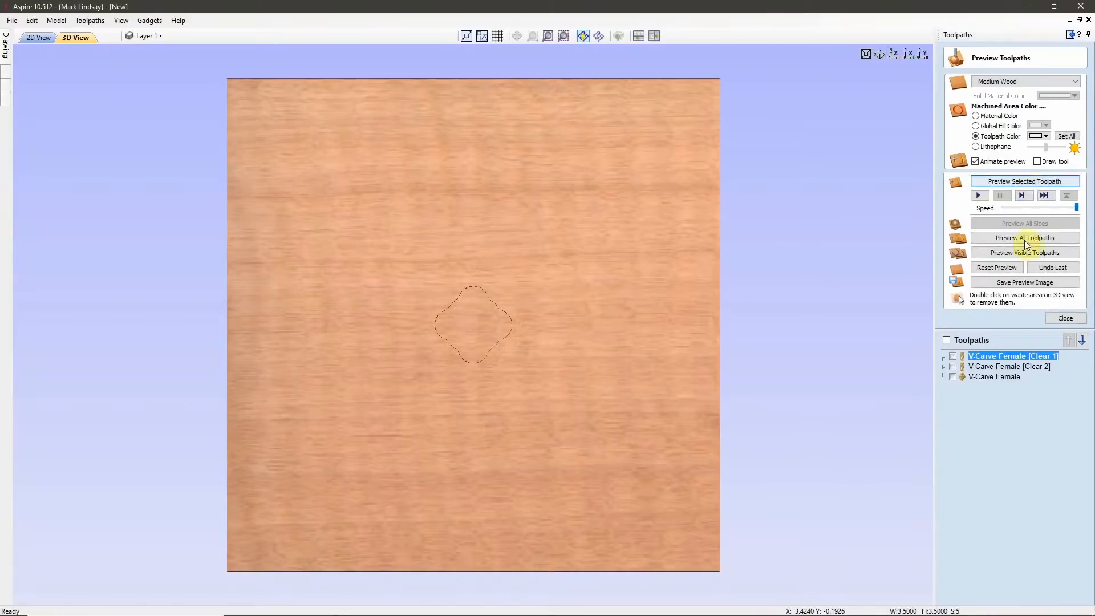
left_click(1015, 366)
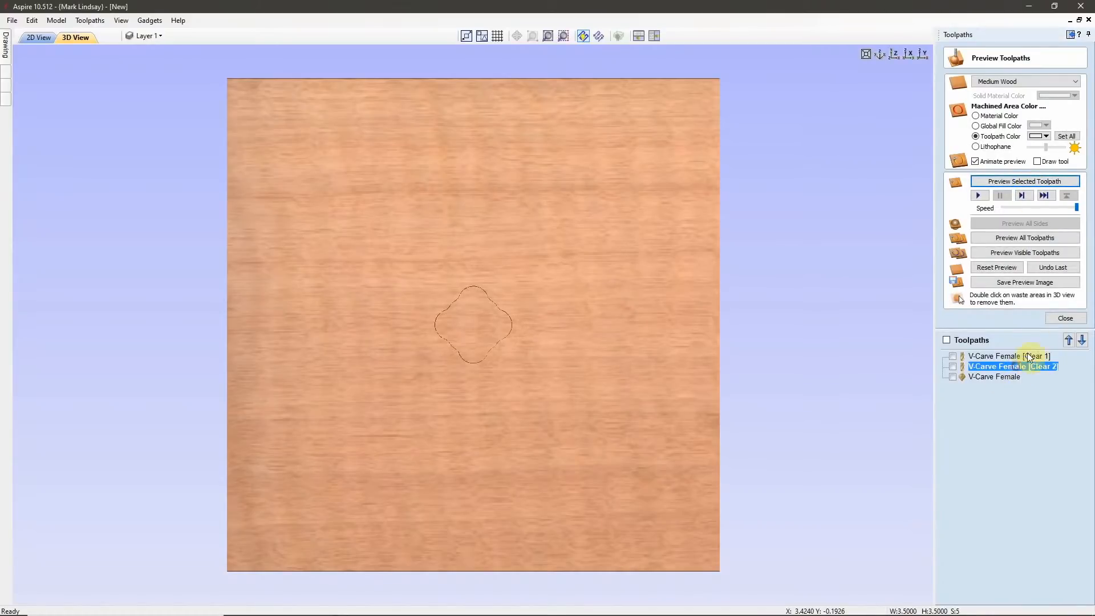
left_click(1028, 182)
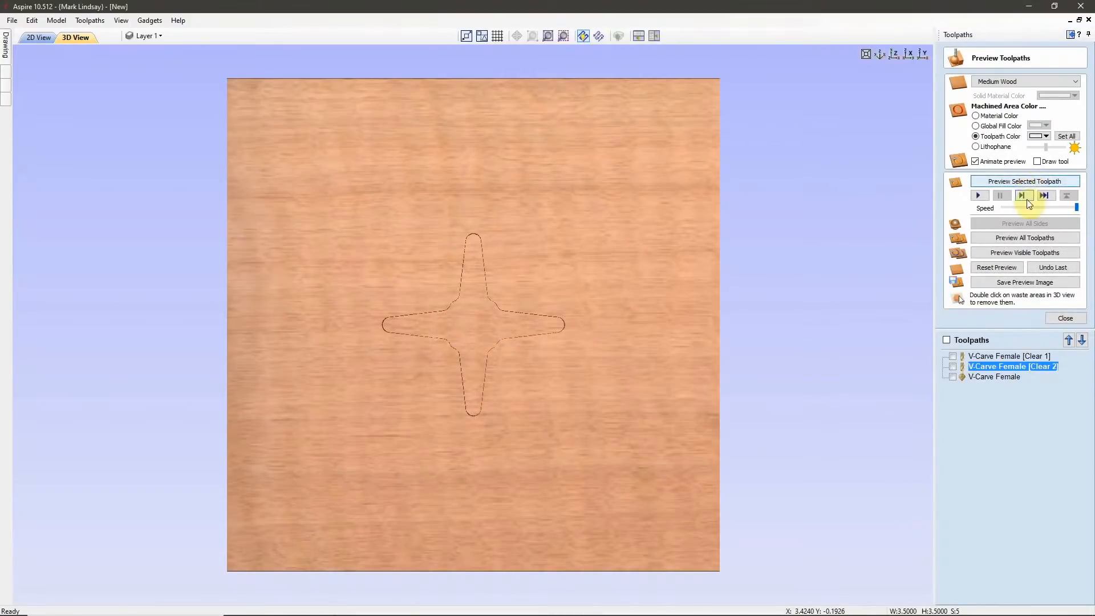
left_click(1000, 377)
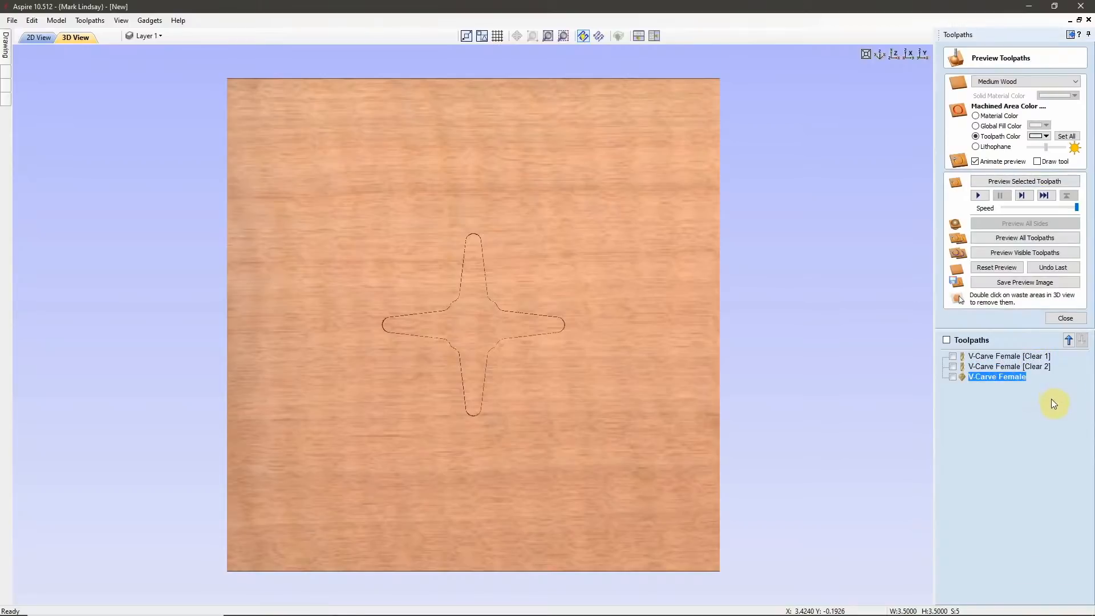
left_click(1022, 182)
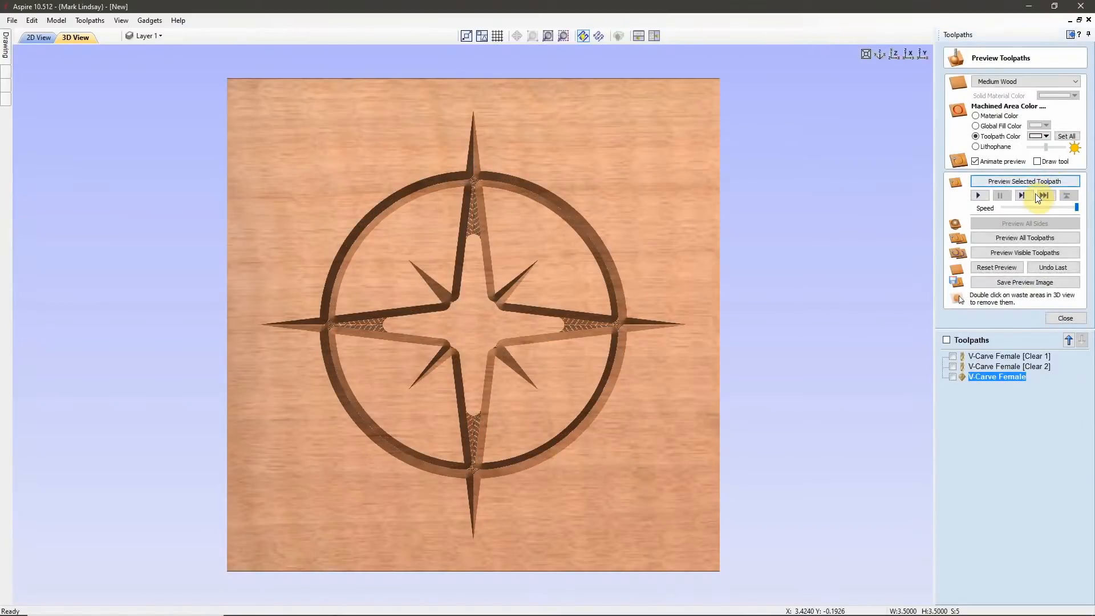
Examine the carved pocket and the V-bit-cleared areas near the compass points up close, restore the top view, and close the preview.
left_click_drag(594, 497, 578, 468)
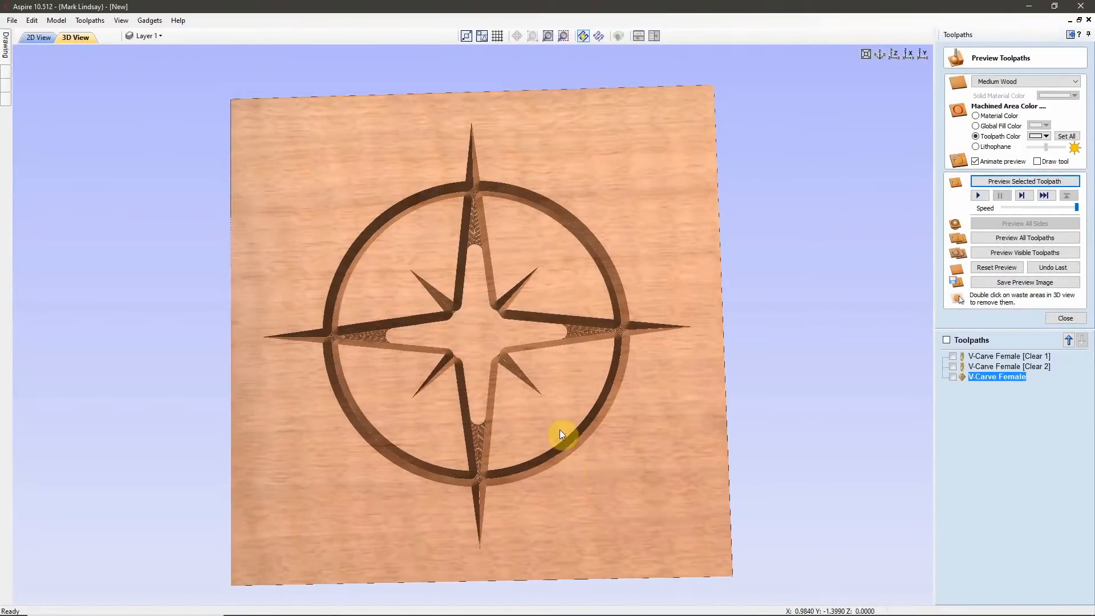
left_click_drag(560, 430, 555, 416)
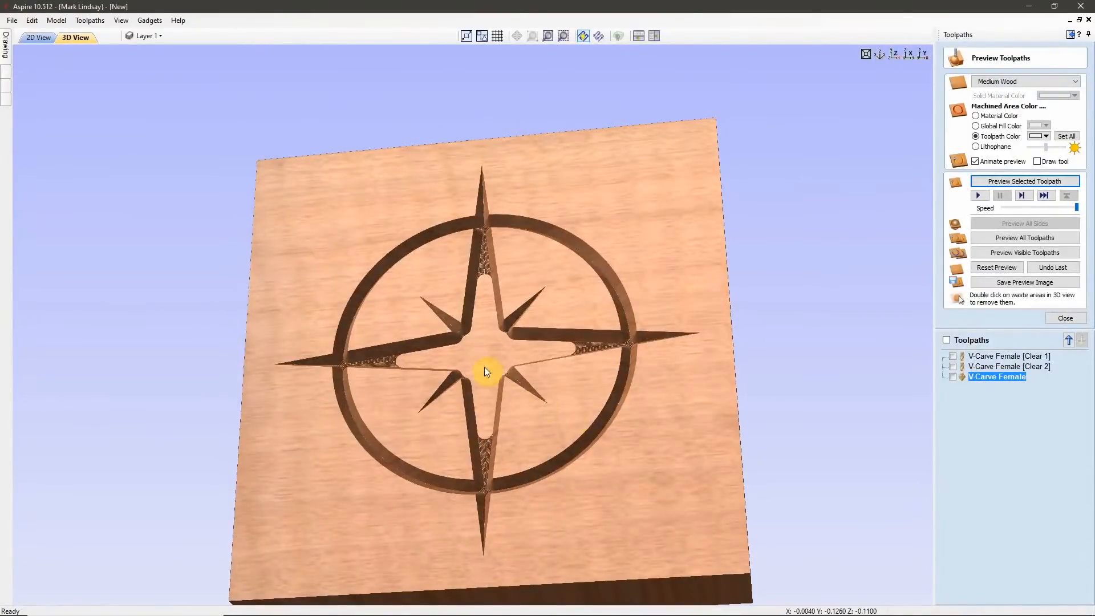
scroll(478, 326, "up", 2)
scroll(479, 328, "up", 2)
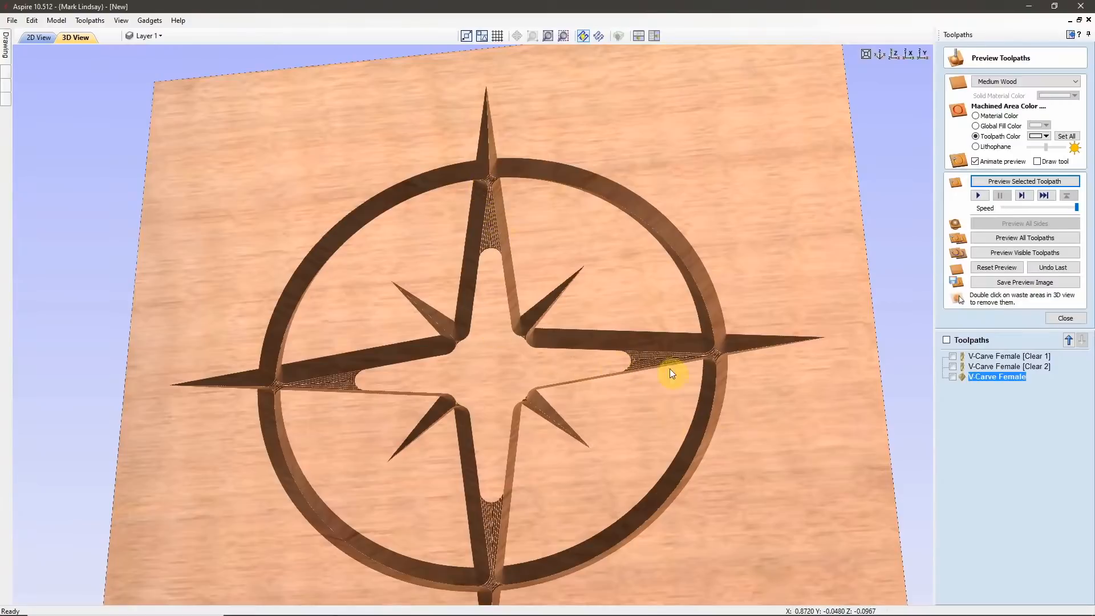
scroll(692, 365, "up", 2)
scroll(734, 370, "up", 2)
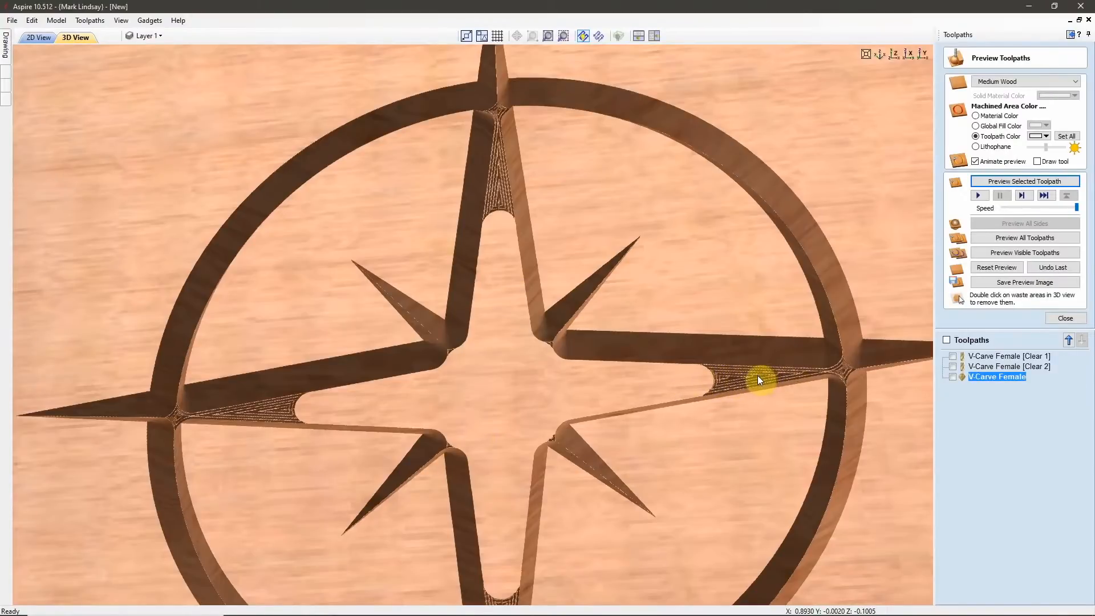
scroll(697, 374, "down", 3)
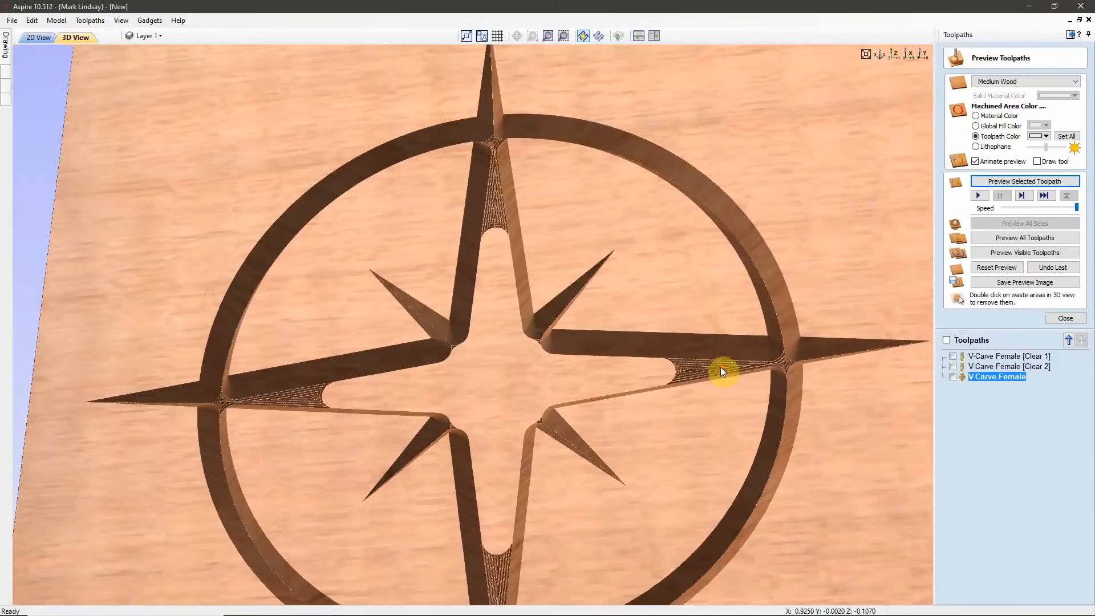
scroll(780, 332, "down", 2)
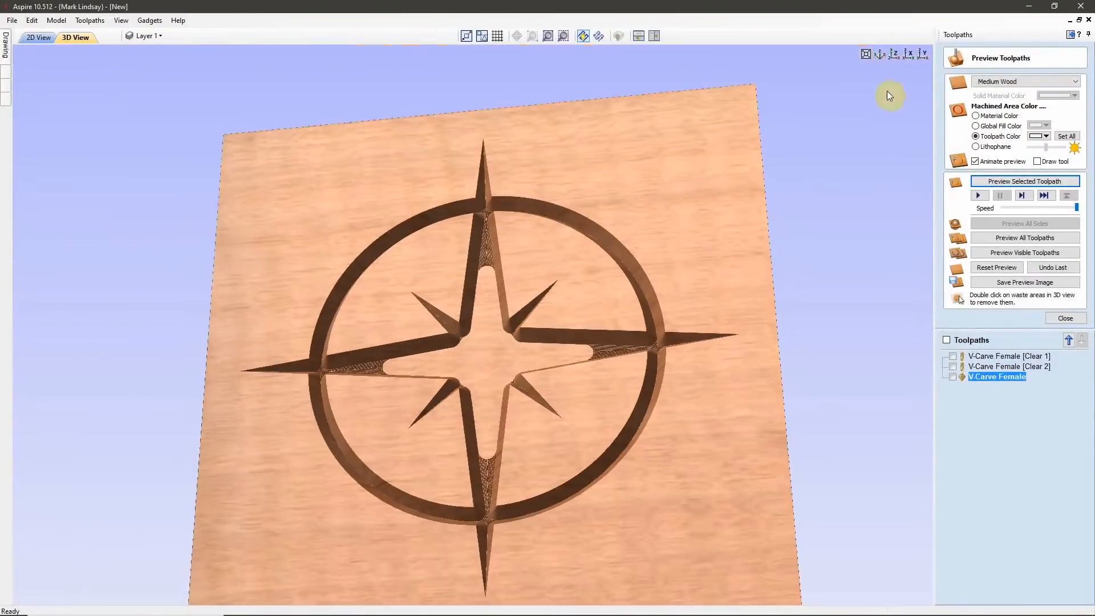
left_click(892, 57)
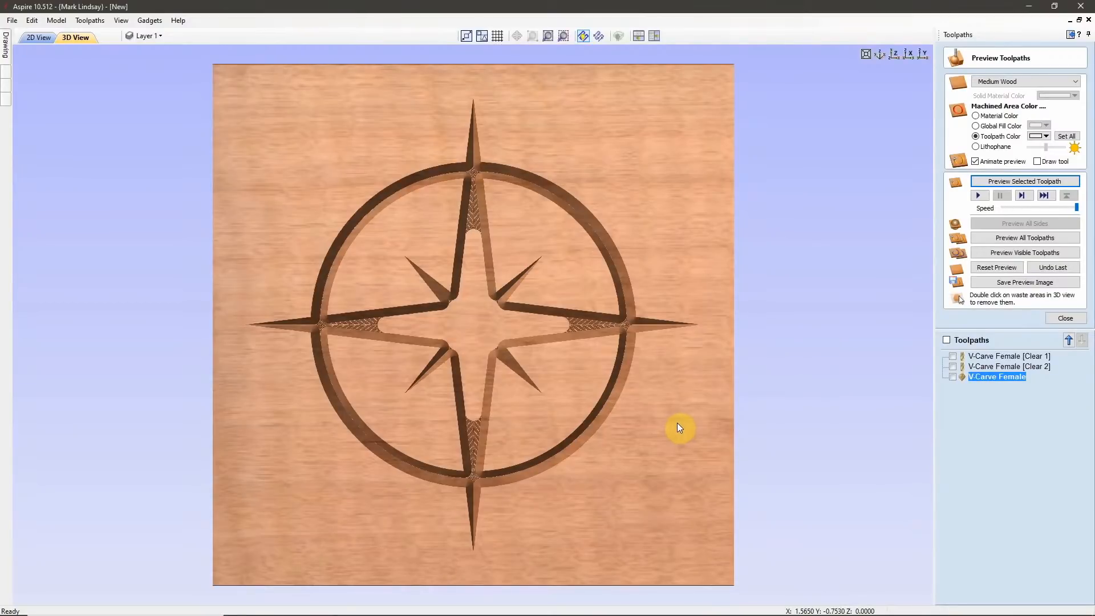
left_click(1065, 318)
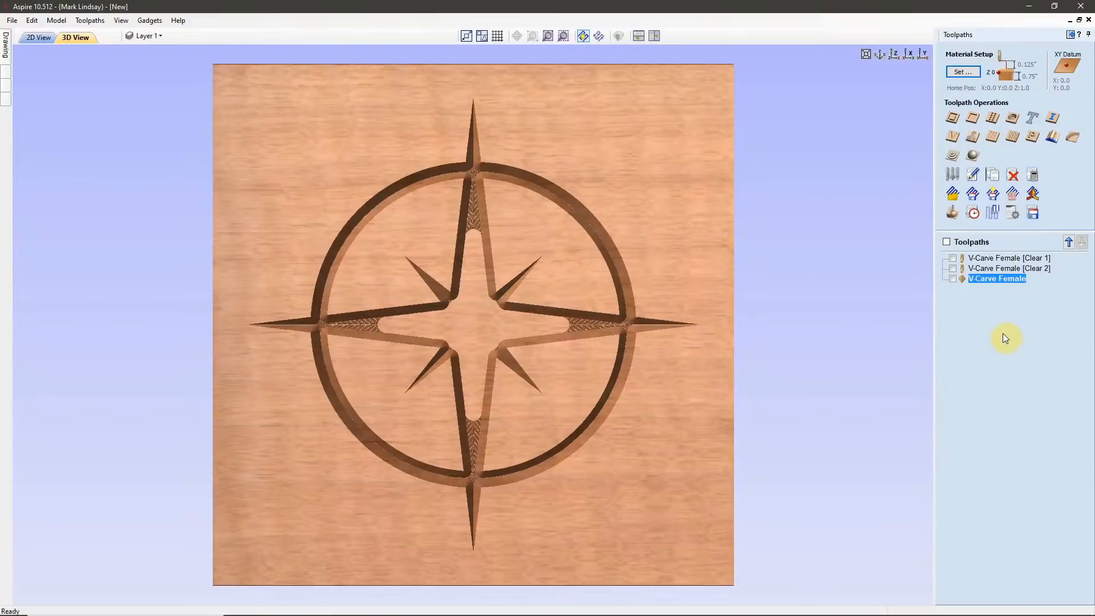
Start saving the V-Carve Female toolpath with the Mach2/3 Arcs (inch) post processor into the Female folder inside Simple Compass Rose.
left_click(1032, 214)
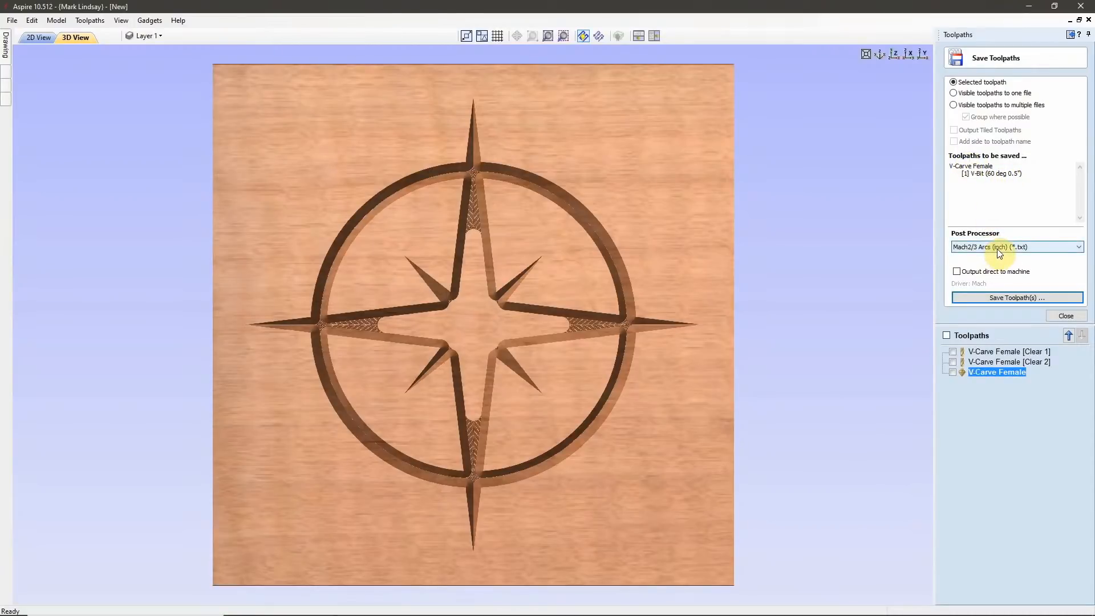
left_click(1018, 300)
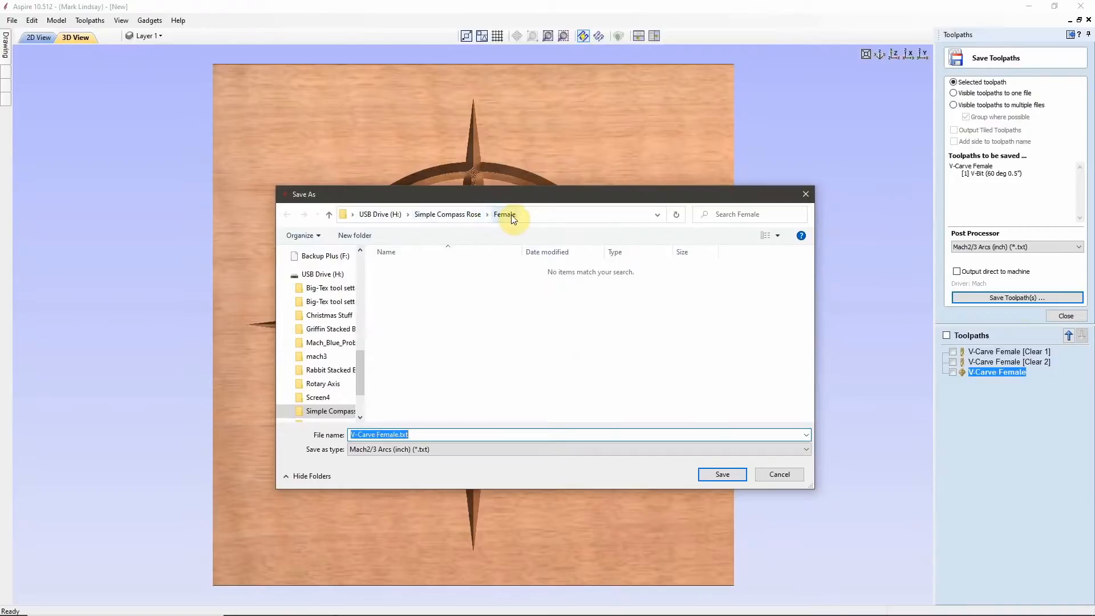
left_click(453, 214)
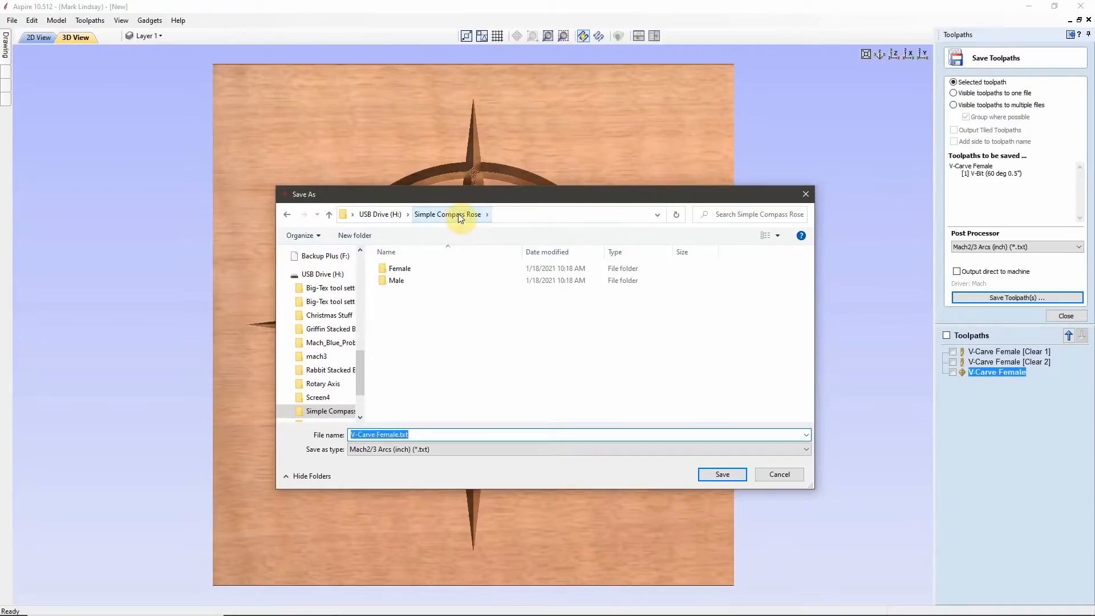
left_click(426, 268)
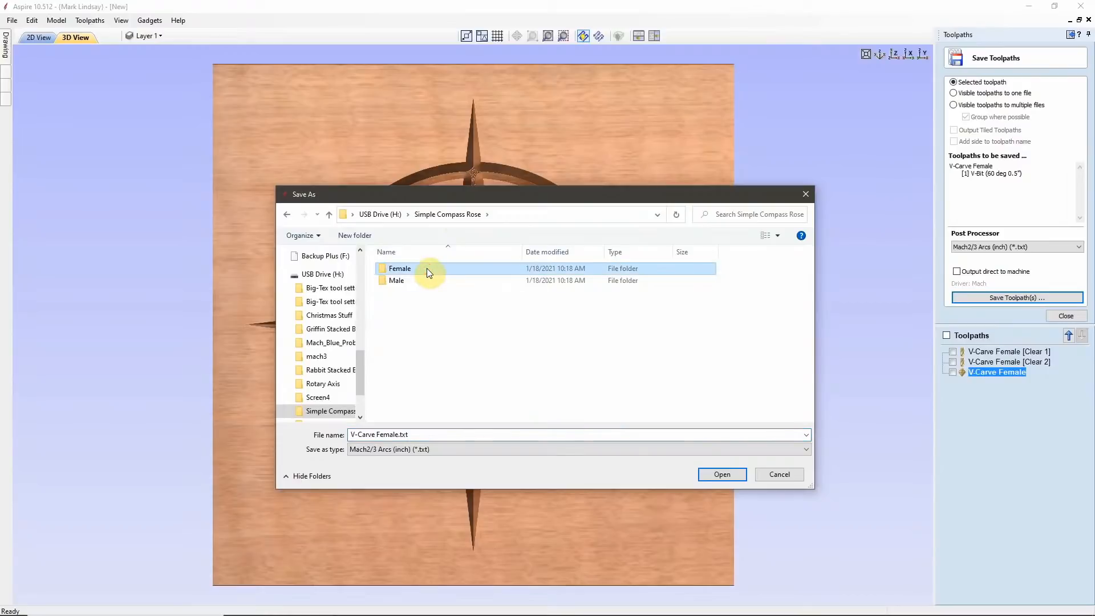
double_click(426, 269)
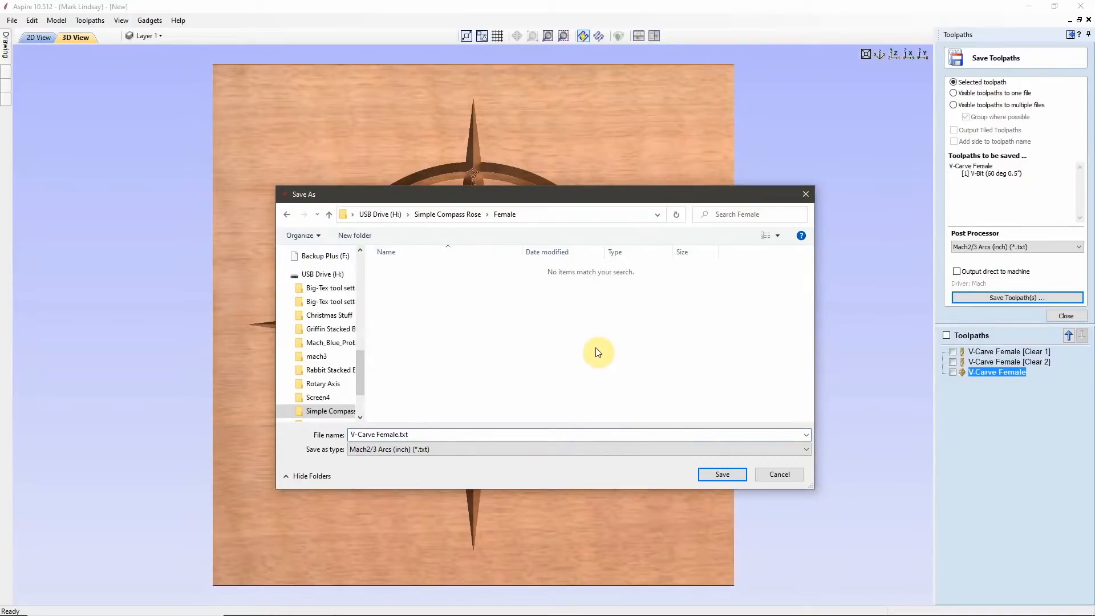
Prefix the toolpath's file name with "60 degree v bit" and save it as 60 degree v bit V-Carve Female.txt.
left_click(352, 434)
left_click(352, 434)
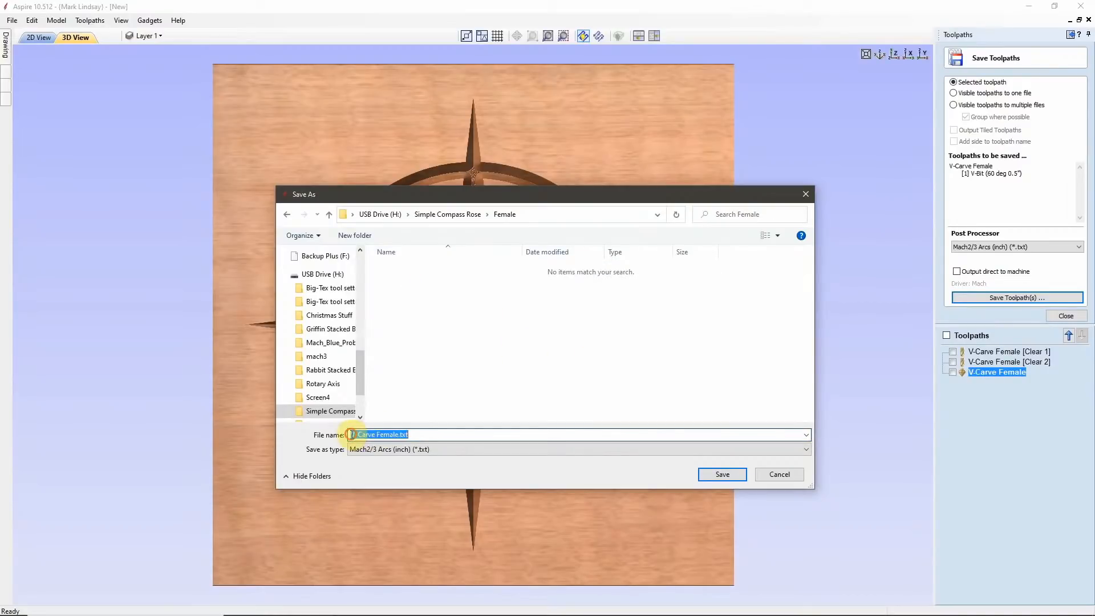
left_click(351, 434)
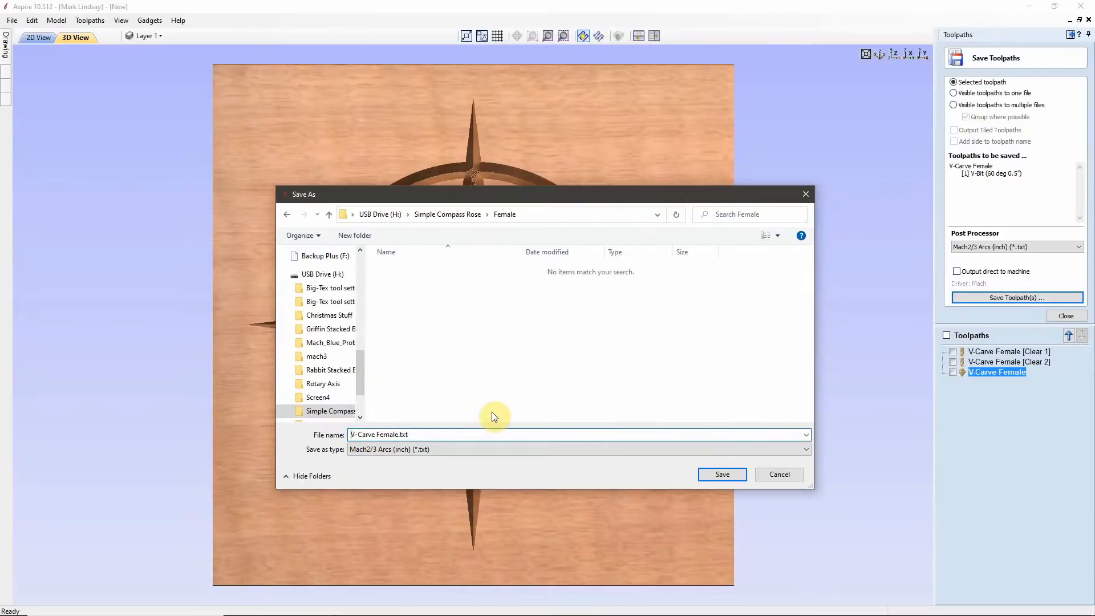
type("60 degree v bit")
left_click(721, 475)
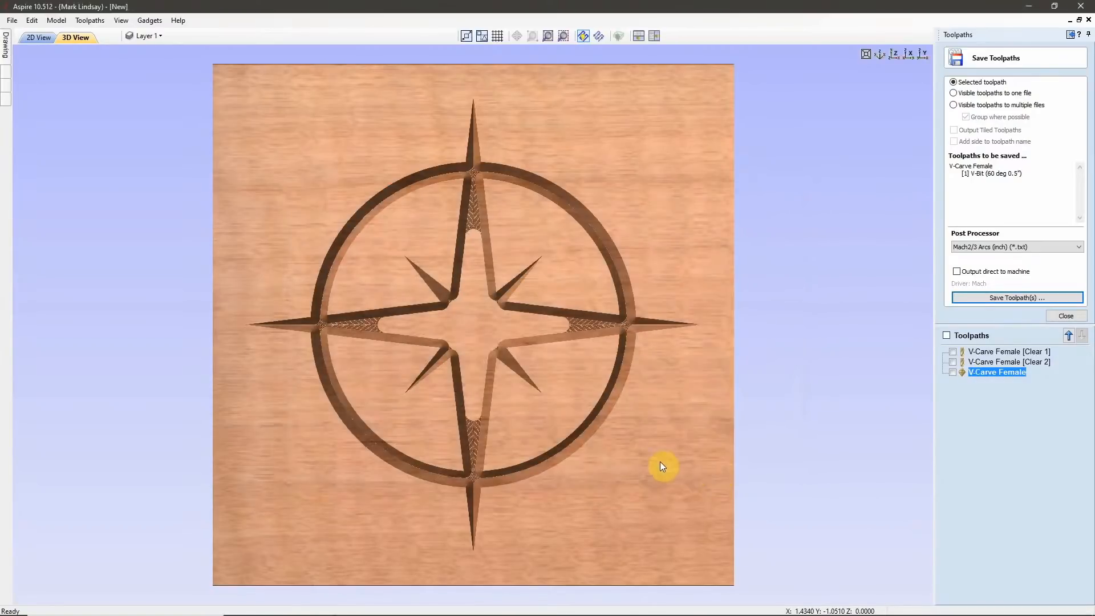
Save the V-Carve Female [Clear 2] toolpath in the Female folder as 125 end mill V-Carve Female [Clear 2].txt.
left_click(1005, 362)
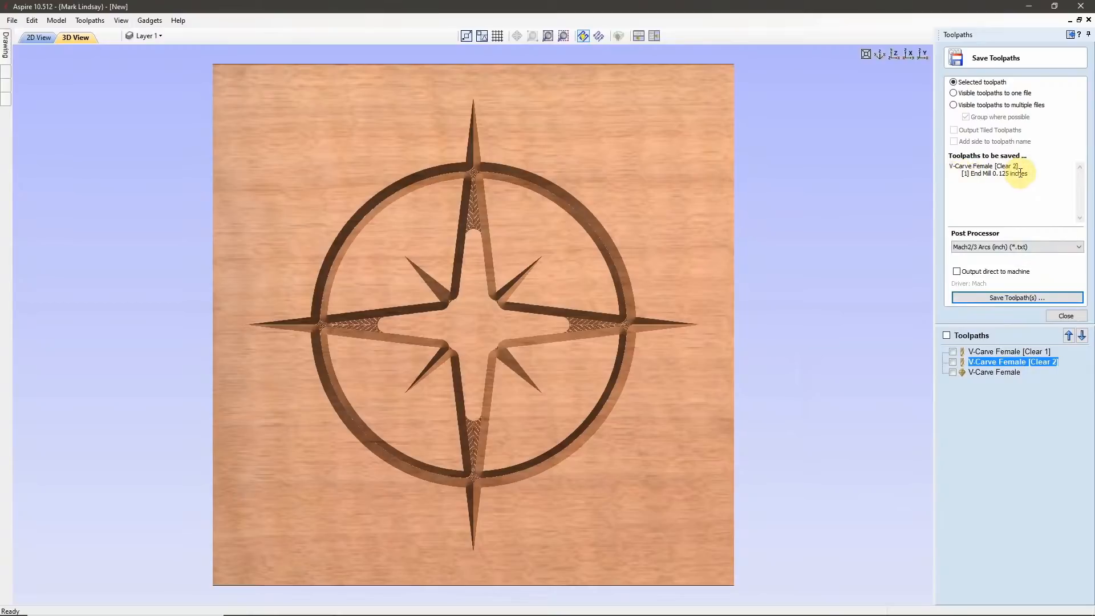
left_click(1018, 297)
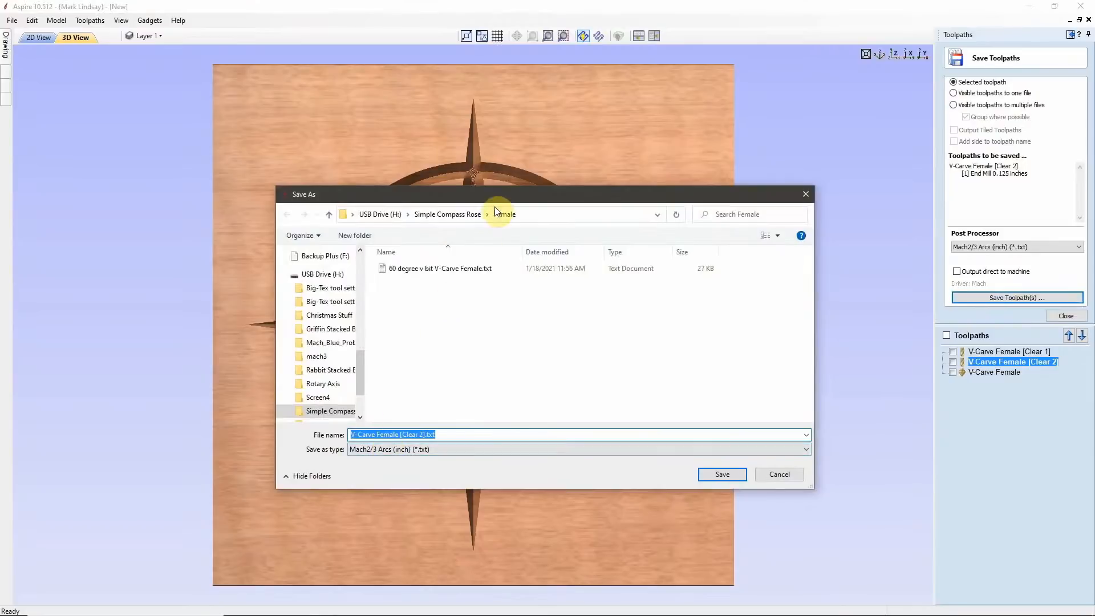
left_click(352, 434)
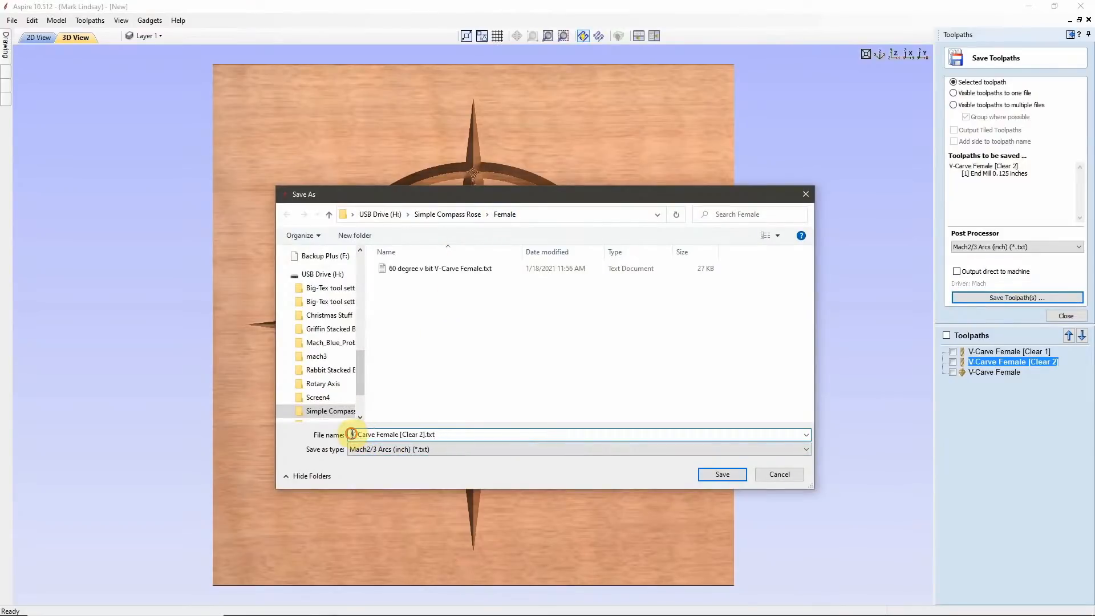
type("125 ")
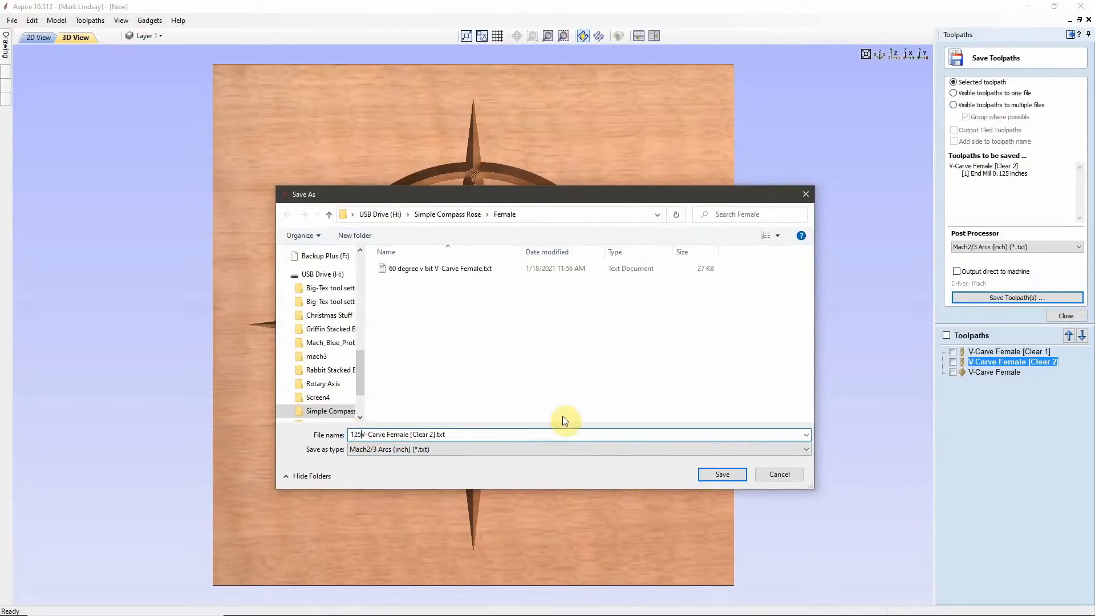
type("end mill")
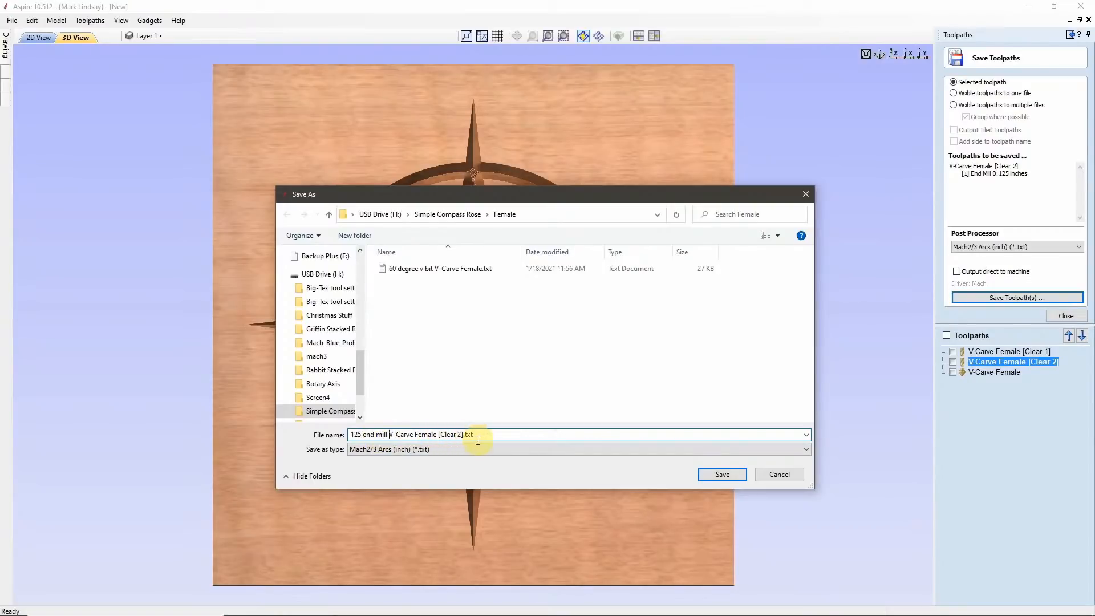
left_click(732, 472)
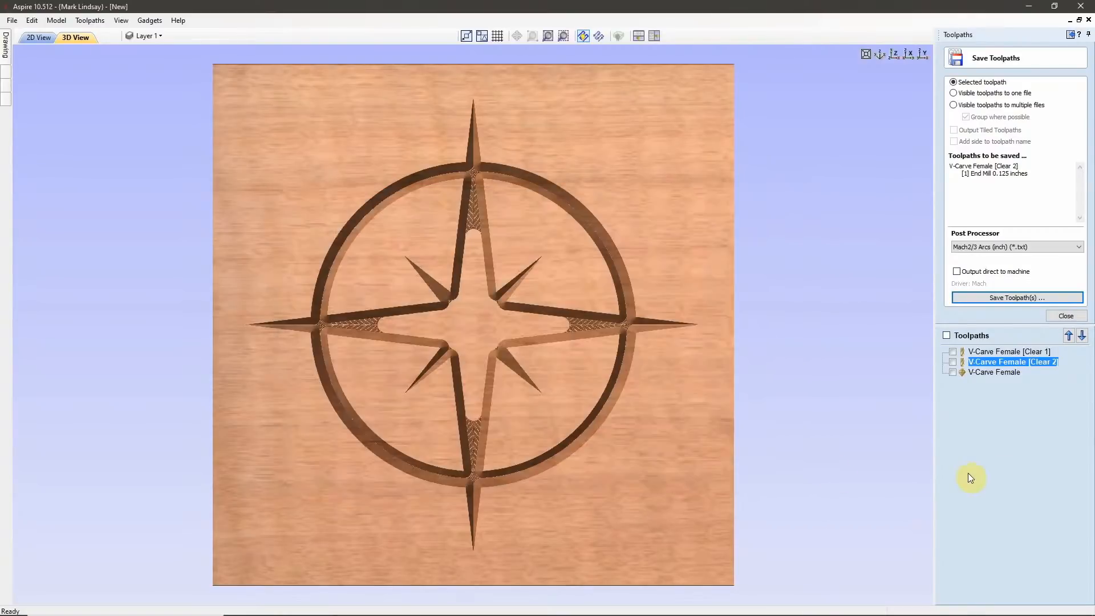
Save the V-Carve Female [Clear 1] toolpath as 25 end mill V-Carve Female [Clear 1].txt and finish saving toolpaths.
left_click(1008, 351)
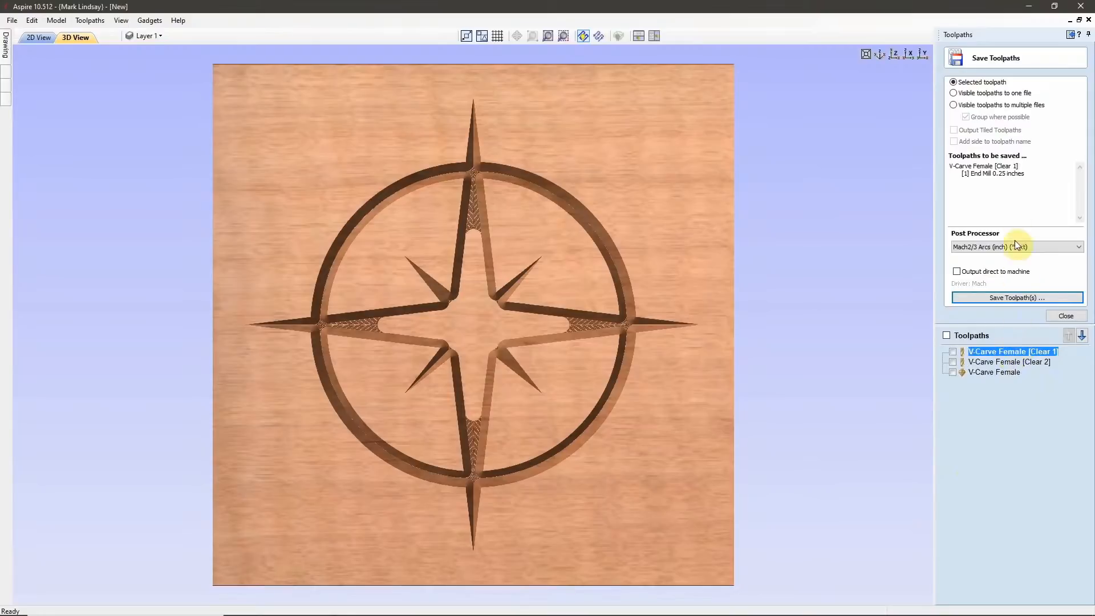
left_click(1015, 297)
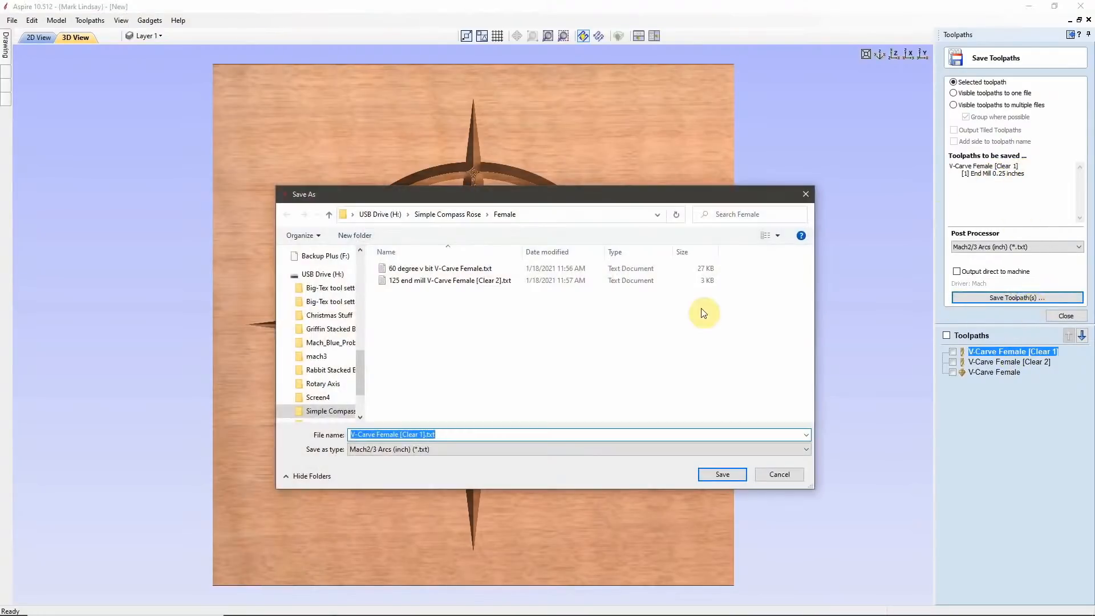
left_click(352, 434)
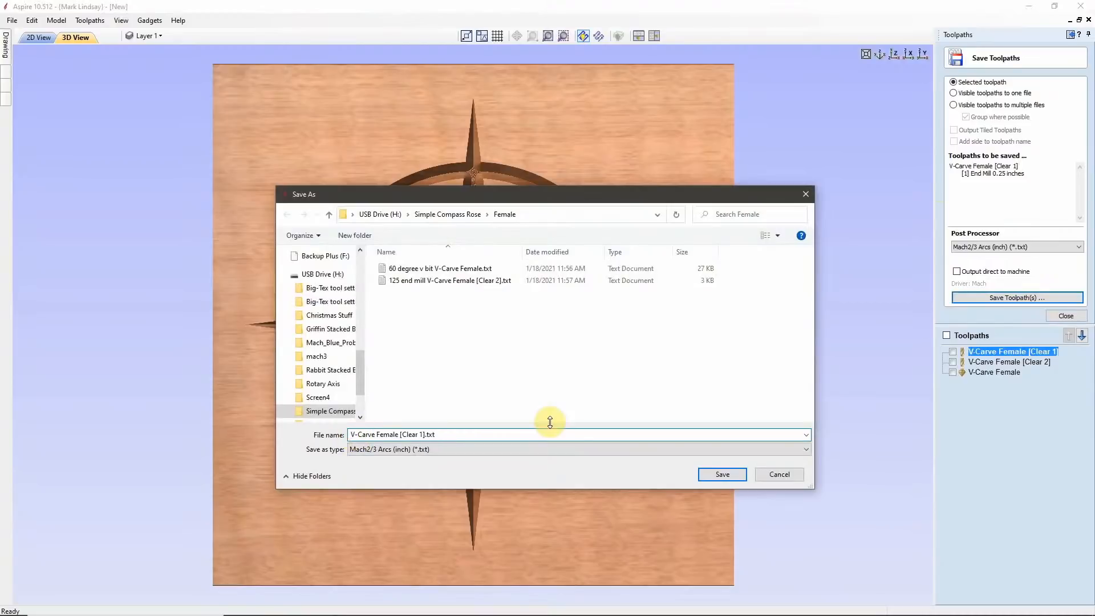
type("25 end mill")
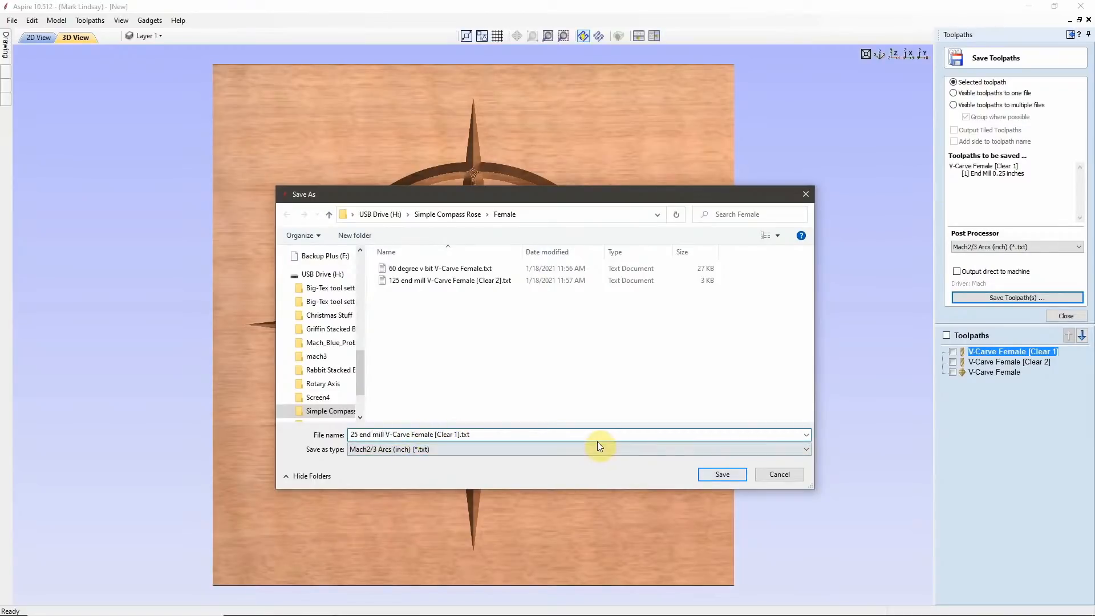
left_click(724, 474)
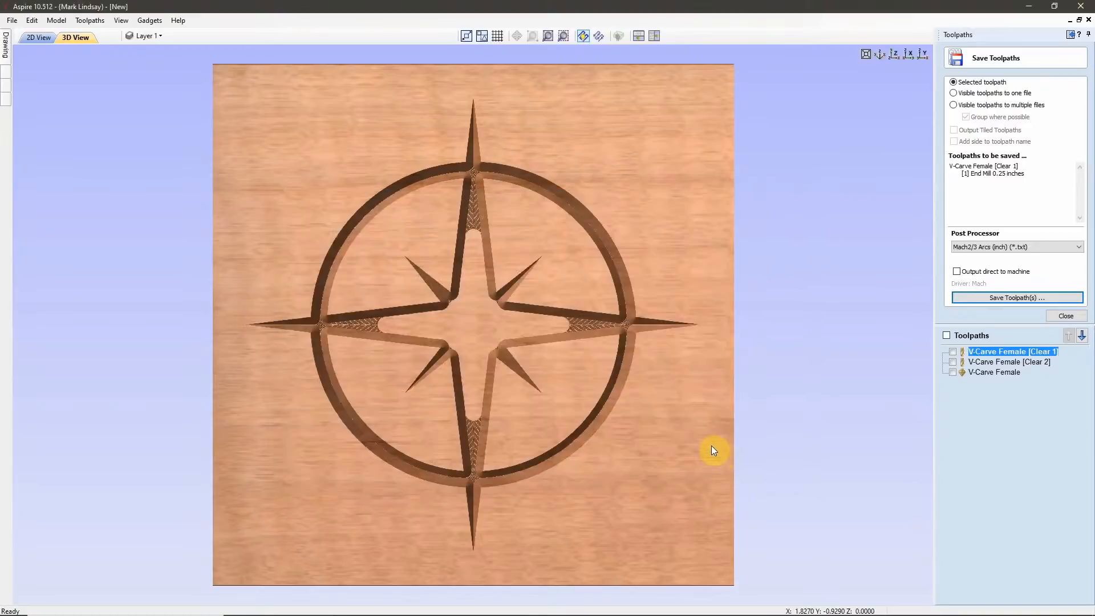
left_click(1066, 316)
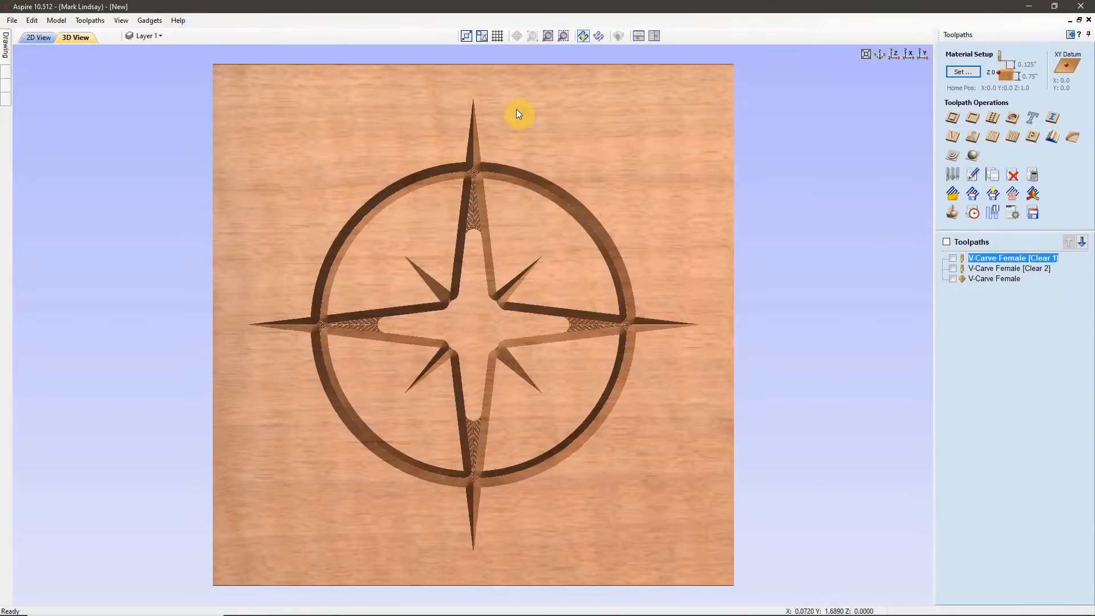
Save the project in the Female folder under the name Compass Rose Female.crv3d.
left_click(13, 25)
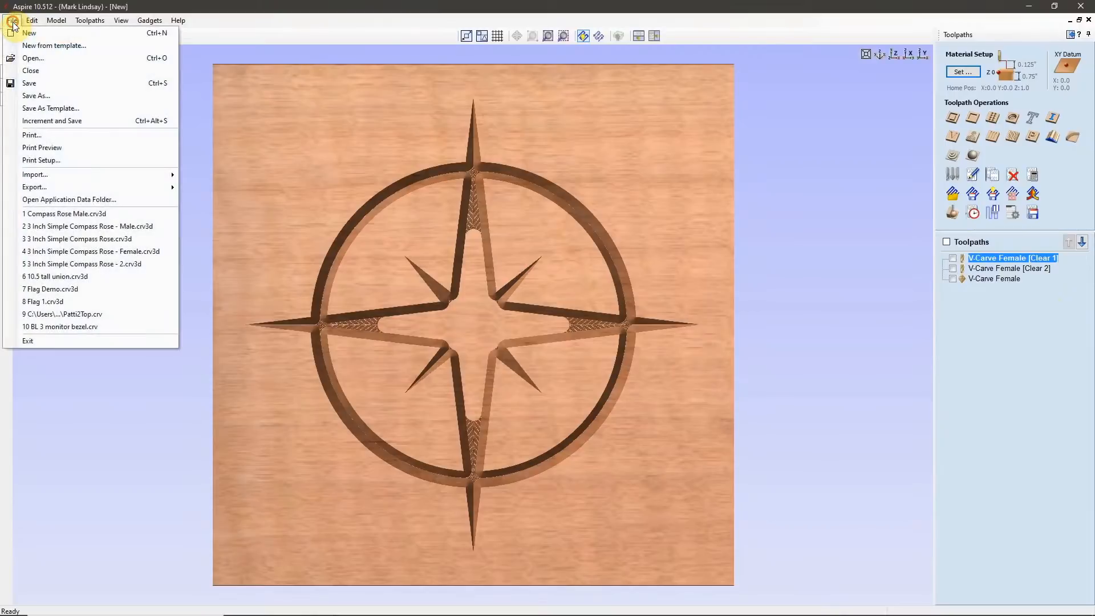
left_click(43, 97)
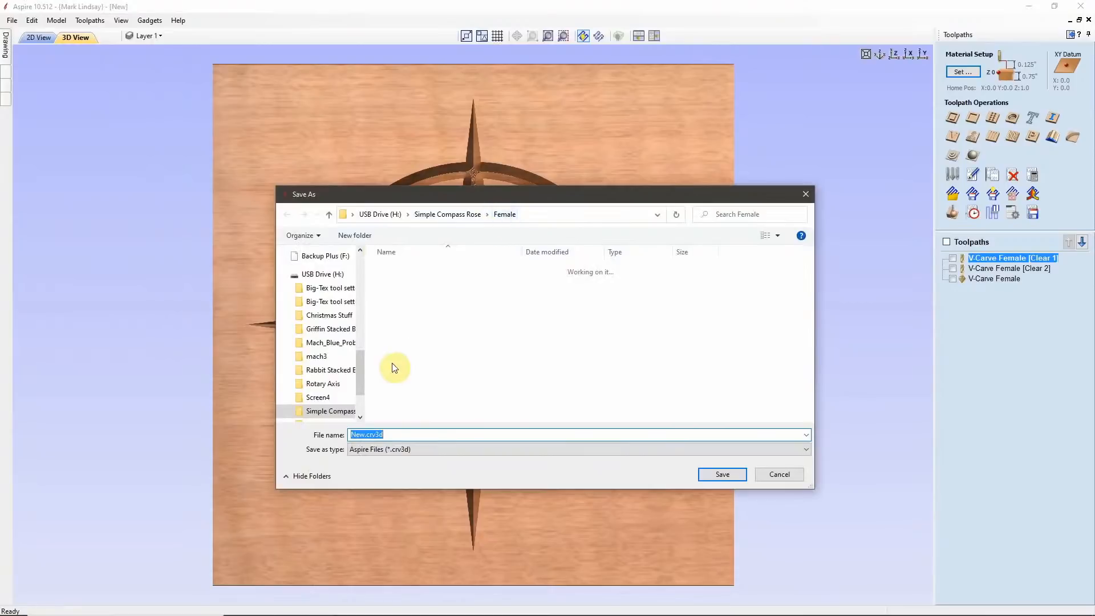
left_click(365, 434)
double_click(365, 435)
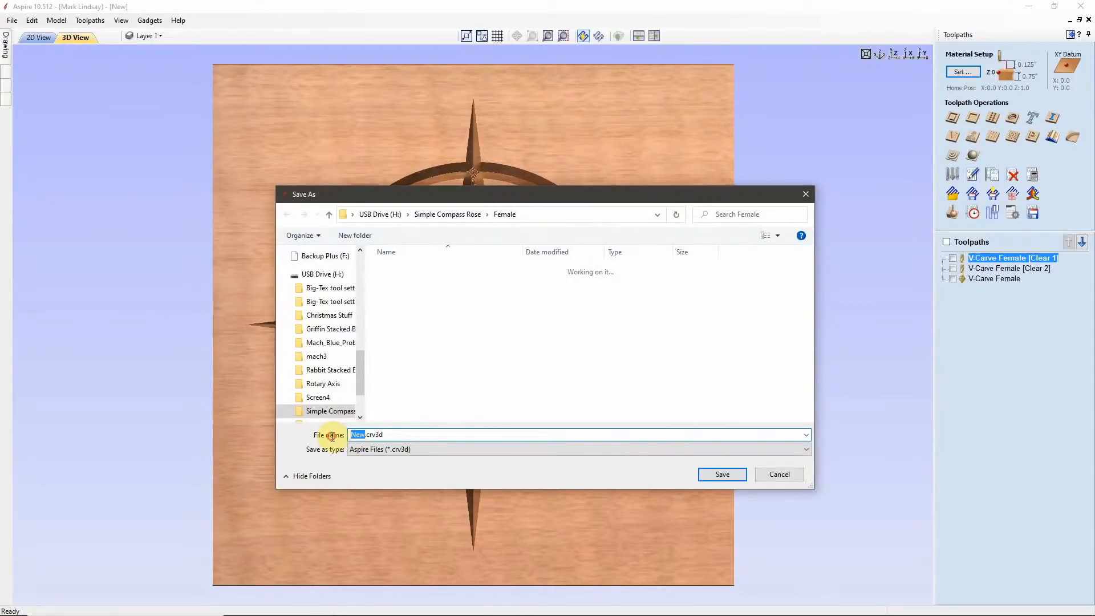
type("Co")
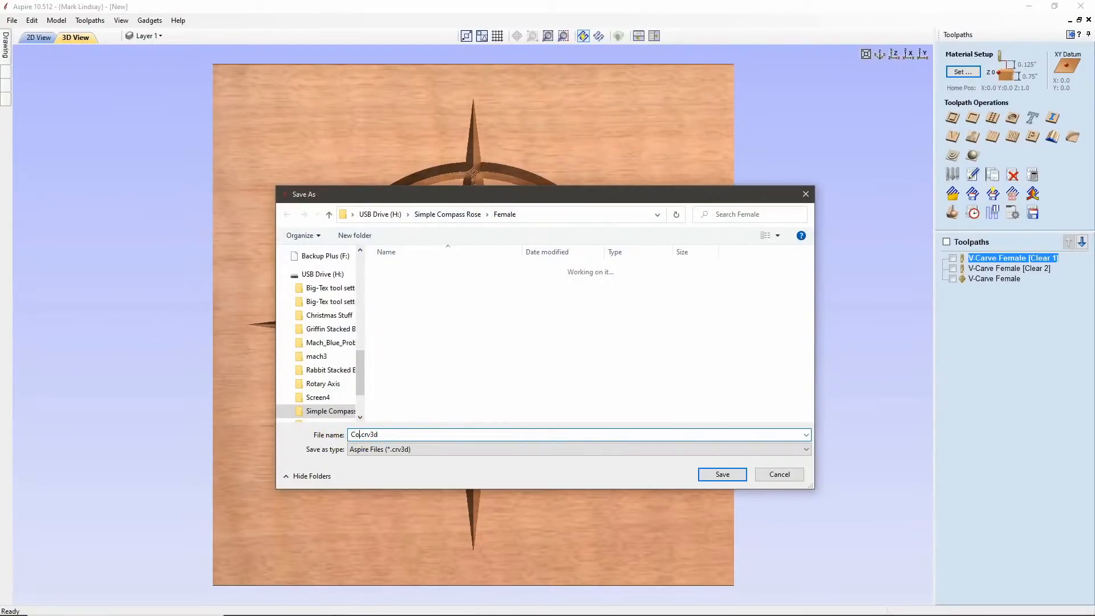
type("mpass Rose Female")
left_click(723, 475)
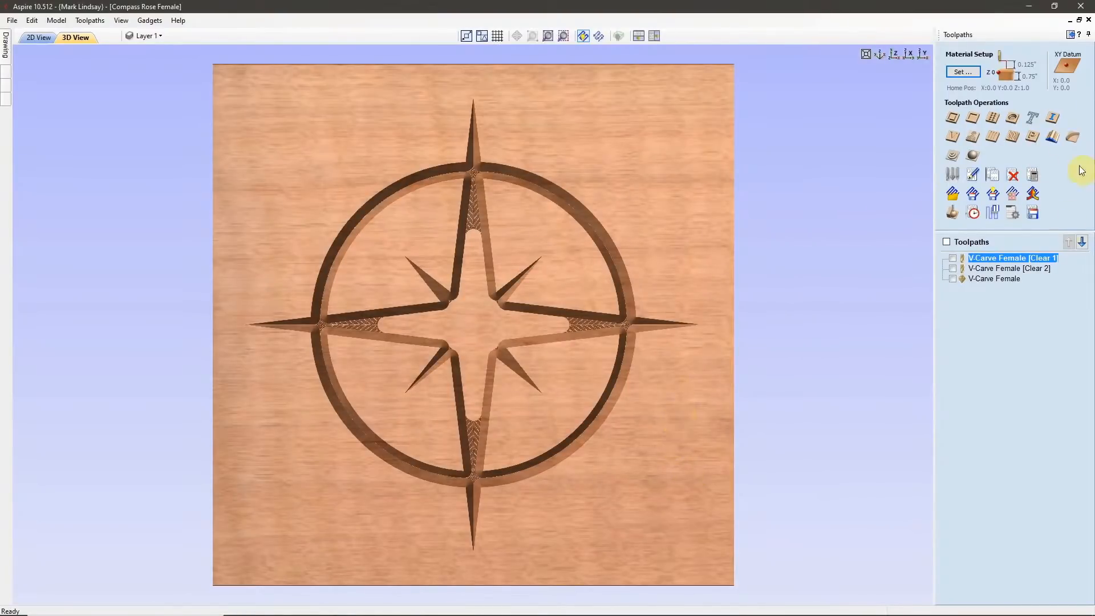
Return to the 2D drawing, select all compass rose vectors, and copy them.
left_click(1068, 37)
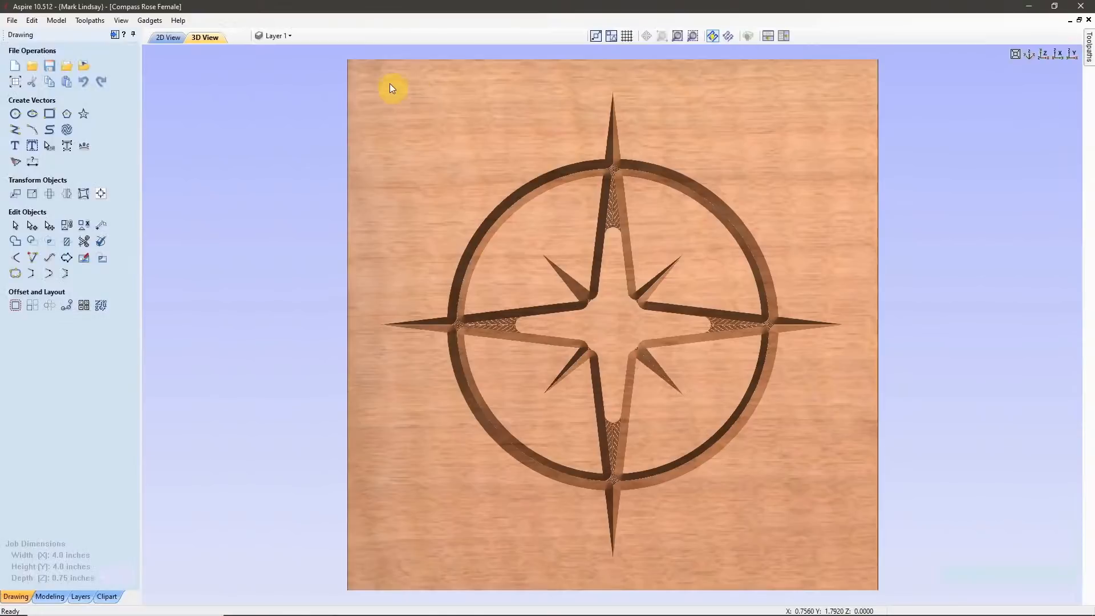
left_click(169, 39)
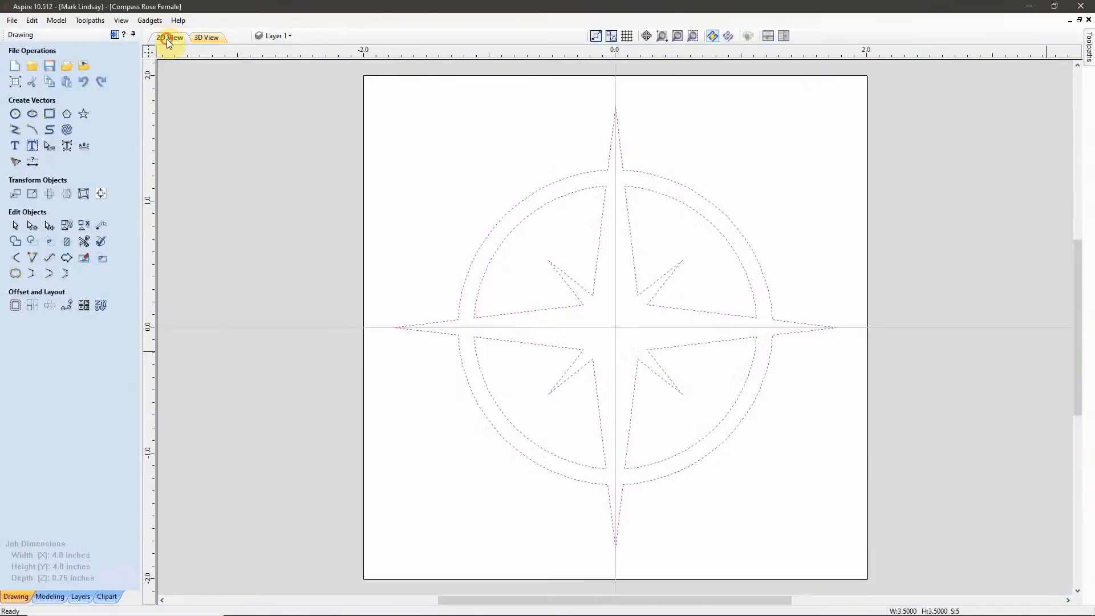
left_click(394, 149)
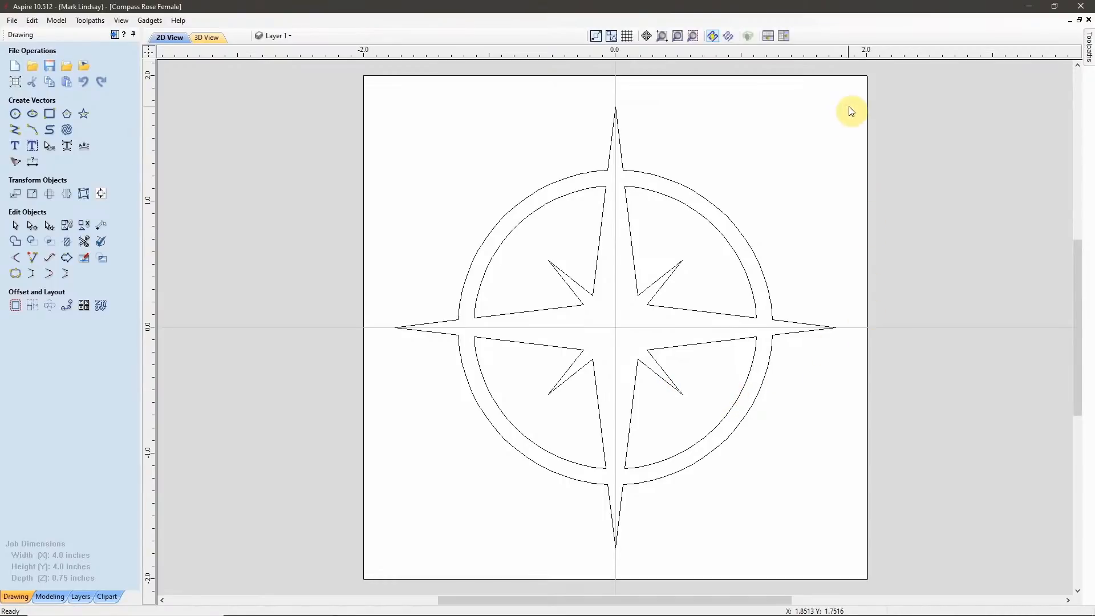
left_click_drag(855, 89, 388, 576)
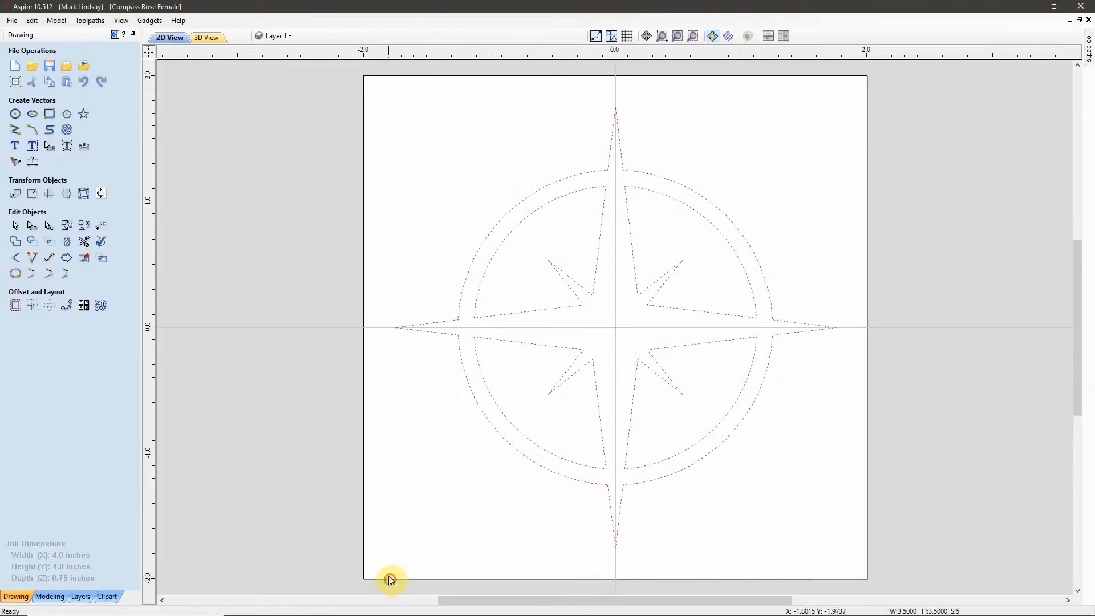
right_click(640, 360)
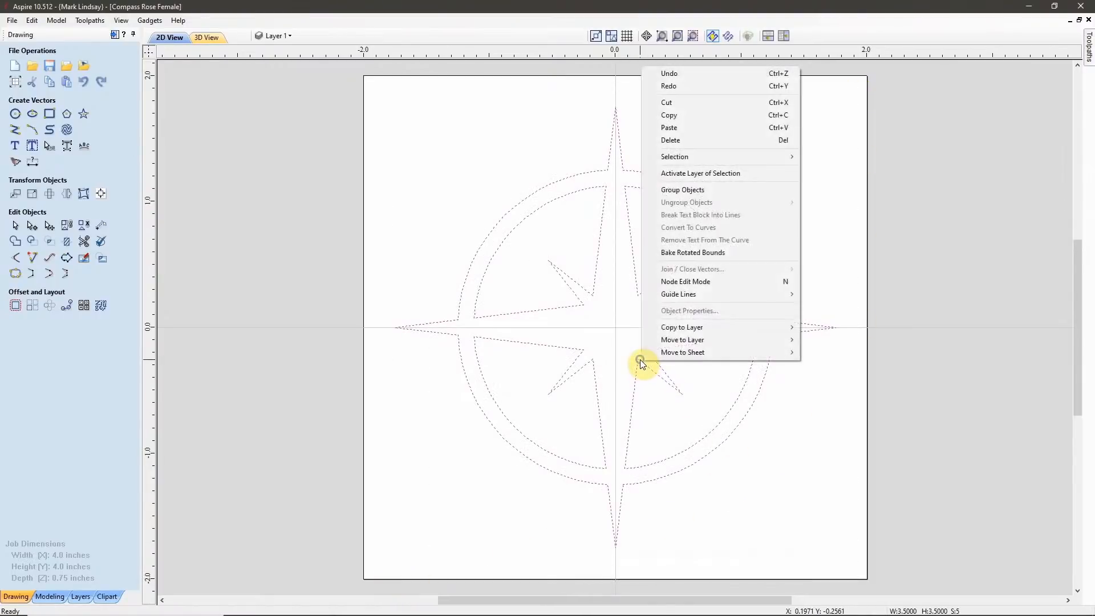
left_click(703, 116)
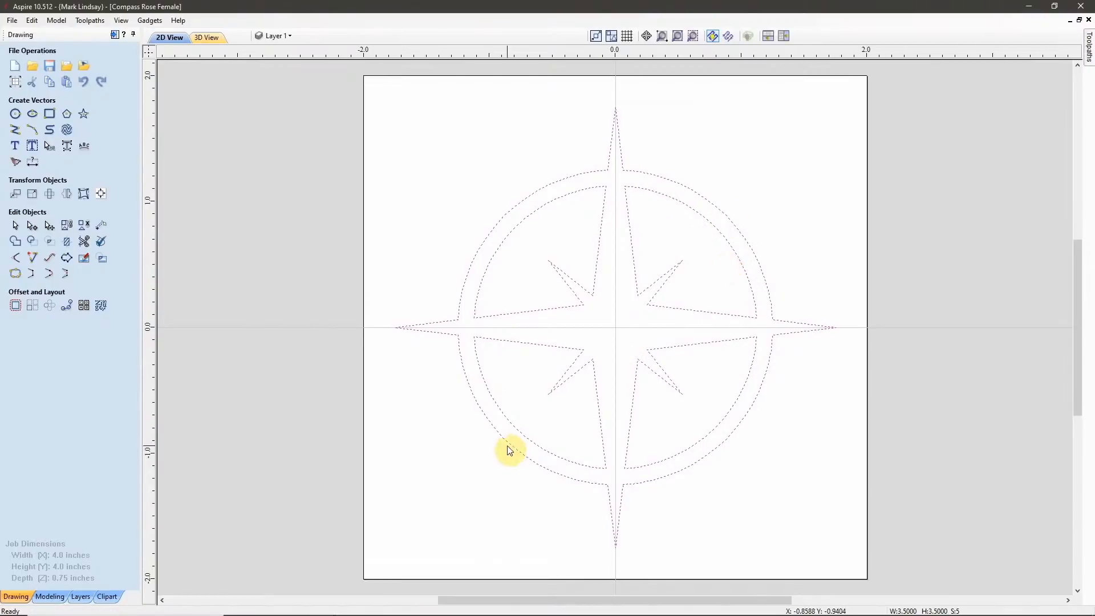
Paste the compass rose vectors into the other open, empty 0.125-inch-thick job and check their width and height.
mouse_move(296, 615)
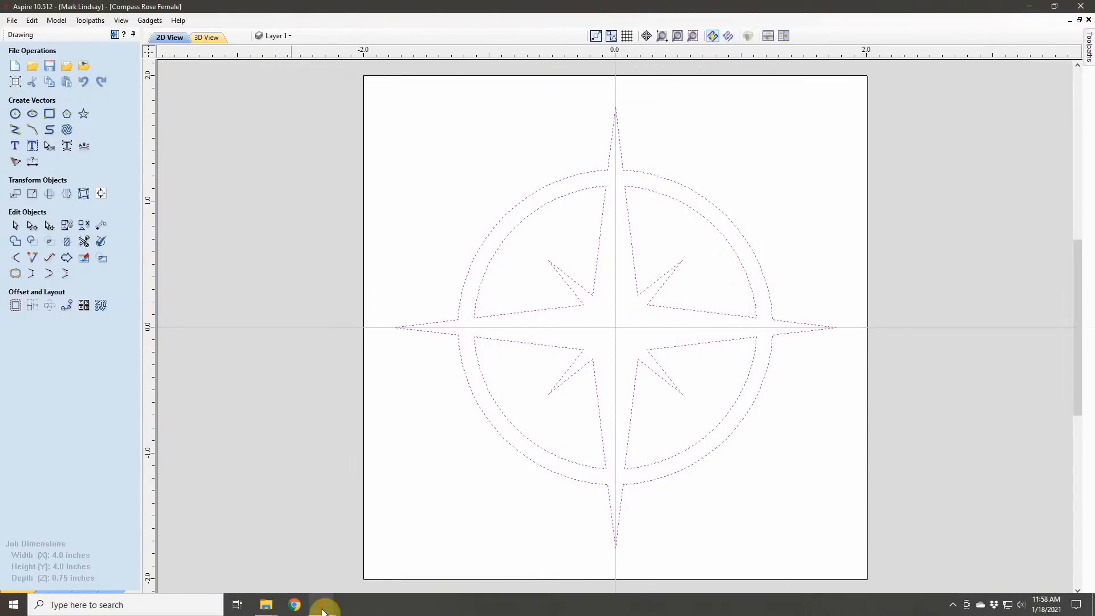
left_click(512, 517)
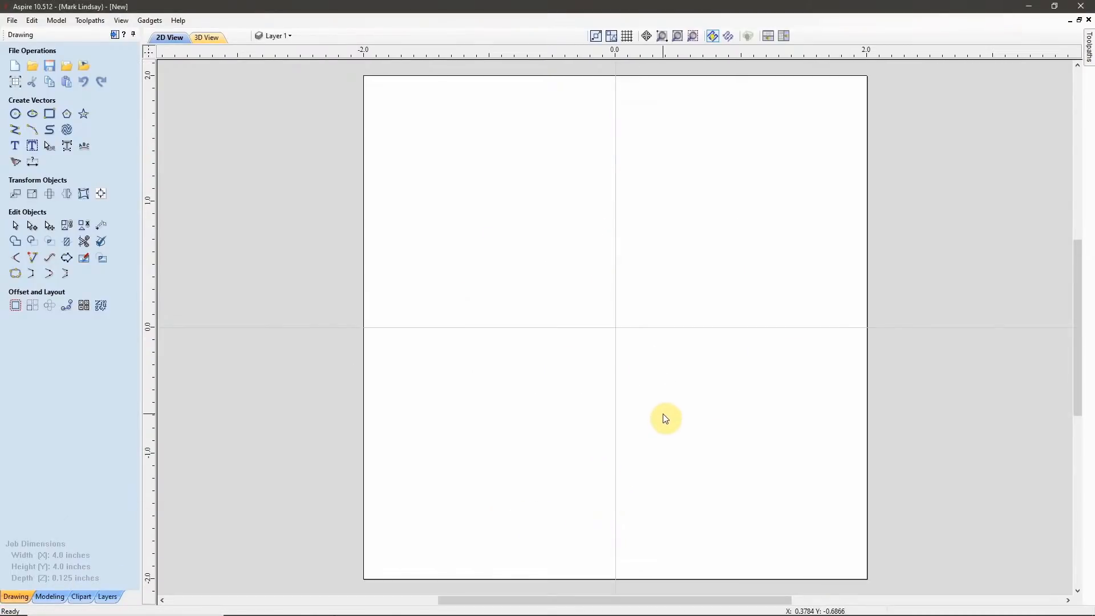
right_click(618, 329)
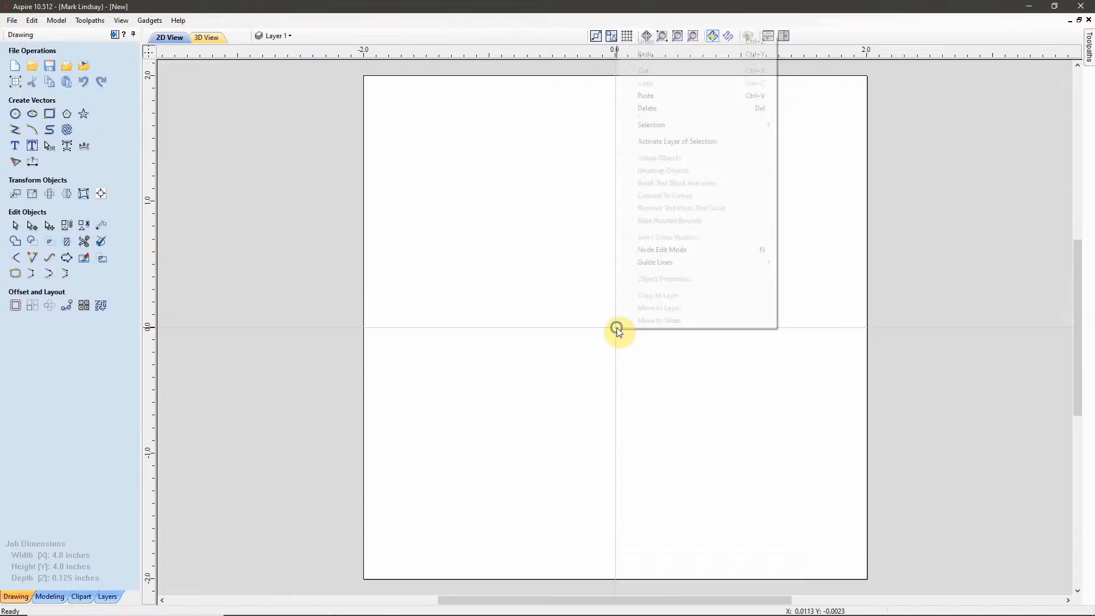
left_click(699, 94)
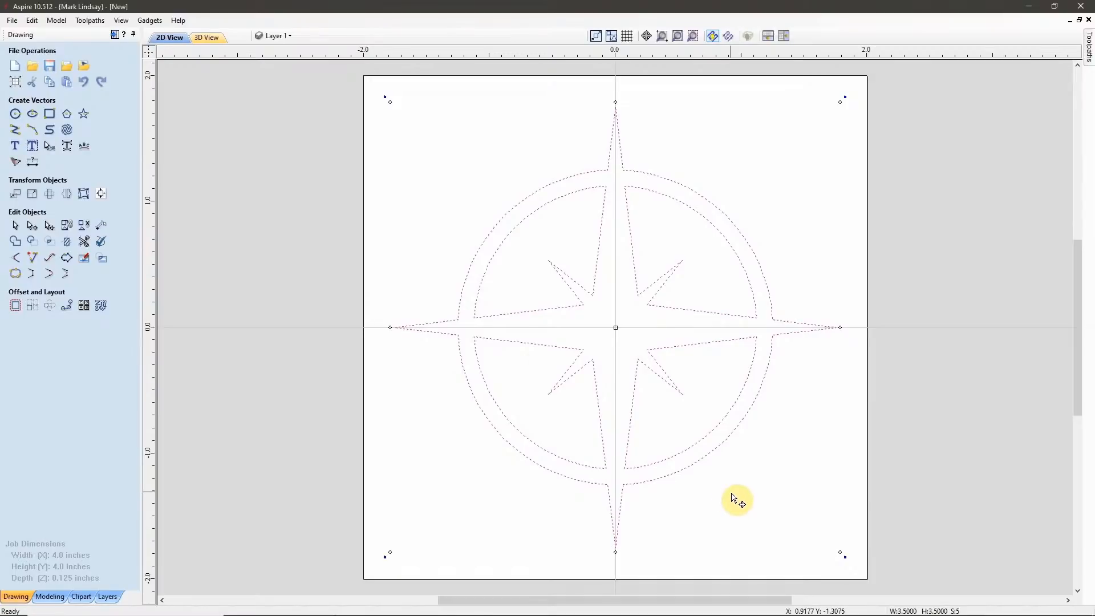
left_click(36, 195)
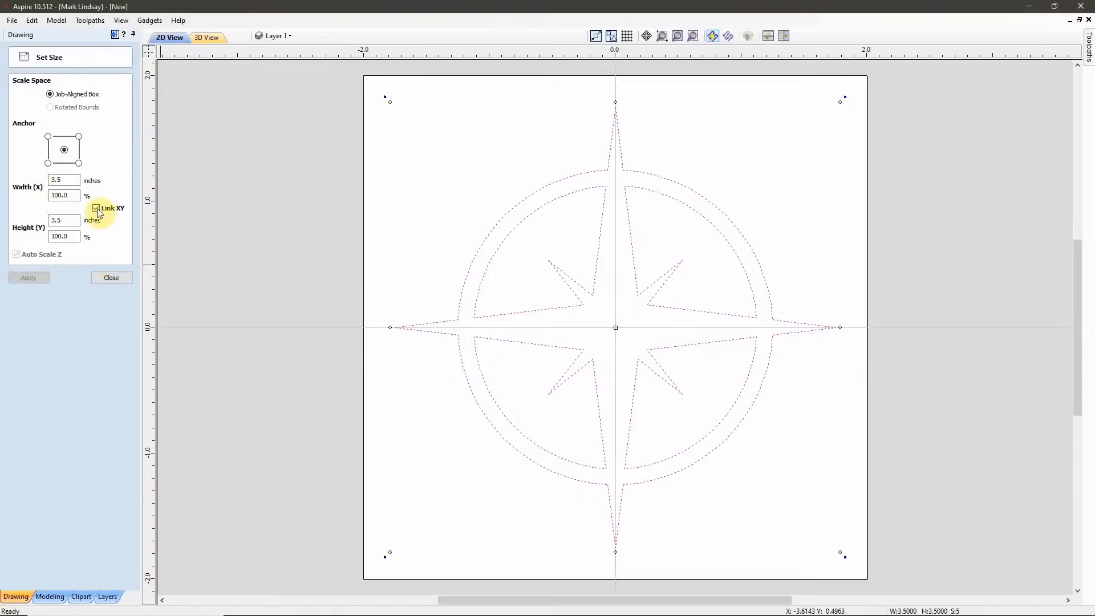
left_click(110, 277)
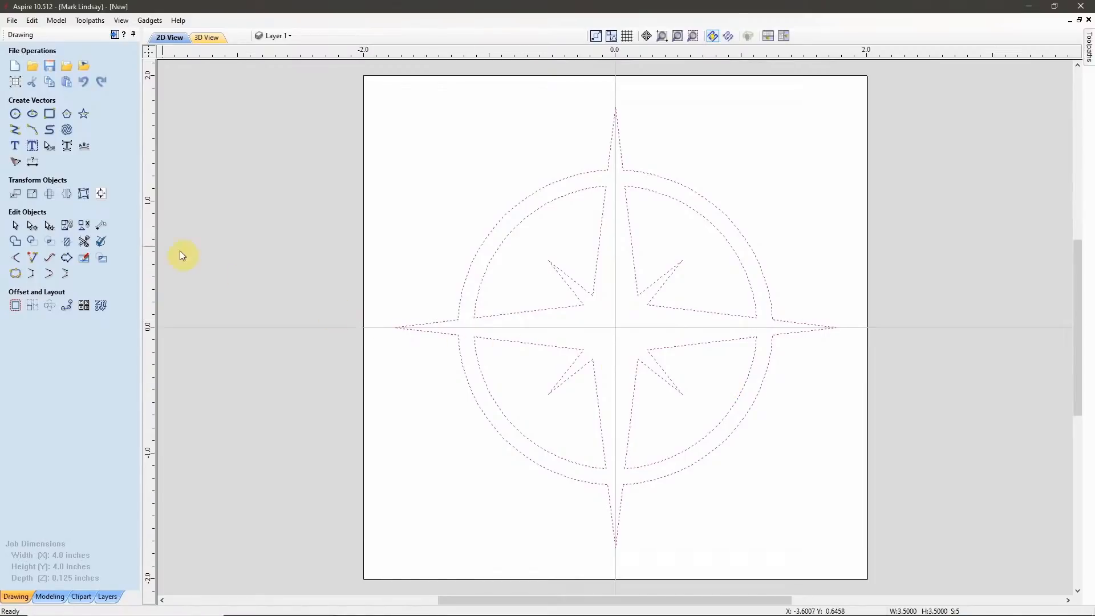
Mirror the pasted compass rose with a horizontal flip about the job center, and deselect it.
left_click(66, 194)
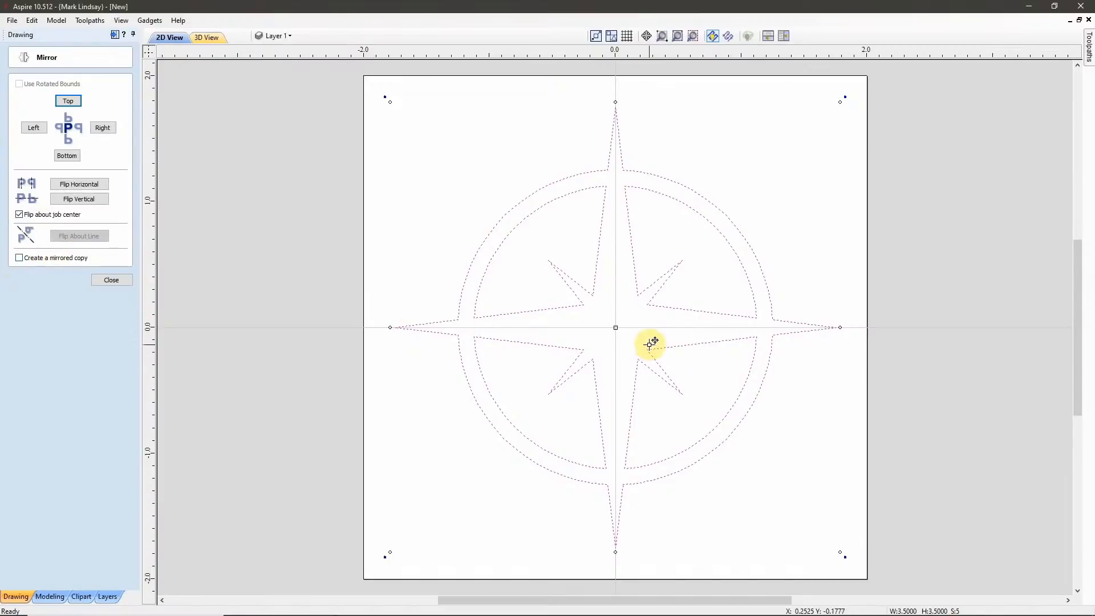
left_click(73, 189)
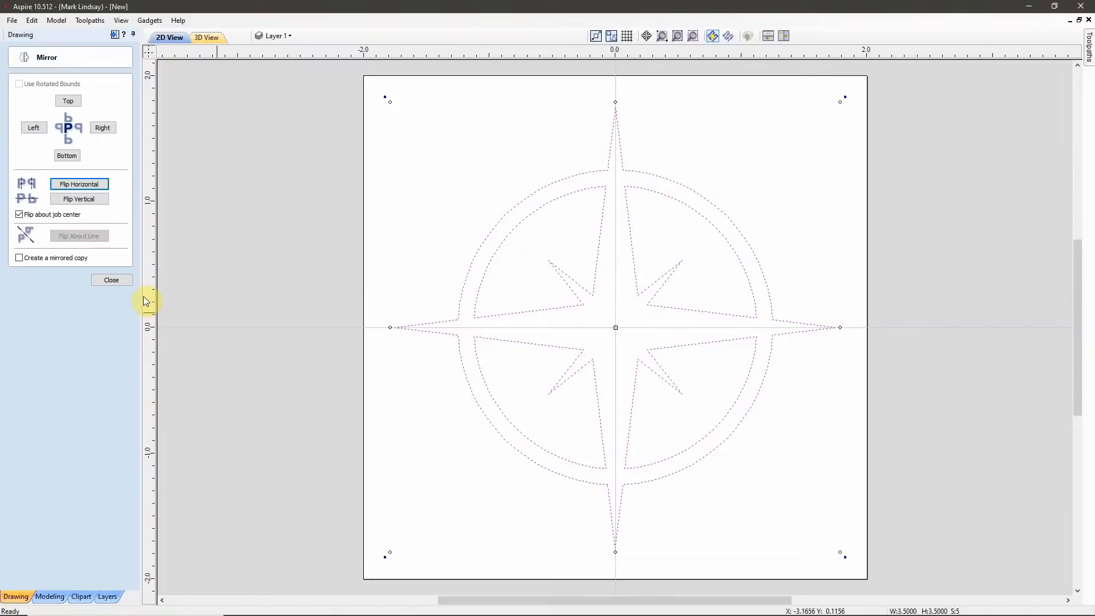
left_click(111, 282)
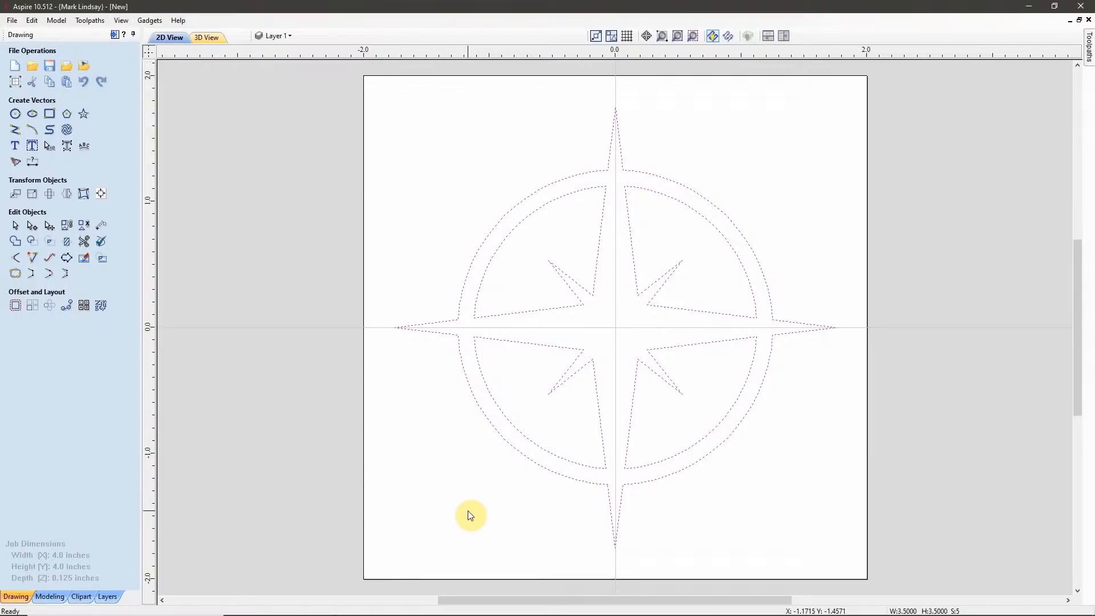
left_click(712, 376)
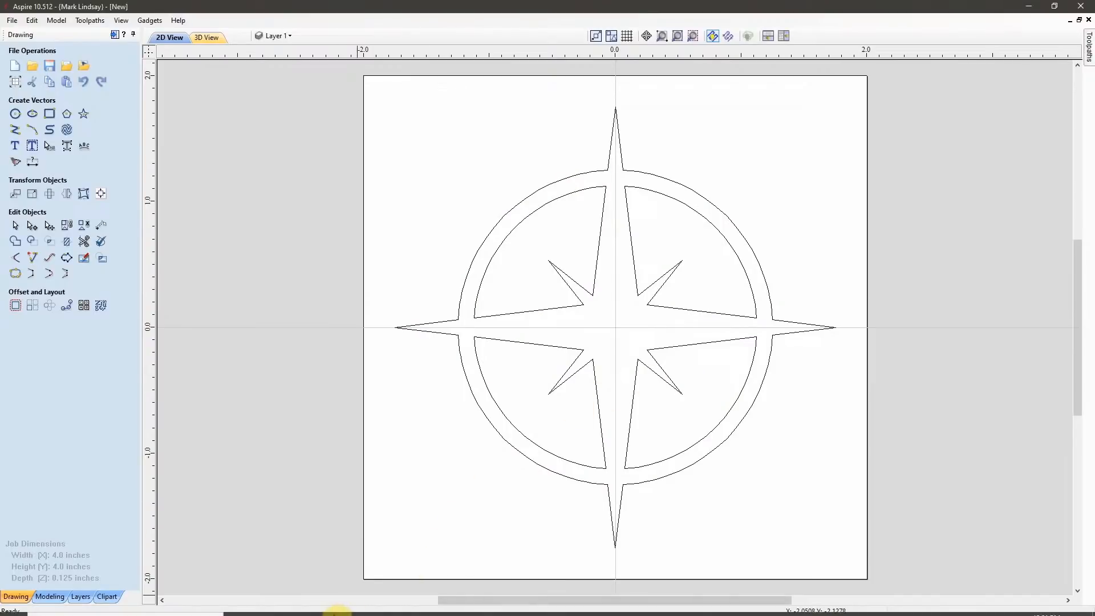
Examine the diagram drawn in the first of the other open Aspire jobs.
mouse_move(322, 604)
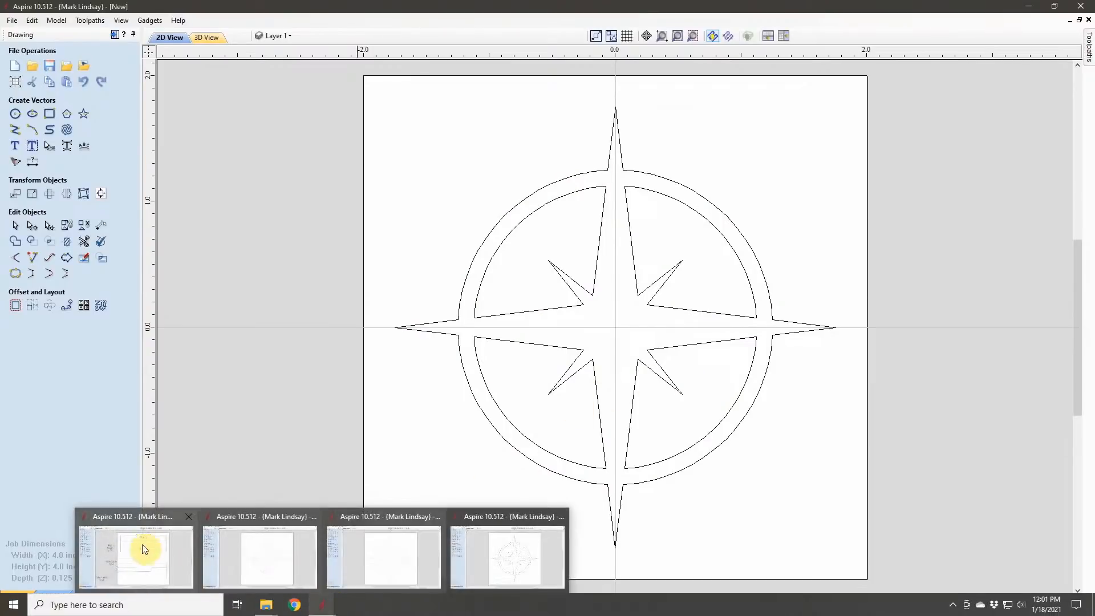
left_click(131, 516)
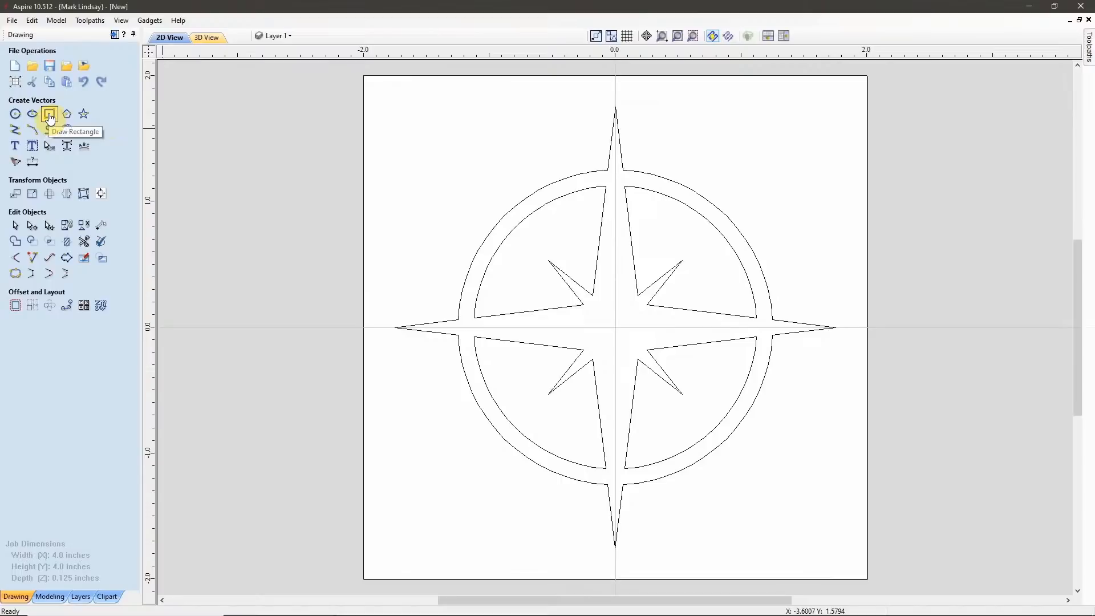
Draw a square-cornered rectangle 4 inches wide and 4 inches high, centered on the job origin at X 0, Y 0.
left_click(53, 117)
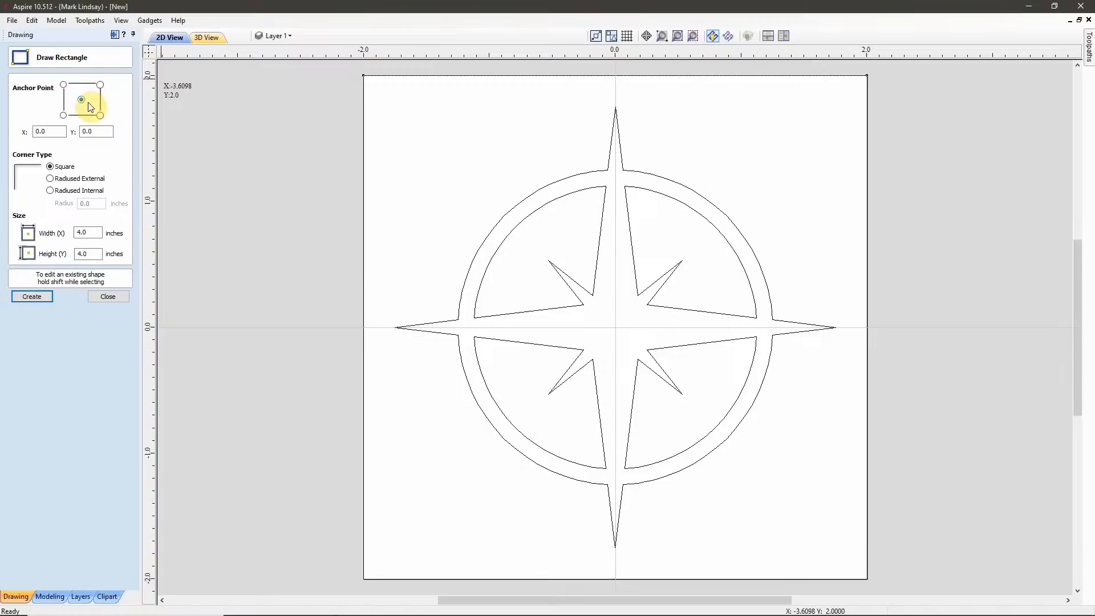
left_click(53, 132)
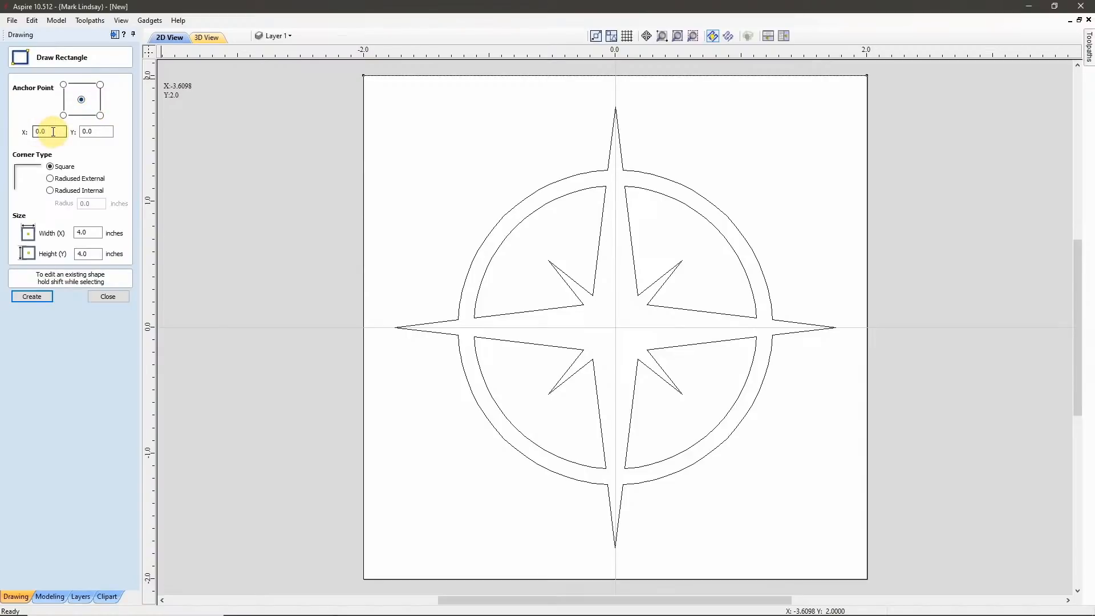
left_click(101, 128)
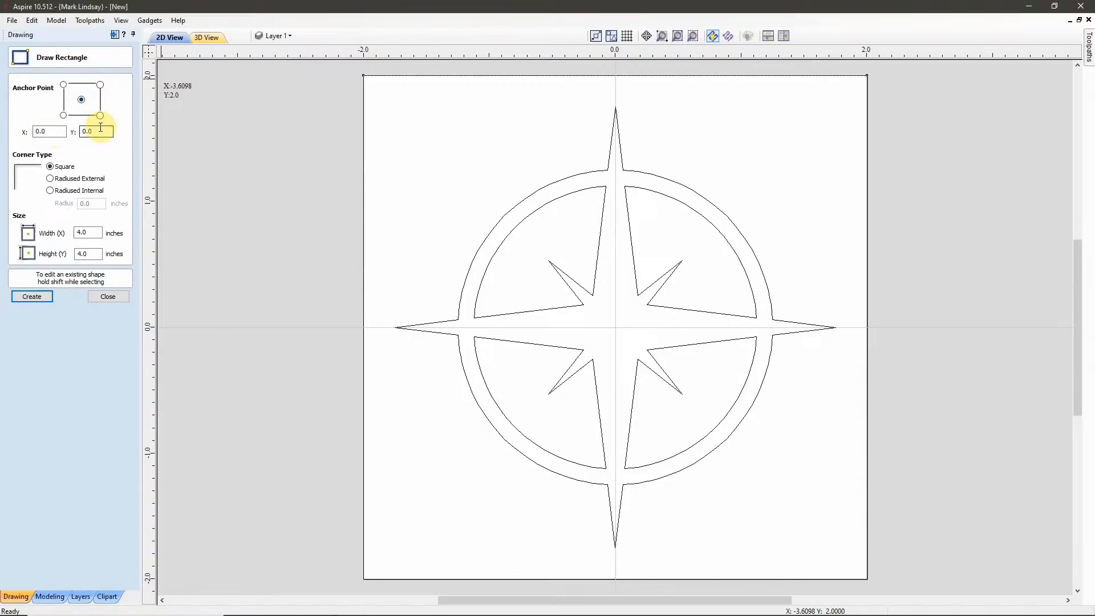
left_click(91, 231)
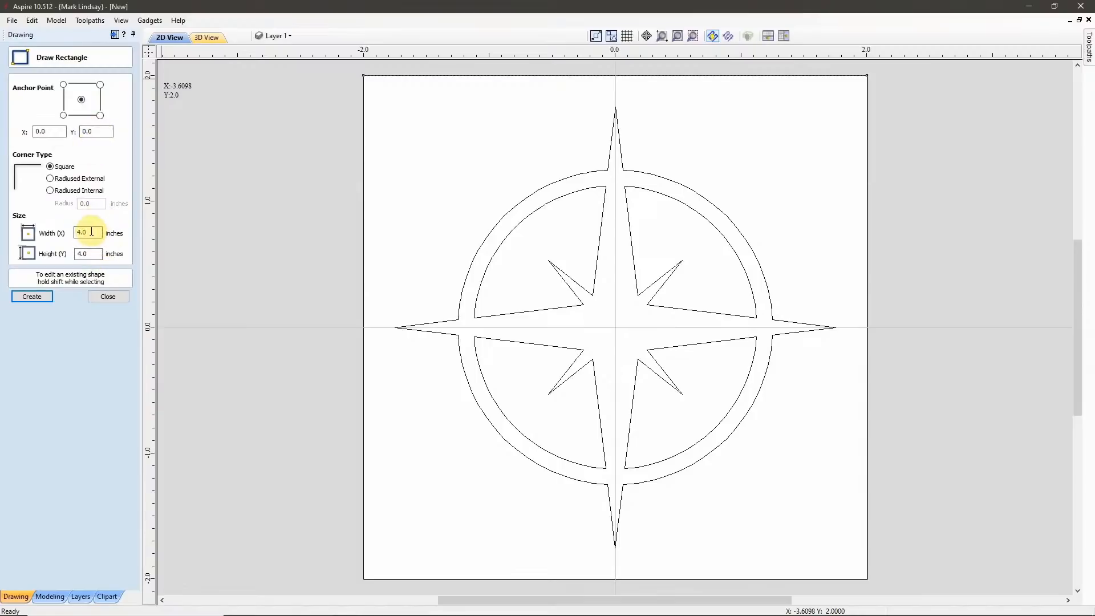
left_click_drag(91, 232, 51, 233)
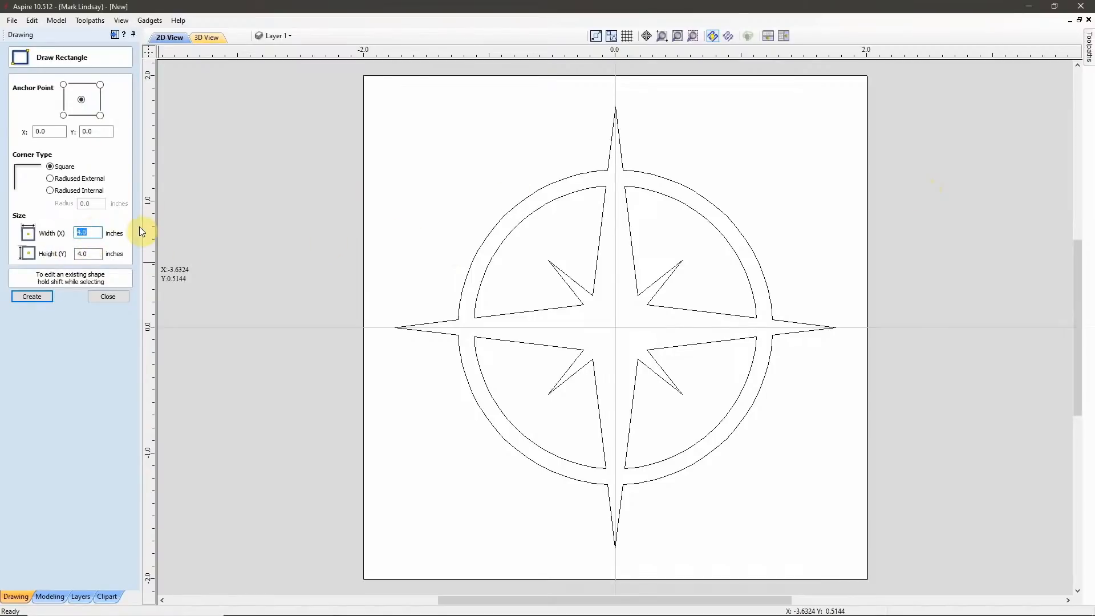
type("x")
key("BackSpace")
type("4")
left_click(88, 253)
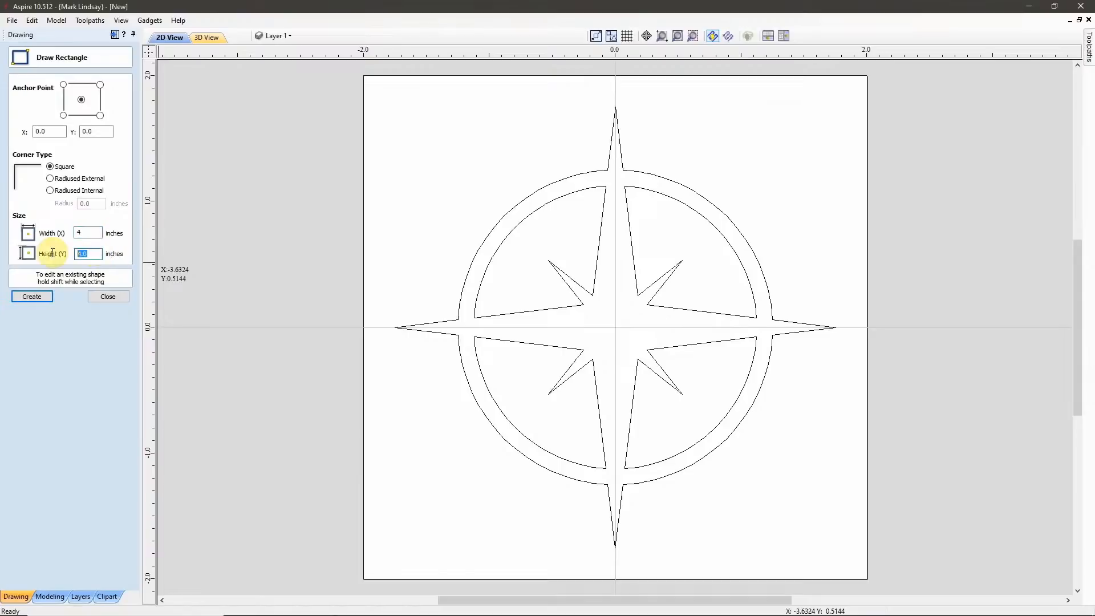
type("y")
key("BackSpace")
type("4")
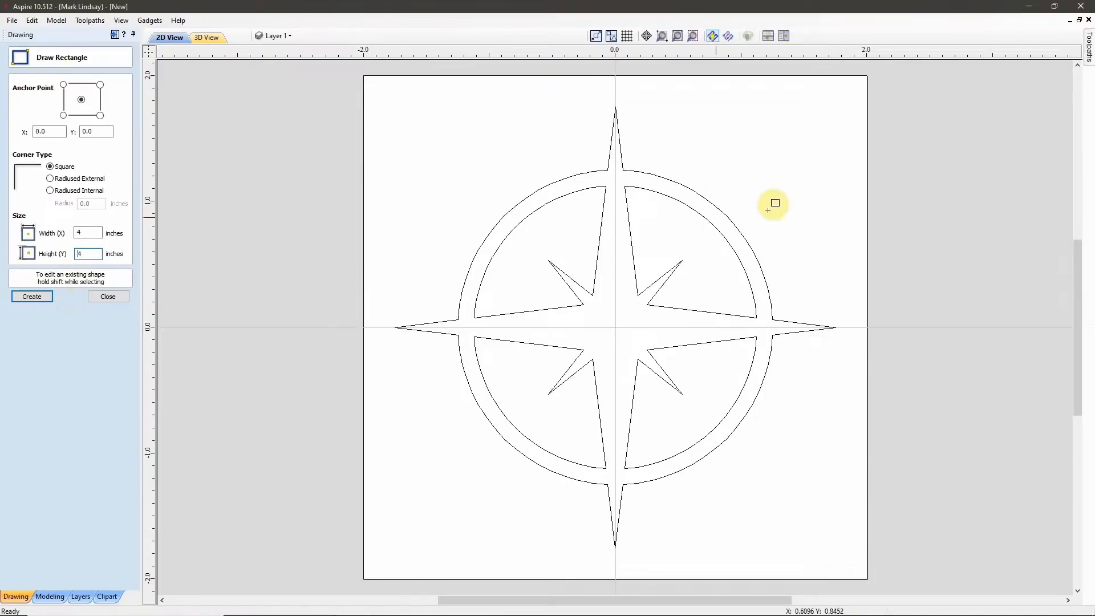
left_click(34, 295)
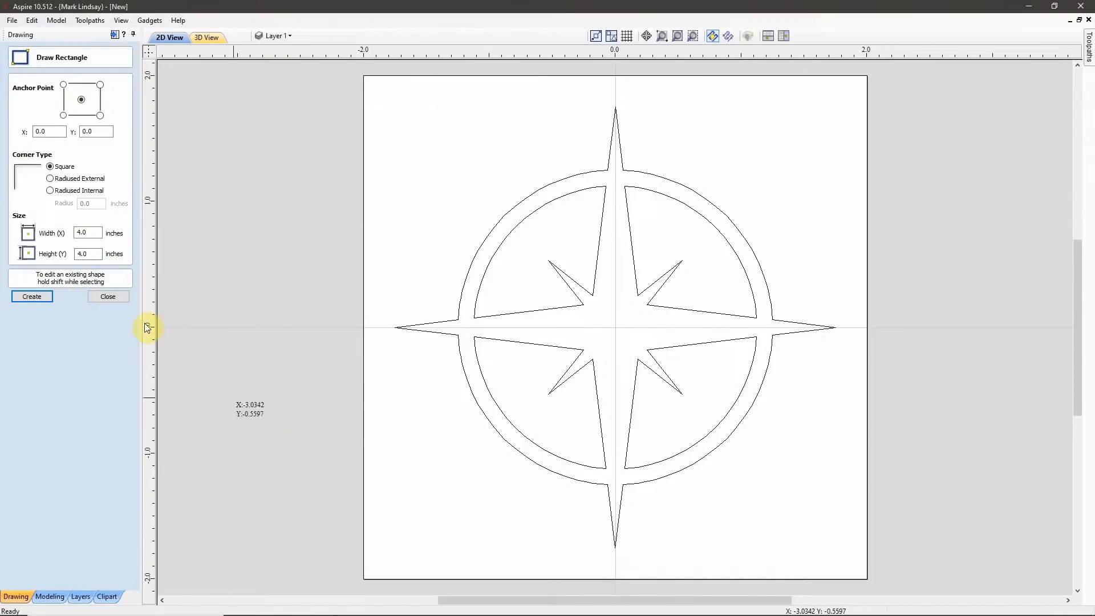
left_click(112, 296)
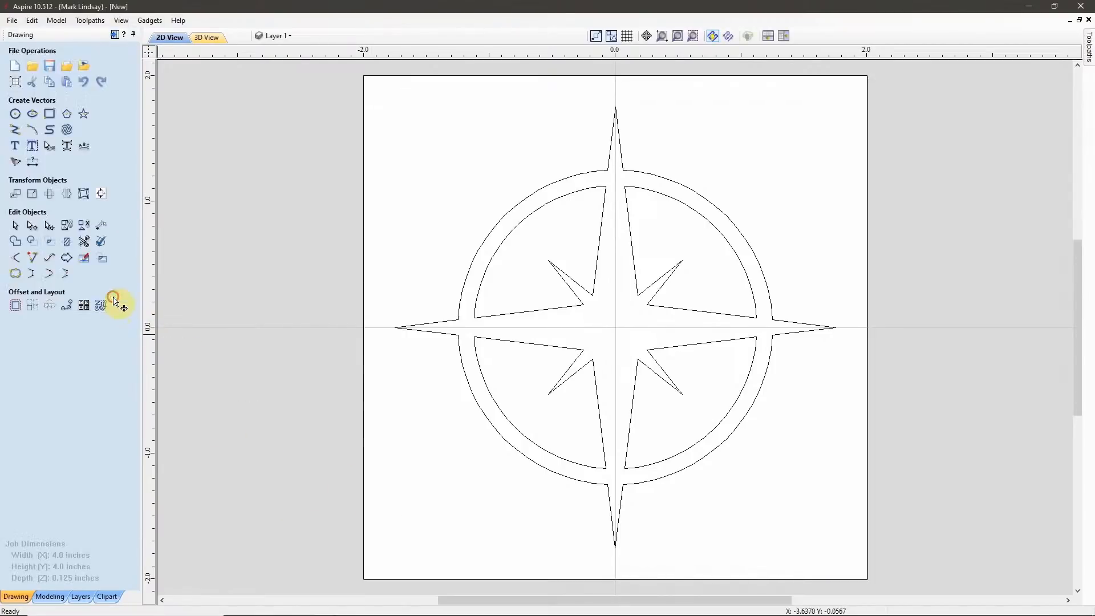
Select the compass rose vectors together with the surrounding square border and start a V-Carve / Engraving toolpath for them.
left_click(405, 404)
left_click_drag(392, 427, 291, 489)
left_click_drag(923, 238, 305, 550)
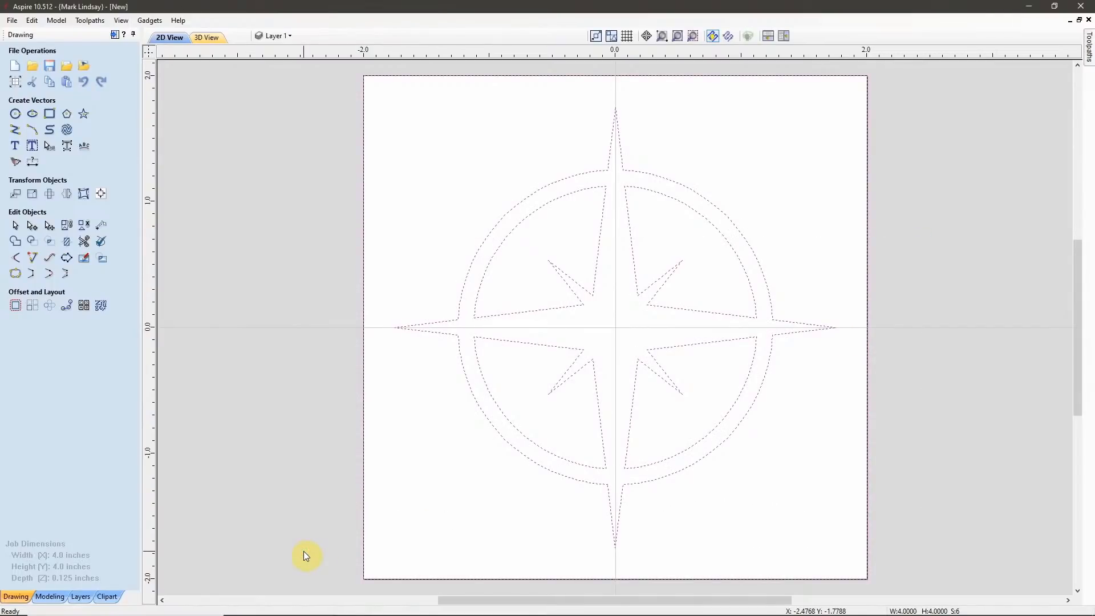
left_click(115, 34)
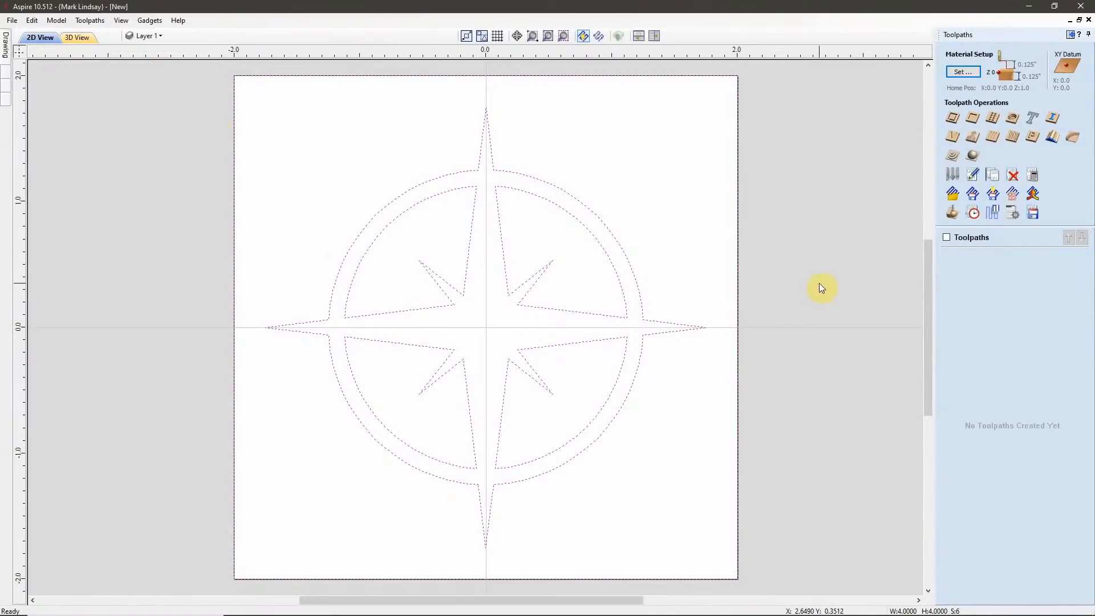
left_click(953, 137)
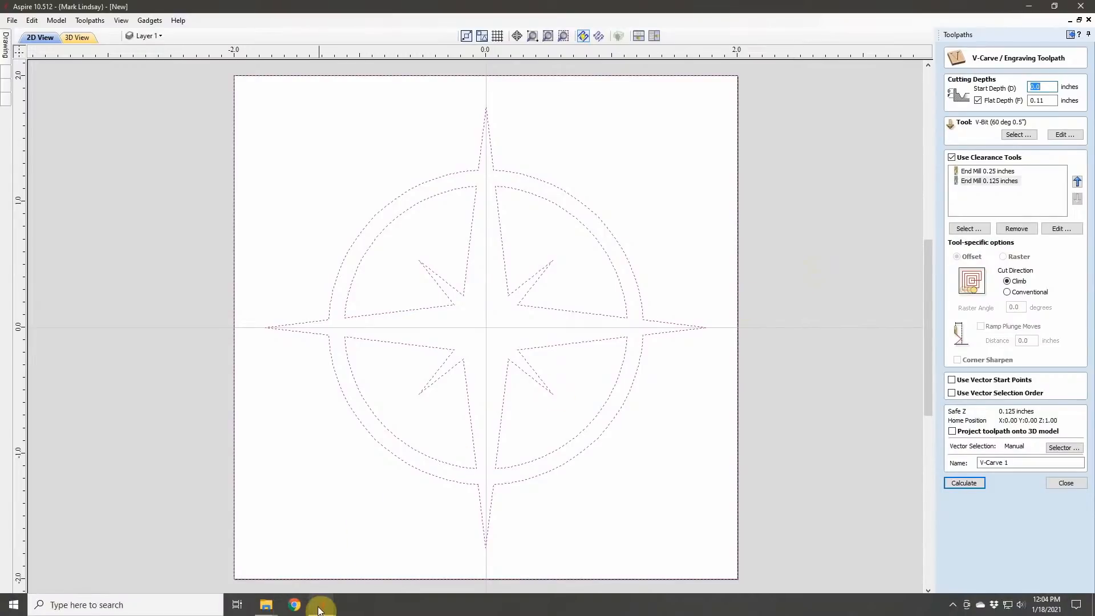
Consult the diagram in the first open Aspire job, and set the V-carve start depth to 0.09 and flat depth to 0.02 inches.
mouse_move(322, 604)
left_click(147, 515)
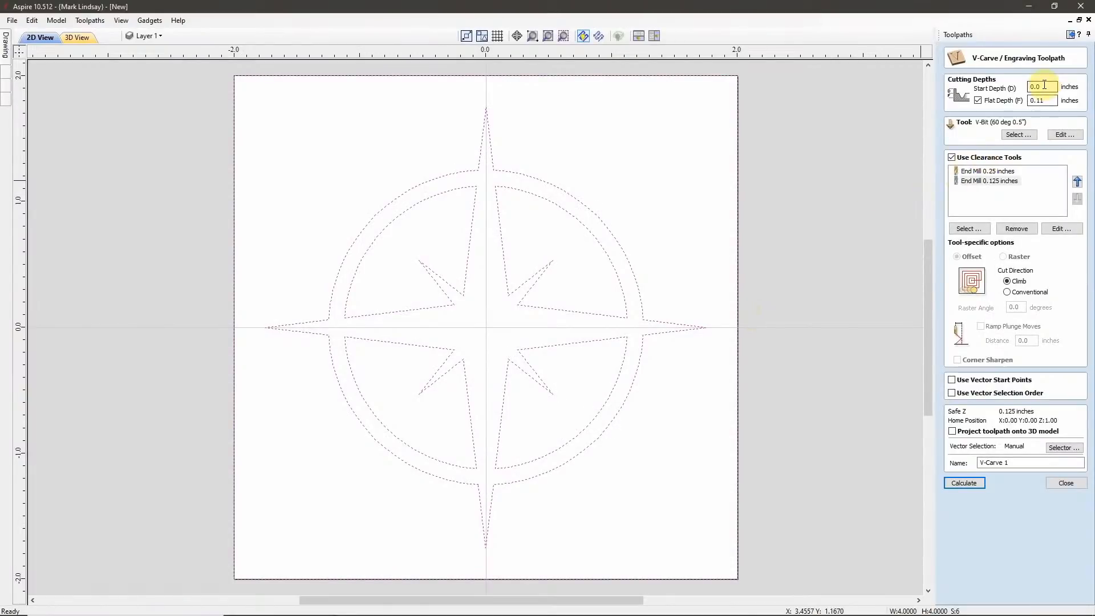
left_click_drag(1042, 85, 1013, 88)
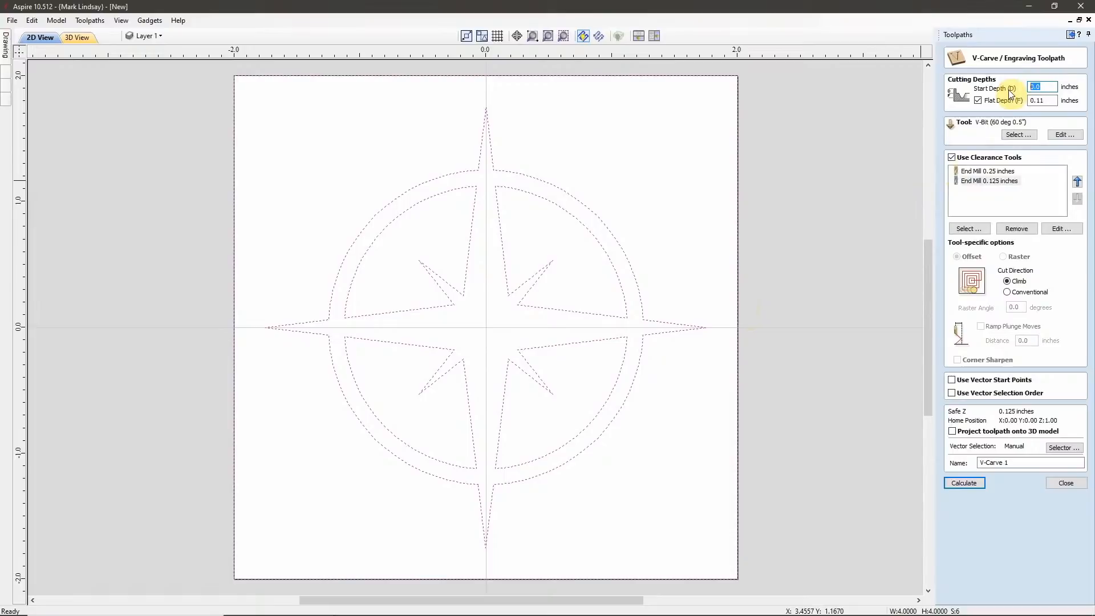
type(".09")
left_click(1049, 99)
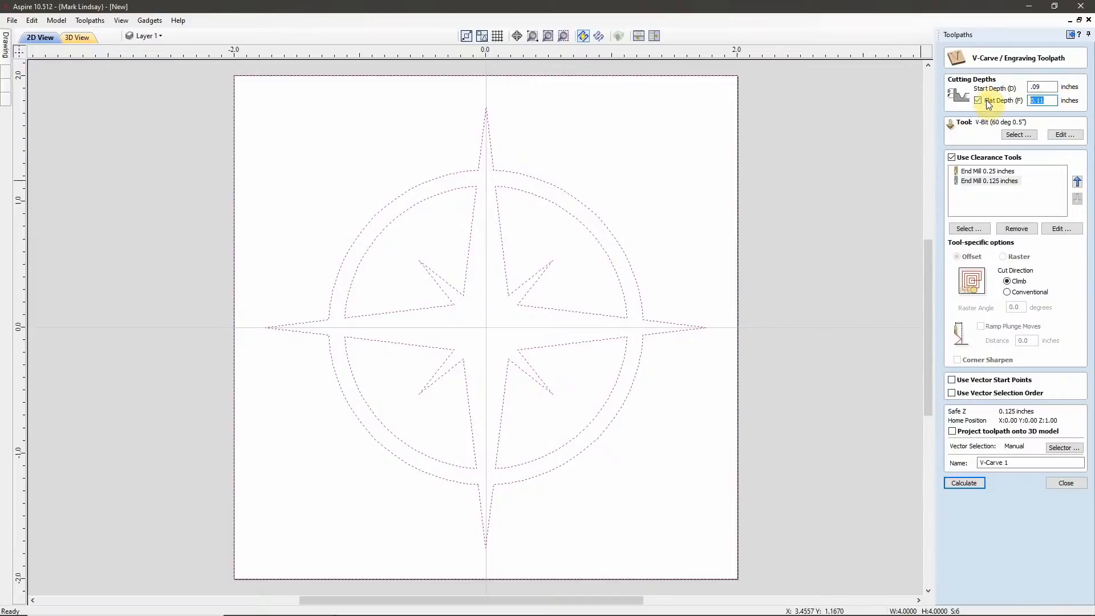
type(".02")
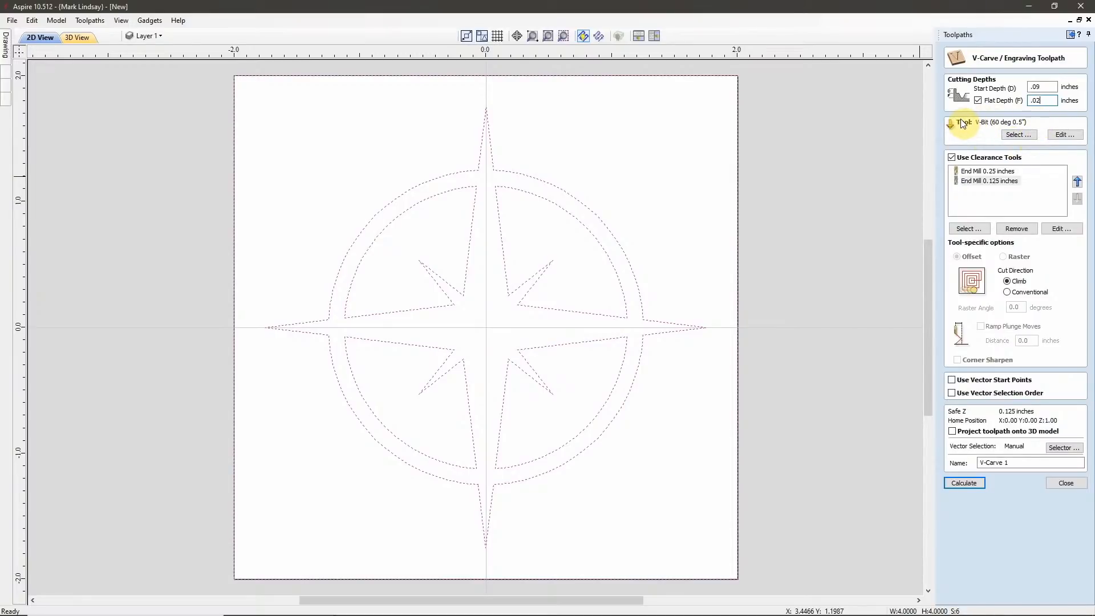
Check the 0.25-inch and 0.125-inch end mill clearance tools, and calculate the toolpath under the name V-Carve Male.
left_click(1006, 172)
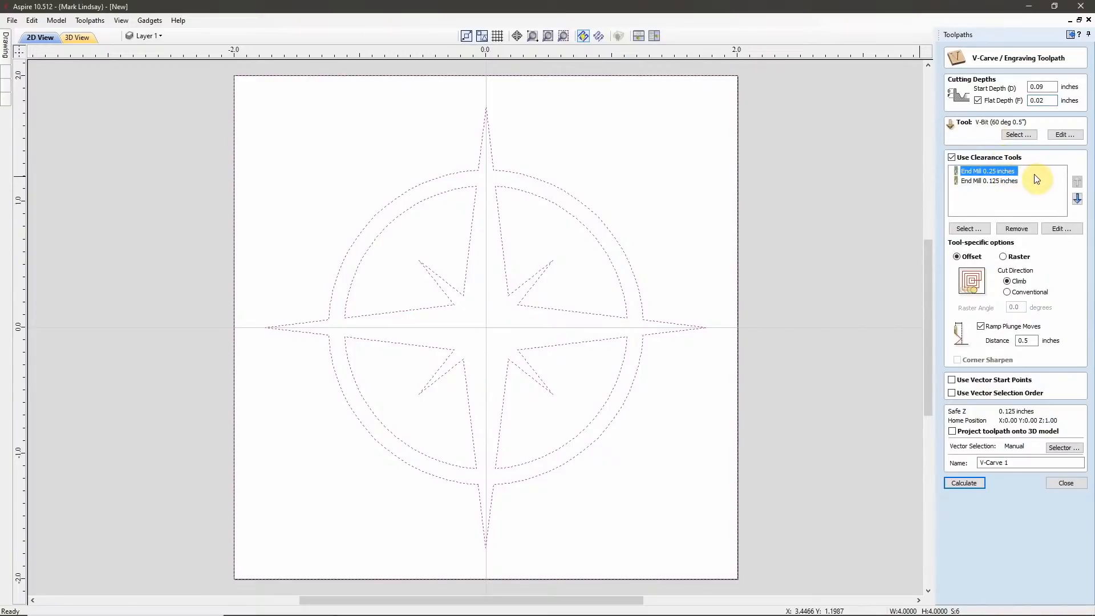
left_click(991, 180)
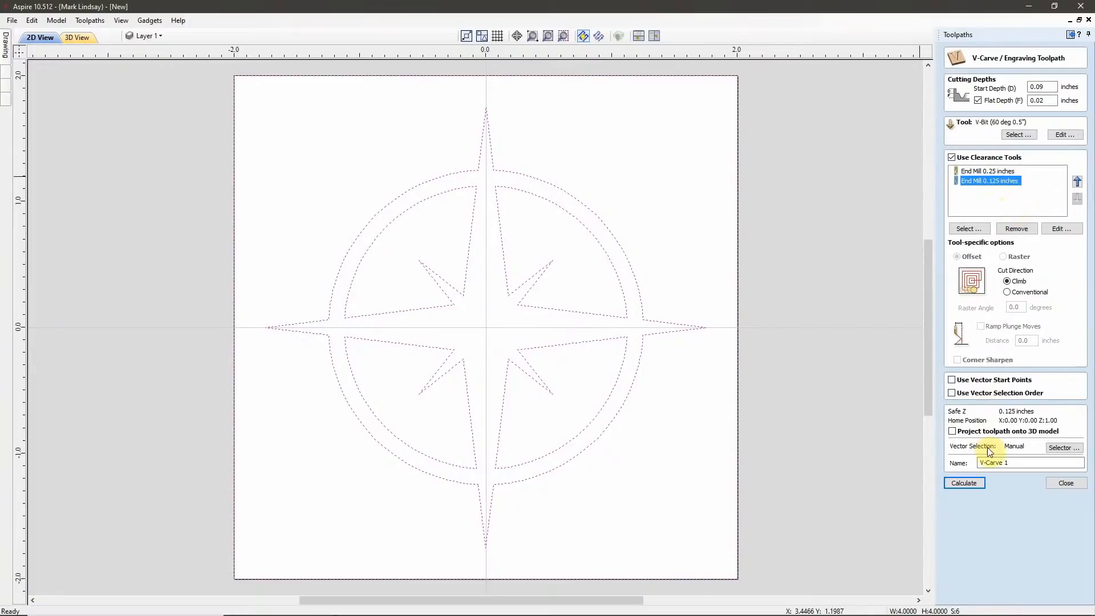
left_click(1006, 463)
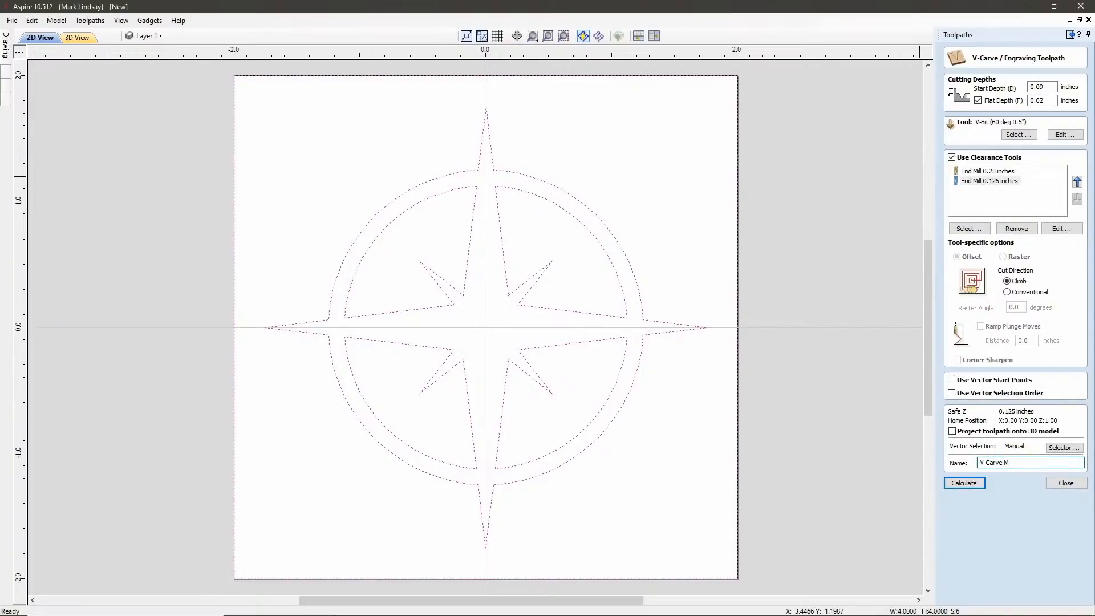
type("Male")
left_click(966, 486)
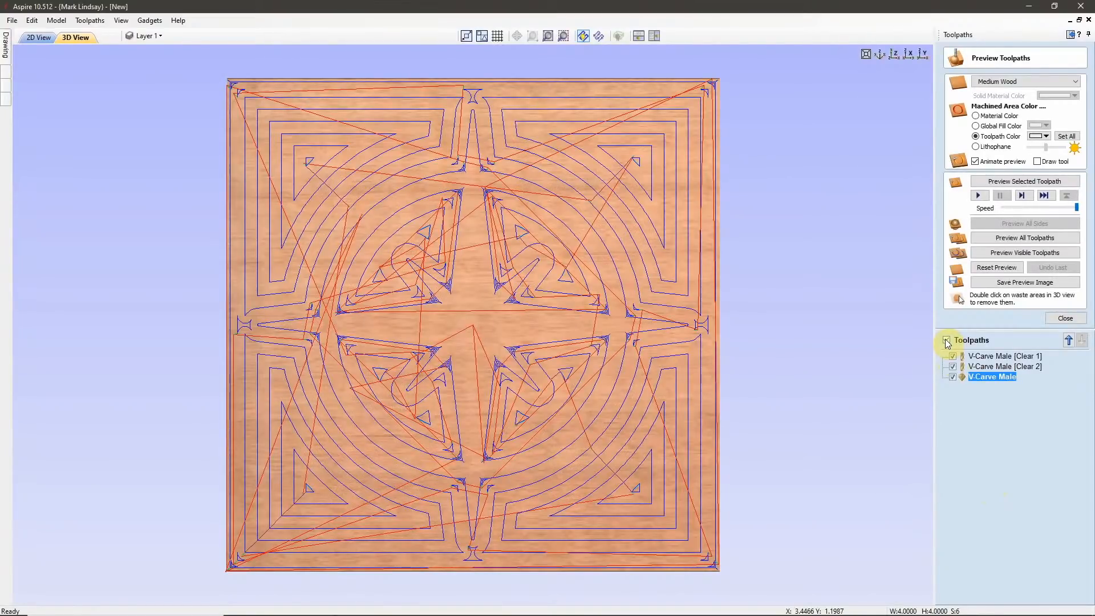
Hide all toolpath lines and preview the V-Carve Male [Clear 1] cut, inspecting it at an angle before restoring the top-down view.
left_click(947, 341)
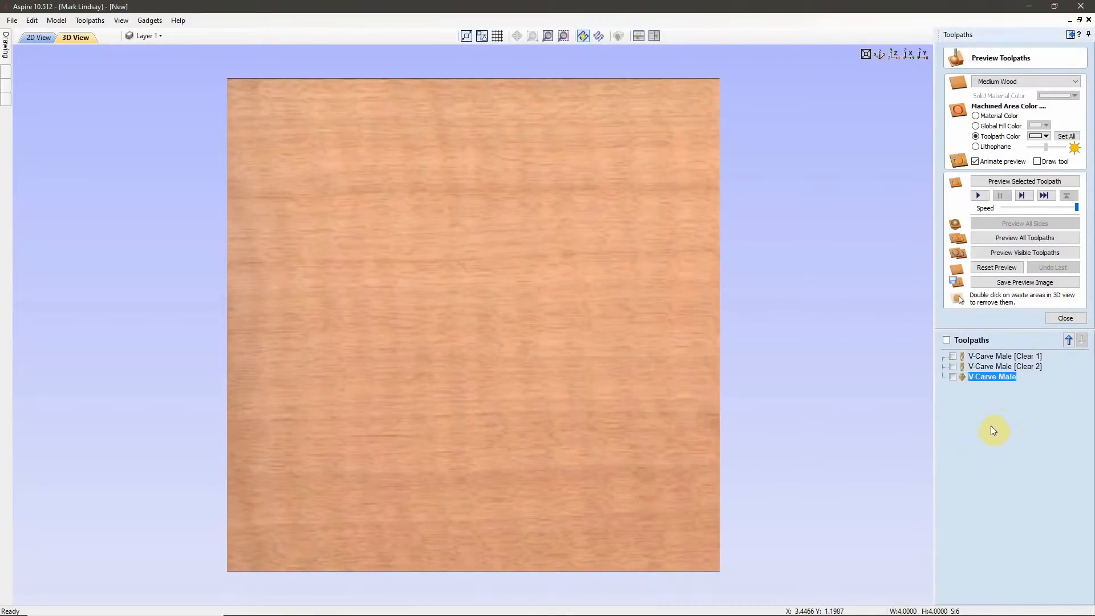
left_click(995, 356)
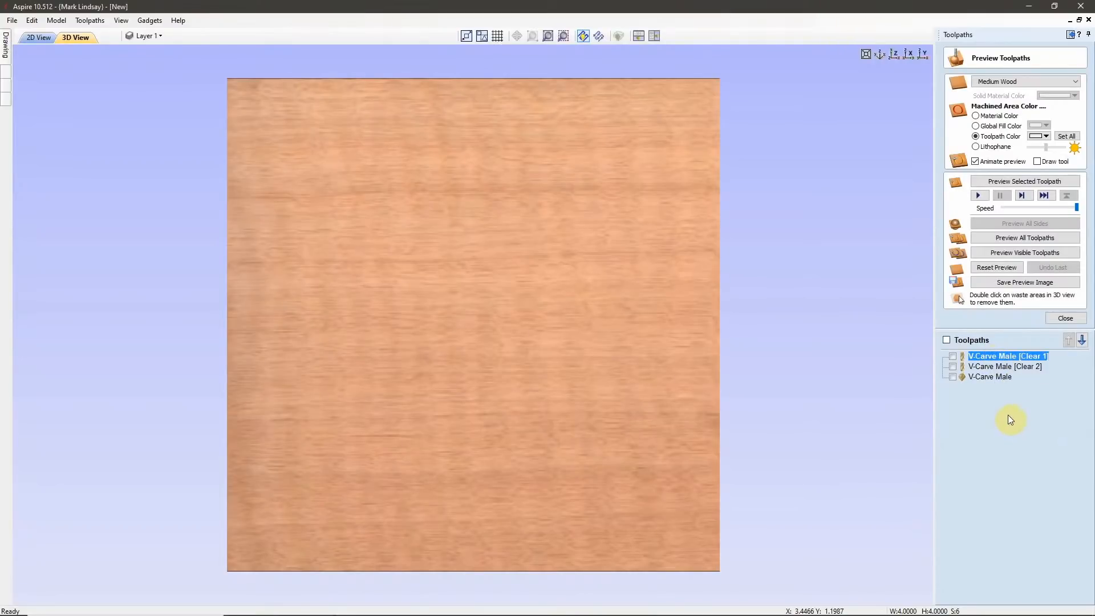
left_click(1017, 180)
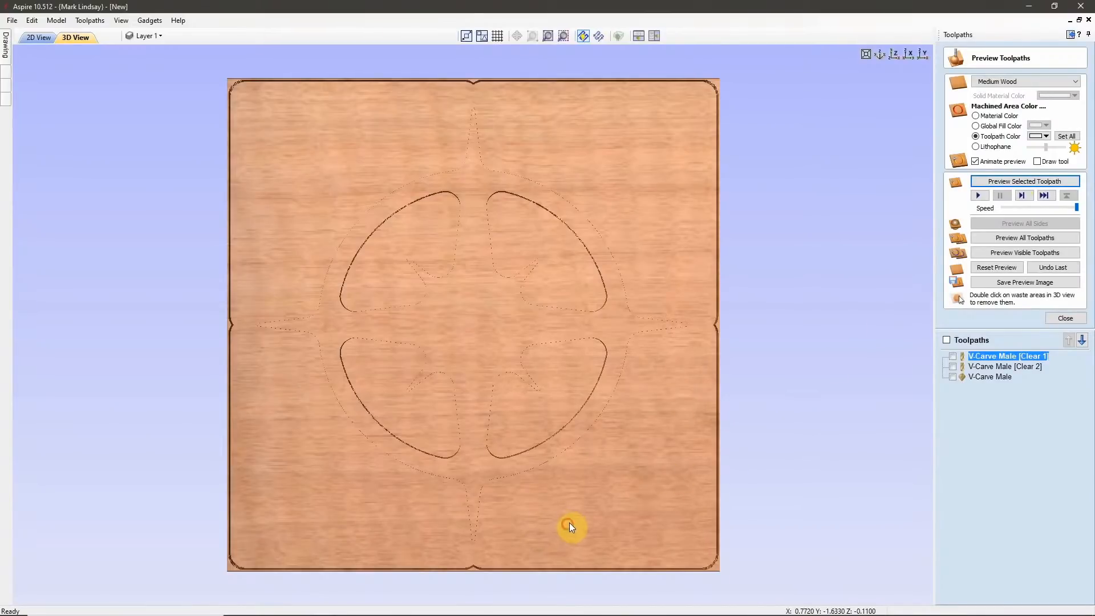
left_click_drag(569, 523, 628, 466)
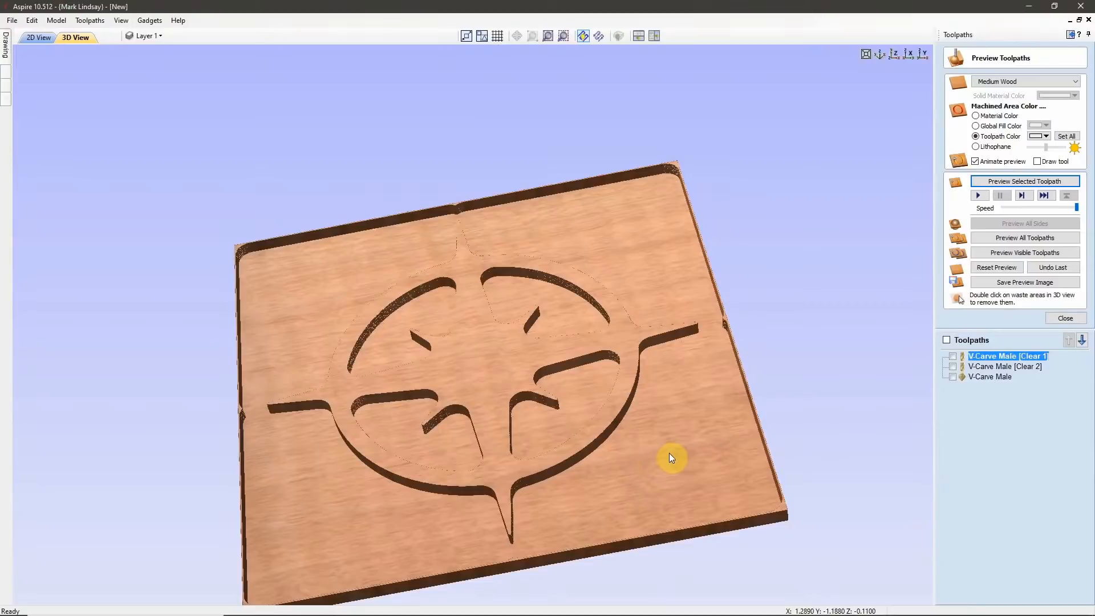
mouse_move(1007, 359)
left_click(891, 55)
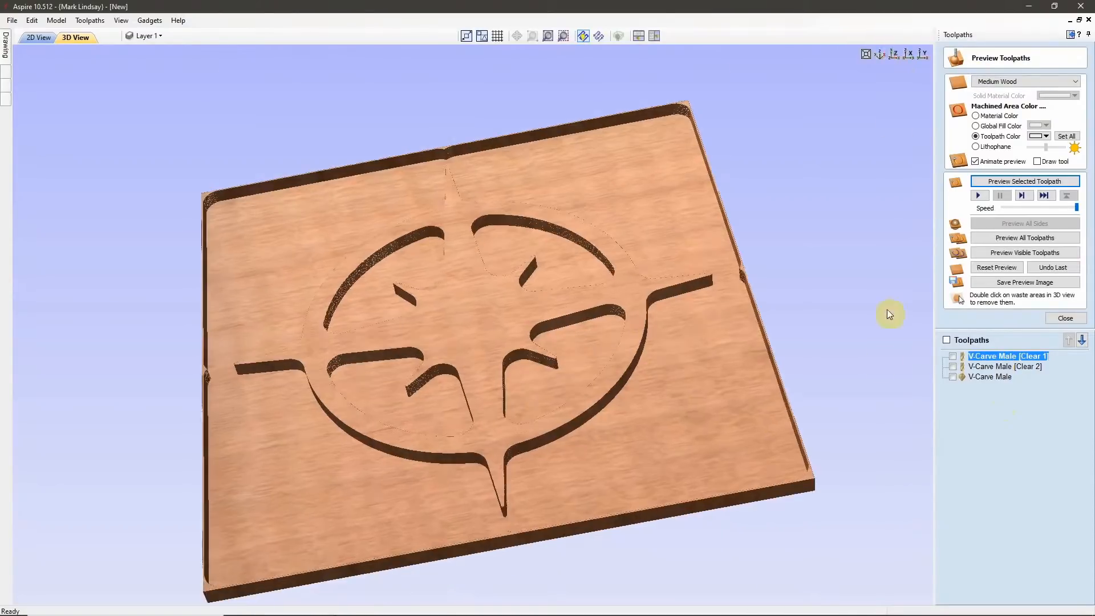
Check where the V-Carve Male [Clear 2] toolpath runs, hide its lines again, and preview its cut.
left_click(1022, 369)
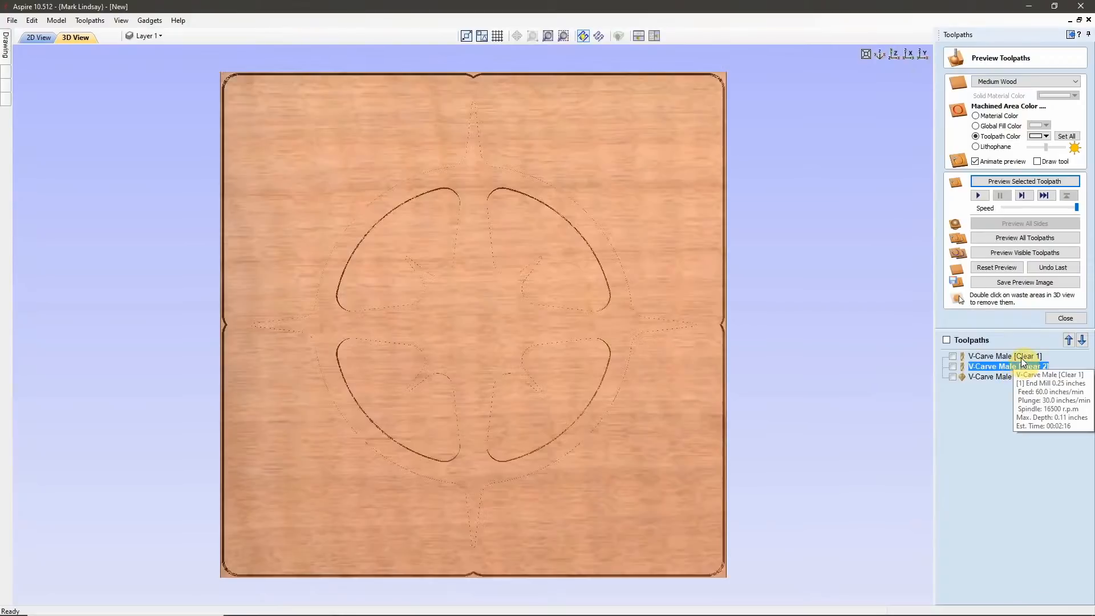
left_click(952, 367)
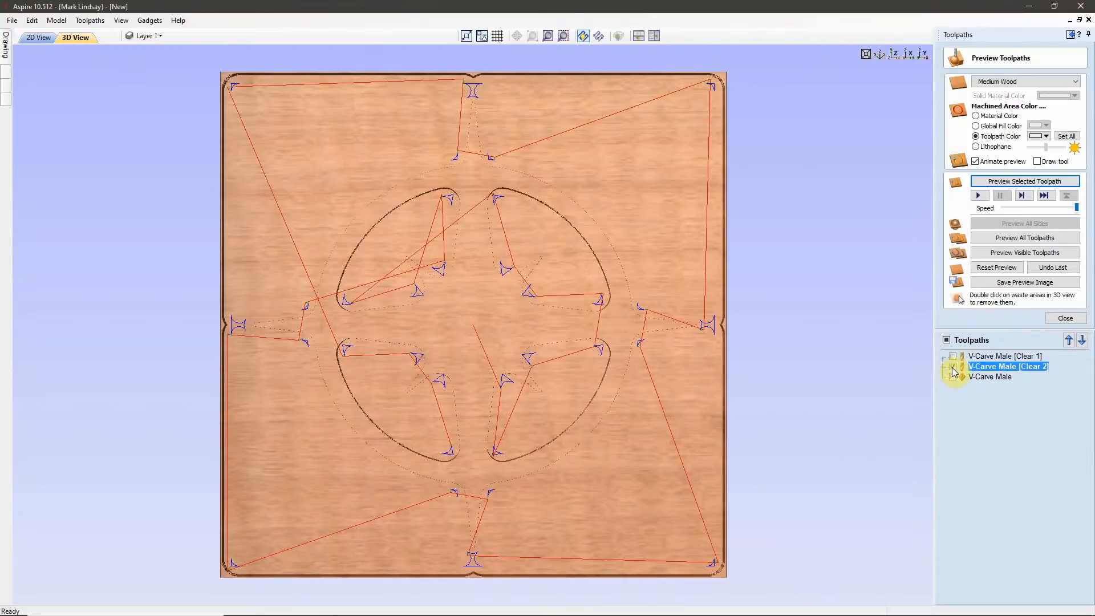
left_click(952, 368)
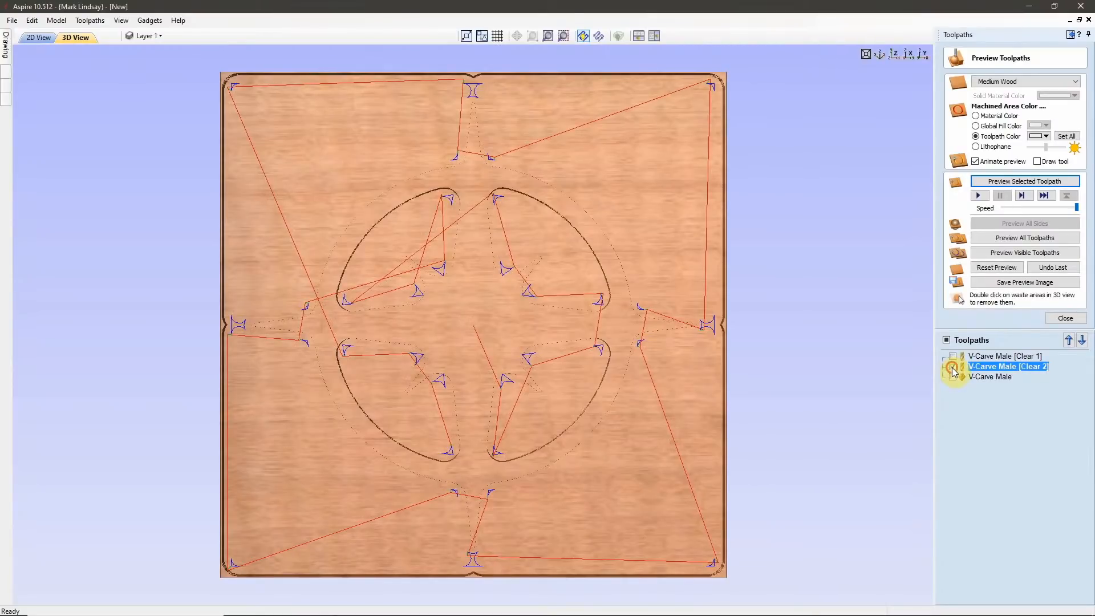
left_click(1022, 182)
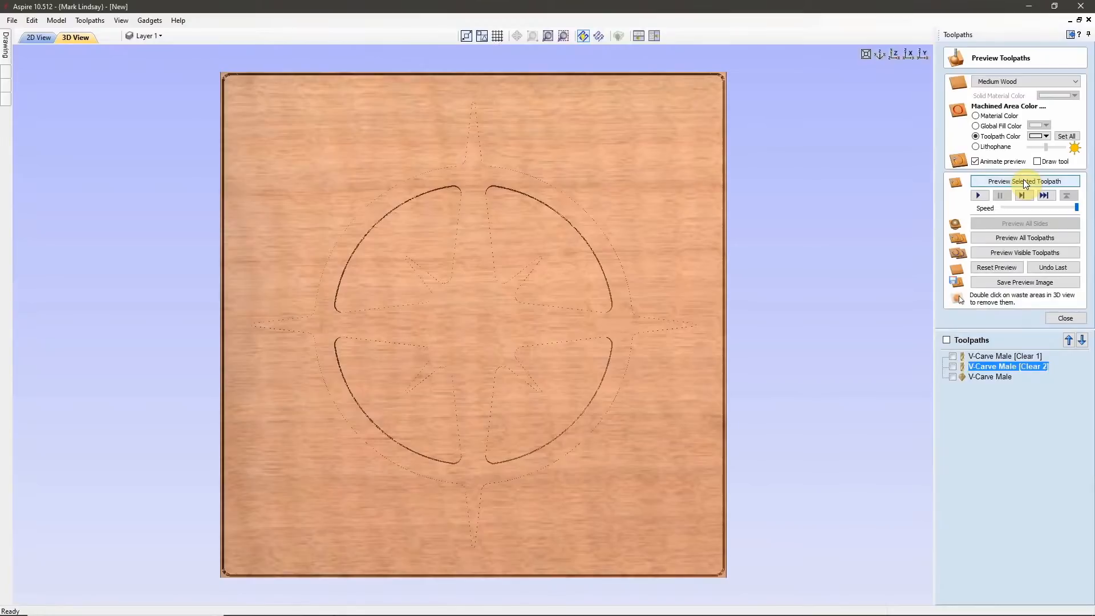
Preview the V-Carve Male toolpath and inspect the raised compass rose up close at an angle.
left_click(1002, 377)
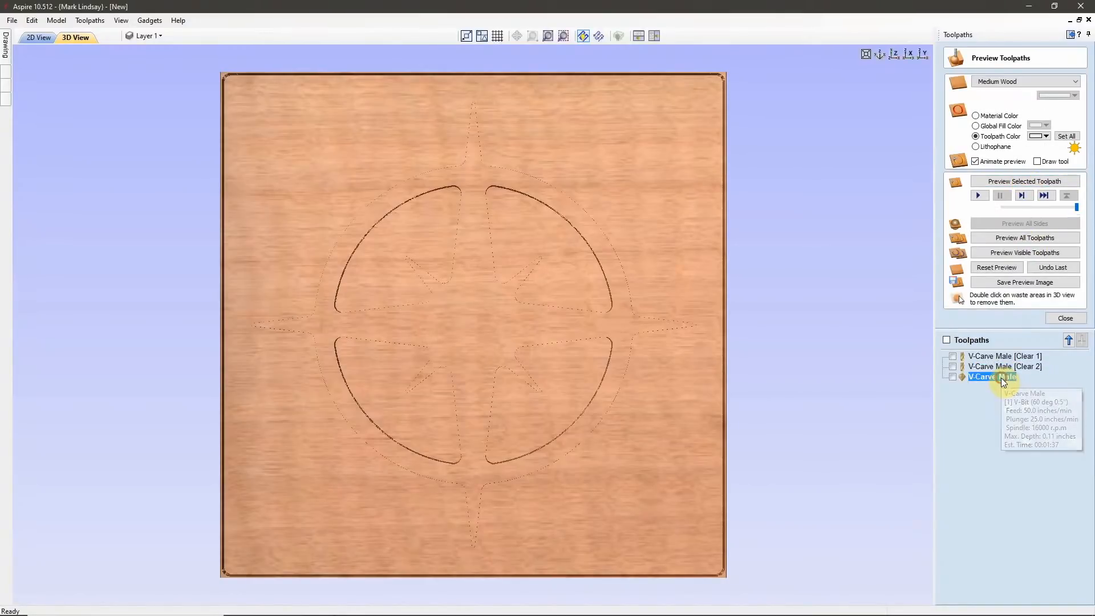
left_click(1017, 181)
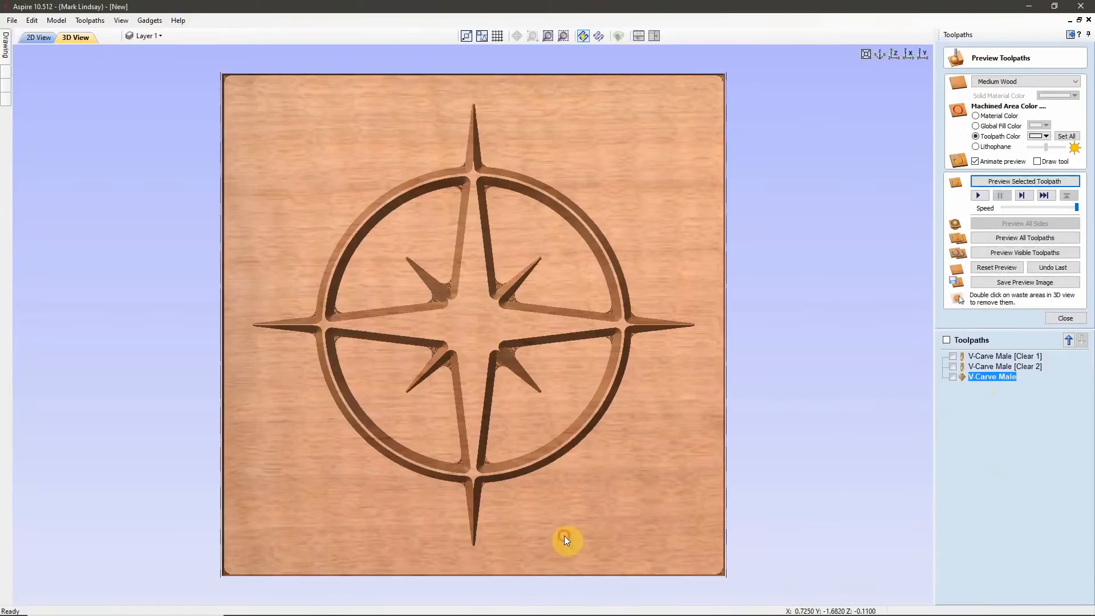
left_click_drag(563, 535, 556, 505)
left_click_drag(536, 461, 517, 415)
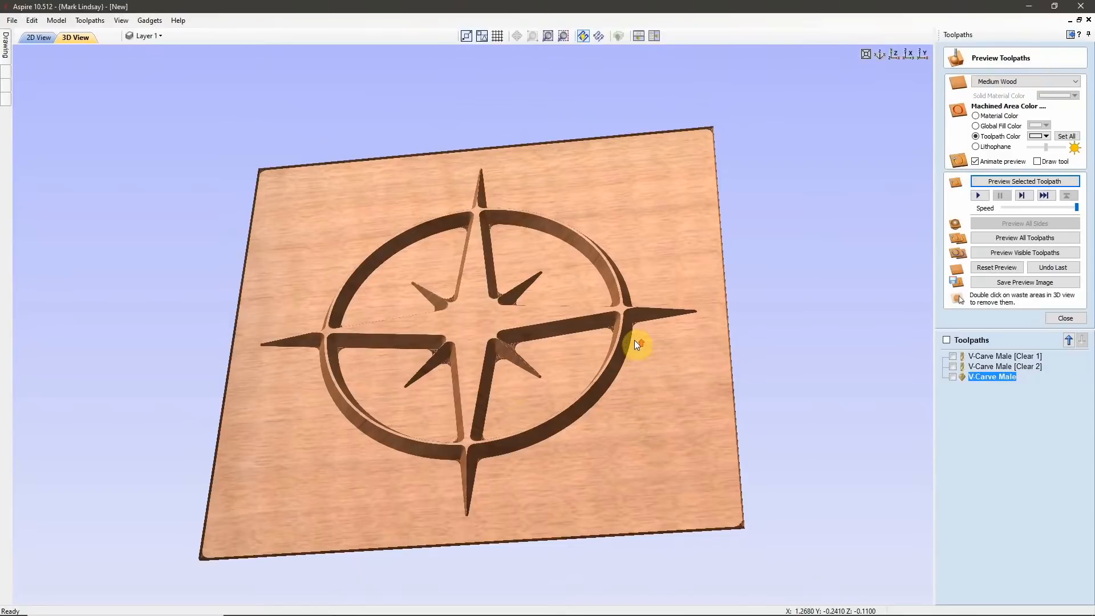
scroll(636, 342, "up", 4)
scroll(635, 337, "up", 2)
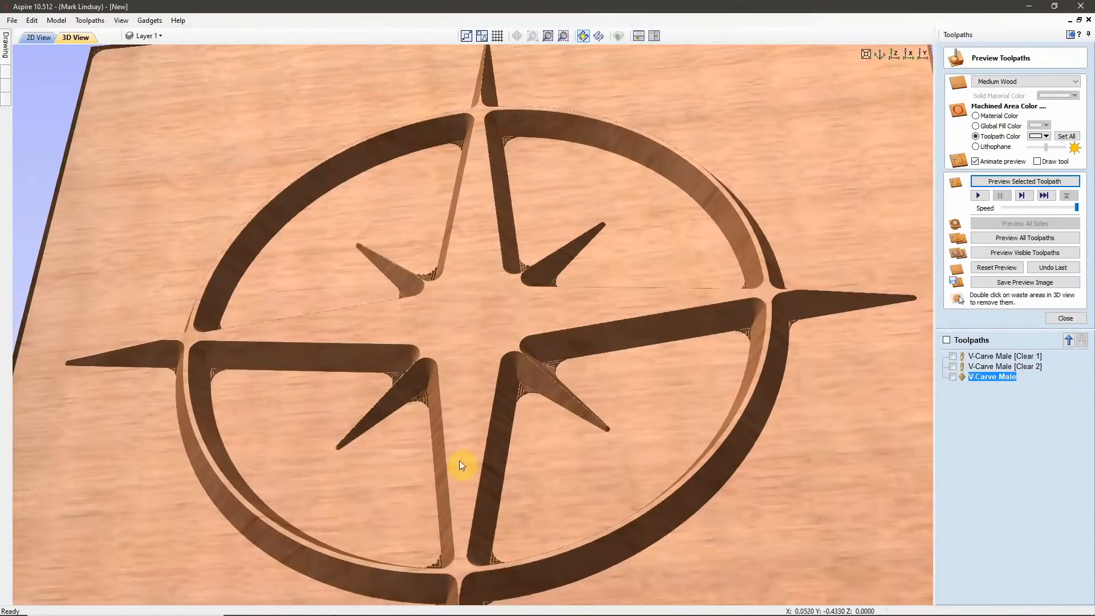
Switch to the Compass Rose Female job and show its carved preview in 3D for comparison.
mouse_move(317, 609)
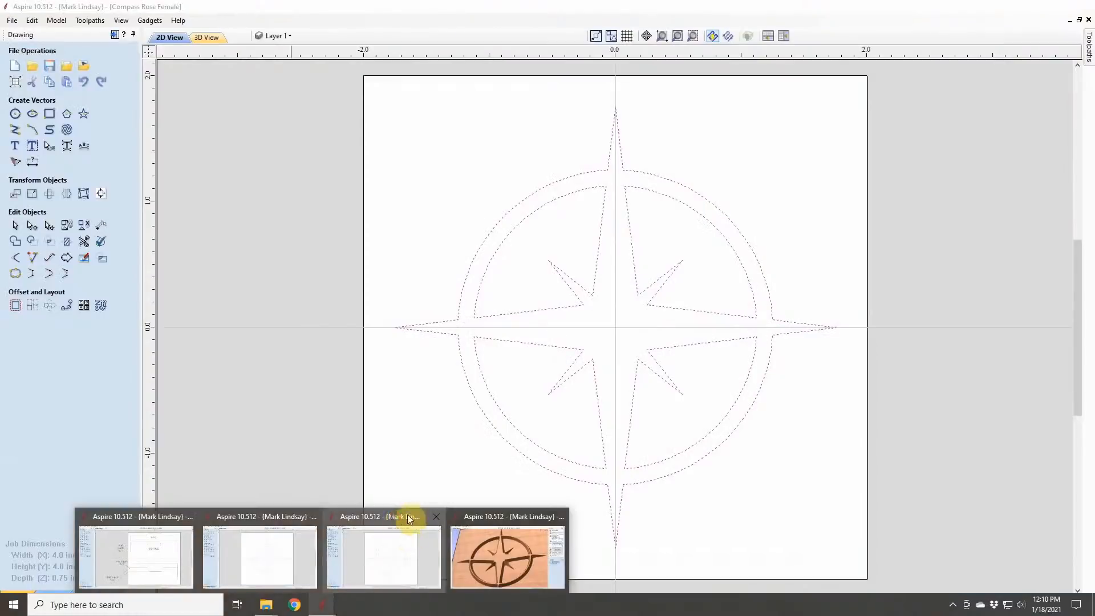
left_click(408, 518)
left_click(219, 40)
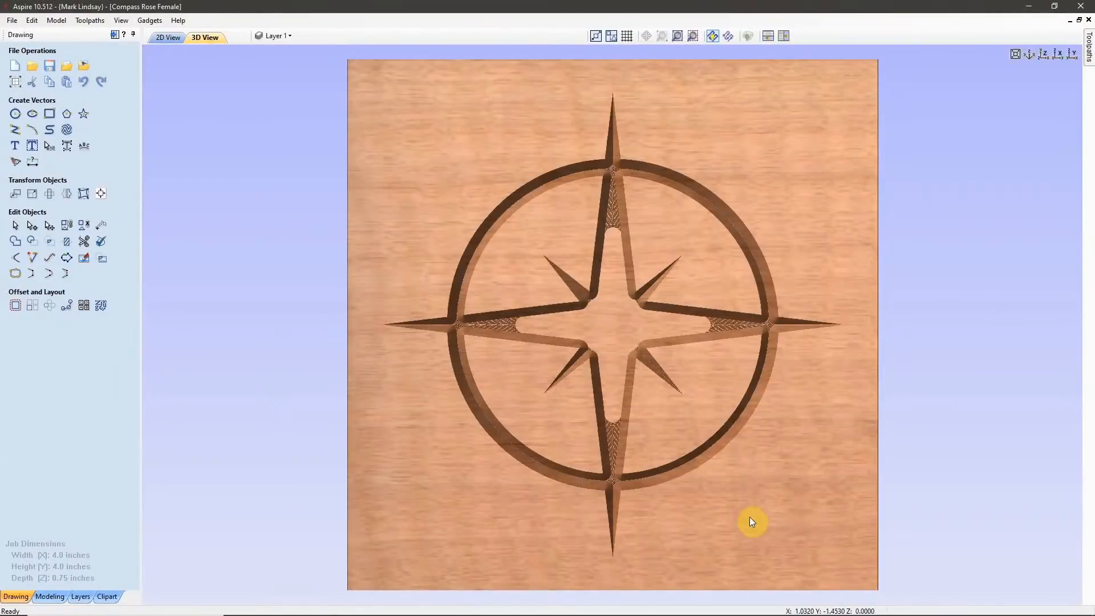
Inspect the female compass rose carving up close at an angle, and return to the male job.
left_click_drag(747, 518, 754, 260)
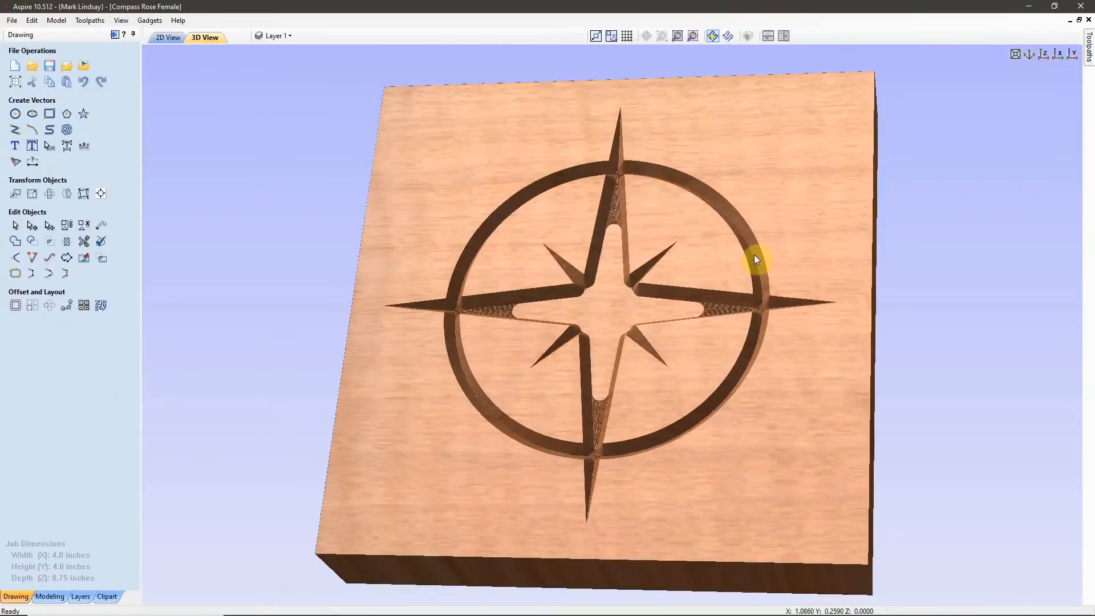
scroll(754, 260, "up", 5)
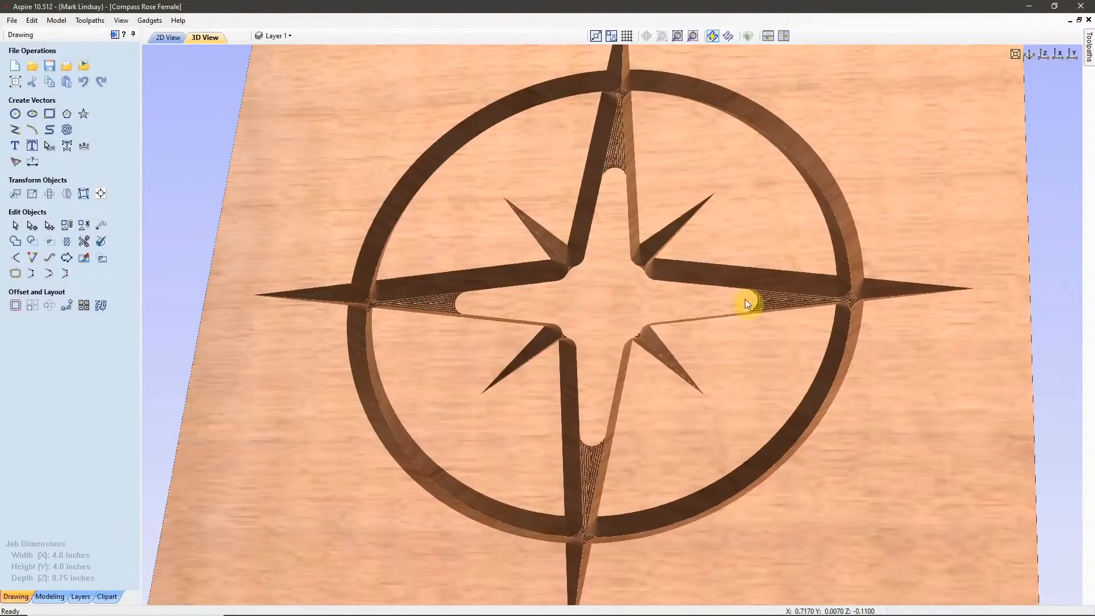
left_click(1030, 8)
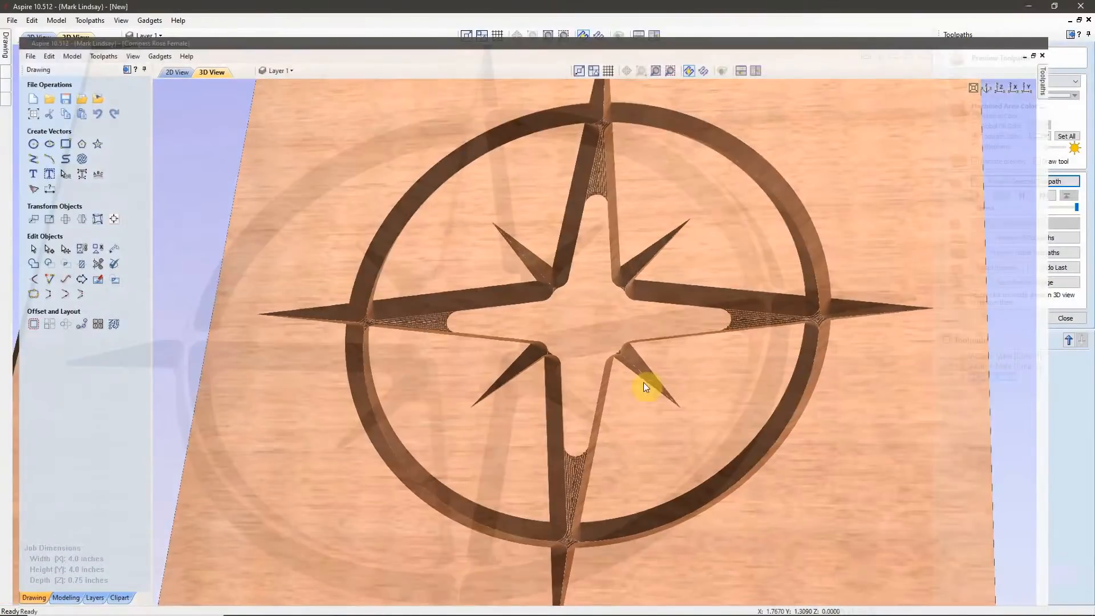
Examine the male carving's inner corners around the star up close, restore the top-down view, and close the toolpath preview.
scroll(539, 403, "up", 2)
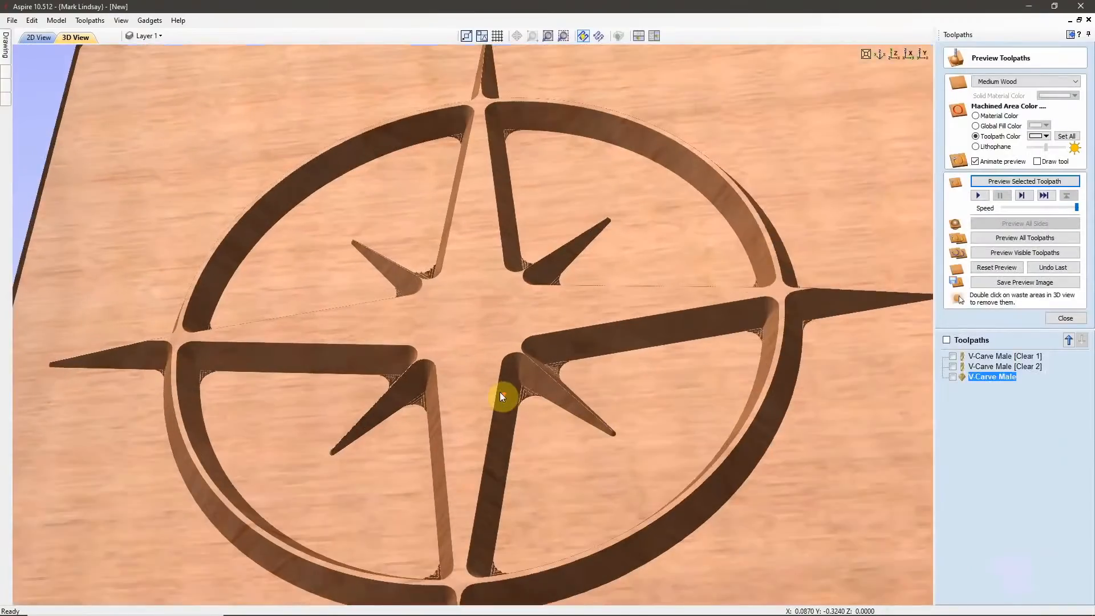
scroll(550, 424, "up", 3)
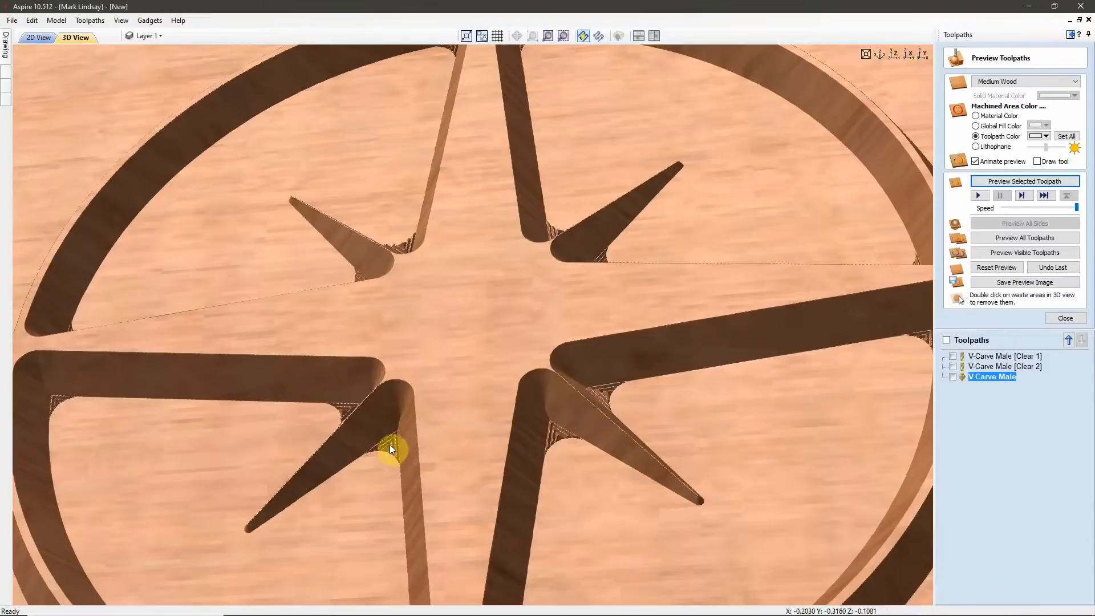
scroll(389, 444, "down", 1)
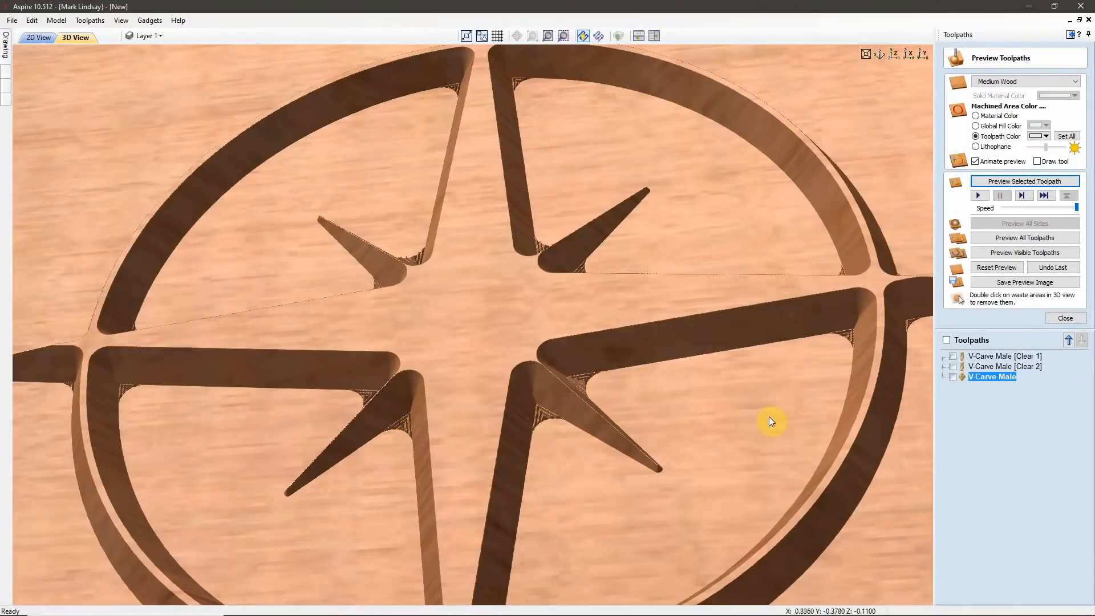
scroll(789, 415, "down", 1)
scroll(789, 411, "down", 1)
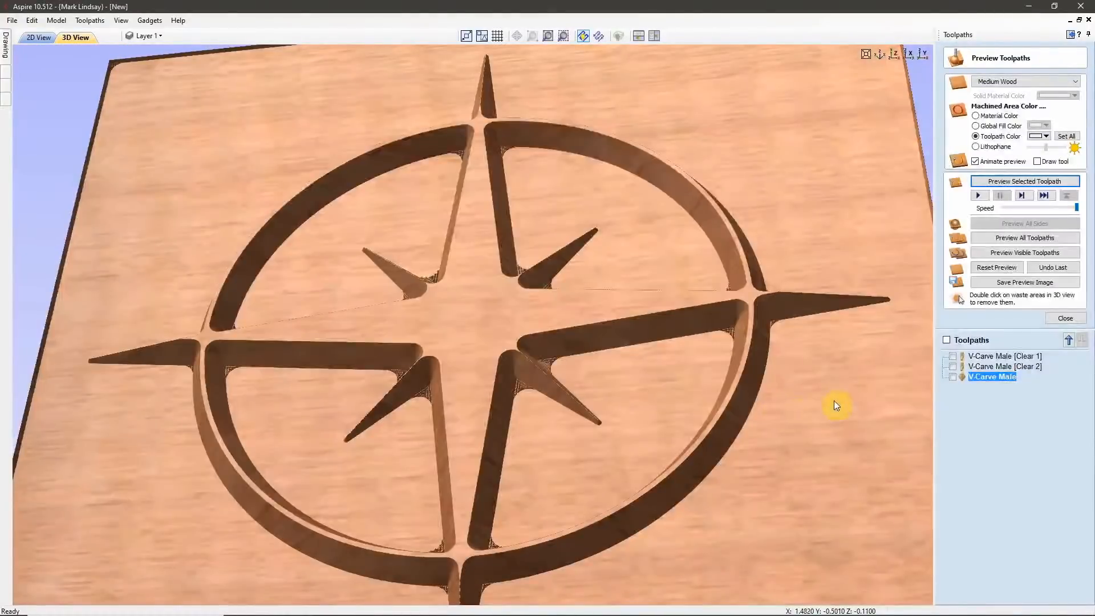
left_click(894, 54)
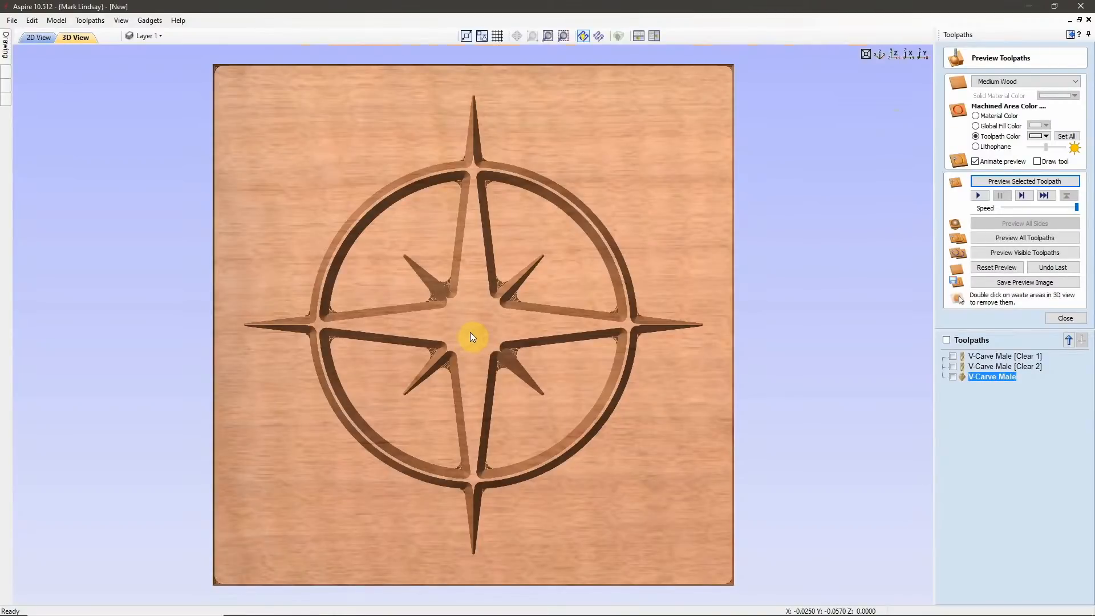
left_click(1066, 318)
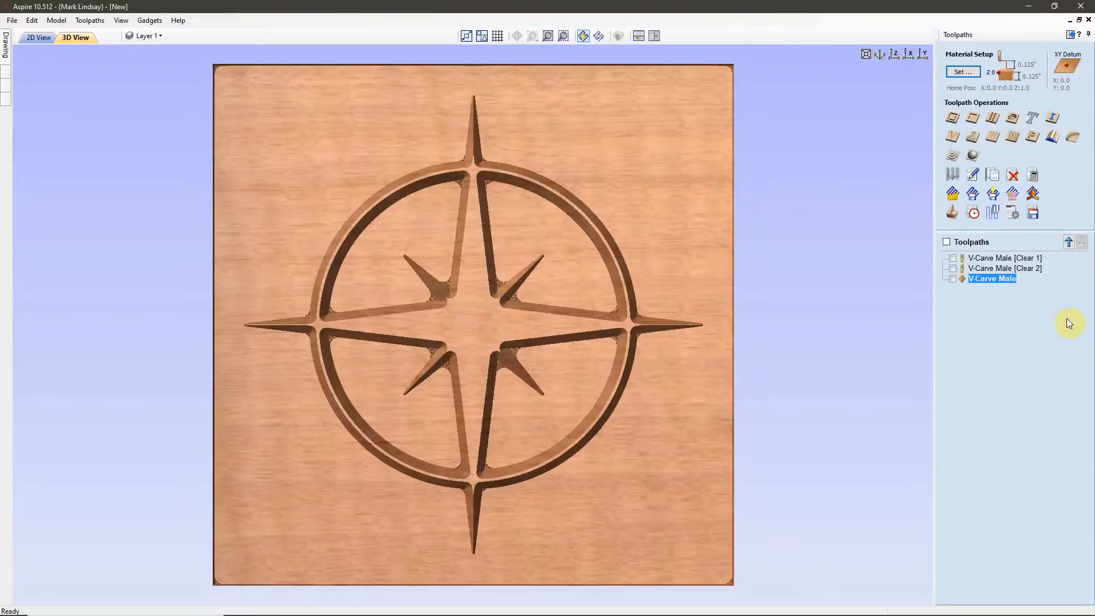
Start saving the V-Carve Male toolpath and choose the Male folder inside Simple Compass Rose on the USB drive.
left_click(1034, 211)
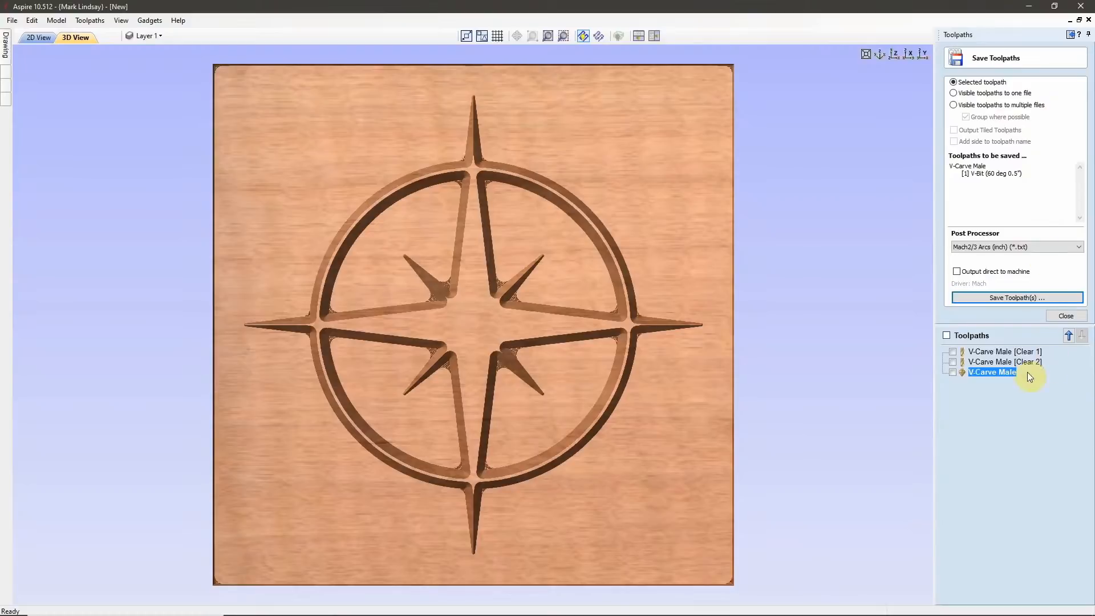
mouse_move(990, 377)
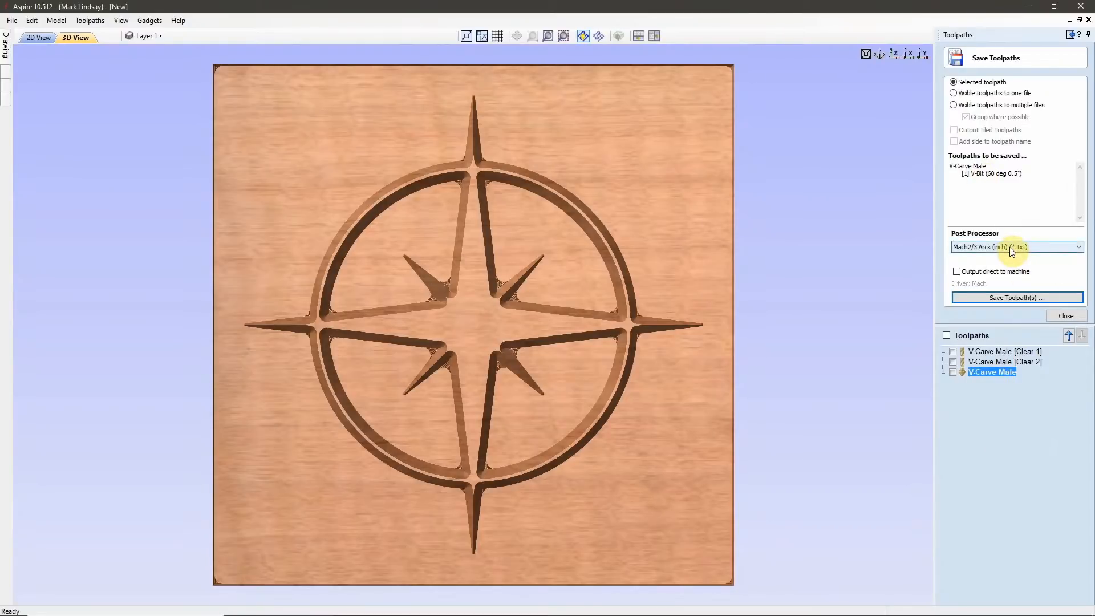
left_click(1020, 299)
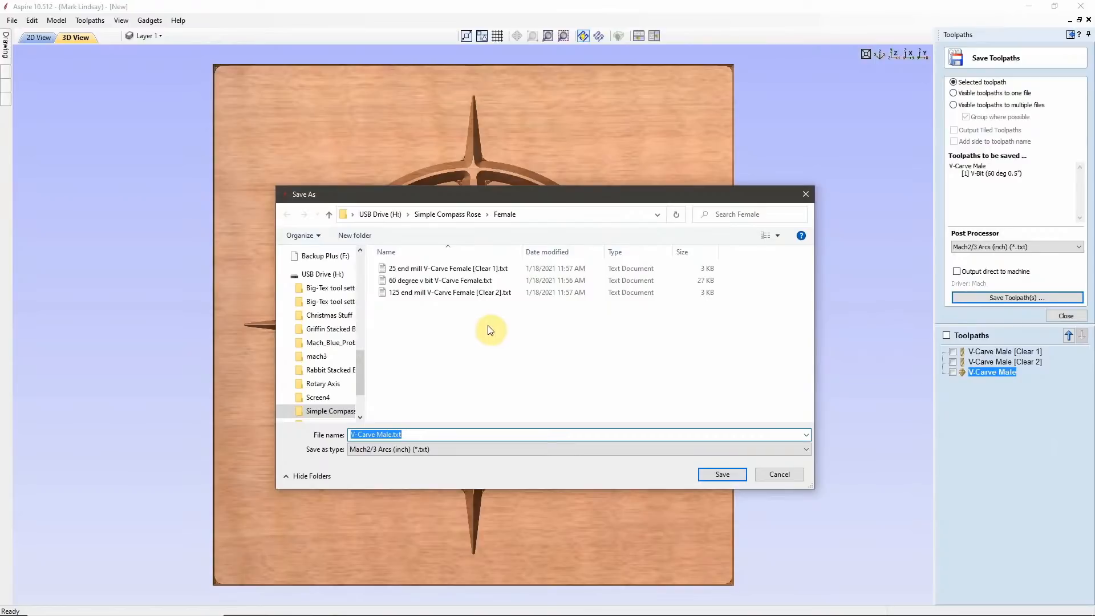
left_click(456, 216)
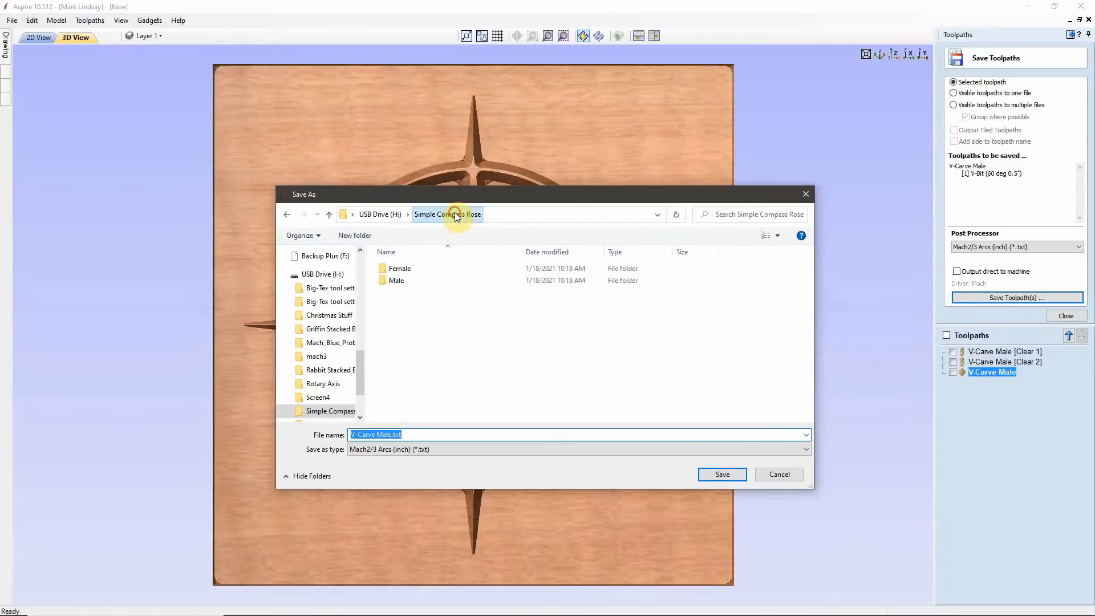
double_click(397, 281)
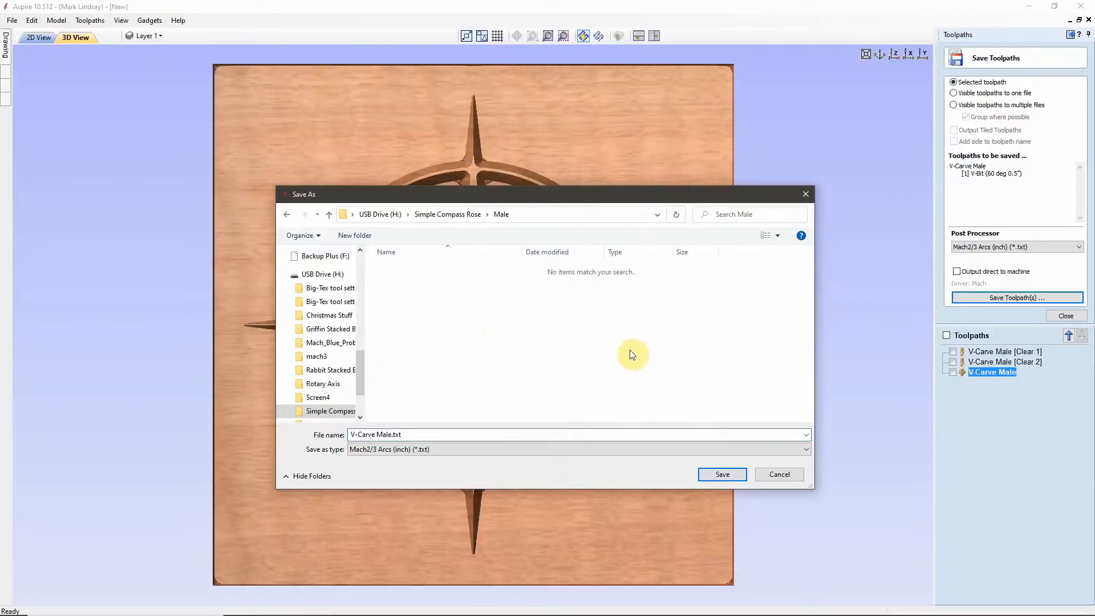
Prefix the file name with the tool and save the toolpath as "60 degree v bit V-Carve Male.txt".
left_click(350, 435)
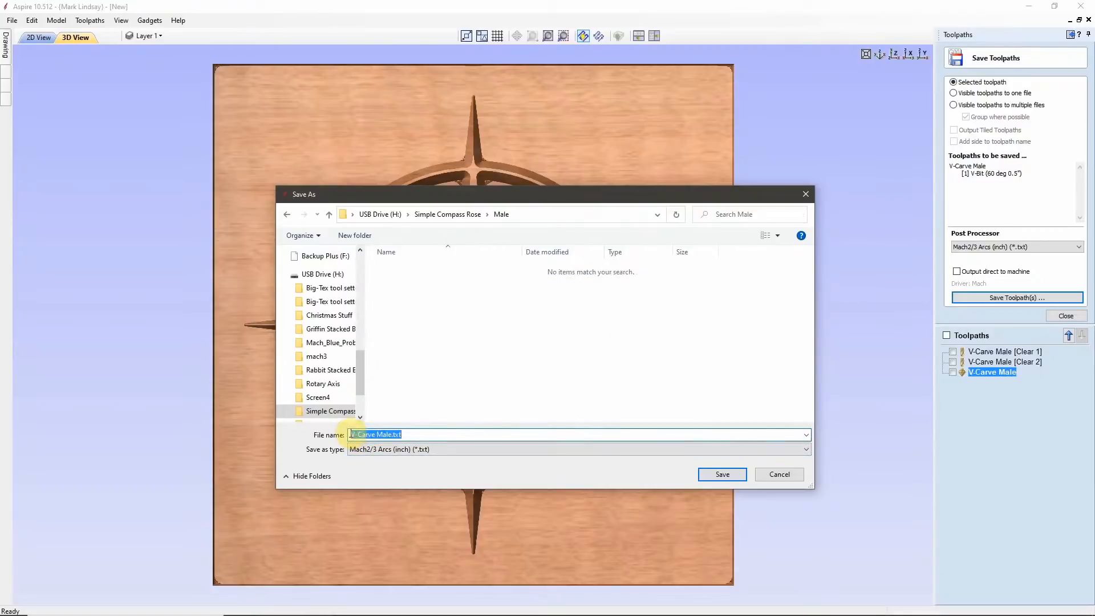
left_click(350, 434)
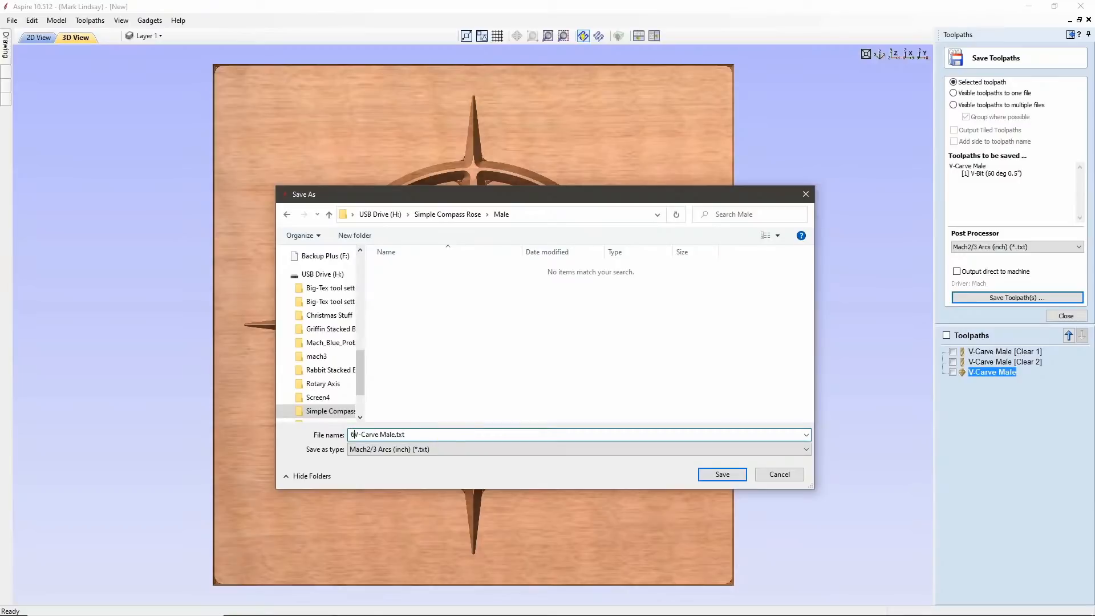
type("60 degree v bit")
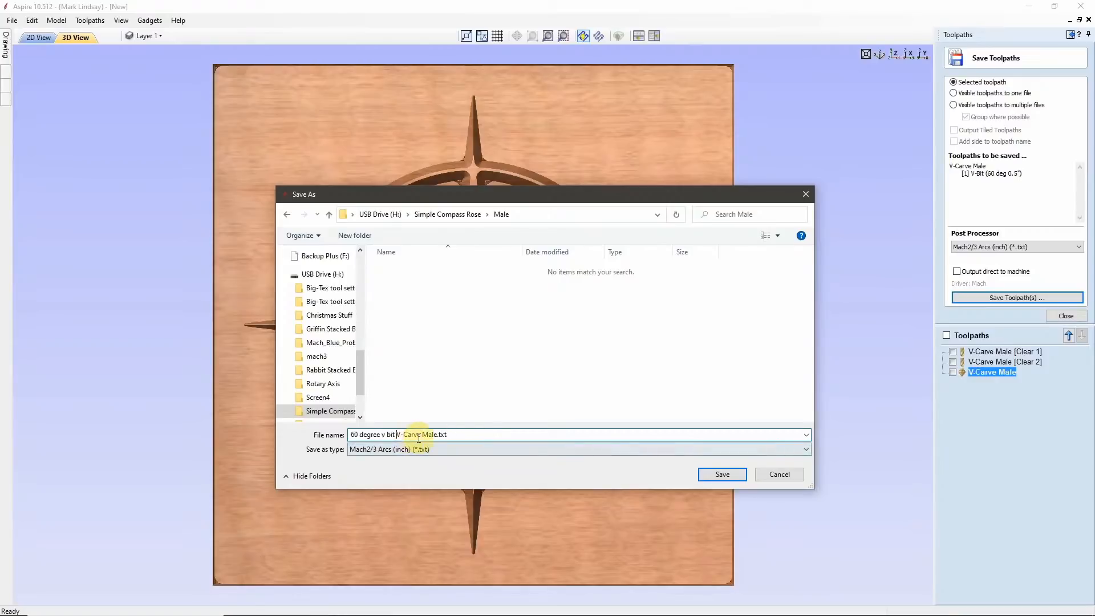
left_click(724, 474)
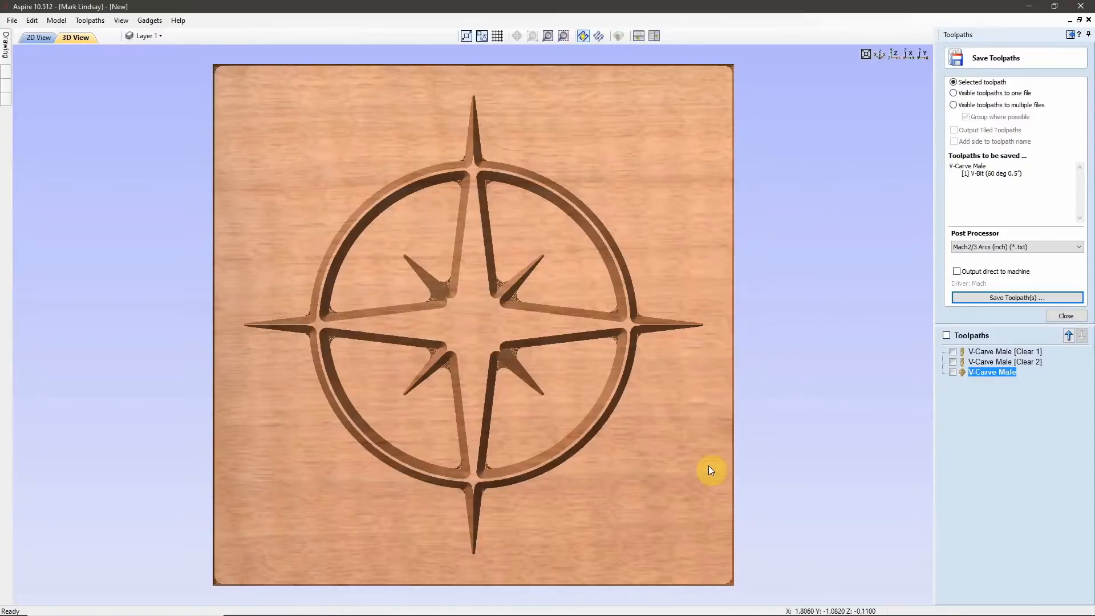
Save the V-Carve Male [Clear 2] toolpath in the Male folder as "125 end mill V-Carve Male [Clear 2].txt".
left_click(1027, 361)
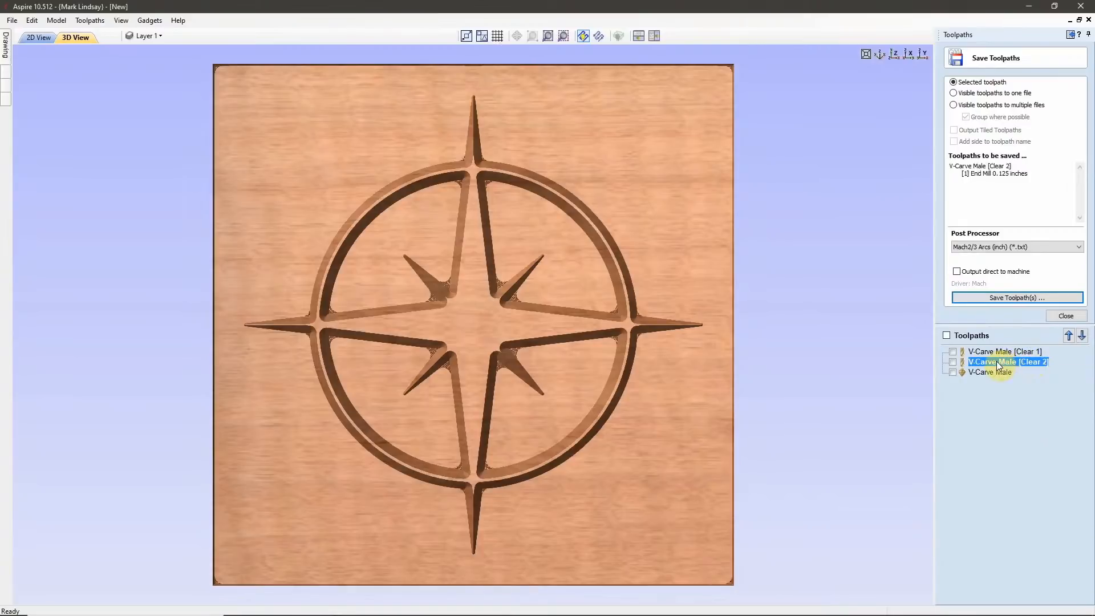
left_click(1016, 299)
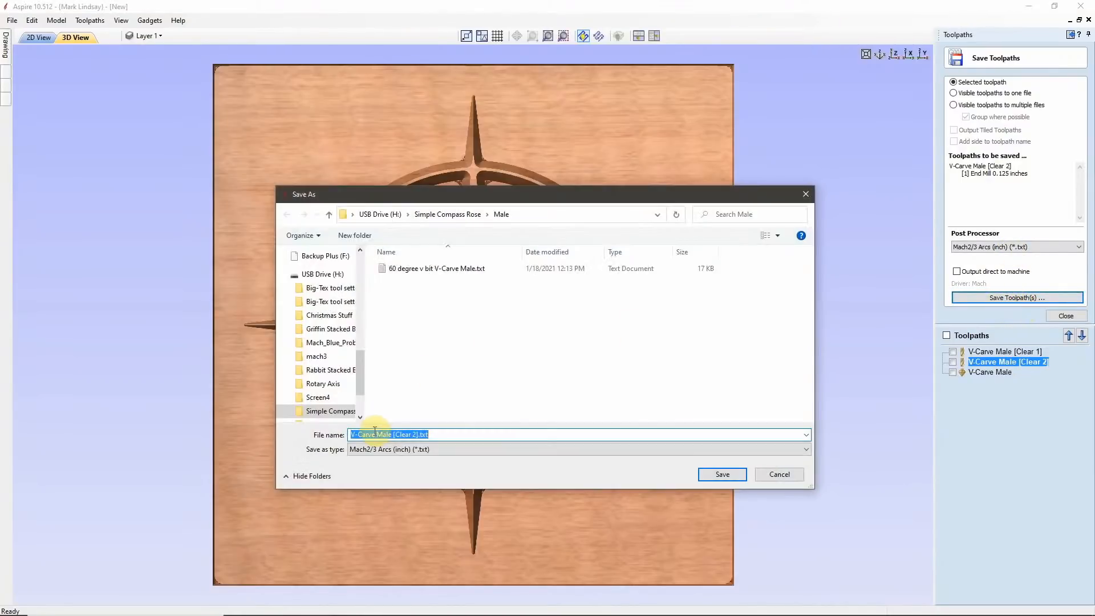
left_click(353, 436)
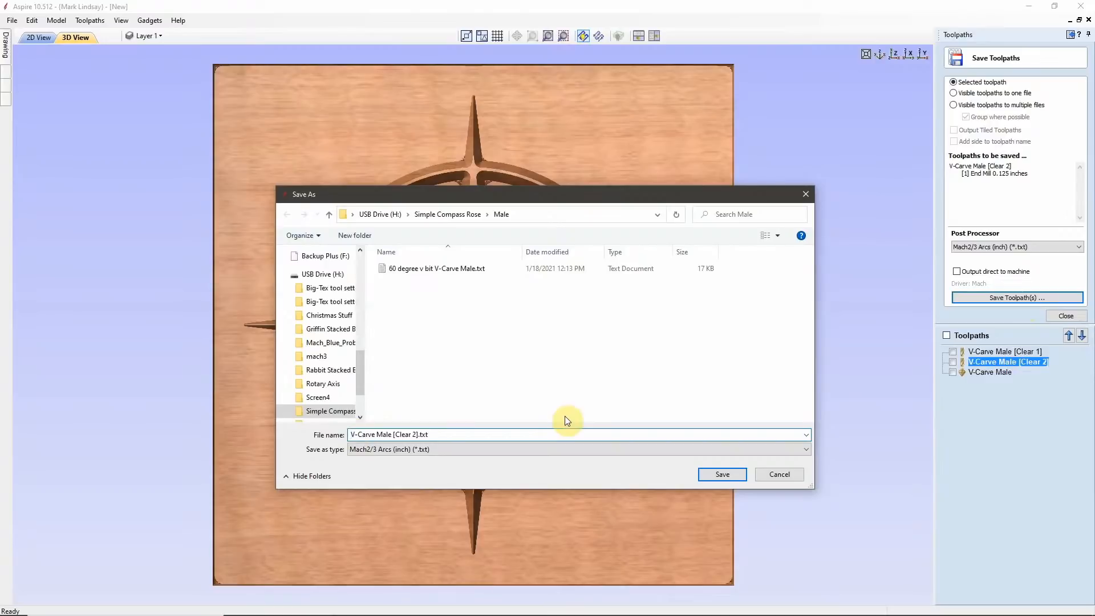
type("125 end mill")
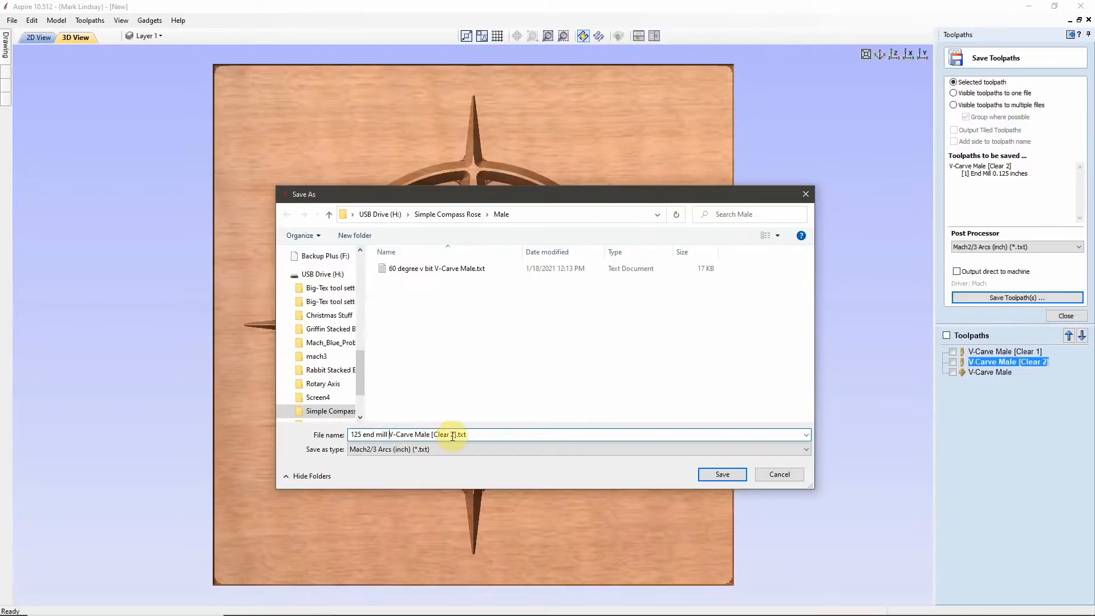
left_click(729, 475)
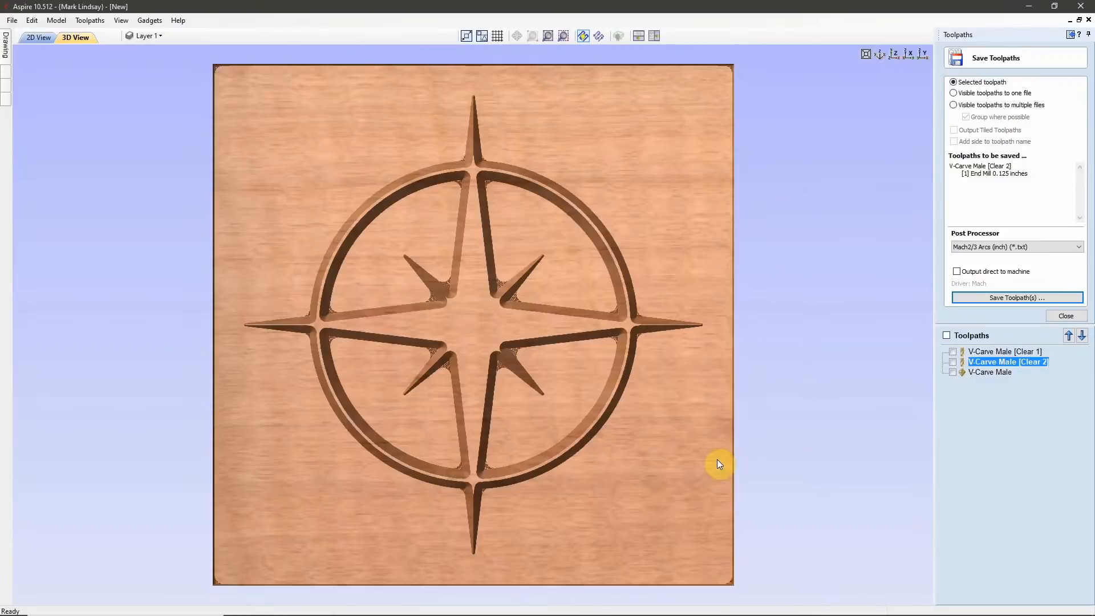
Save the V-Carve Male [Clear 1] toolpath in the Male folder as "25 end mill V-Carve Male [Clear 1].txt".
left_click(985, 352)
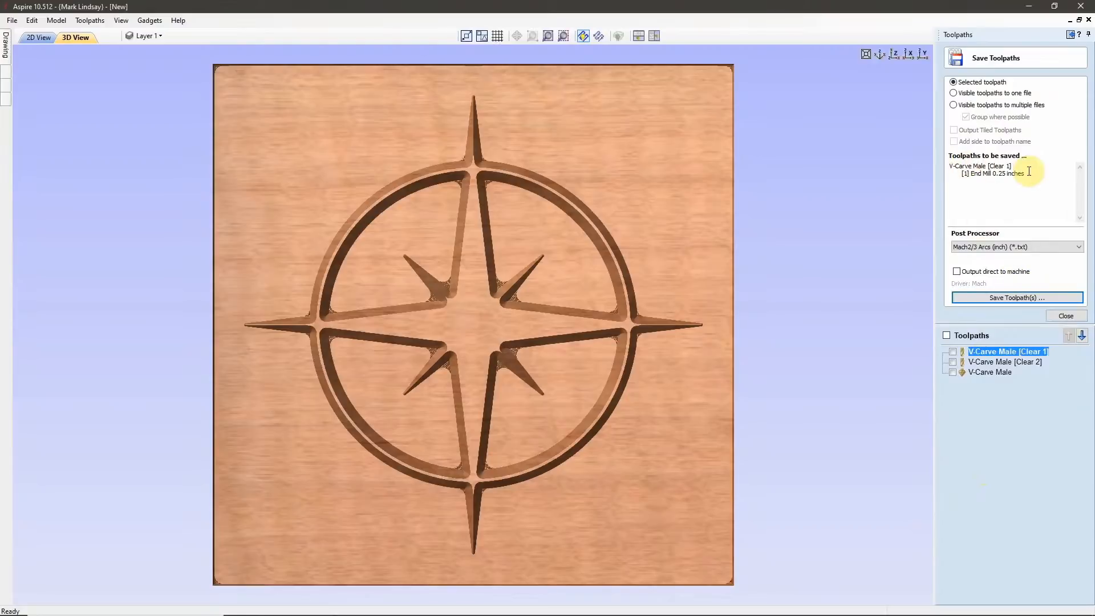
left_click(1004, 299)
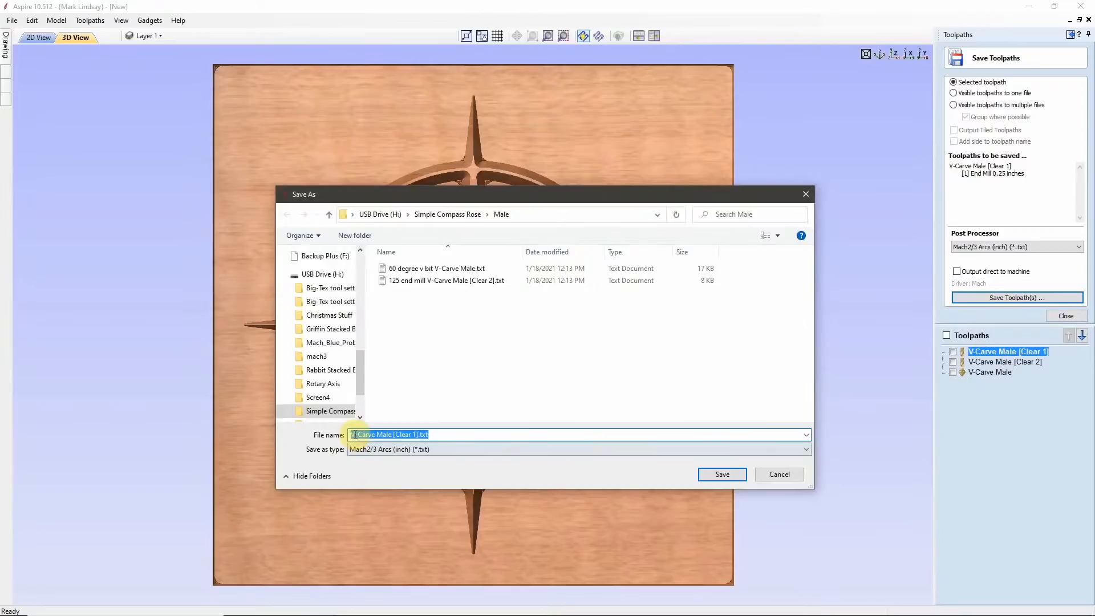
left_click(350, 434)
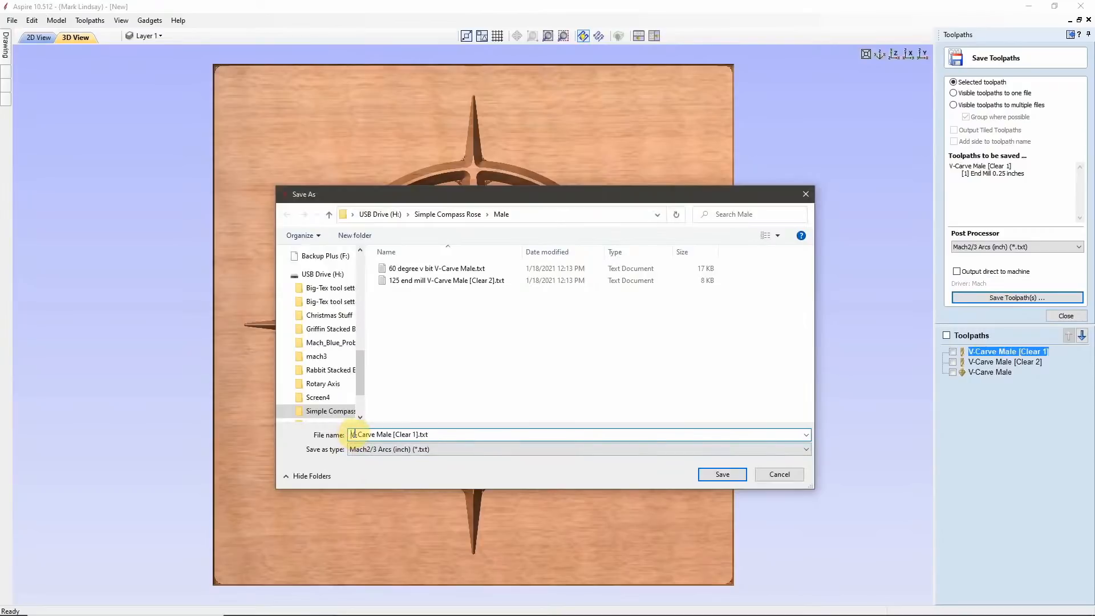
type("25 ")
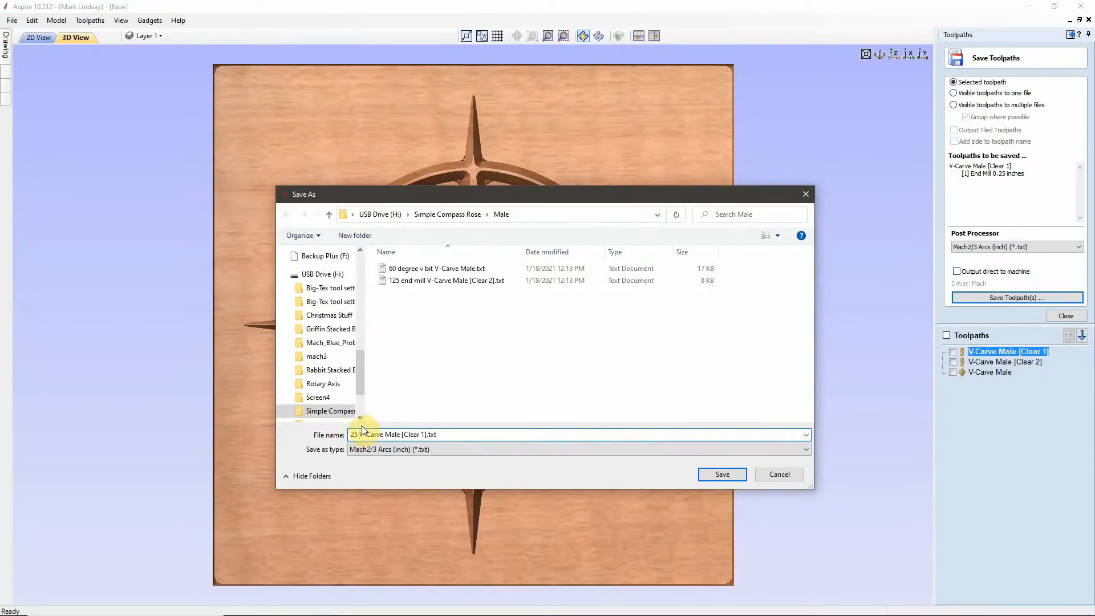
type("end ")
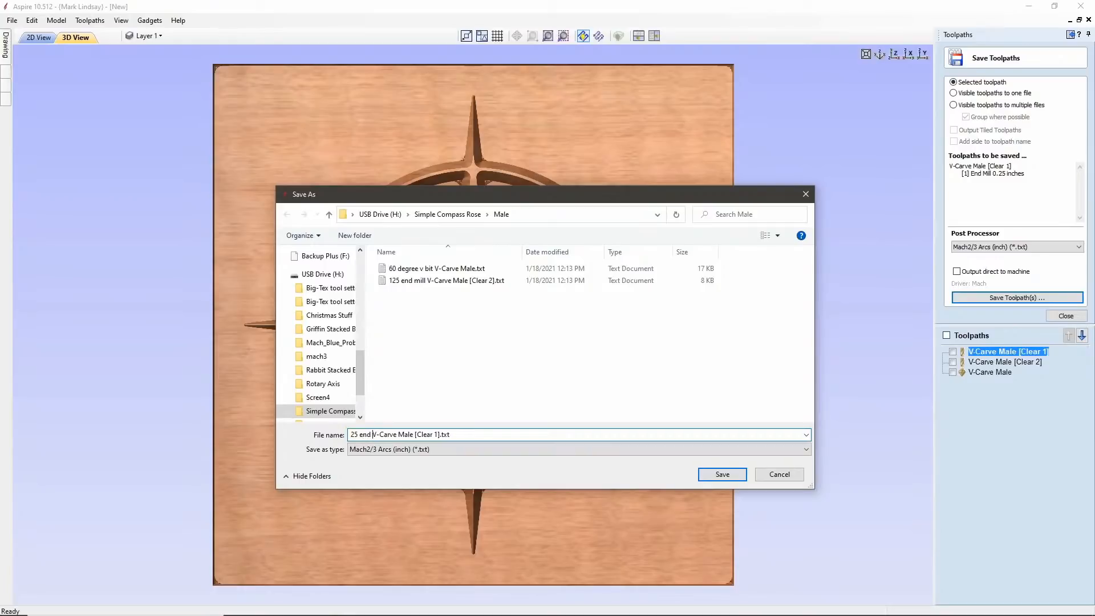
type("mill")
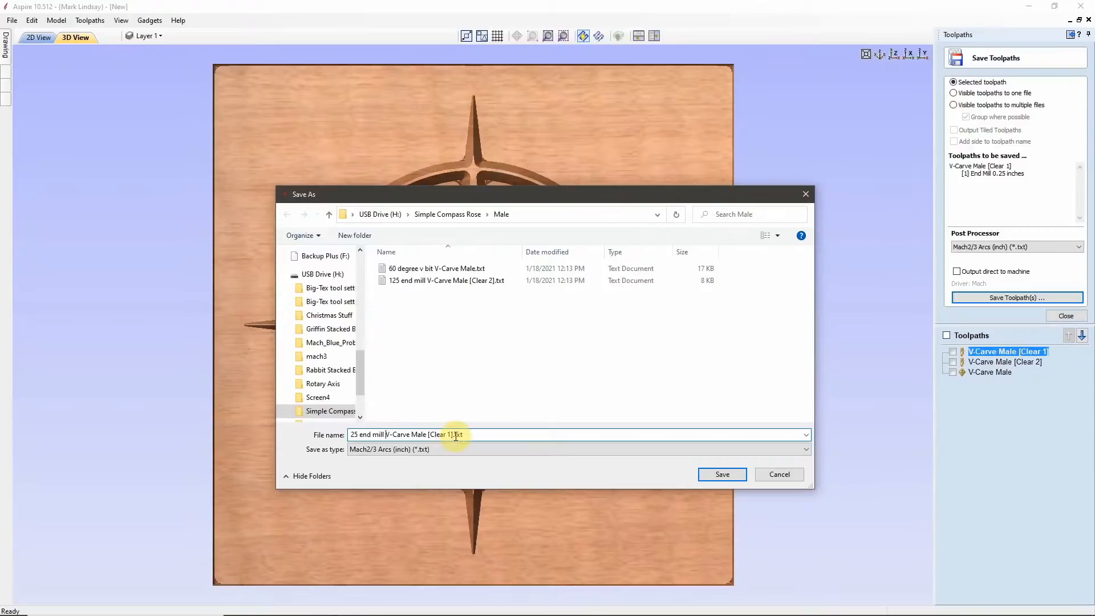
left_click(722, 474)
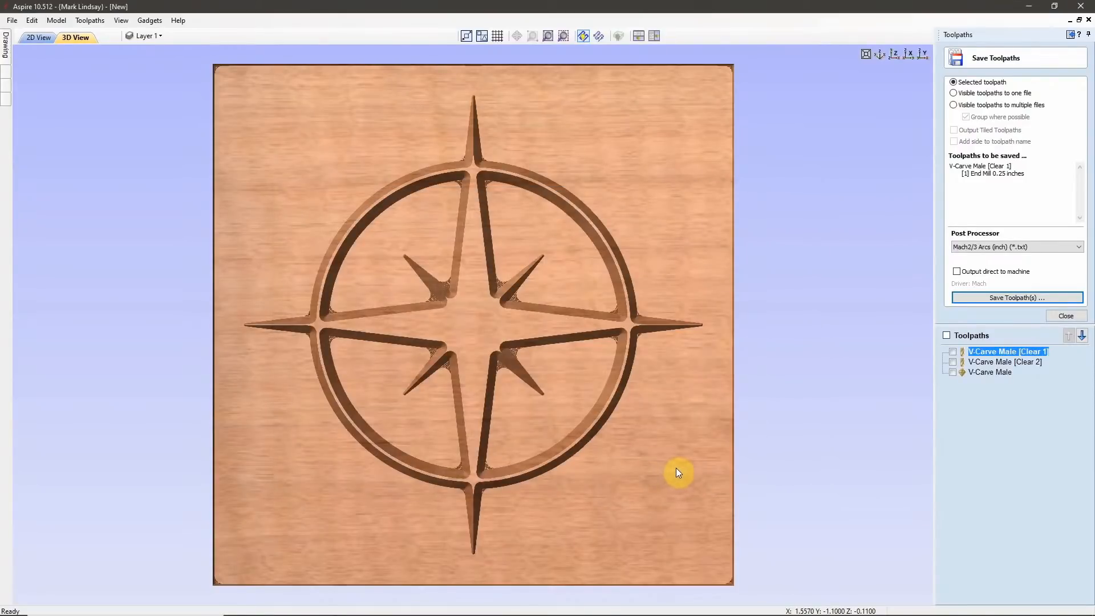
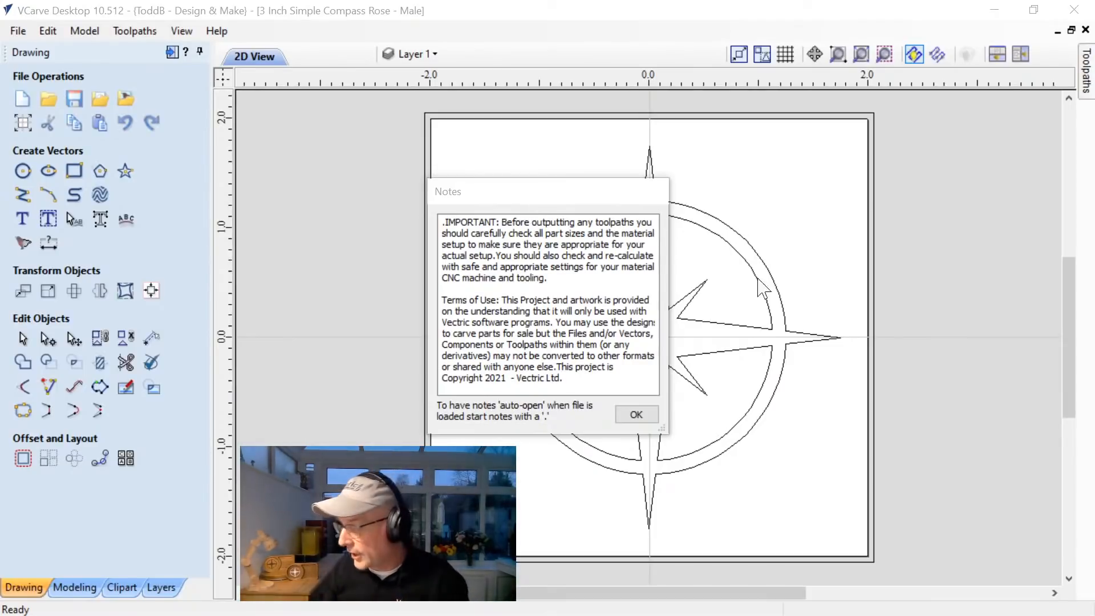
Dismiss the project notes and review the male compass rose's job setup and layer list.
left_click(633, 413)
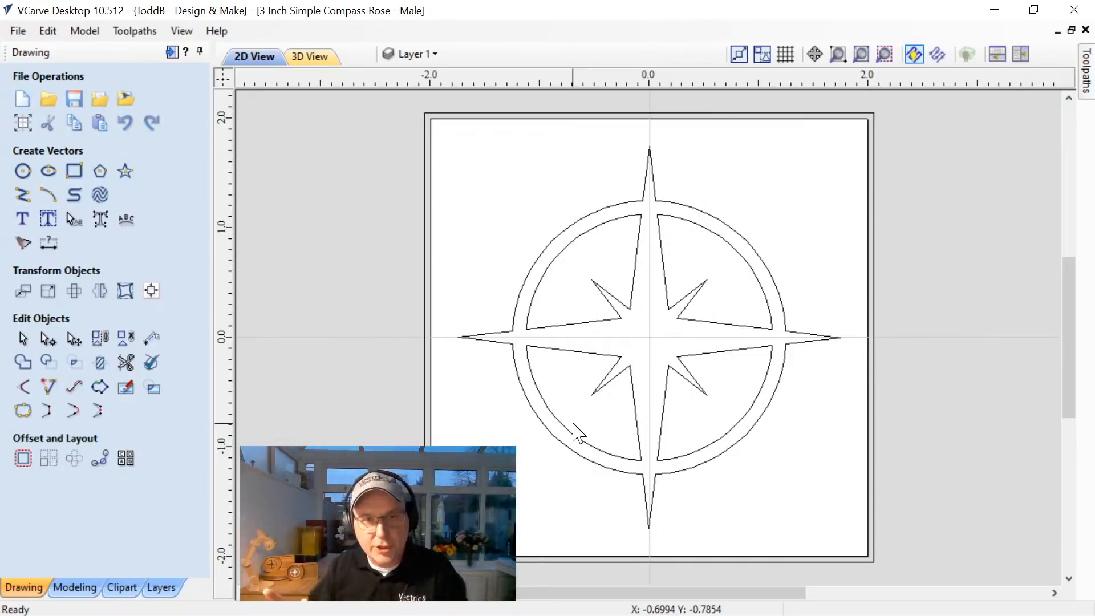
left_click(21, 129)
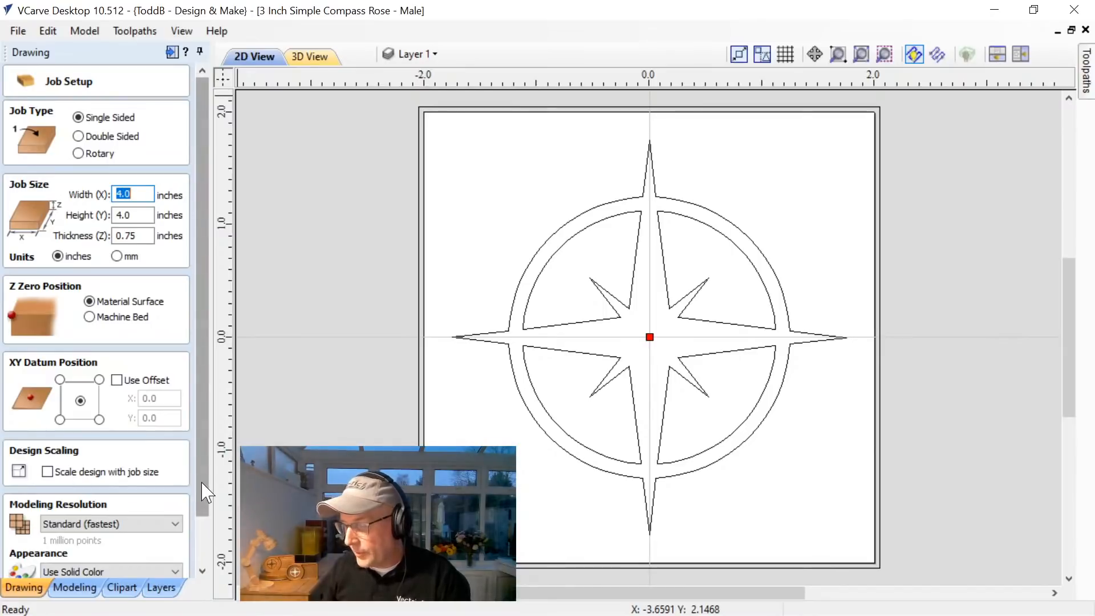
scroll(207, 491, "down", 2)
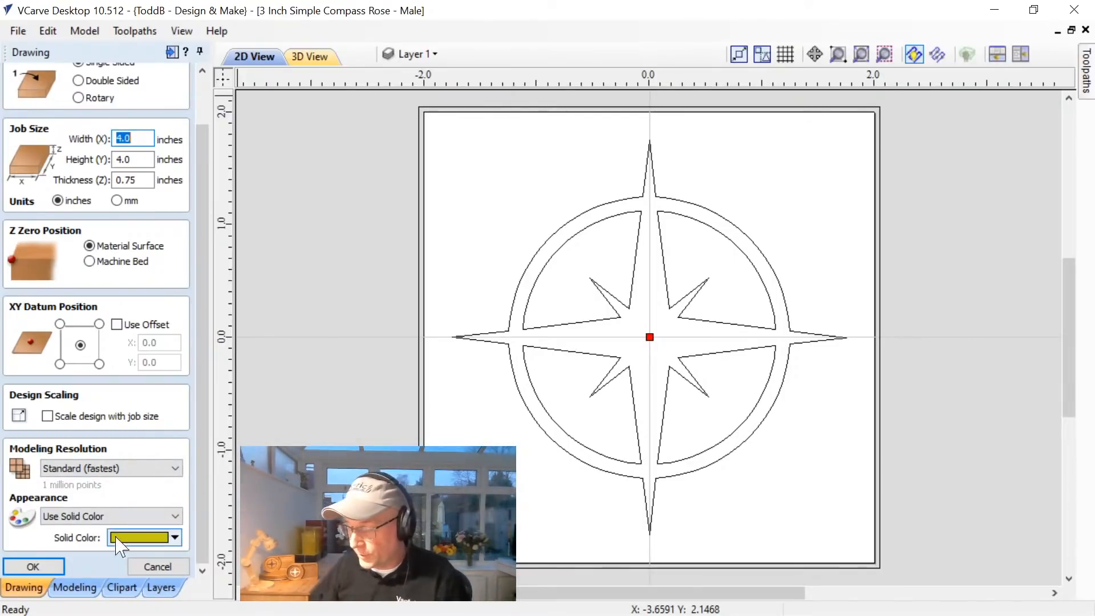
left_click(164, 567)
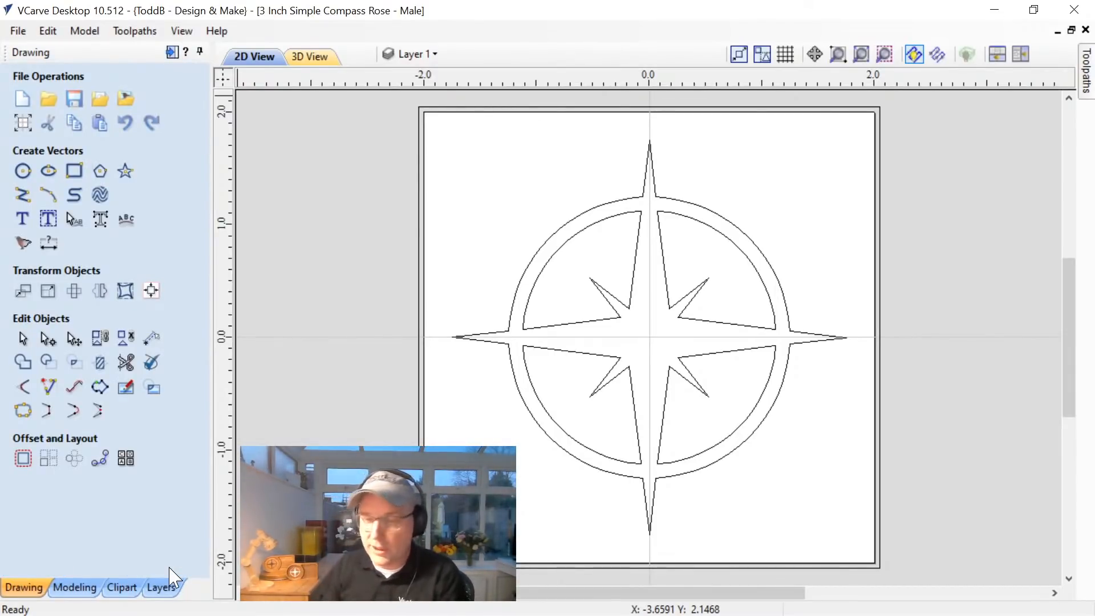
left_click(421, 55)
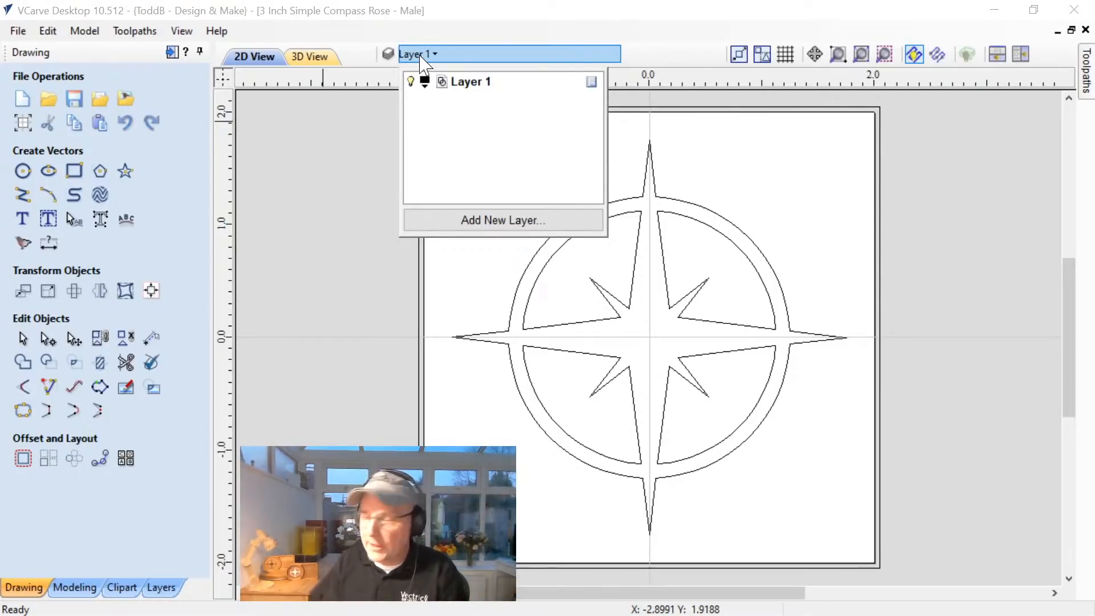
Keep the toolpath tools open beside the drawing and bring the whole compass rose job into view.
left_click(1086, 70)
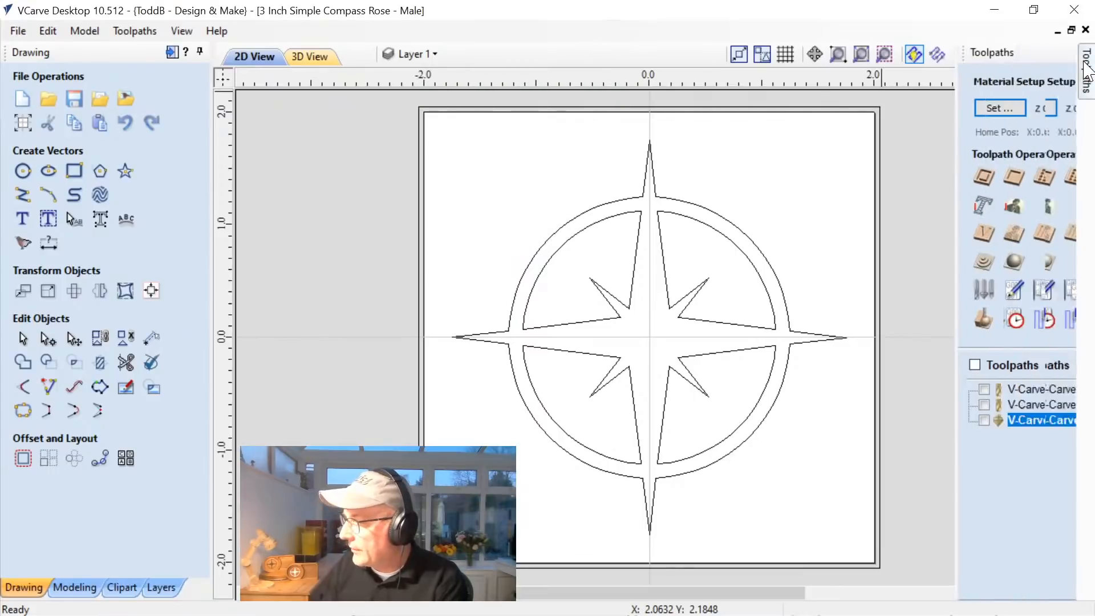
left_click(1067, 52)
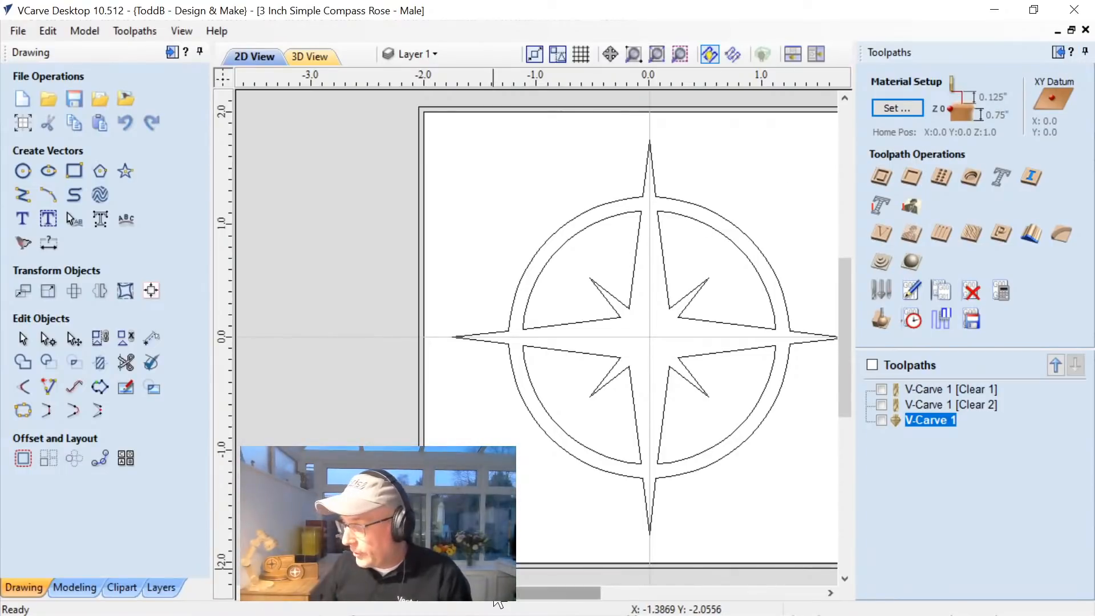
left_click_drag(493, 594, 530, 605)
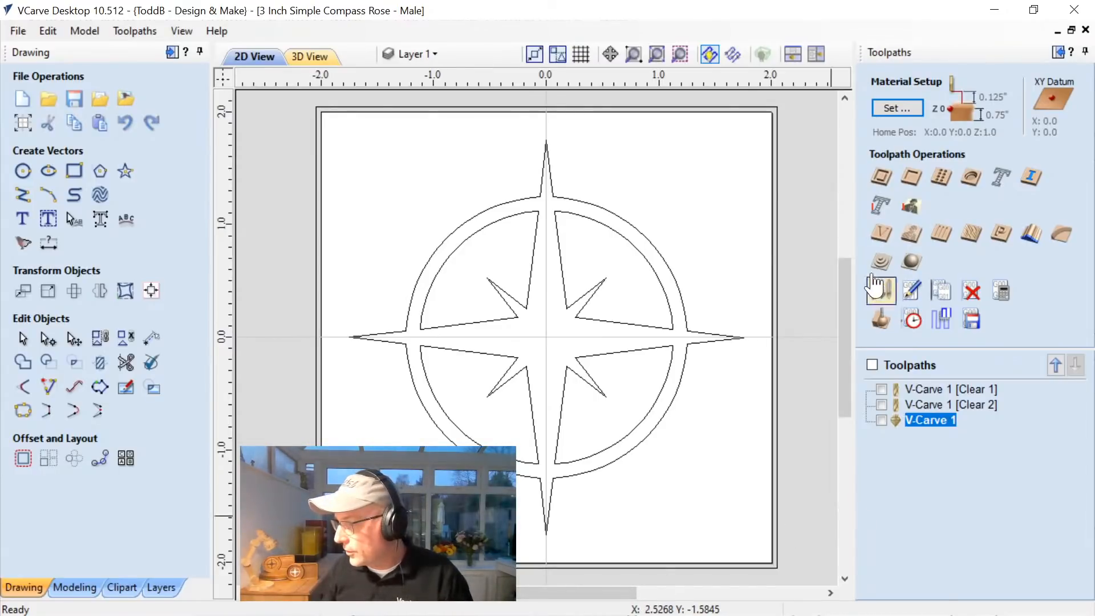
Review the material setup's thickness, datum, model position, rapid gaps and home position, and leave it without applying.
left_click(894, 109)
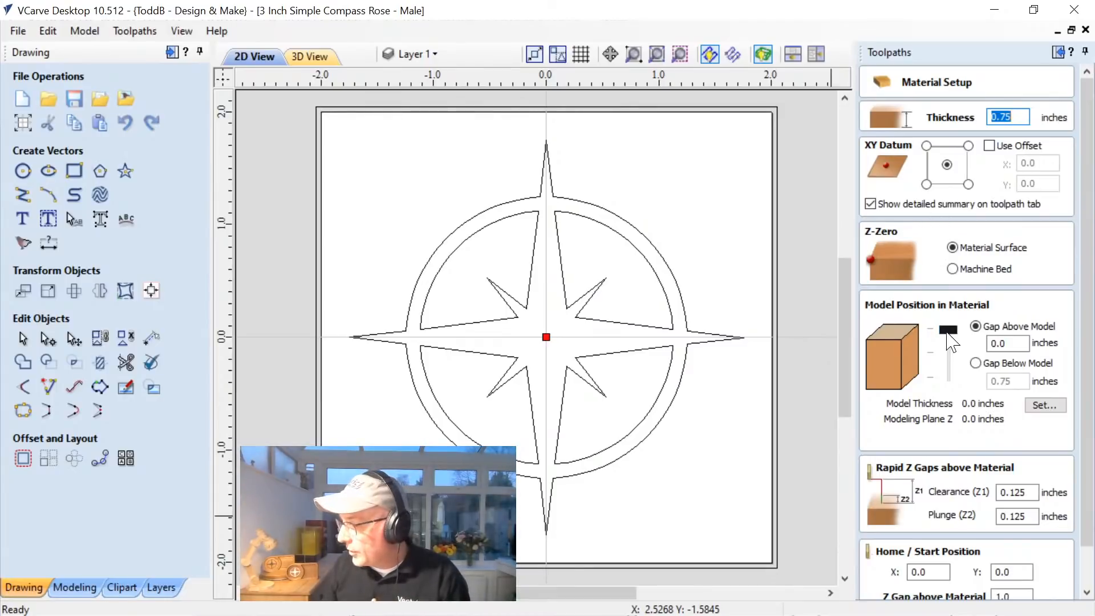
mouse_move(947, 332)
left_mouse_down()
mouse_move(948, 342)
mouse_move(951, 311)
left_mouse_up()
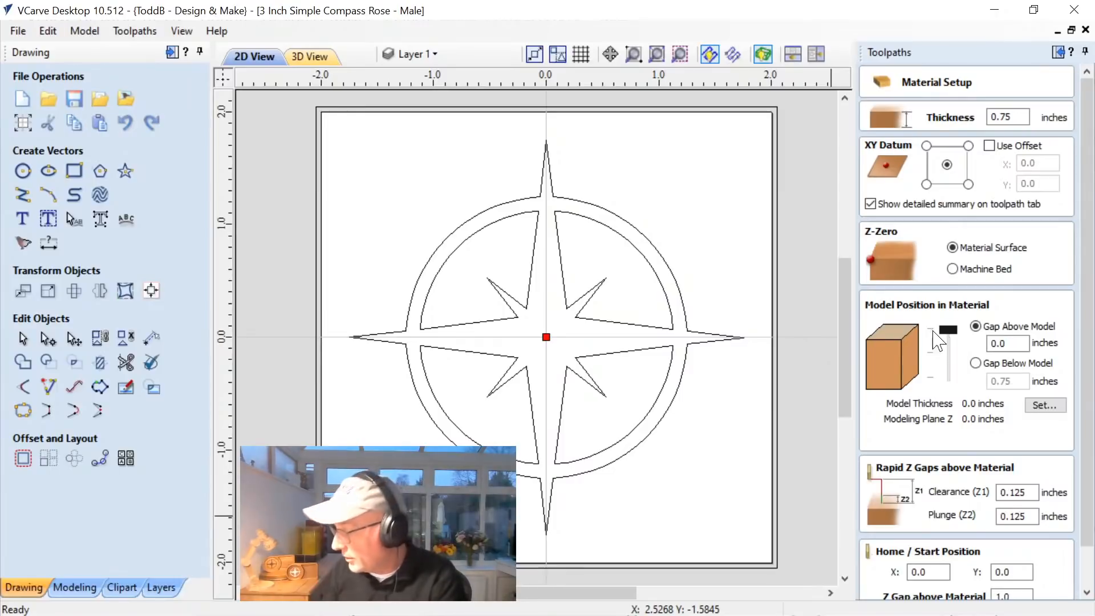
scroll(1089, 484, "down", 1)
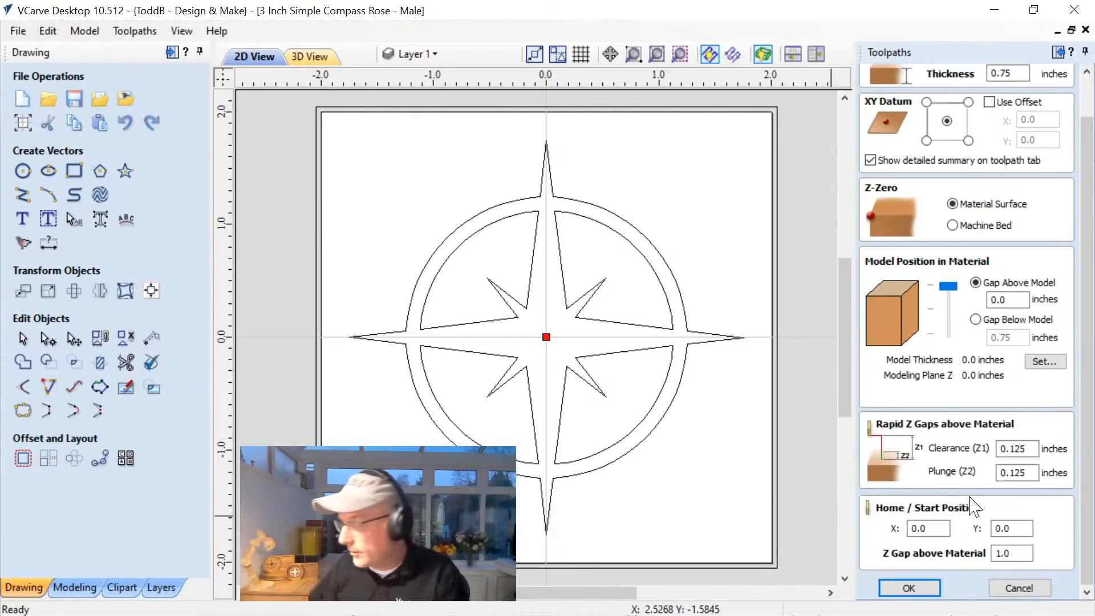
left_click(1018, 588)
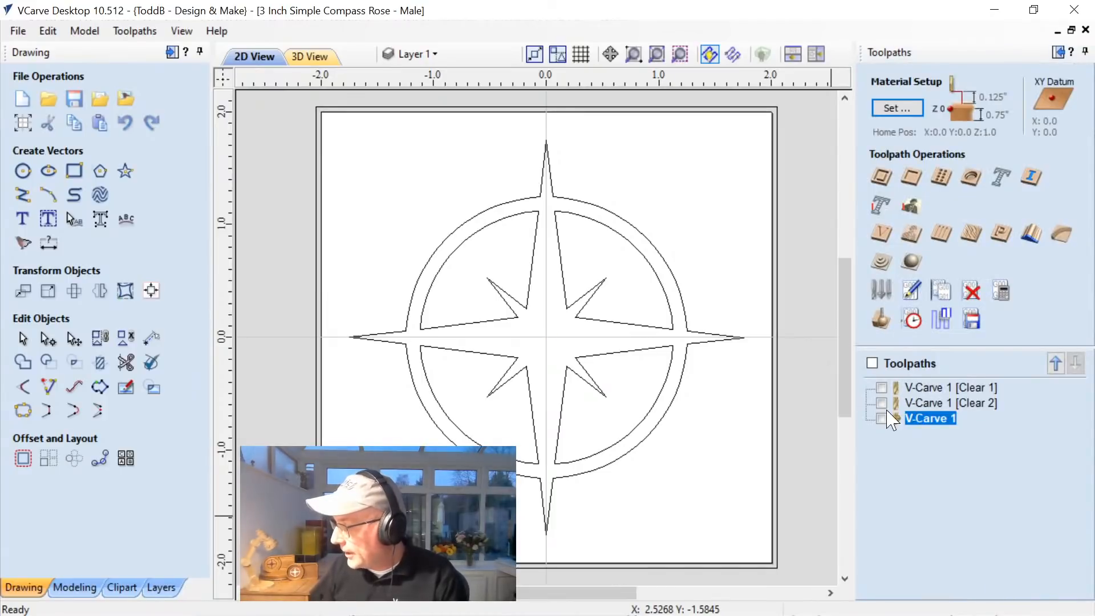
Review the V-Carve 1 toolpath's start and flat depths, V-bit and clearance tools, and close its settings.
double_click(927, 419)
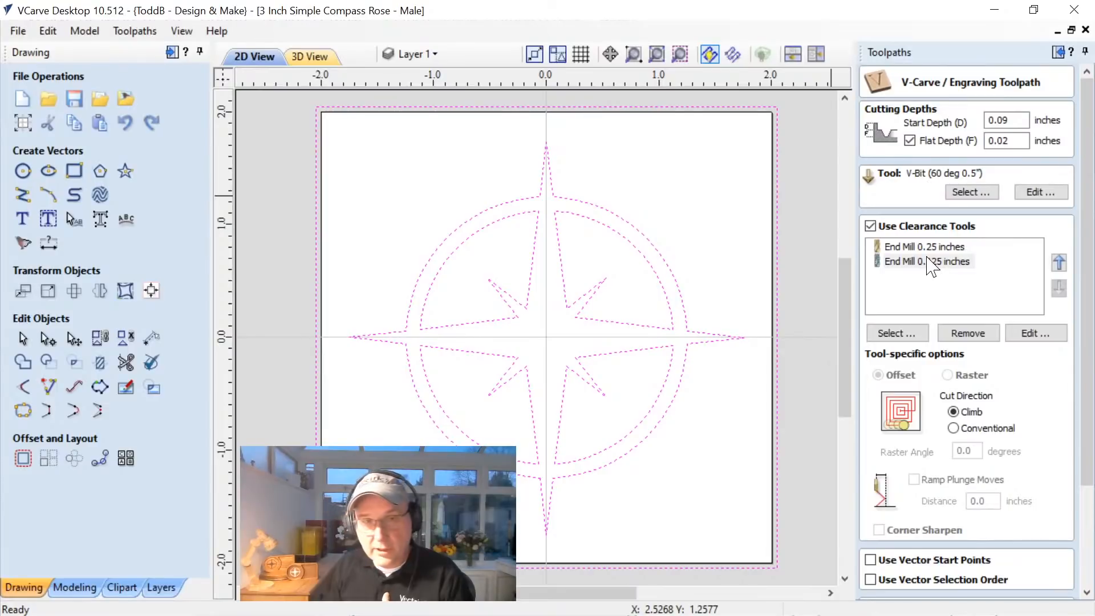
left_click_drag(1088, 403, 1082, 518)
left_click(1042, 583)
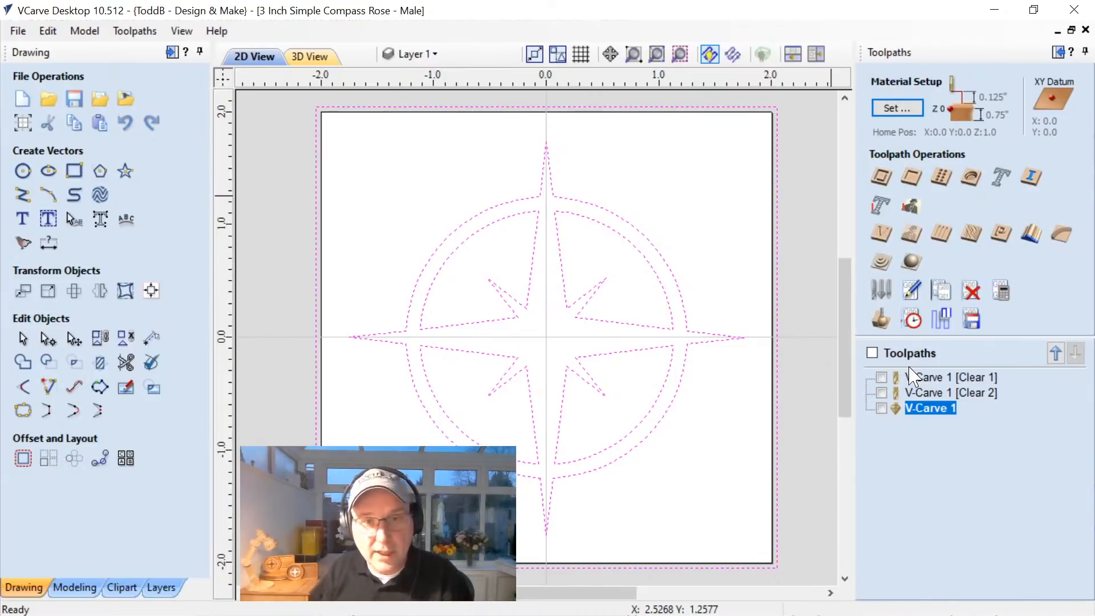
Show the 2D and 3D views side by side and preview the V-Carve 1 [Clear 1] toolpath.
left_click(816, 54)
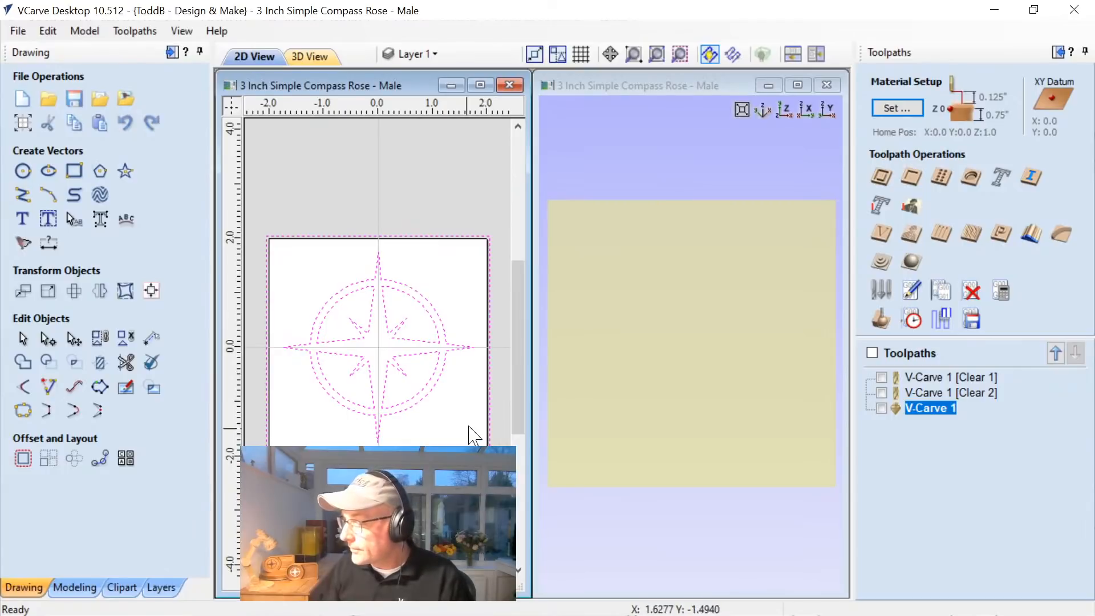
left_click_drag(517, 396, 527, 422)
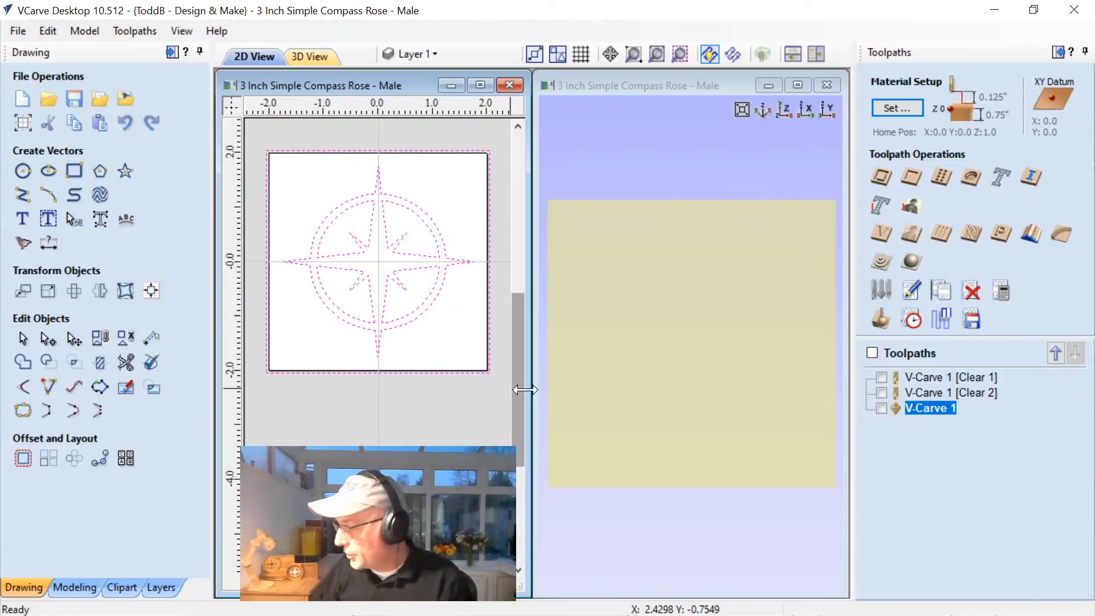
left_click(912, 378)
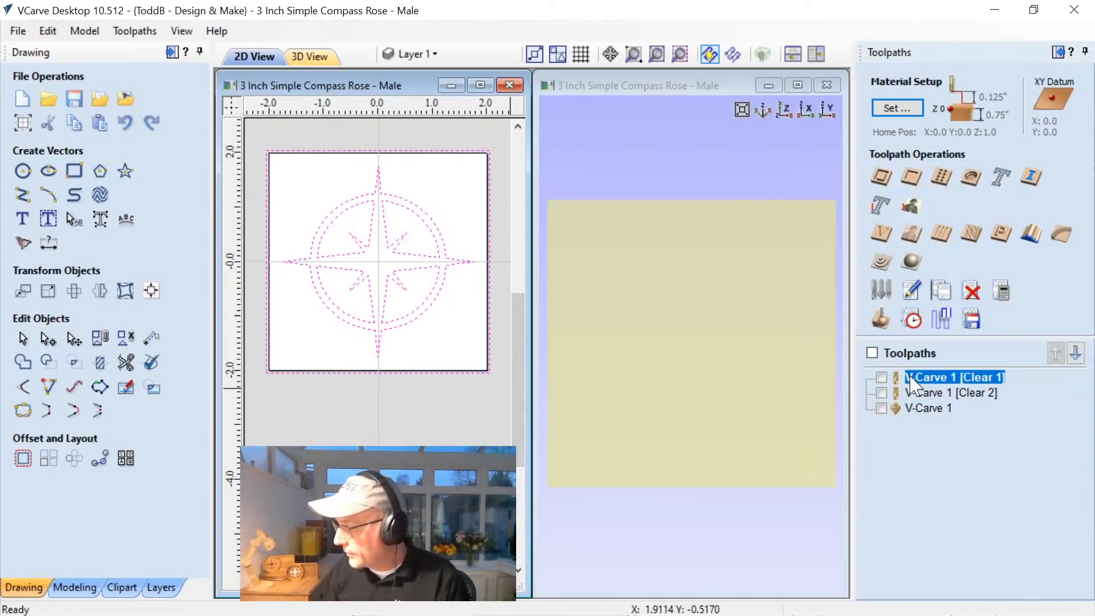
left_click(882, 319)
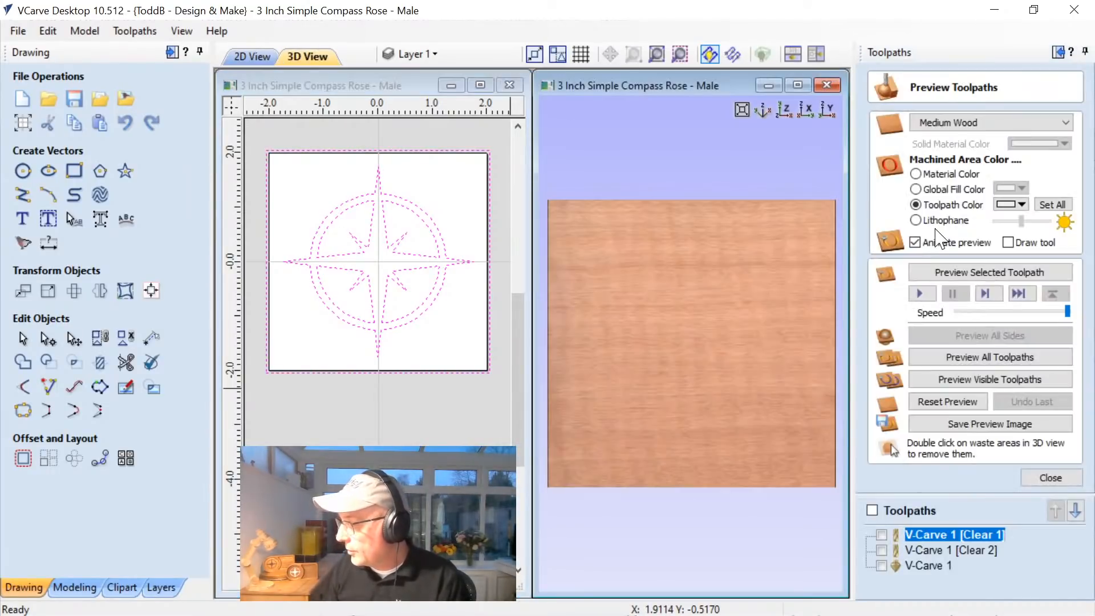
left_click(959, 274)
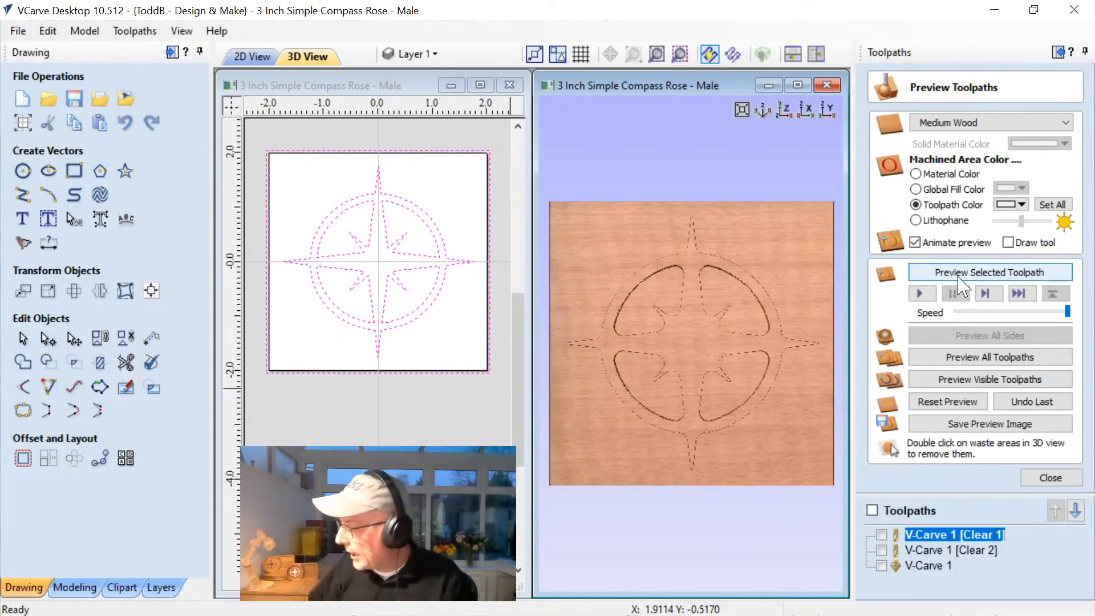
Preview the V-Carve 1 [Clear 2] toolpath and the V-Carve 1 toolpath on the 3D block, and close the preview.
left_click(953, 550)
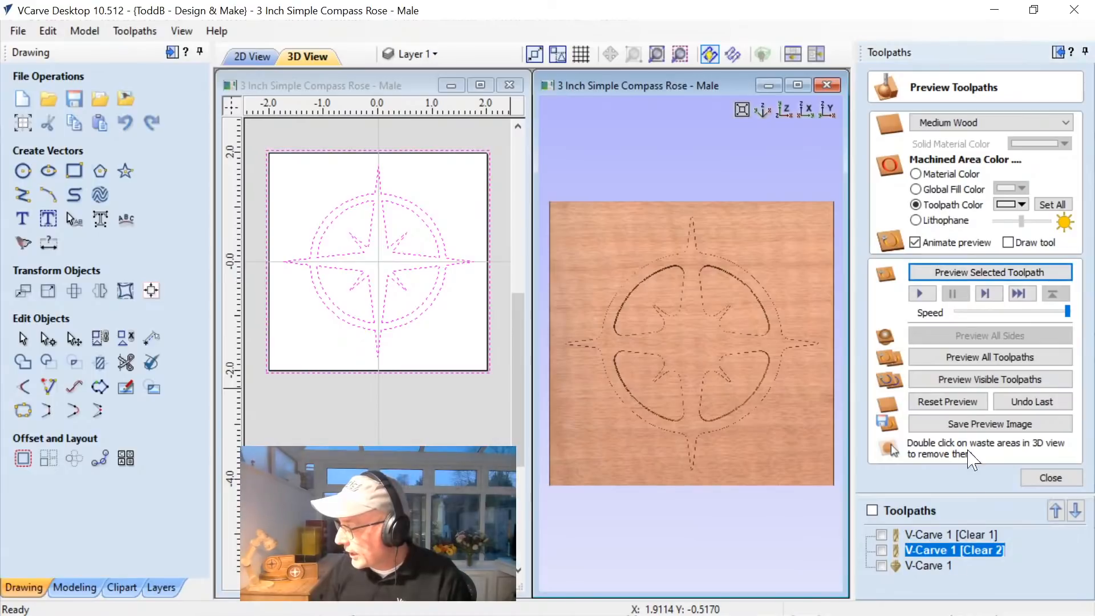
left_click(945, 278)
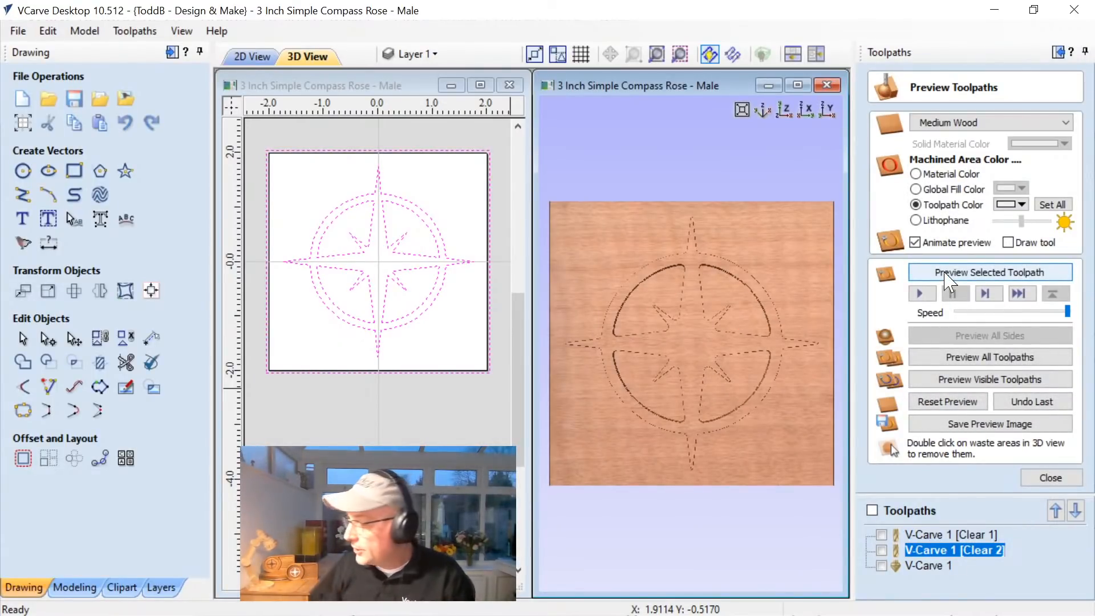
left_click(919, 565)
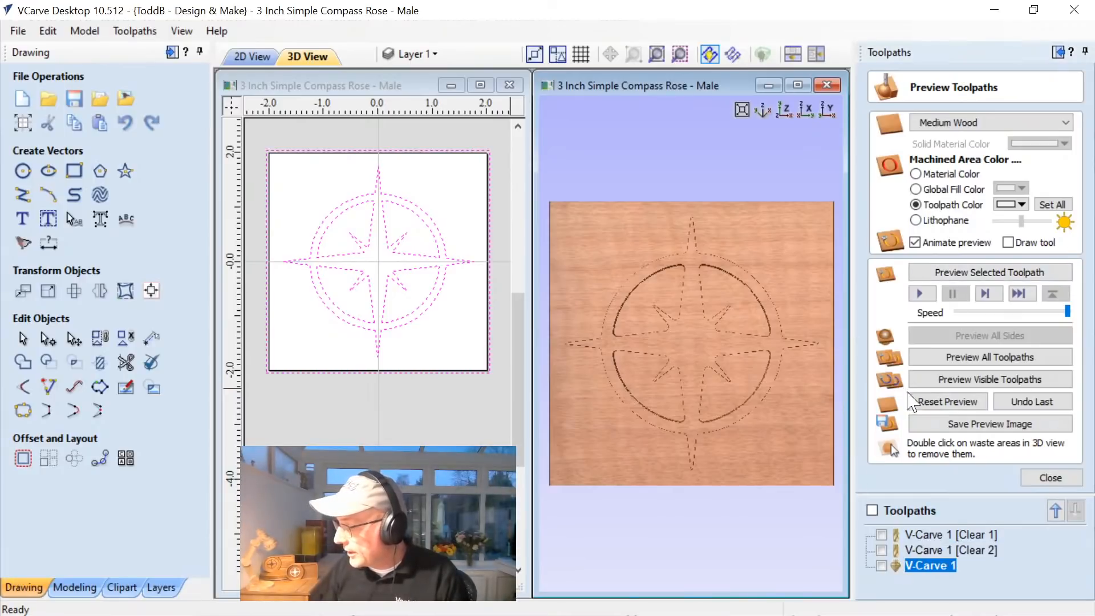
left_click(939, 380)
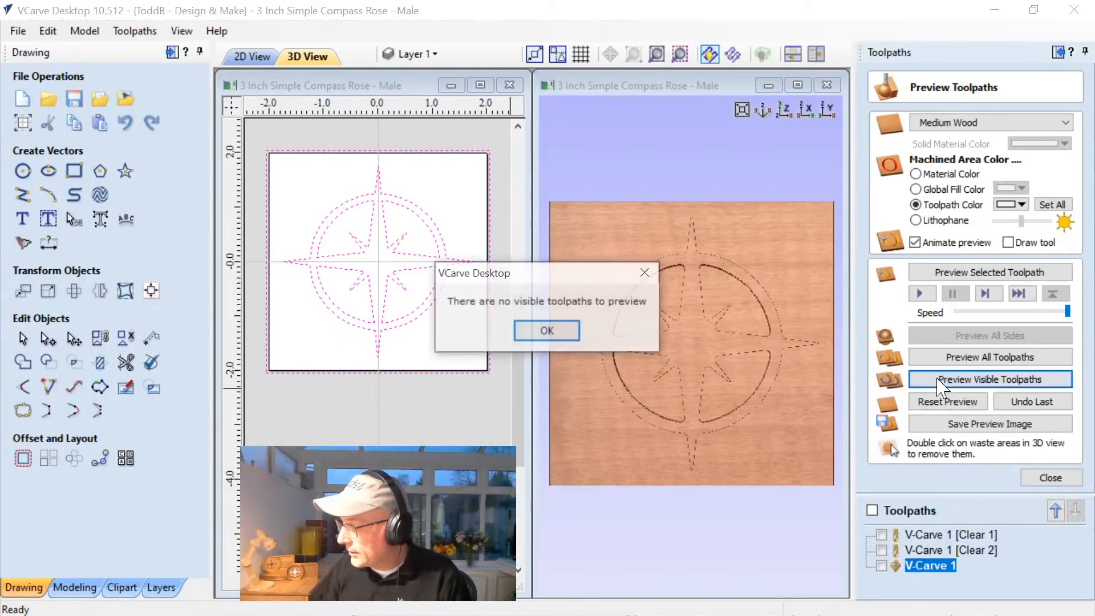
left_click(553, 331)
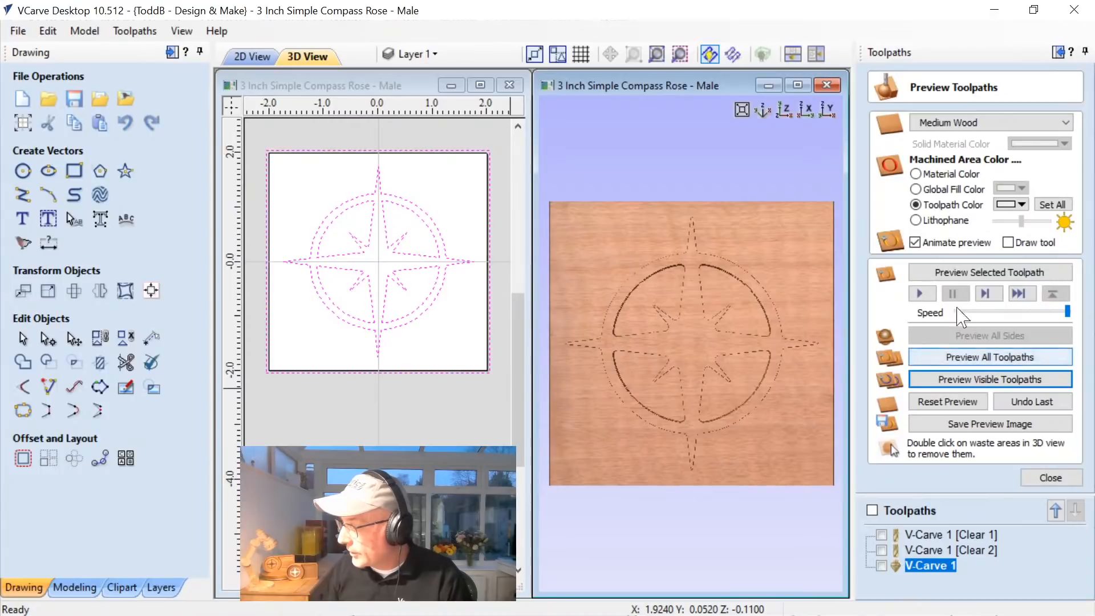
left_click(940, 275)
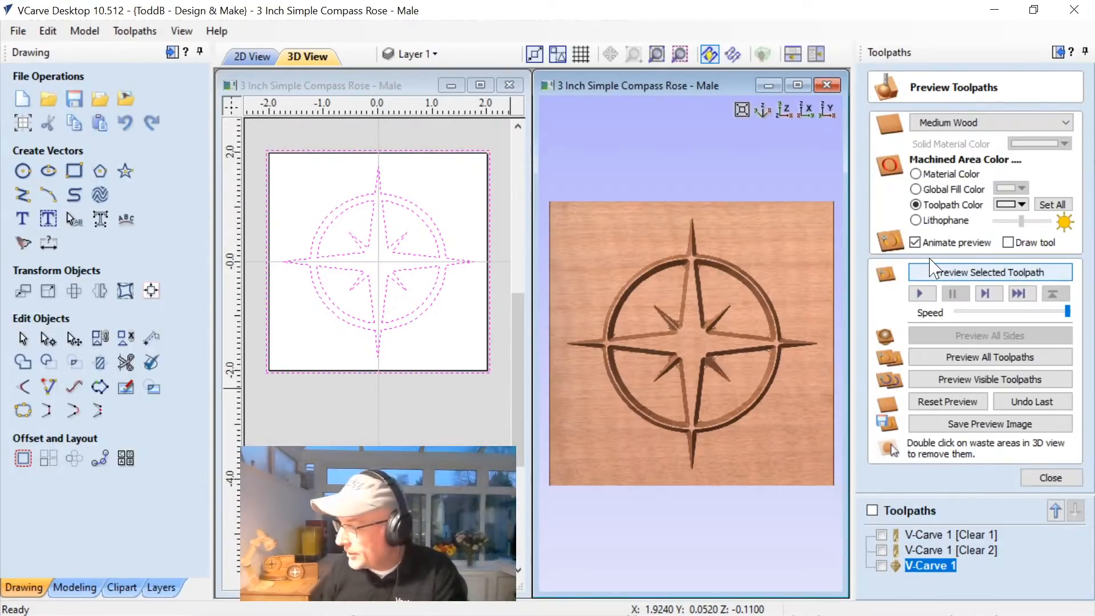
left_click(933, 270)
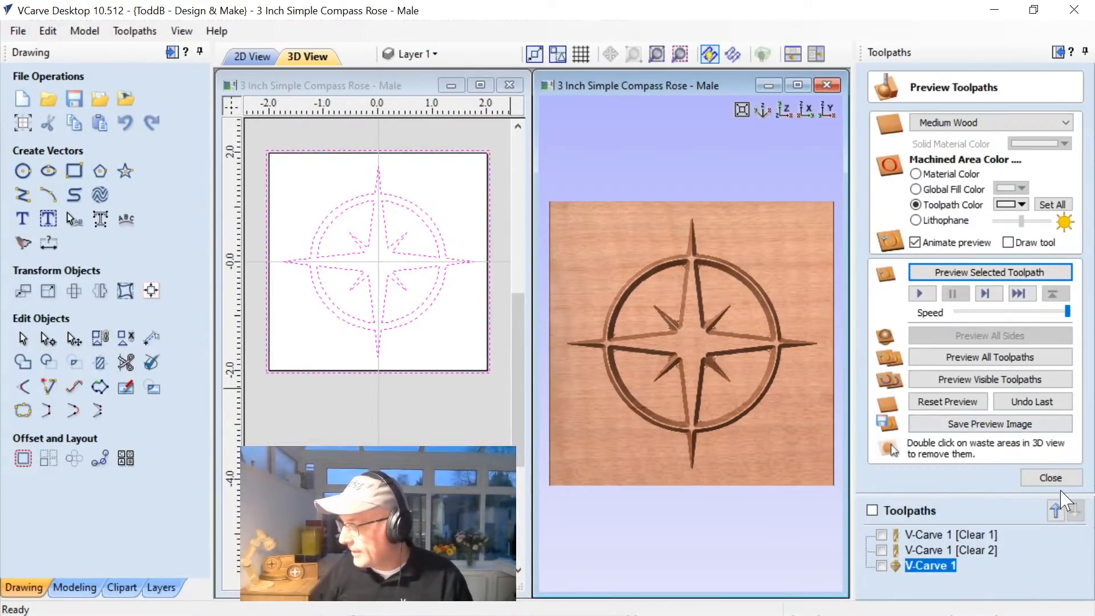
left_click(1050, 478)
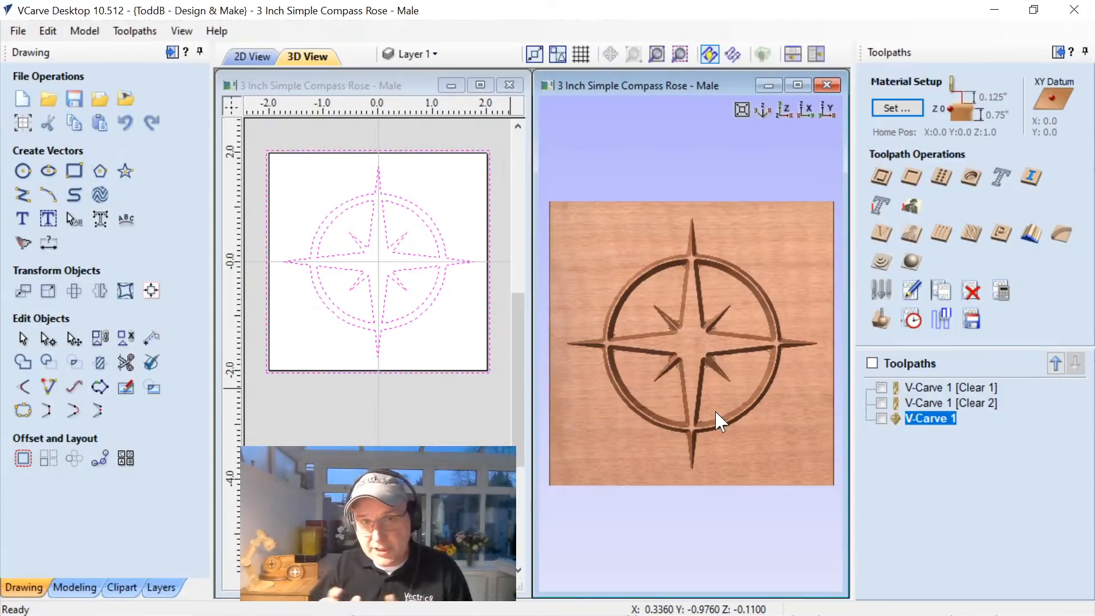
In the job setup, set the XY datum to the lower-left corner and the material appearance to Canadian Maple.
left_click(23, 123)
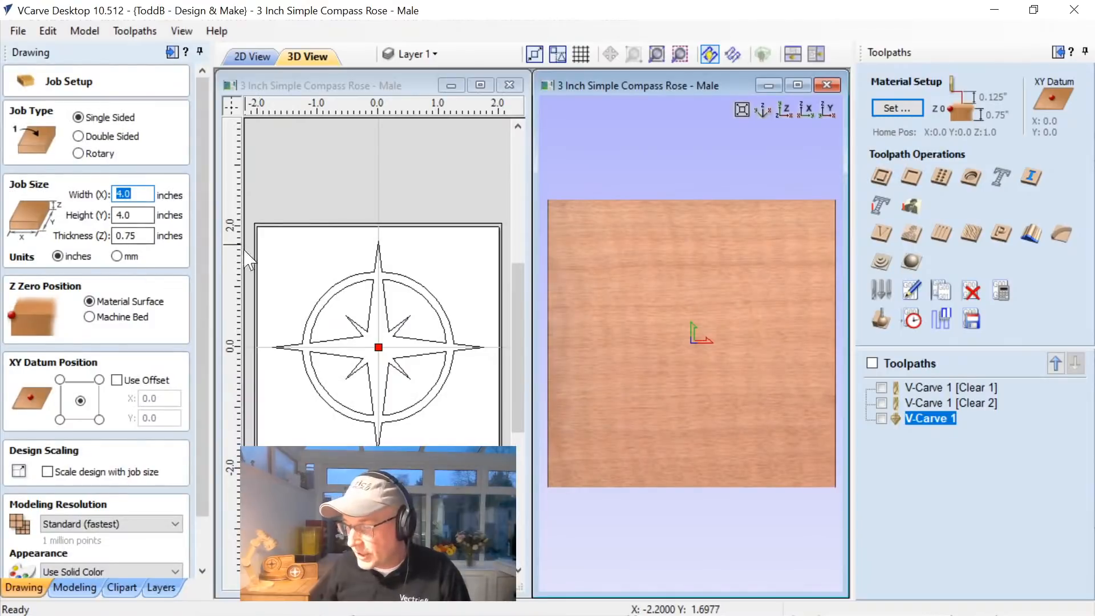
scroll(208, 299, "down", 1)
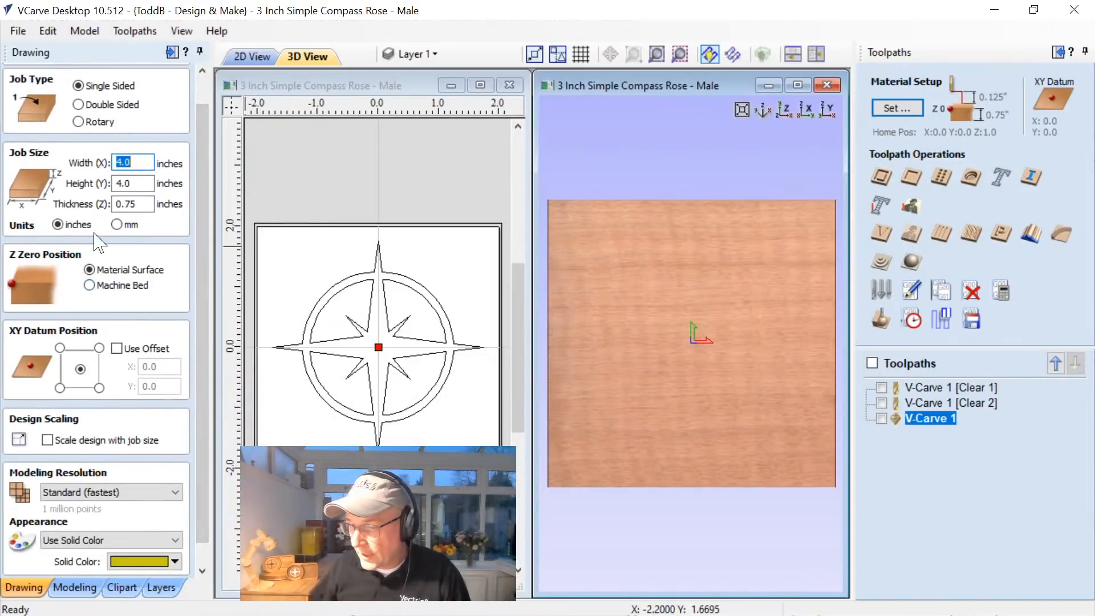
left_click(59, 387)
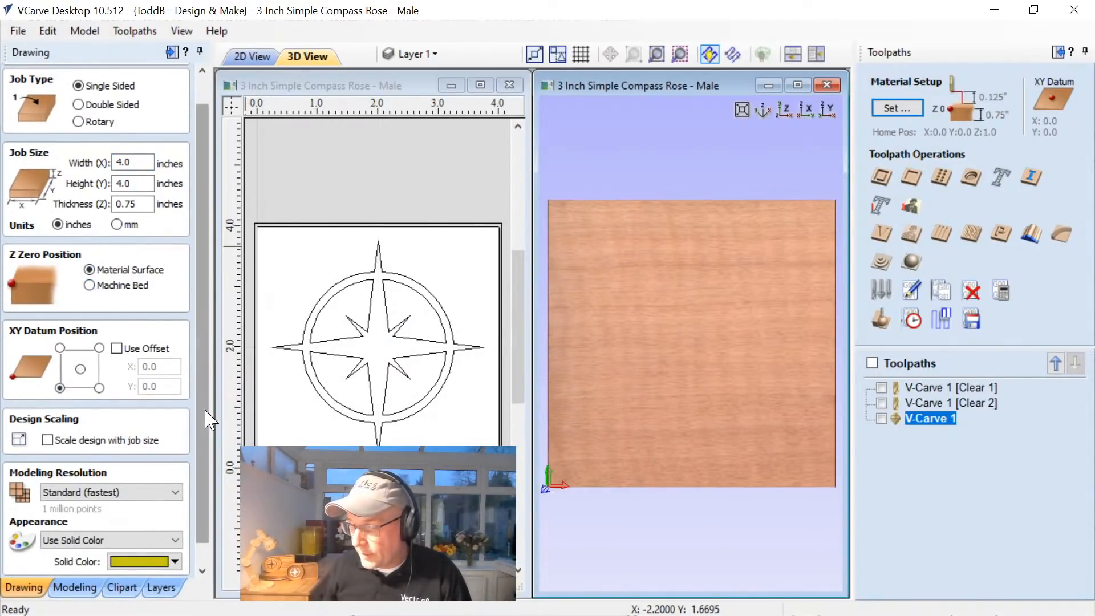
scroll(191, 496, "down", 1)
left_click(136, 516)
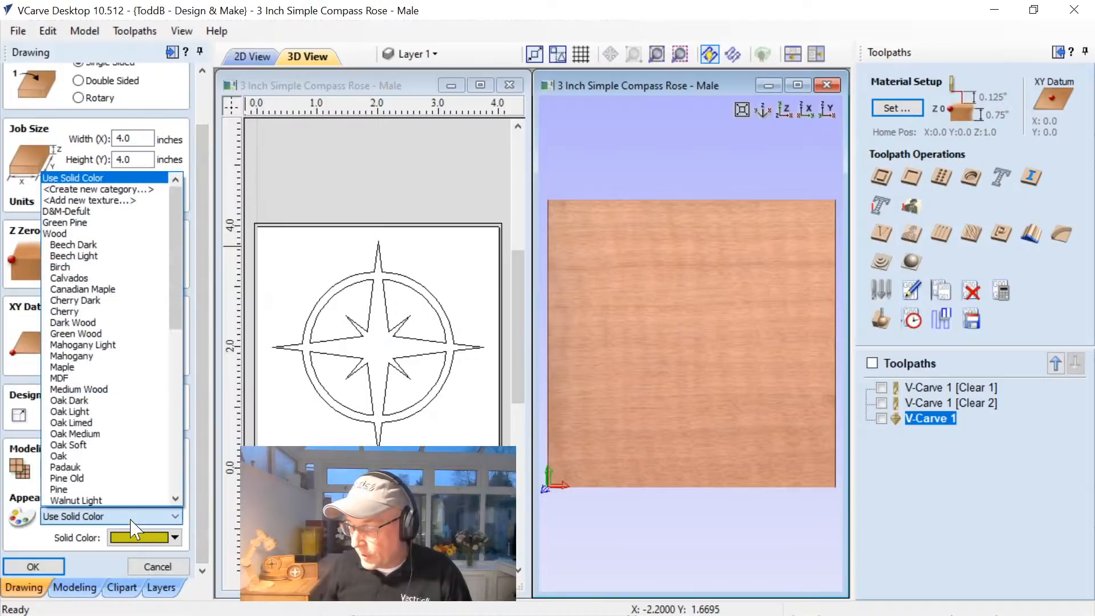
left_click(112, 290)
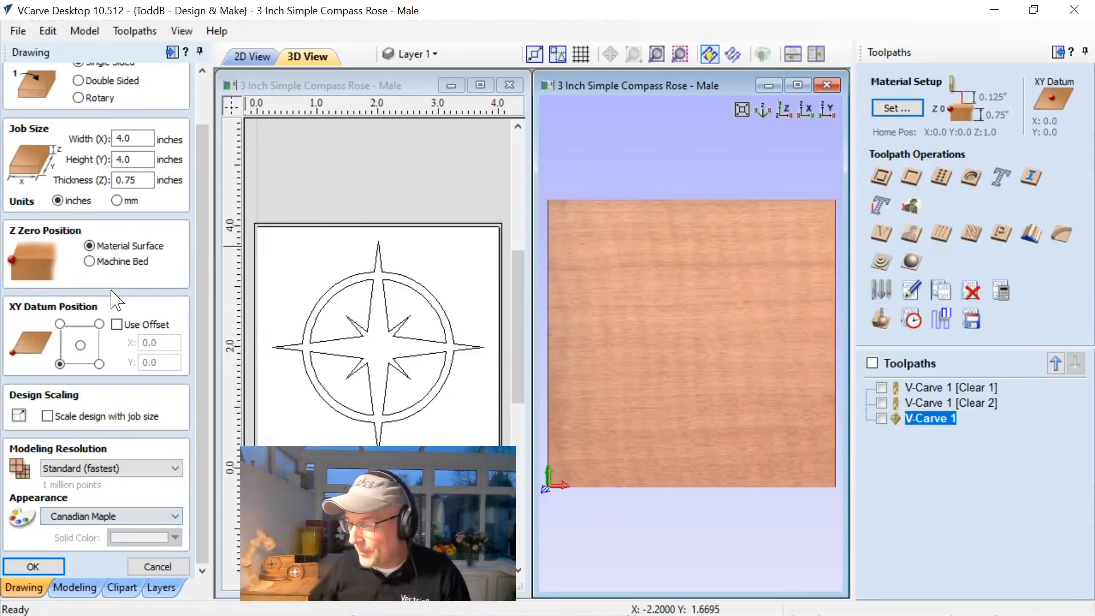
Apply the changed job setup and recalculate all toolpaths.
left_click(34, 566)
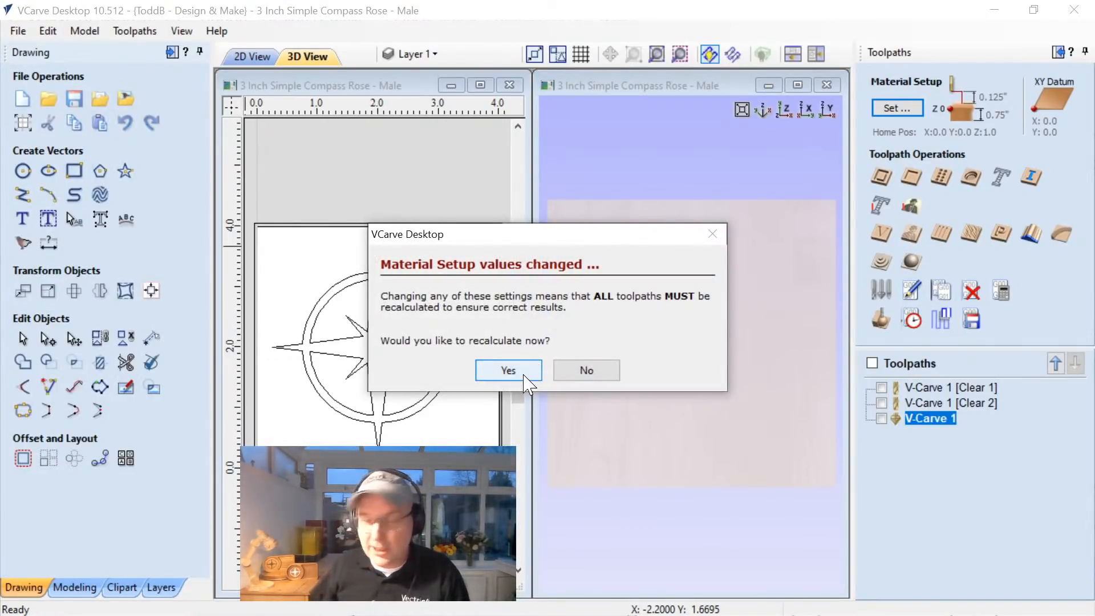
left_click(509, 370)
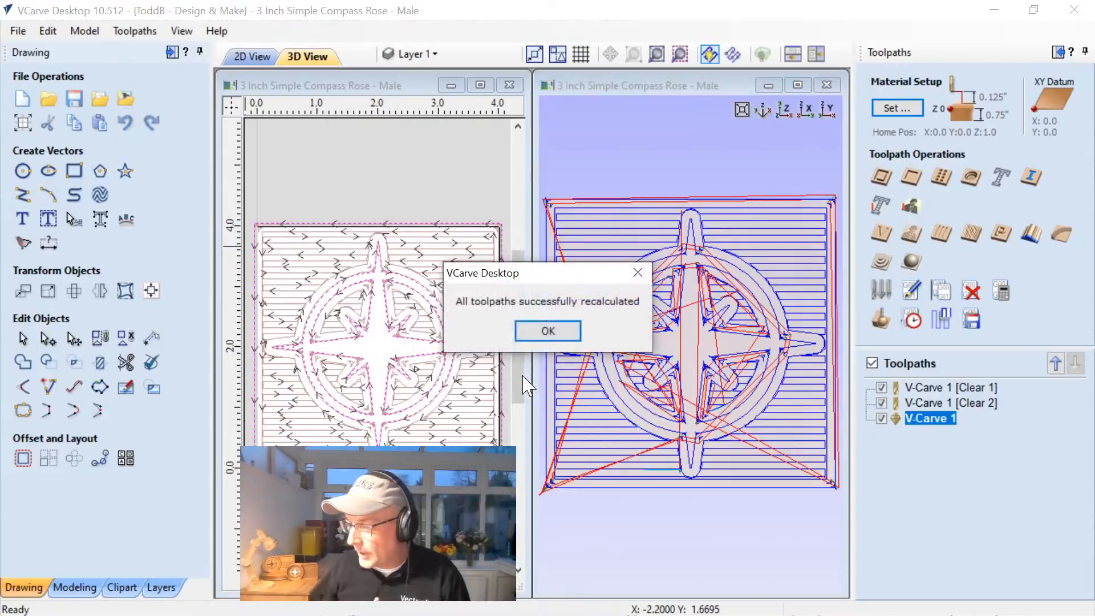
left_click(532, 336)
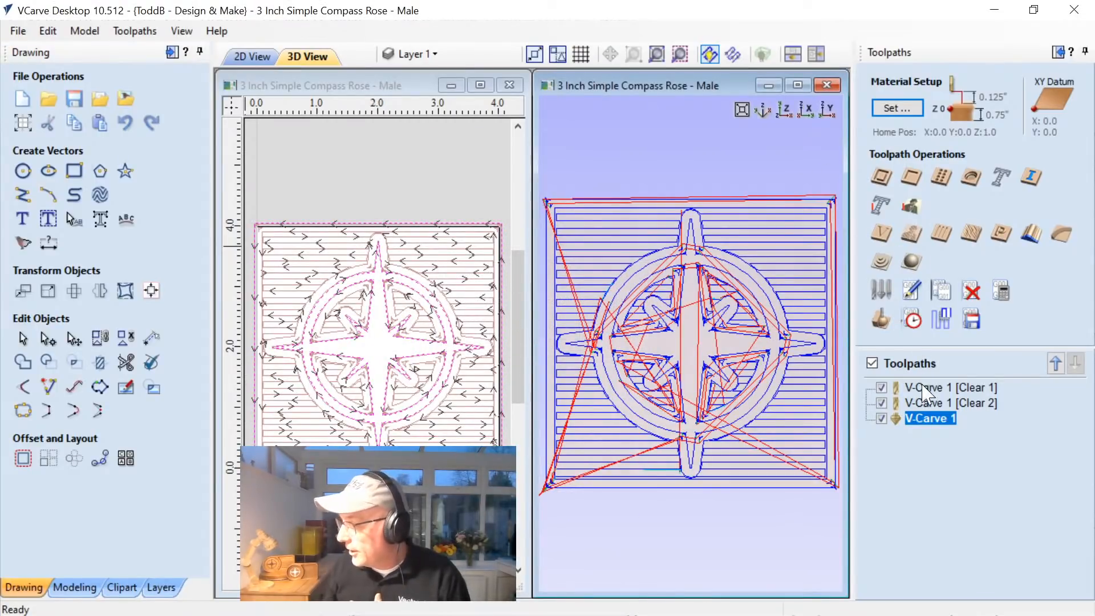
Check the datum, Z-zero, rapid gaps and home position in the material setup and accept them.
left_click(897, 108)
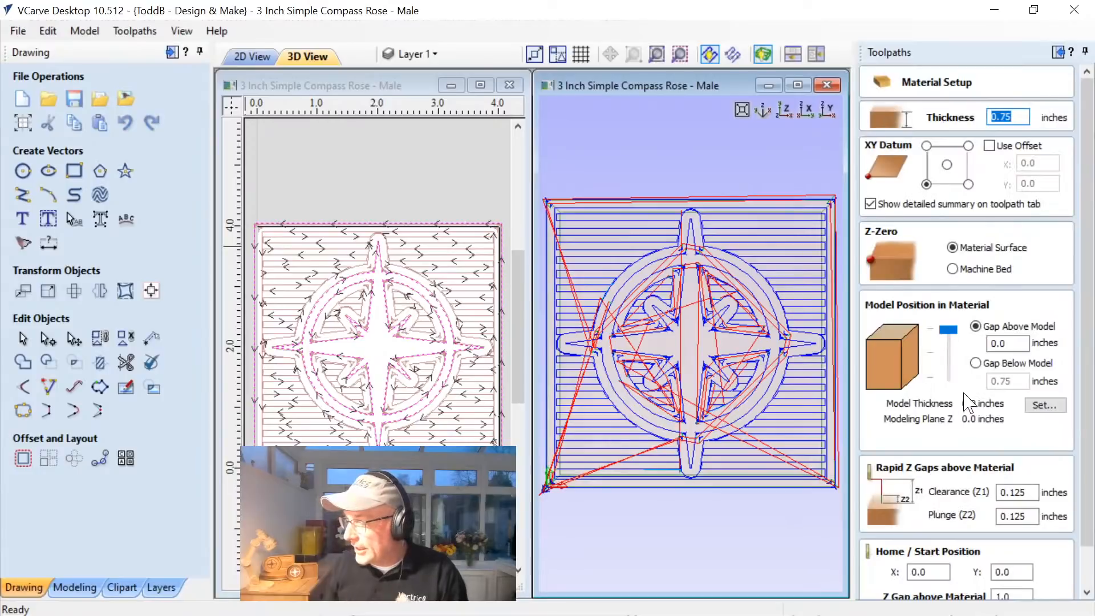
scroll(1004, 468, "down", 2)
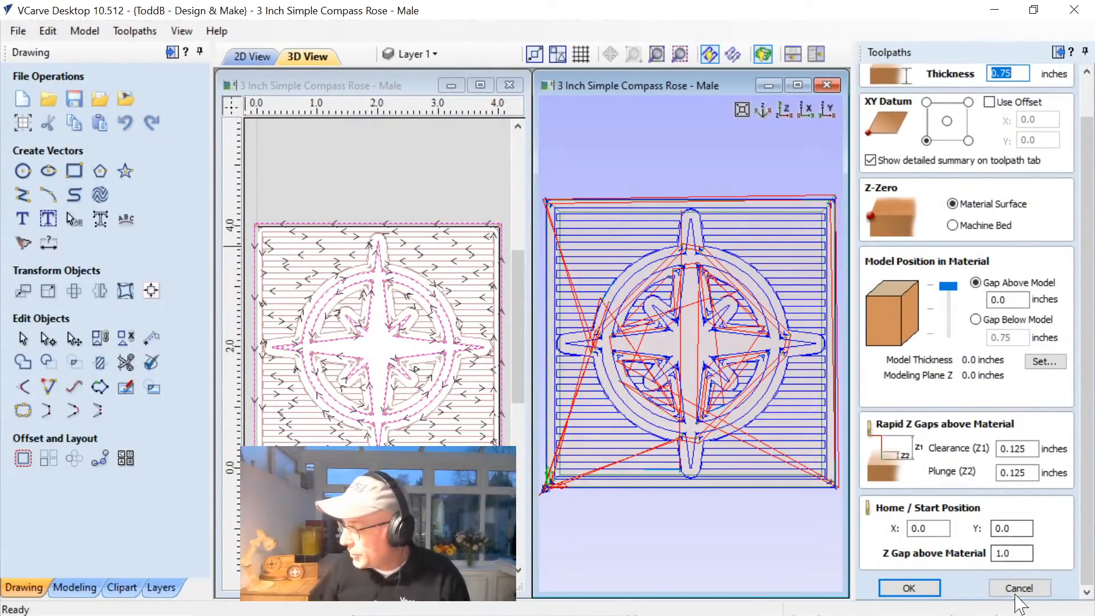
left_click(909, 590)
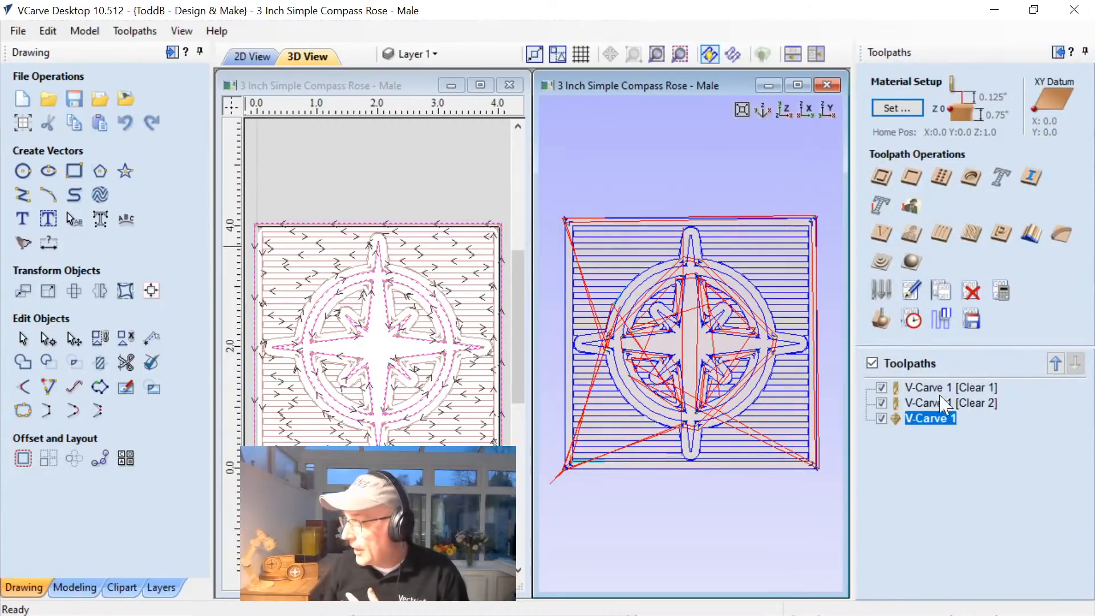
Open the V-Carve 1 toolpath's settings.
double_click(934, 419)
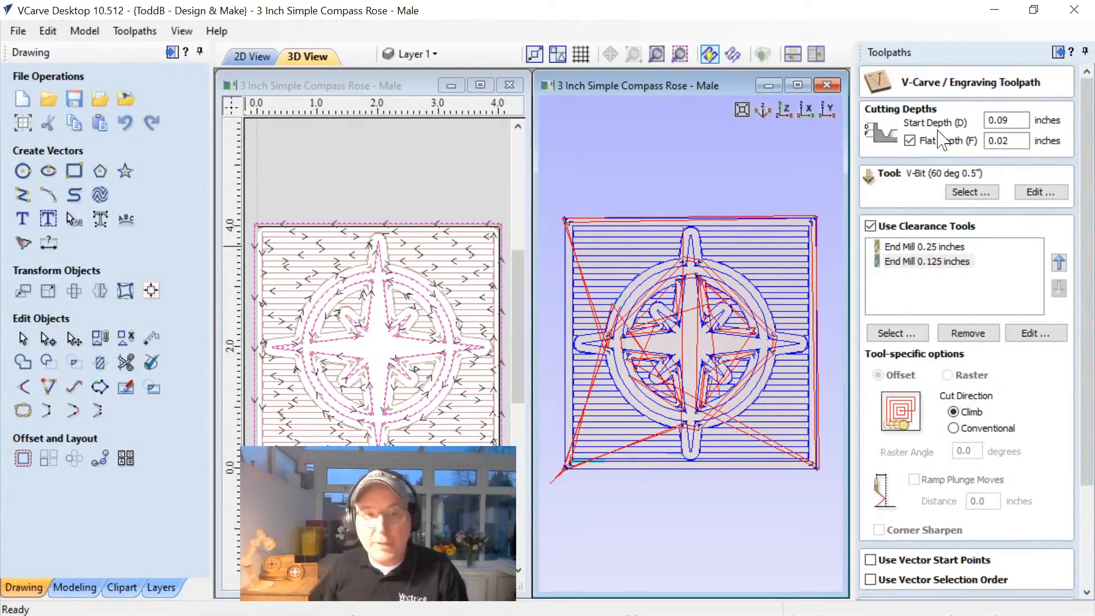
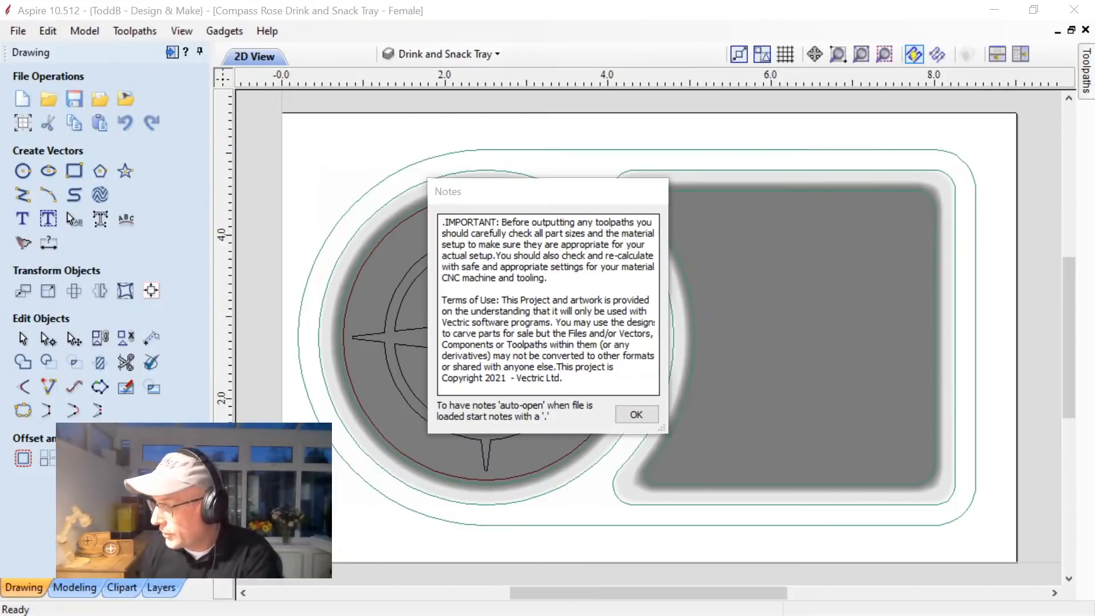
Accept the project notes and review the tray's job setup, including the modeling resolution options, without applying changes.
left_click(634, 415)
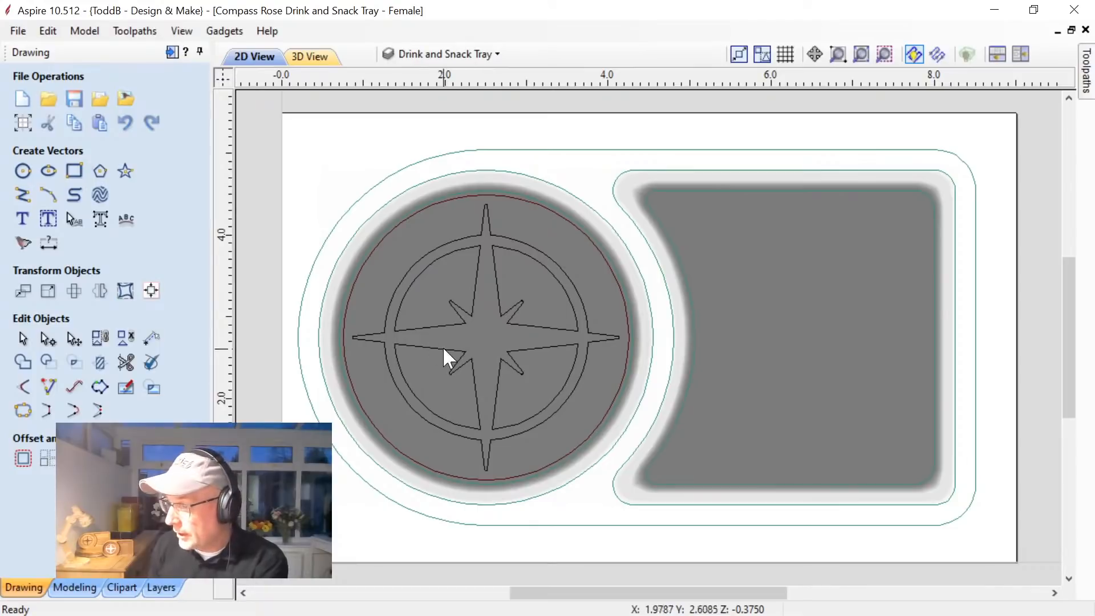
left_click(23, 123)
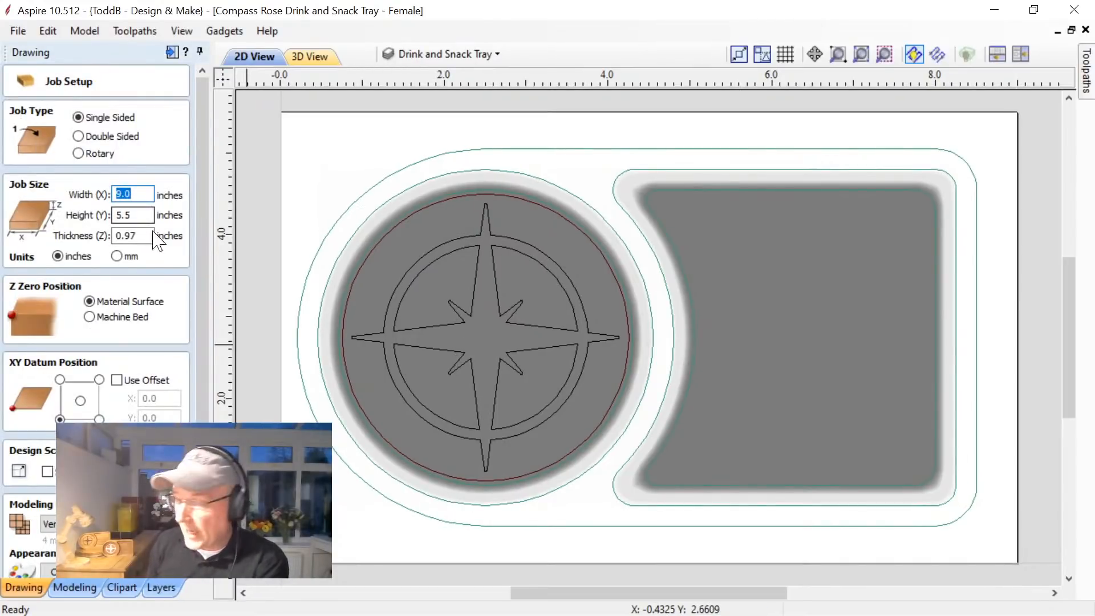
left_click_drag(194, 500, 877, 496)
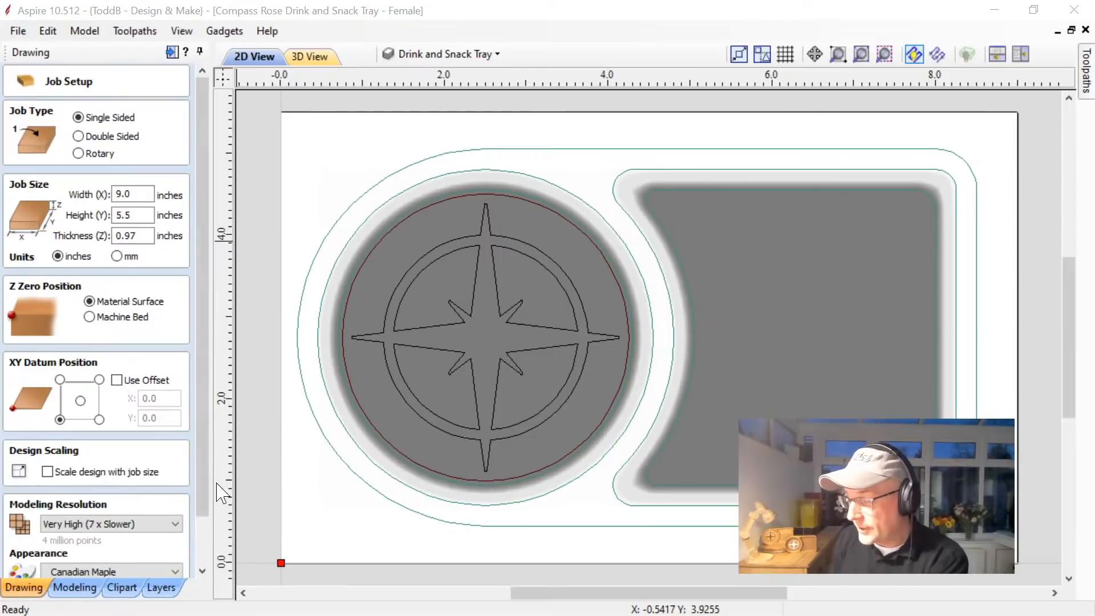
scroll(203, 557, "down", 3)
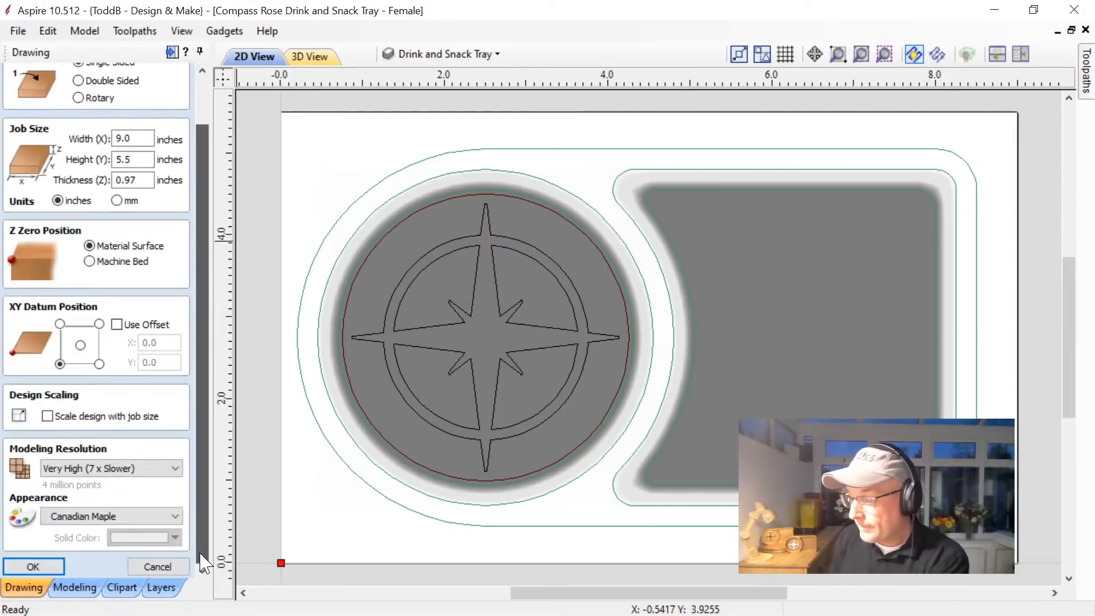
left_click(59, 473)
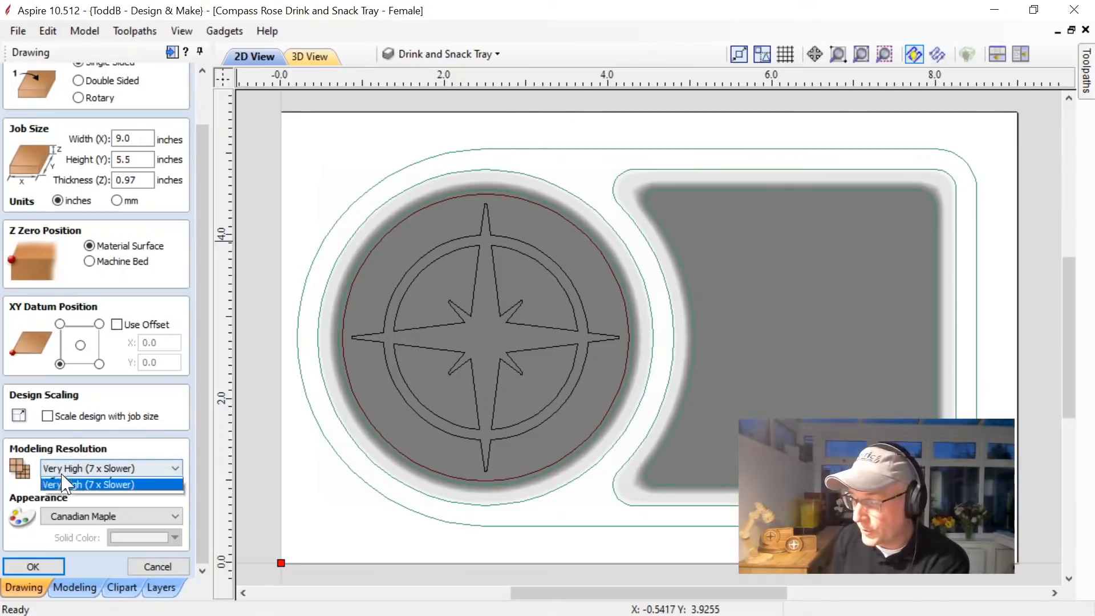
left_click(68, 471)
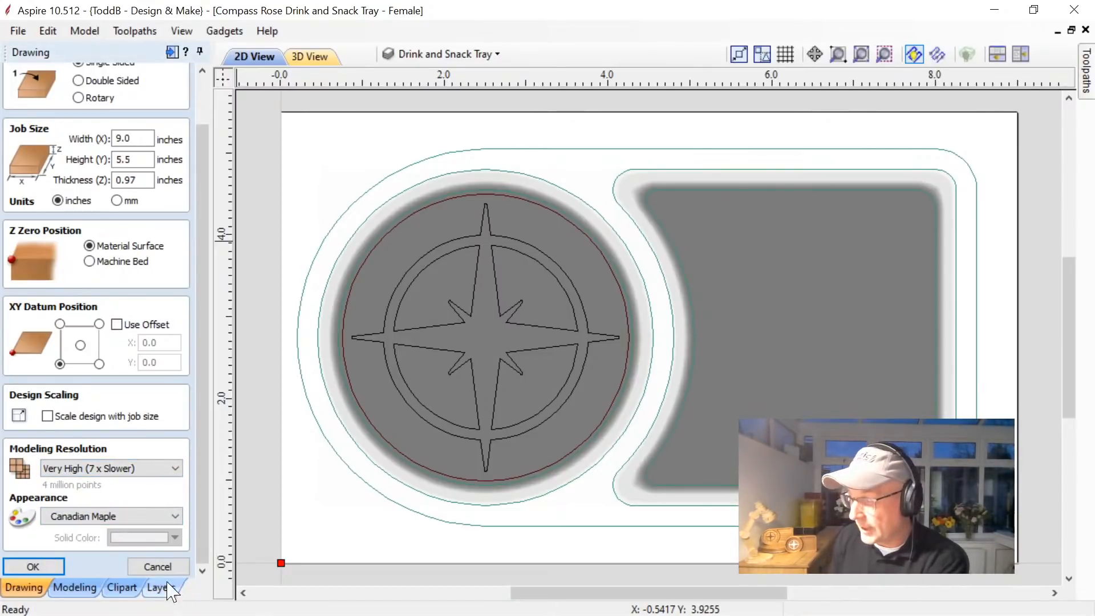
left_click(157, 566)
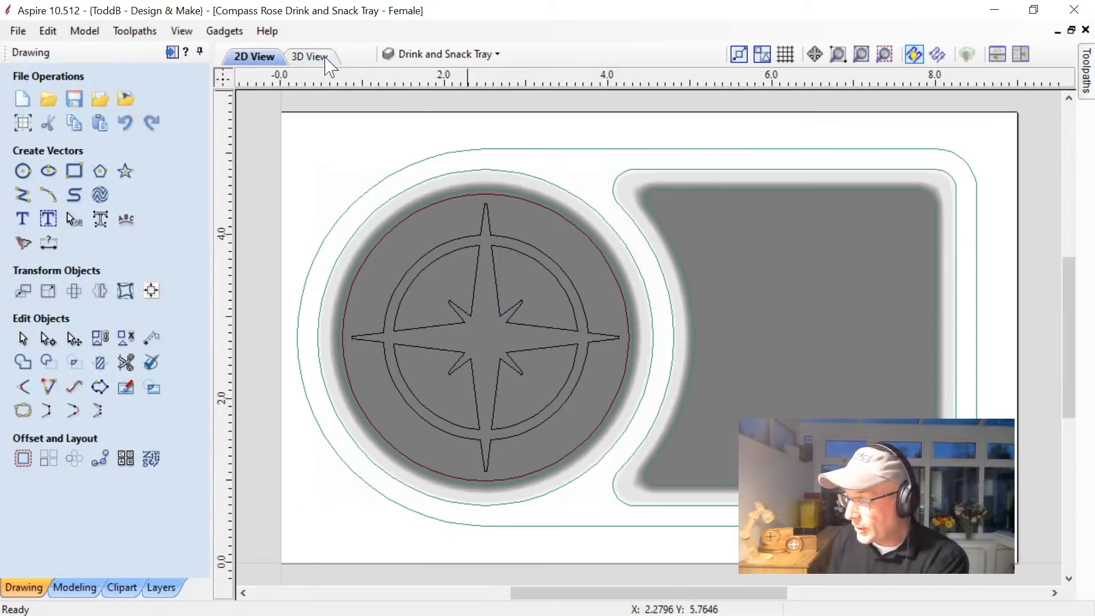
Check the contents of the Inlay, BORDERS and Drink and Snack Tray layers by hiding and reshowing them.
left_click(445, 54)
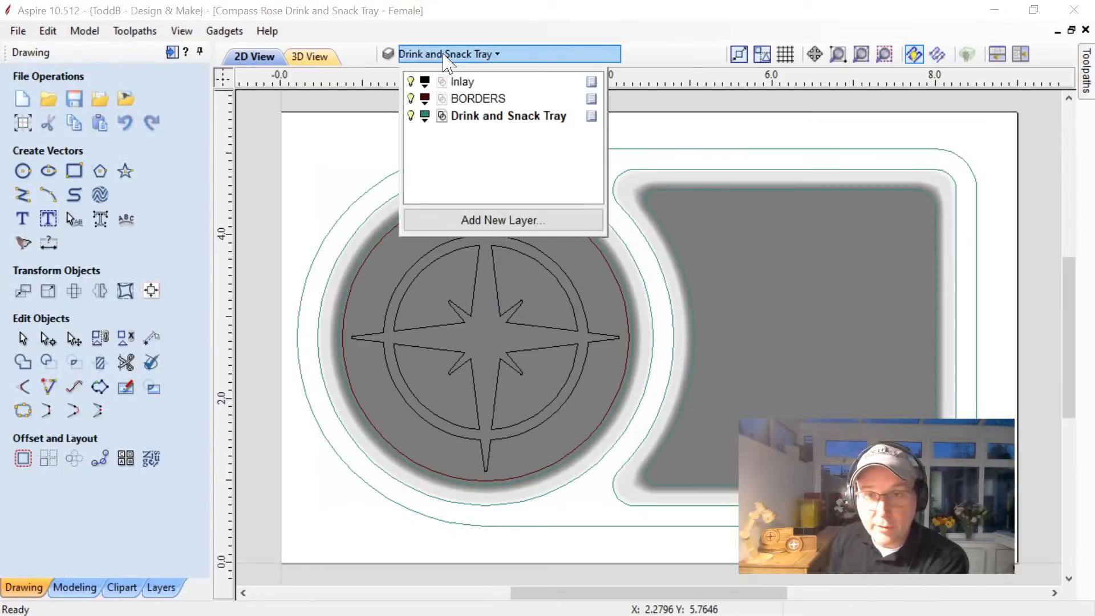
left_click(411, 114)
left_click(411, 81)
left_click(410, 98)
left_click(411, 82)
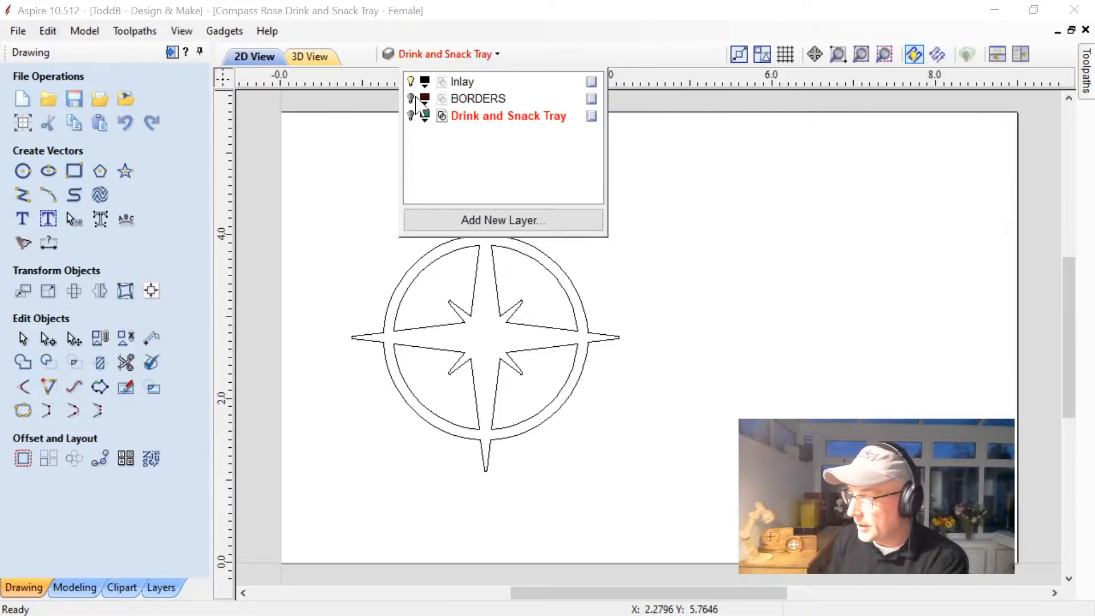
left_click(411, 99)
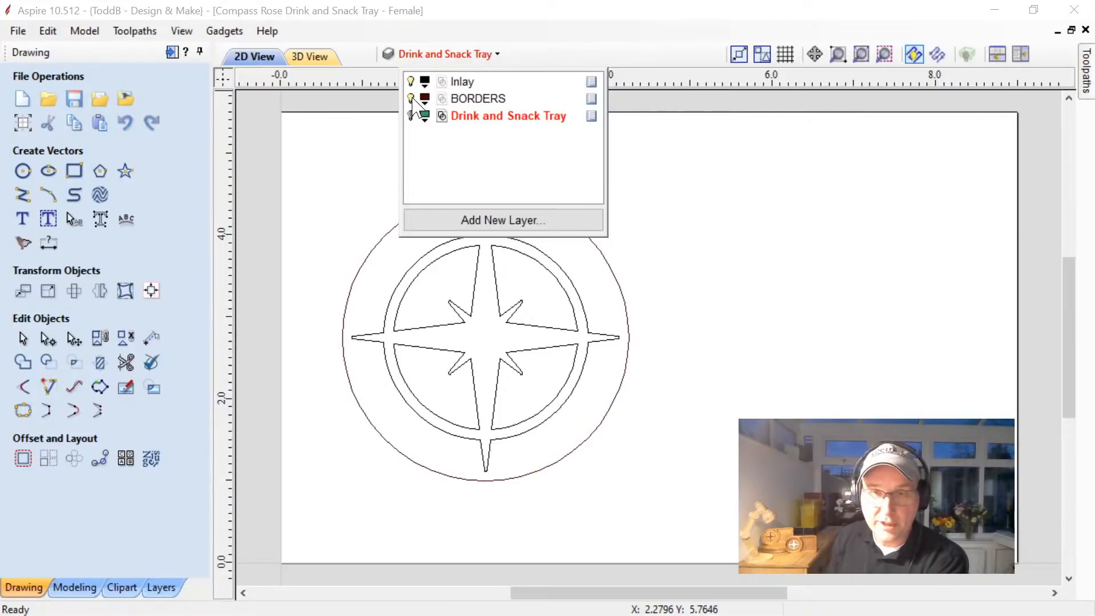
left_click(411, 116)
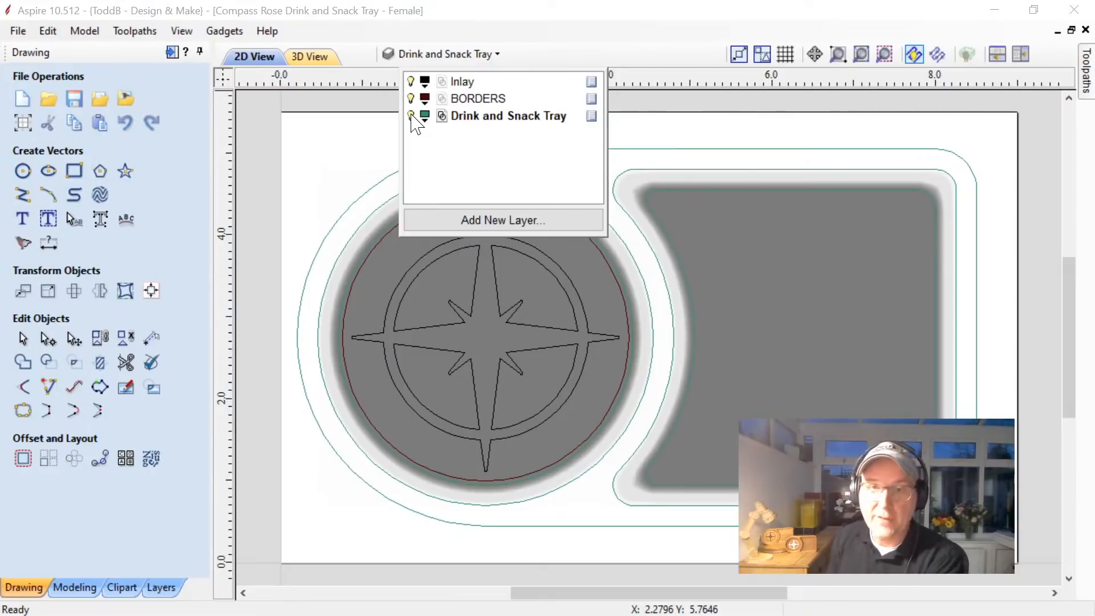
left_click(349, 171)
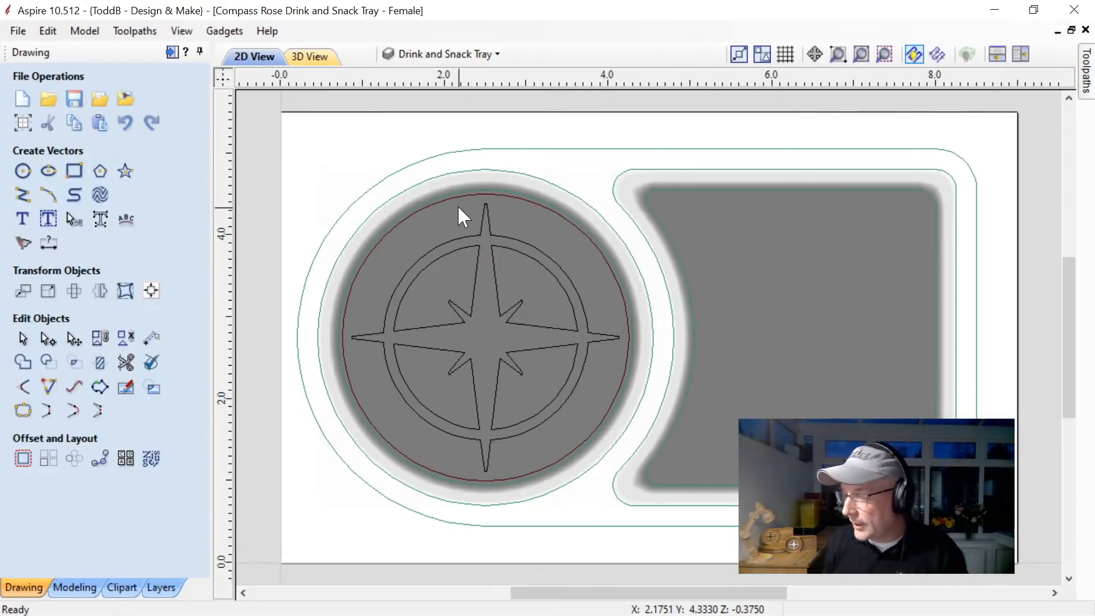
Examine the compass rose's point tips up close and select the border circle around it to check its size.
scroll(468, 203, "up", 5)
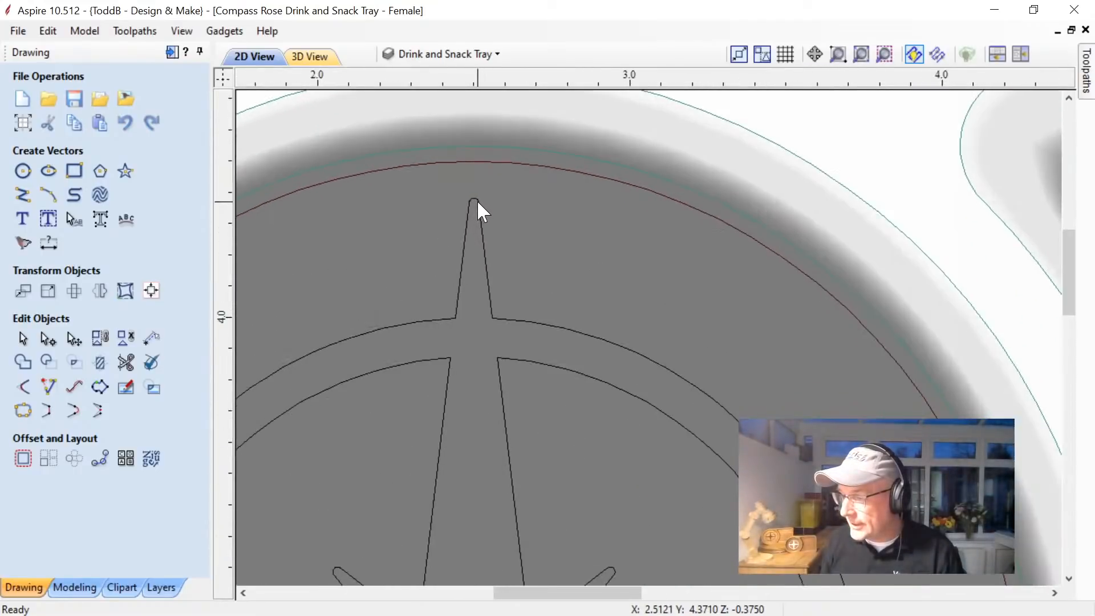
scroll(477, 200, "up", 1)
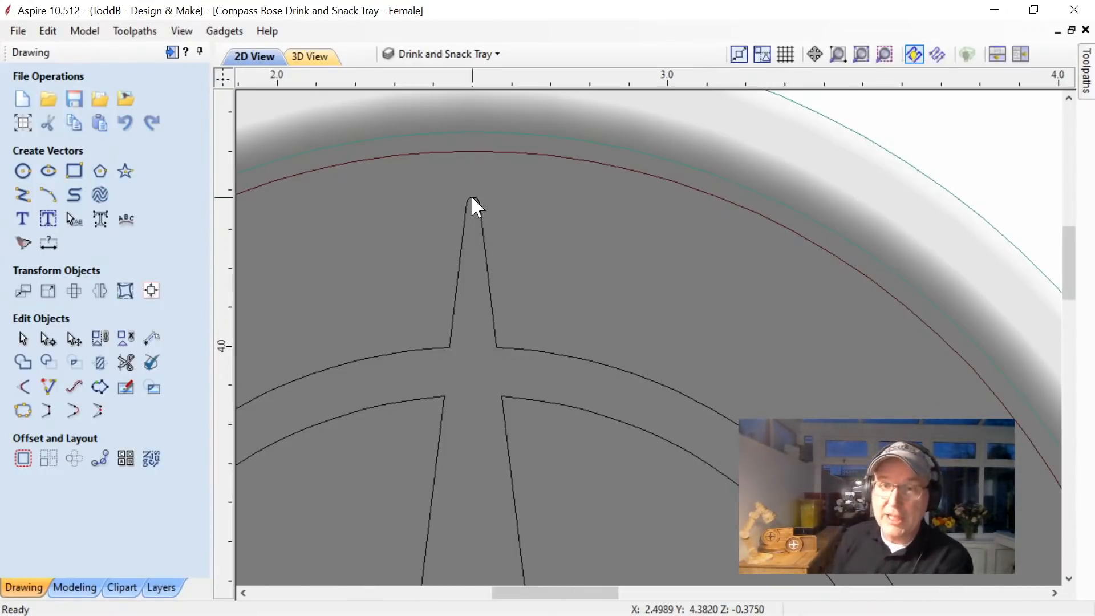
scroll(494, 206, "down", 3)
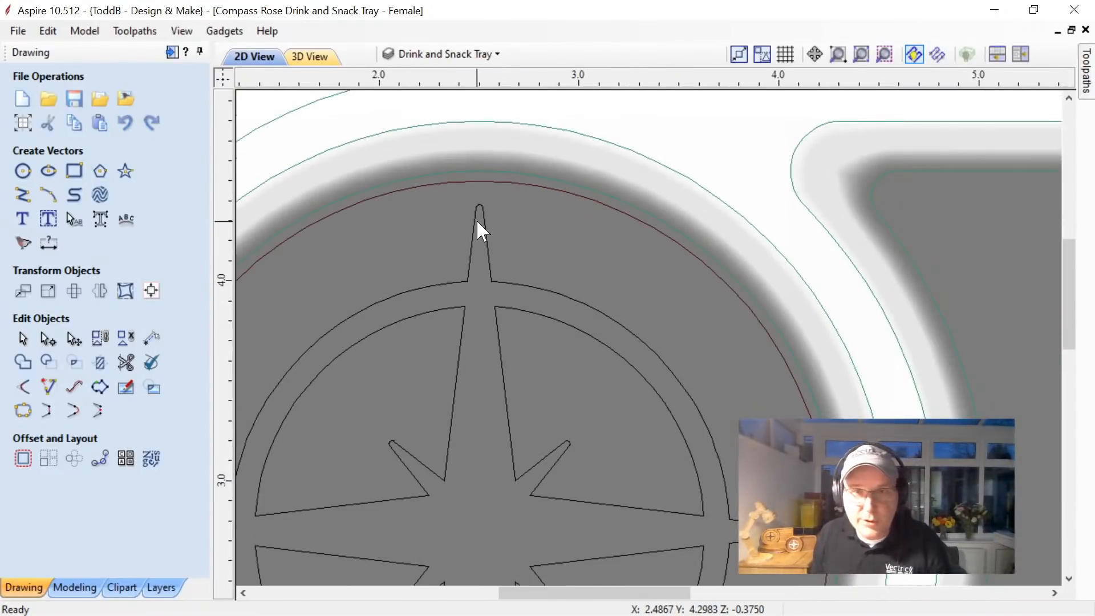
scroll(474, 218, "down", 1)
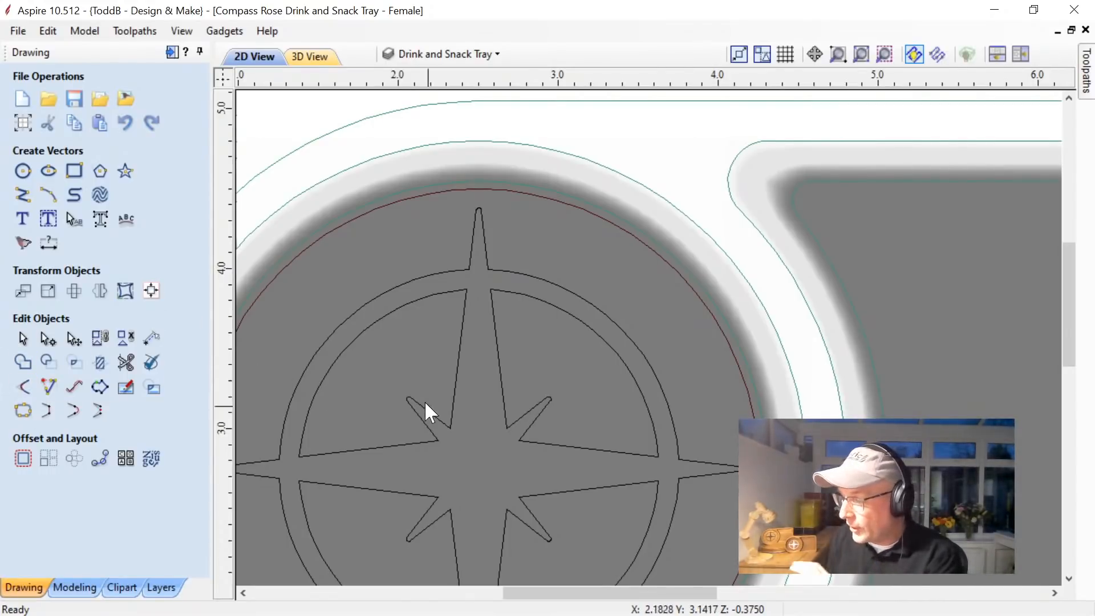
scroll(419, 396, "down", 1)
scroll(419, 396, "down", 2)
scroll(466, 470, "up", 1)
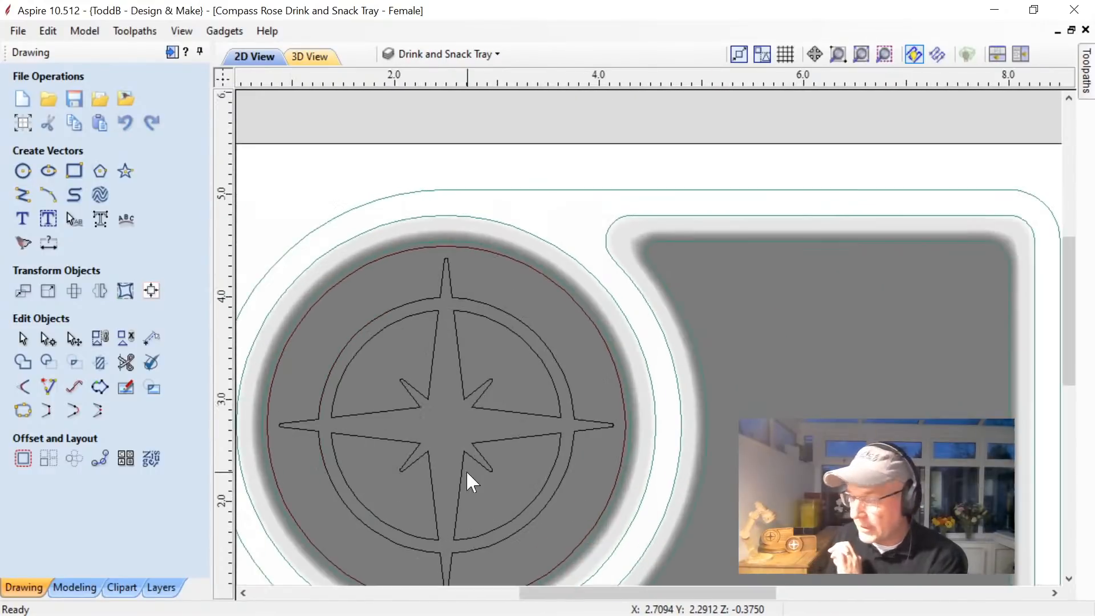
scroll(466, 470, "up", 1)
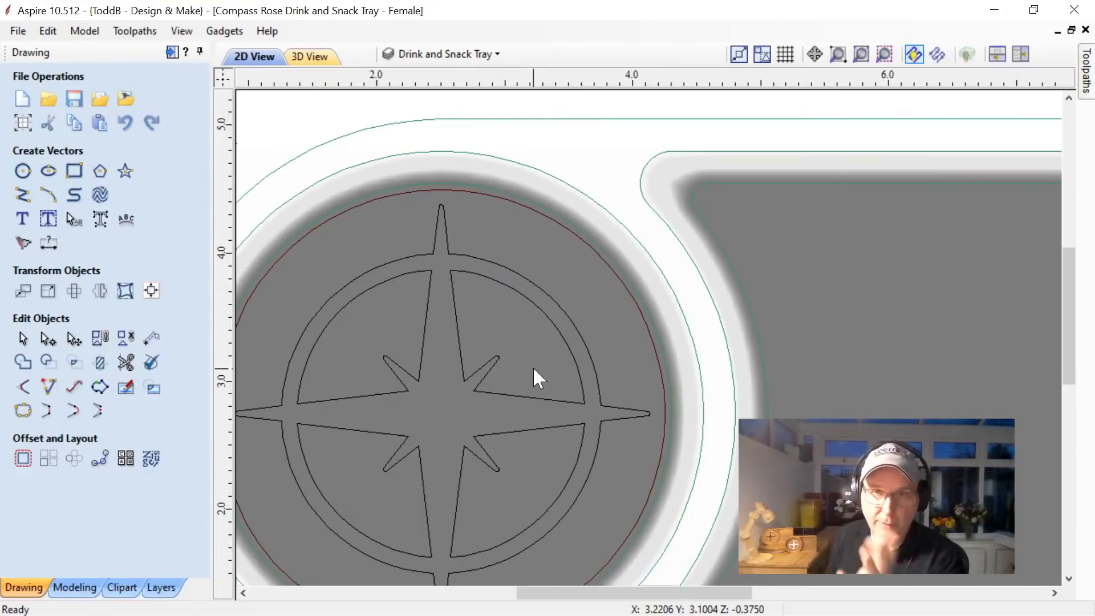
left_click_drag(608, 593, 581, 594)
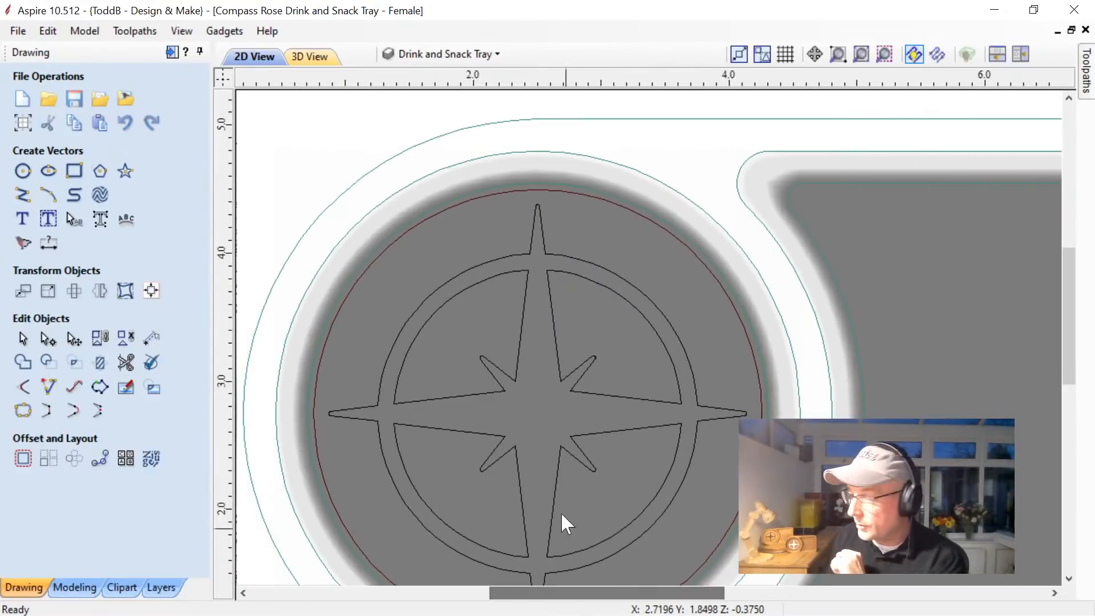
left_click(432, 215)
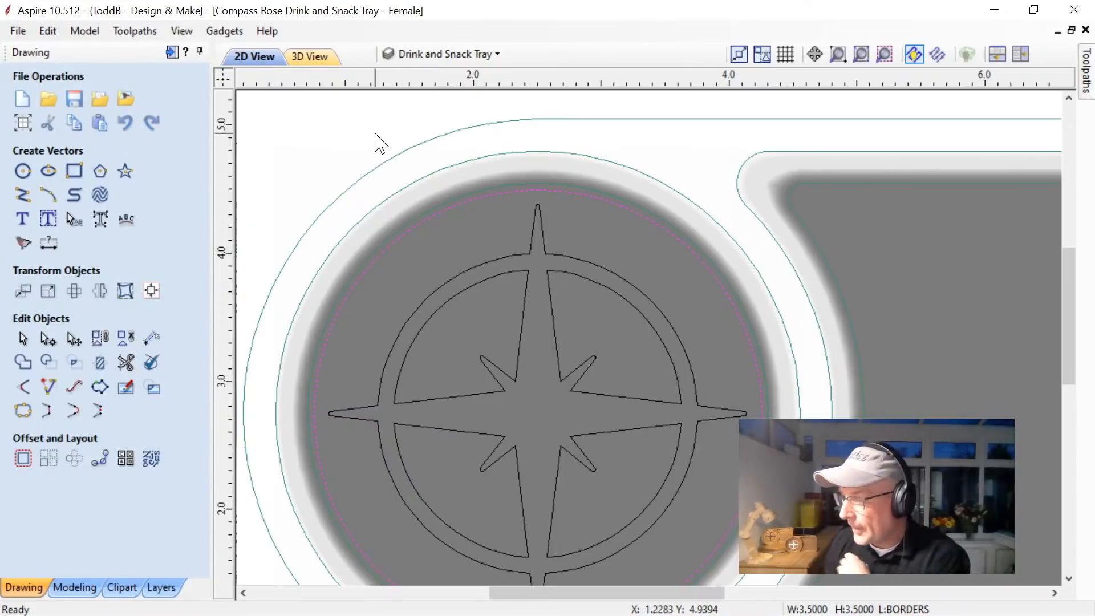
Inspect the round and rectangular tray recesses in 3D from a tilted angle and return to the 2D view.
left_click(311, 56)
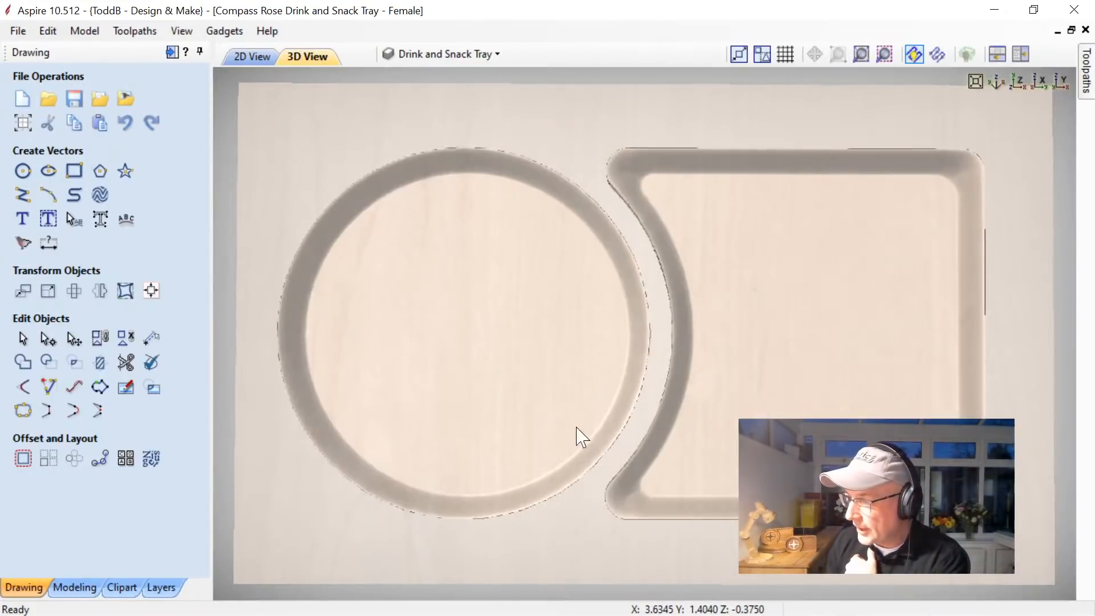
left_click_drag(576, 435, 599, 372)
left_click_drag(755, 327, 758, 311)
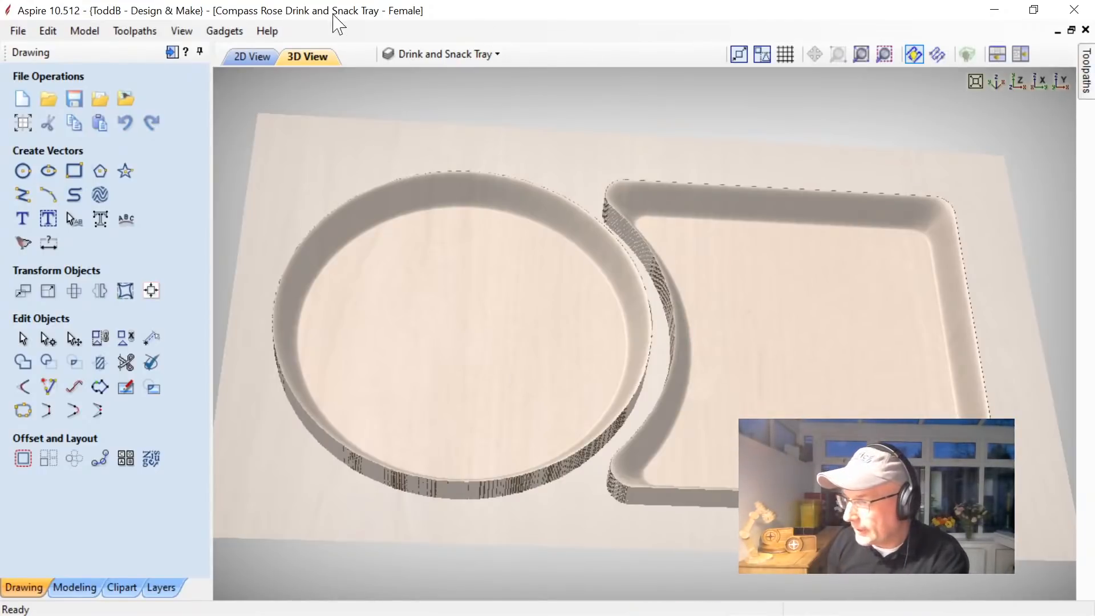
left_click(254, 58)
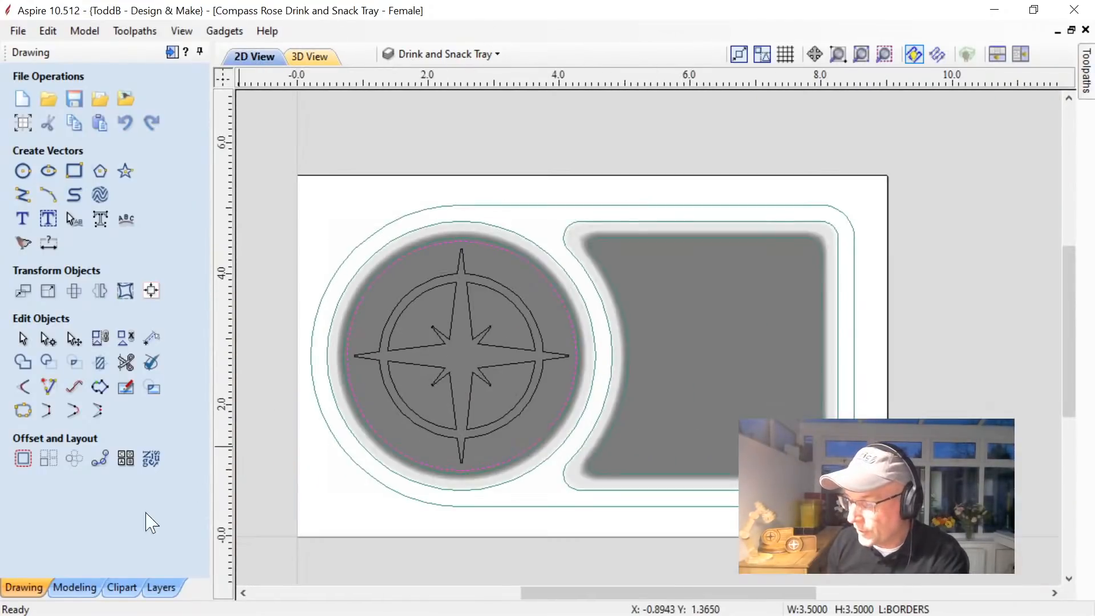
Insert a new component level, hide Level 1 with its components, and select the new level.
left_click(74, 587)
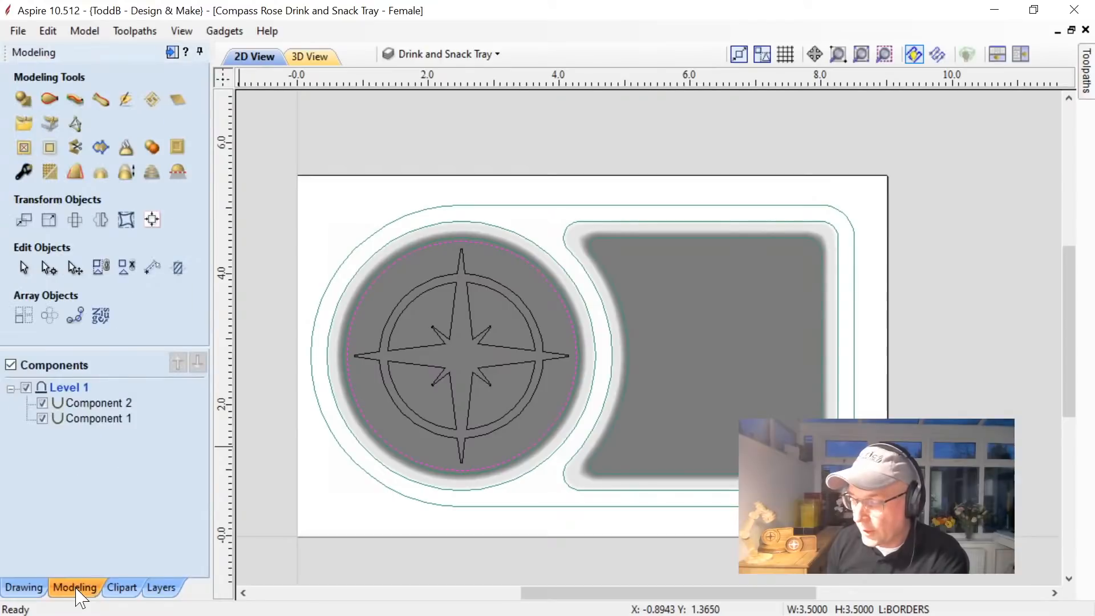
right_click(63, 388)
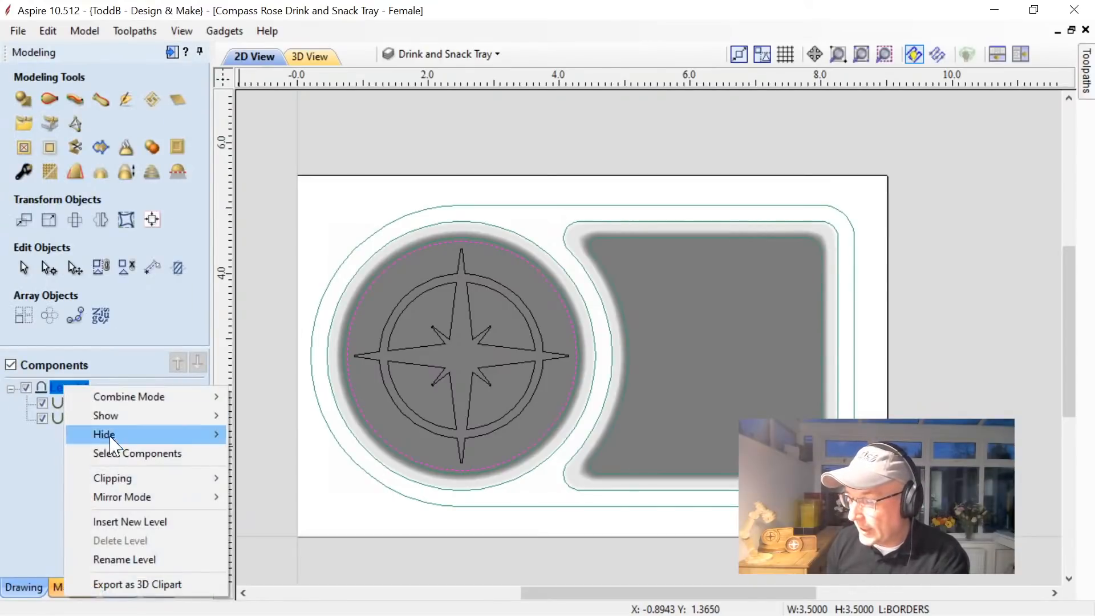
left_click(122, 521)
left_click(26, 402)
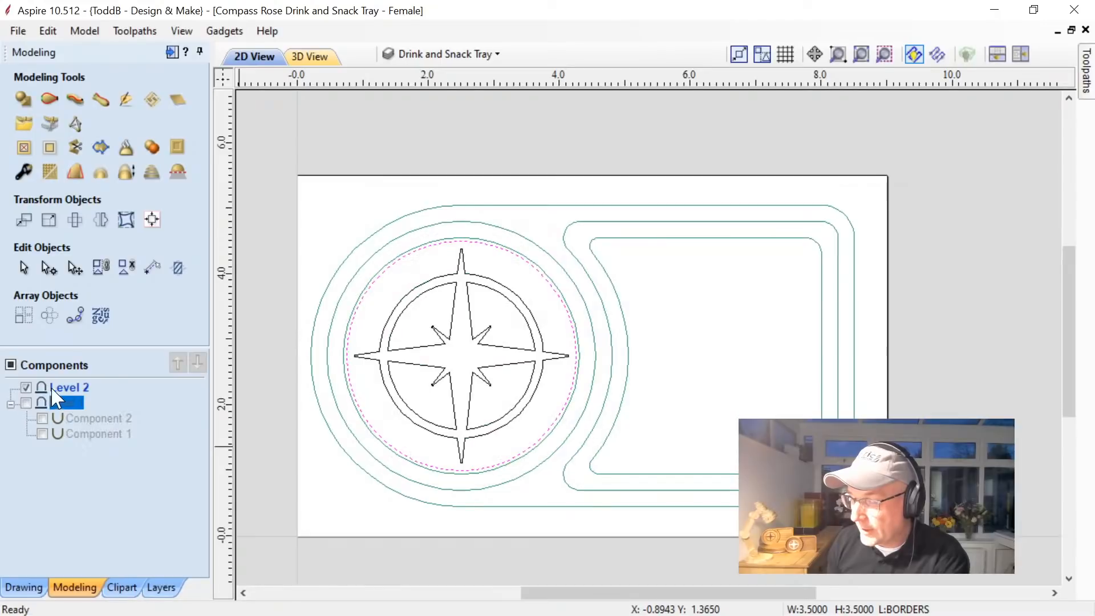
left_click(67, 388)
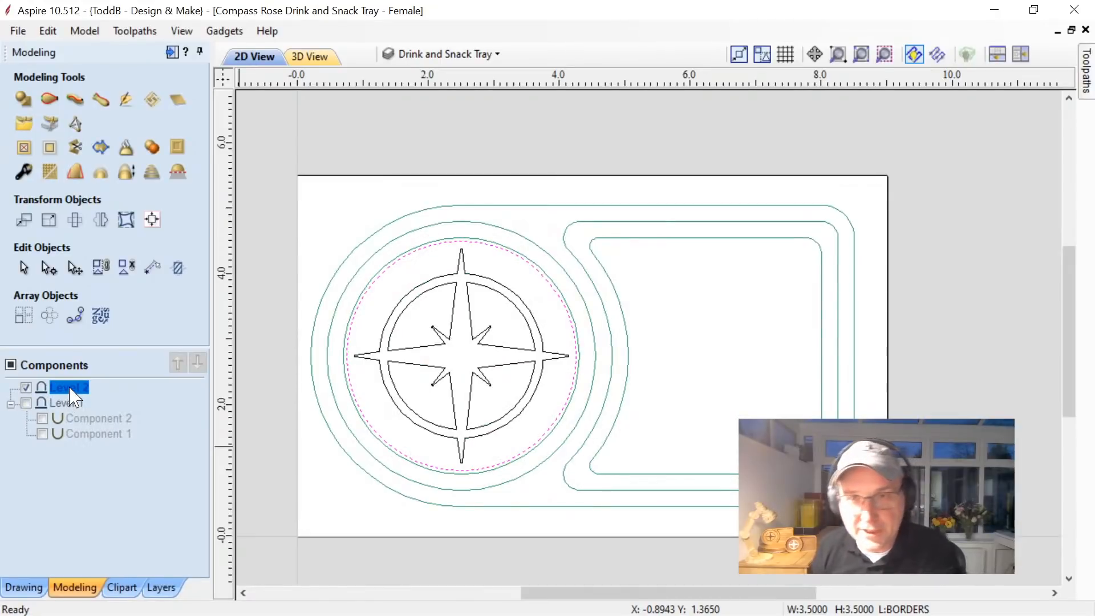
Create a subtracted smooth-profile shape from the drink recess's inner and outer circles, blended to inner vectors at 0.375 inches.
left_click(23, 100)
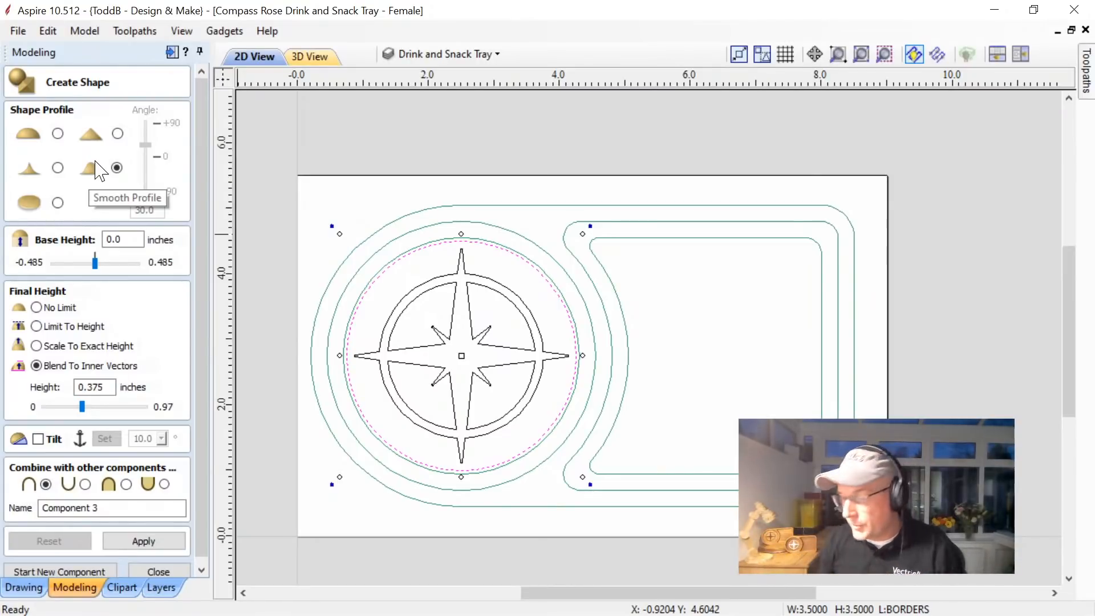
left_click(360, 276)
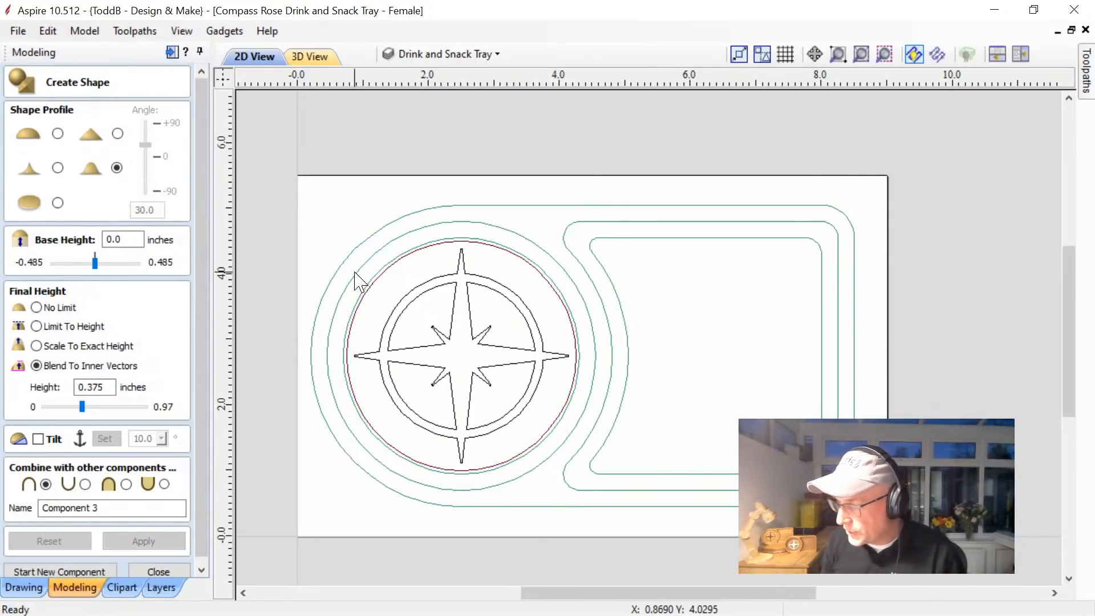
left_click(358, 285)
left_click(362, 294, "shift")
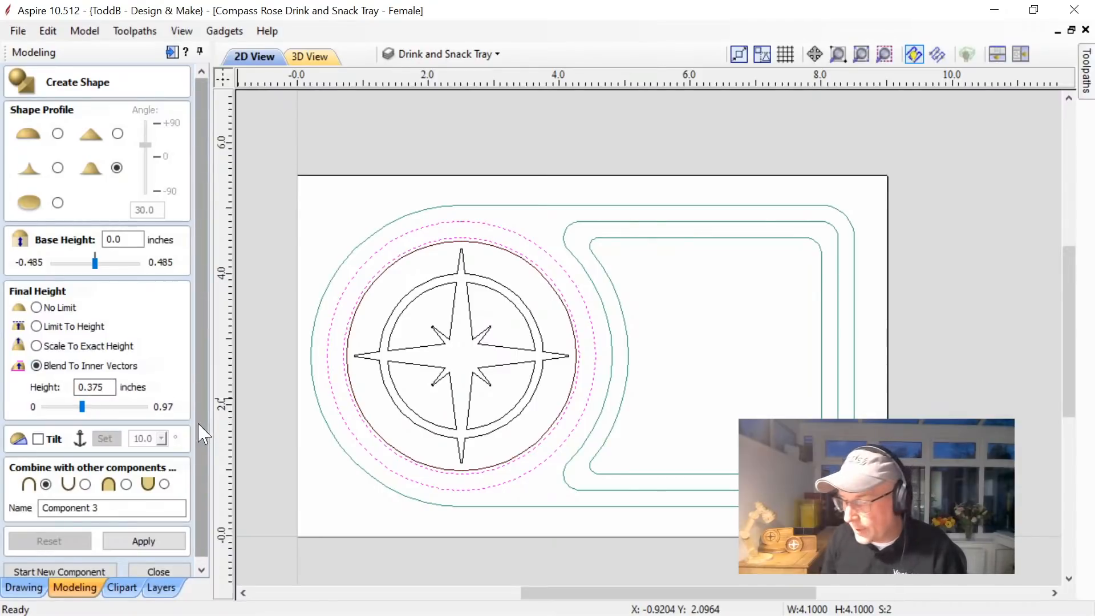
left_click_drag(202, 423, 202, 432)
left_click(85, 478)
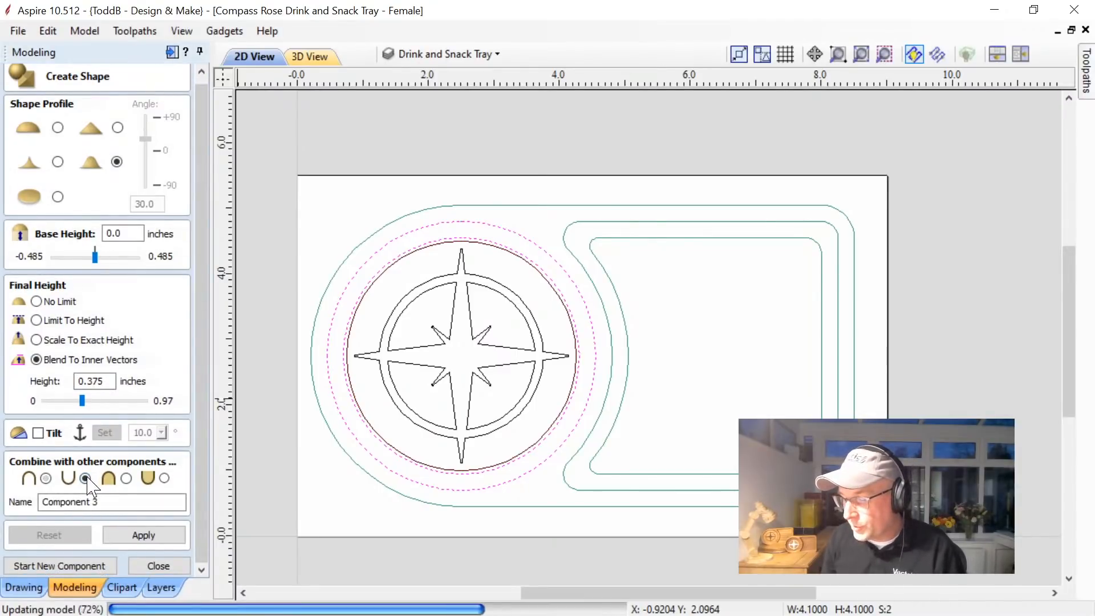
left_click(140, 536)
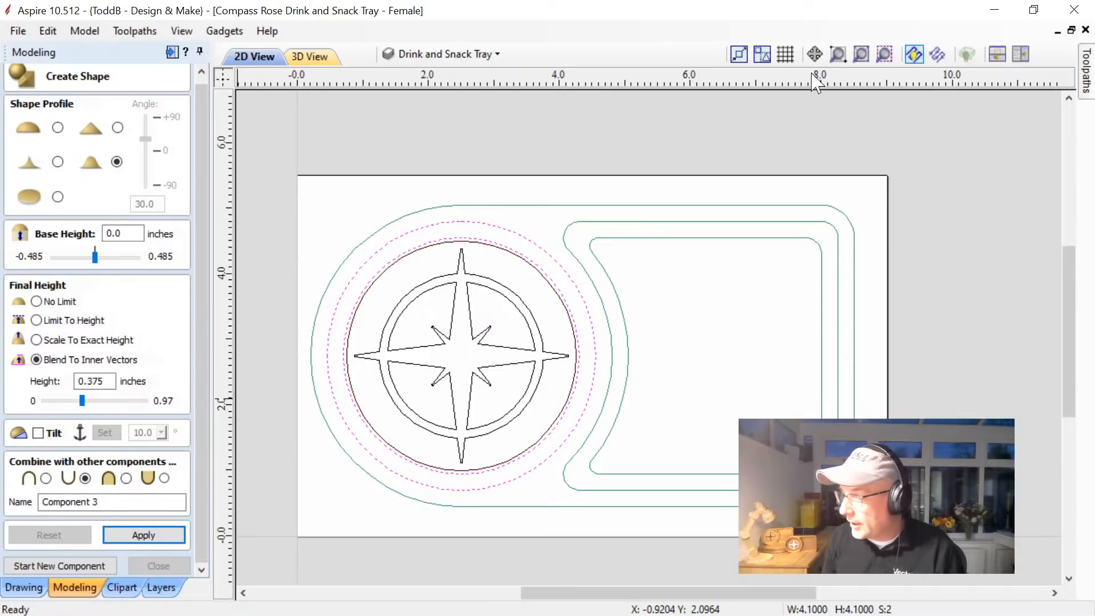
Inspect the round recess with the 2D and 3D views stacked together, and start a new component.
left_click(998, 55)
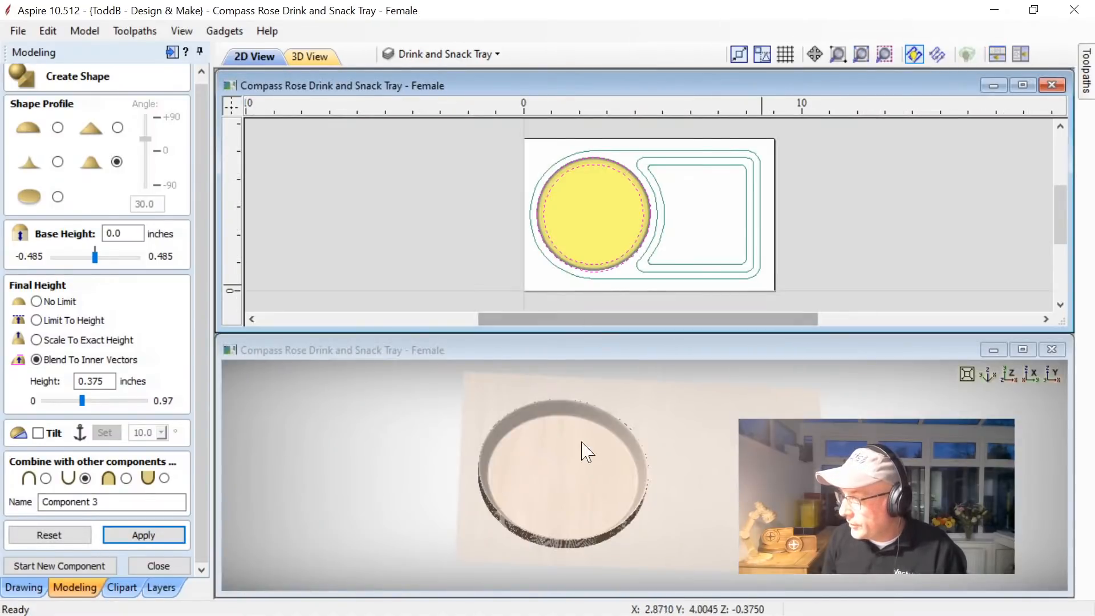
mouse_move(589, 477)
left_mouse_down()
mouse_move(603, 432)
mouse_move(580, 484)
left_mouse_up()
scroll(480, 435, "up", 3)
scroll(480, 435, "up", 2)
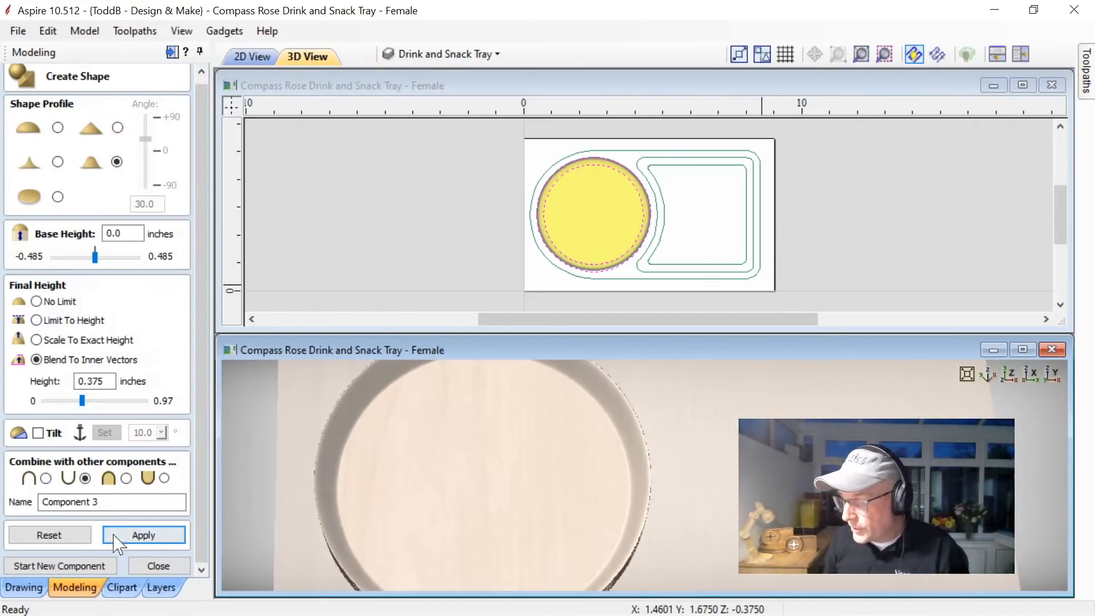
left_click(81, 568)
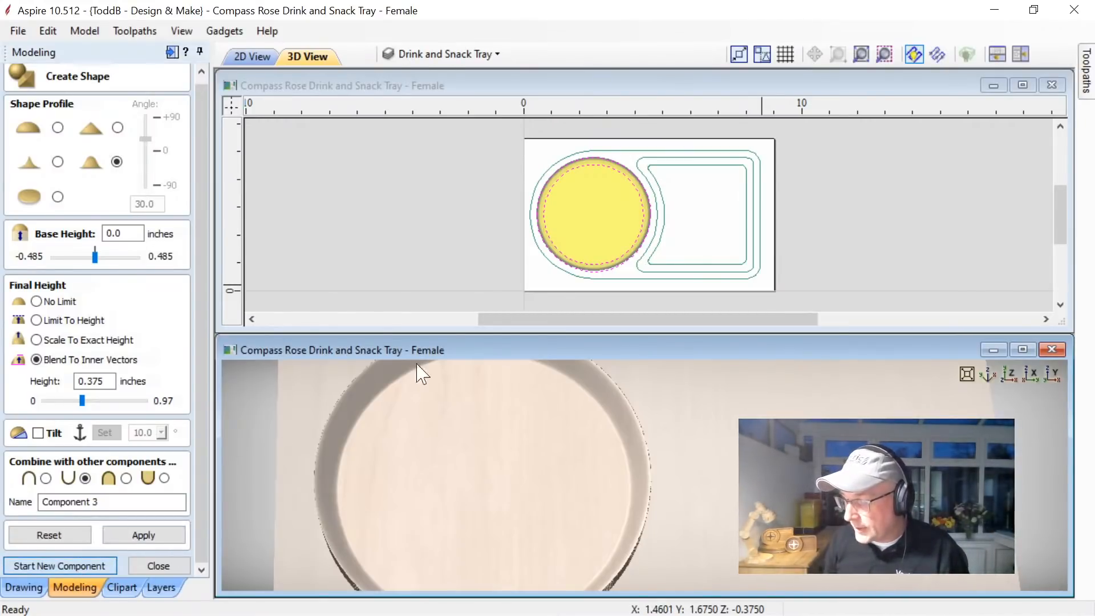
Create a subtracted smooth-profile shape from the snack recess's outer and inner outlines, blended to inner vectors at 0.375 inches, and view it full-size in 3D.
left_click(650, 260)
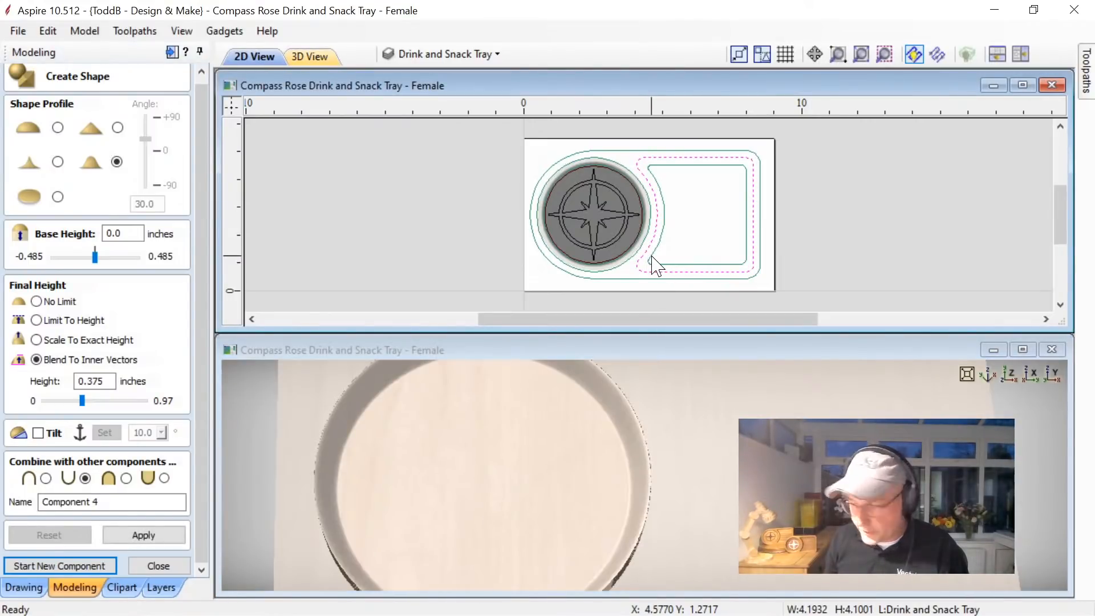
left_click(651, 258, "shift")
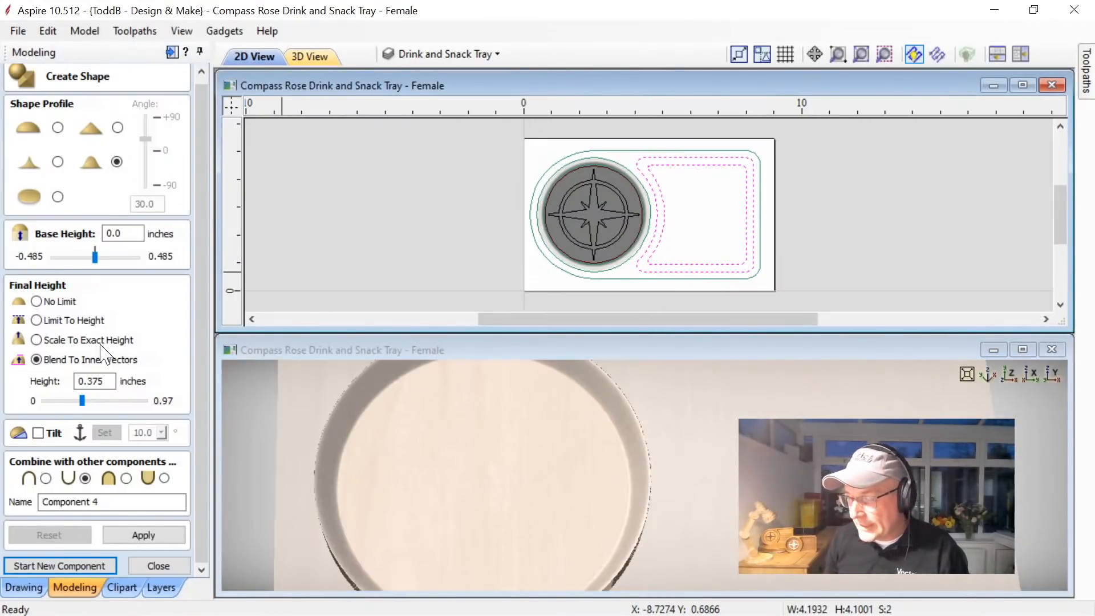
left_click(116, 534)
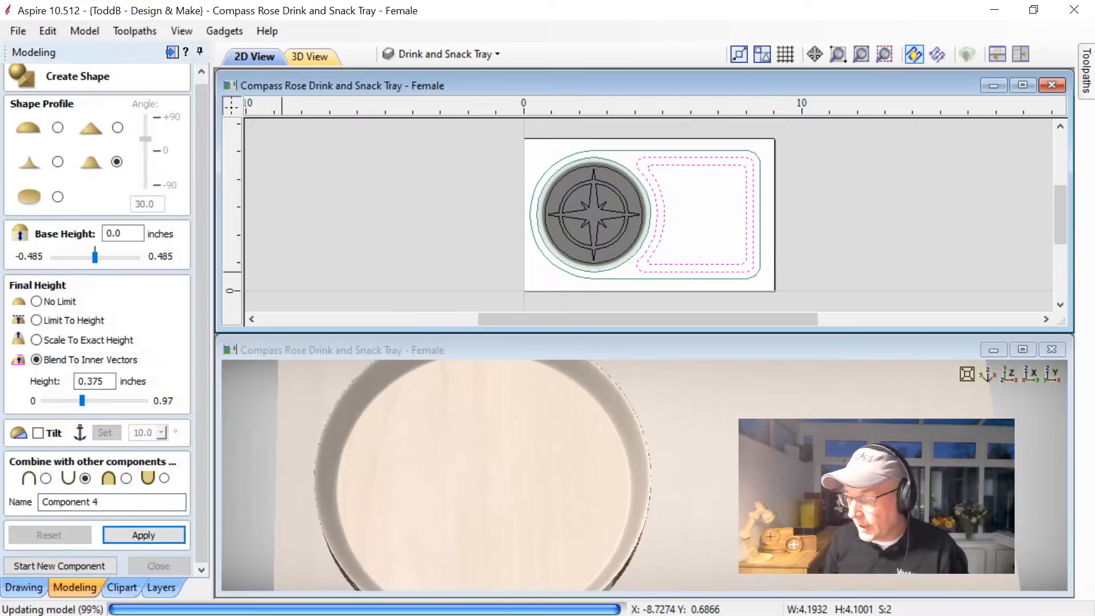
left_click(161, 566)
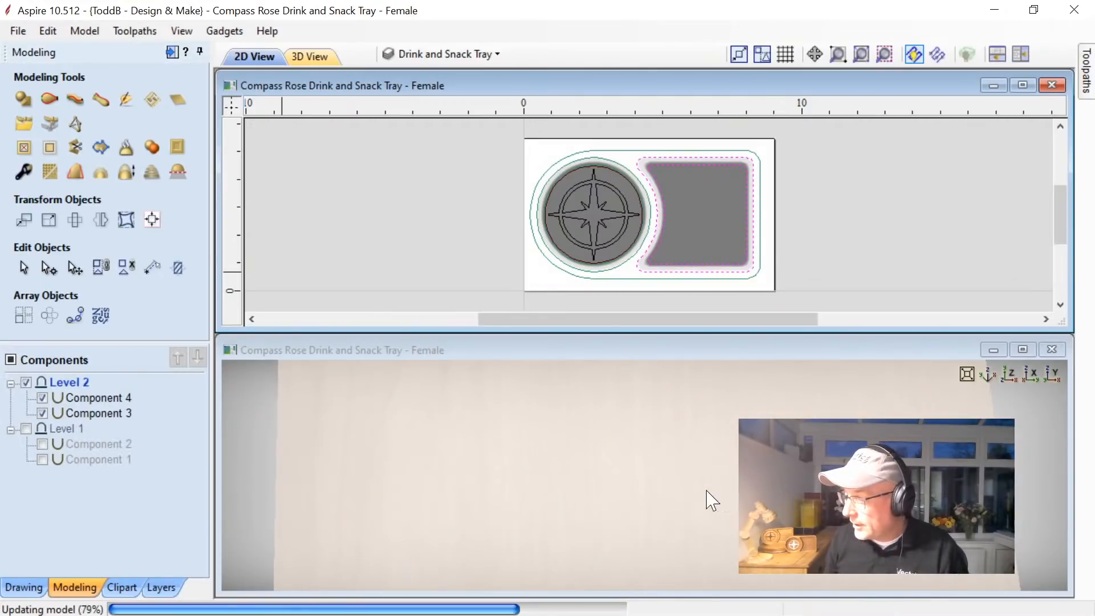
left_click(1023, 349)
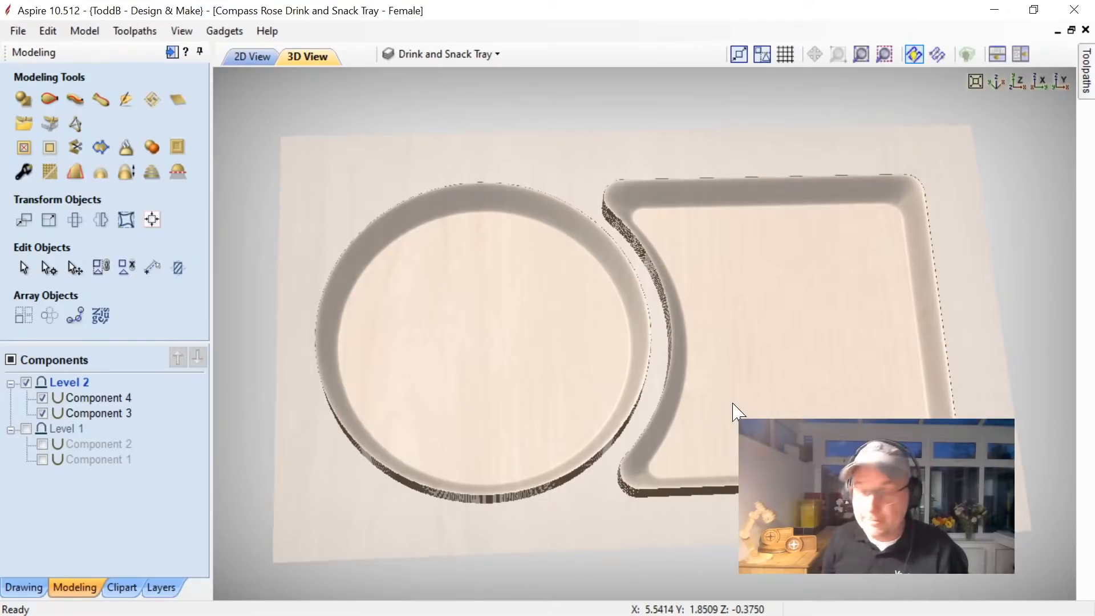
Hide Level 2 with its Component 4 and Component 3, and show Level 1 with its components again.
left_click(39, 394)
left_click(42, 412)
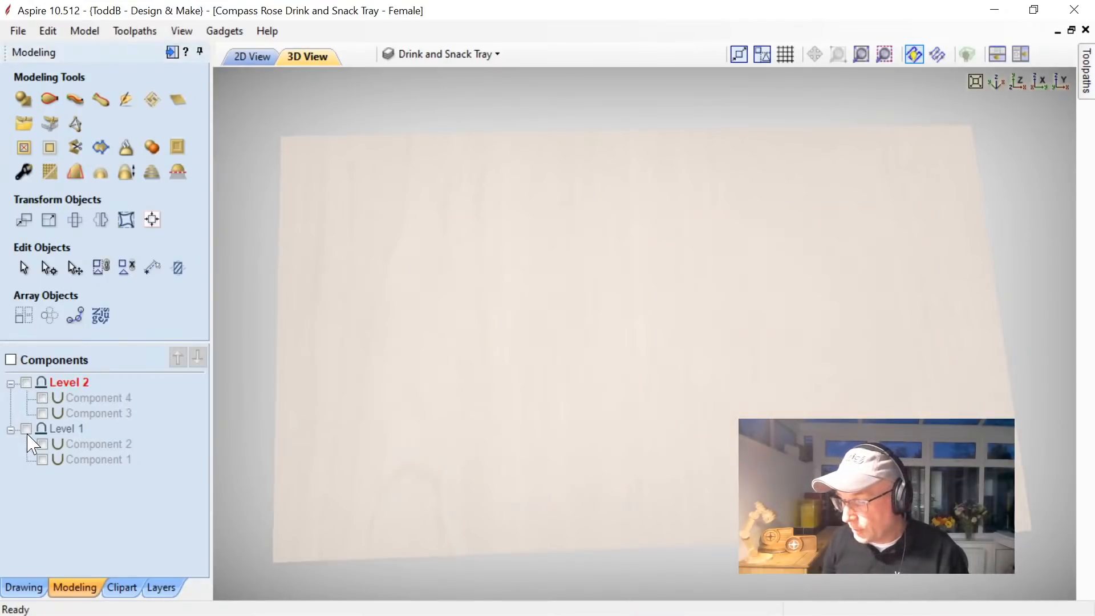
left_click(26, 428)
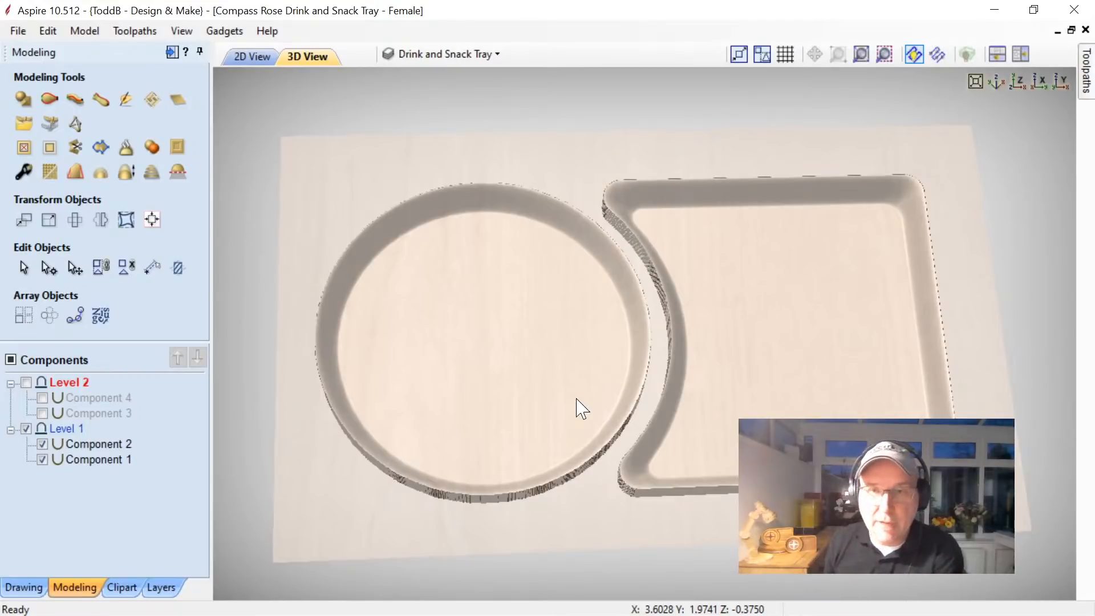
Keep the toolpath operations and toolpath list permanently open, with the 2D and 3D views arranged side by side.
left_click(1022, 55)
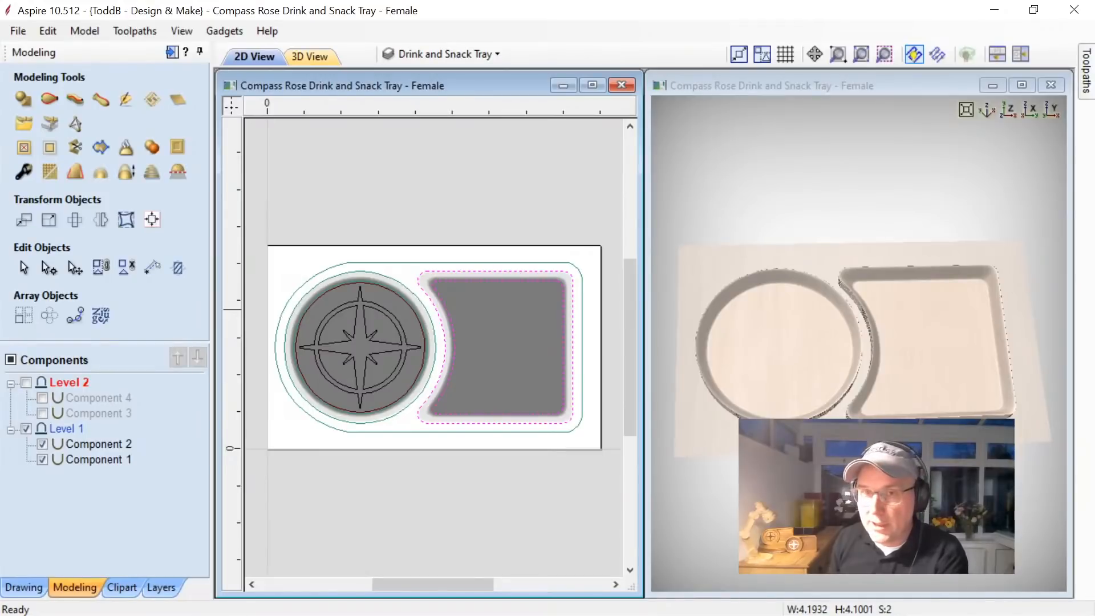
left_click_drag(876, 496, 524, 515)
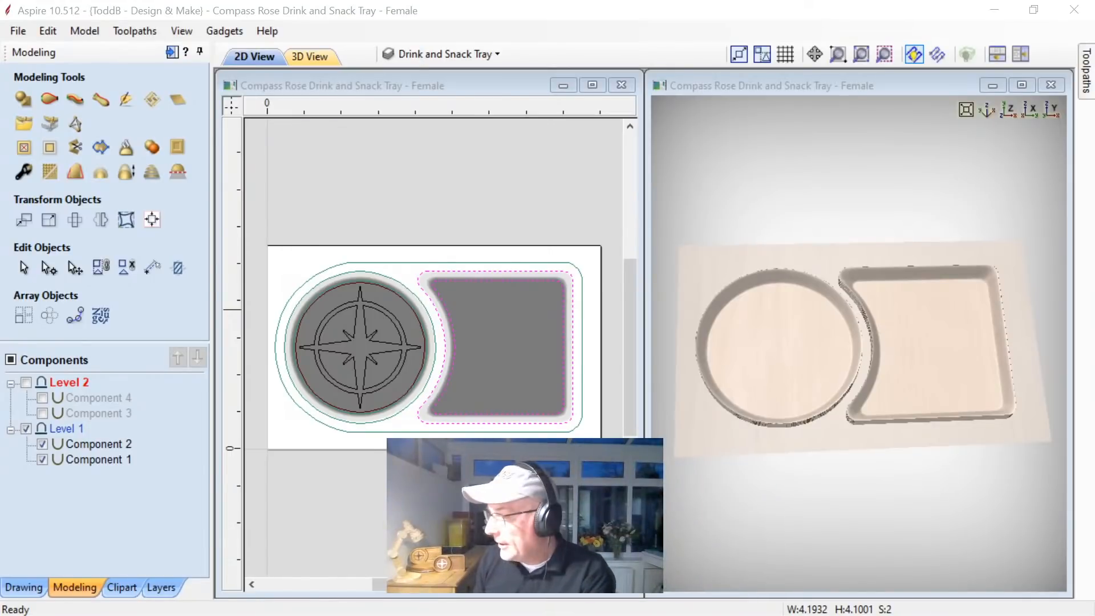
mouse_move(634, 300)
left_mouse_down()
mouse_move(631, 268)
mouse_move(632, 322)
left_mouse_up()
left_click(1086, 67)
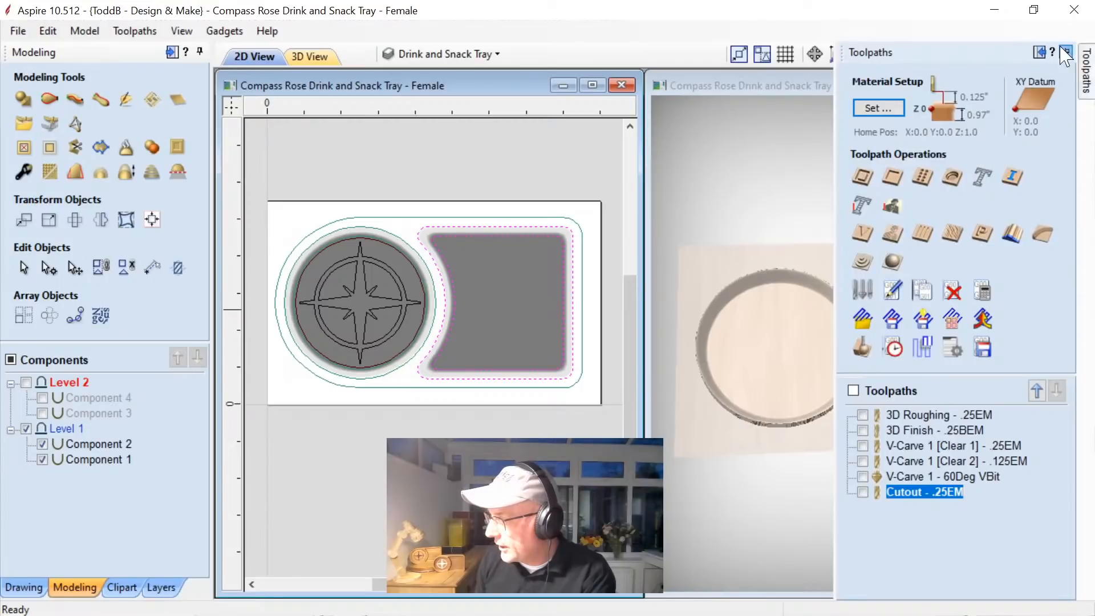
left_click(1065, 53)
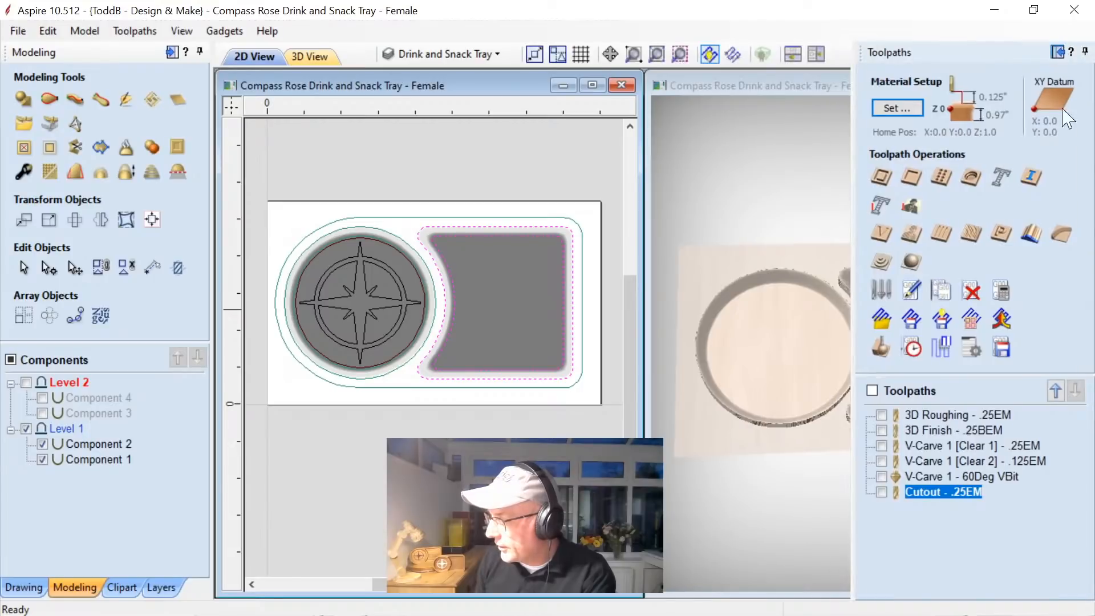
left_click(810, 57)
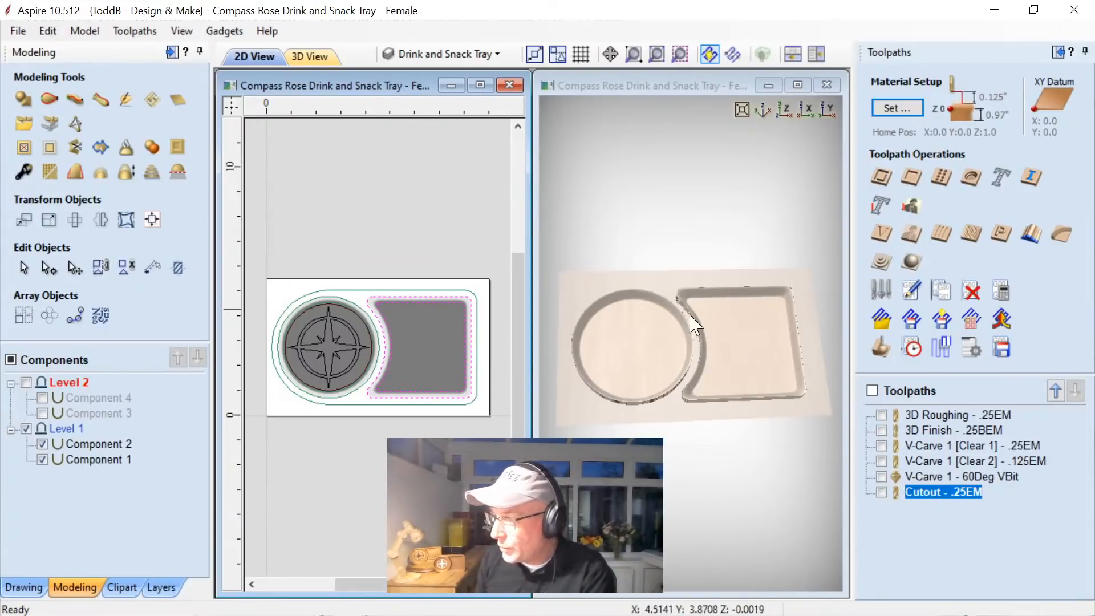
Recalculate the 3D Roughing - .25EM toolpath with its existing Z Level settings and preview it on the material.
double_click(952, 415)
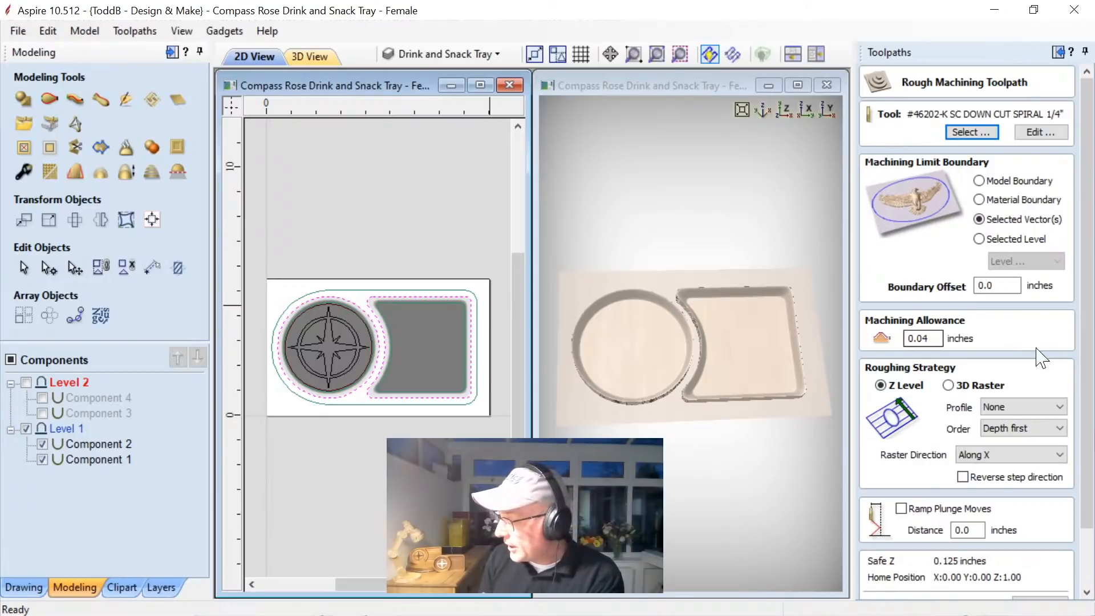
scroll(1090, 393, "down", 2)
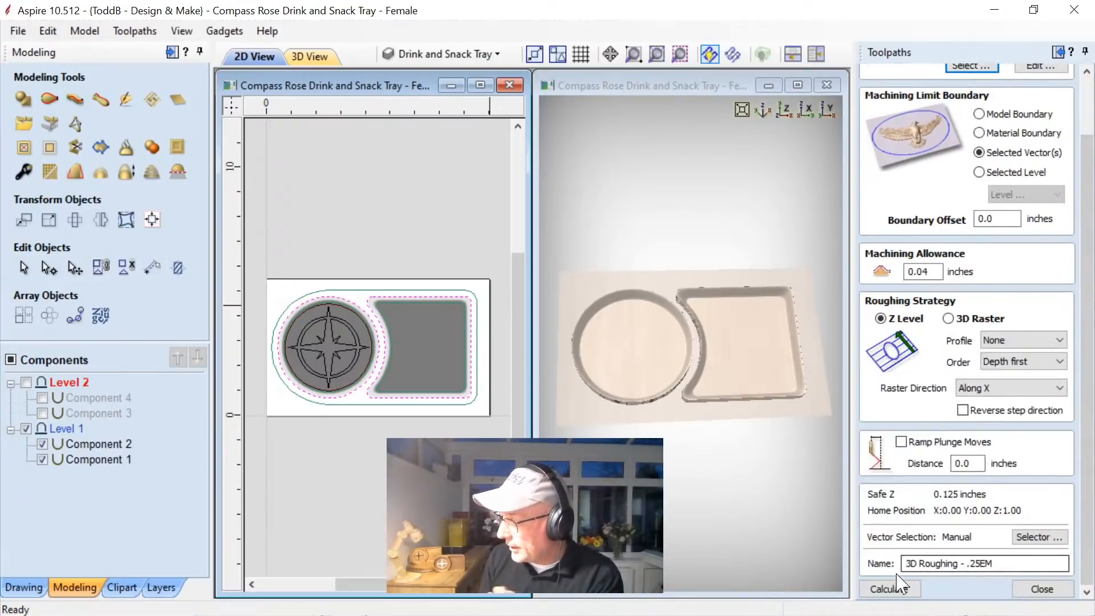
left_click(889, 589)
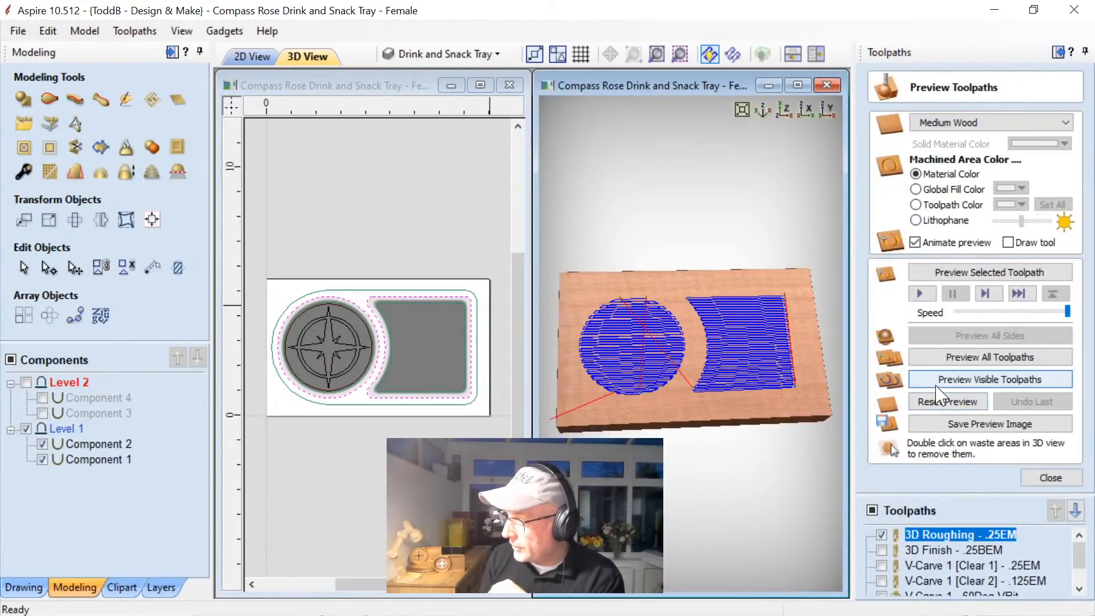
left_click(935, 386)
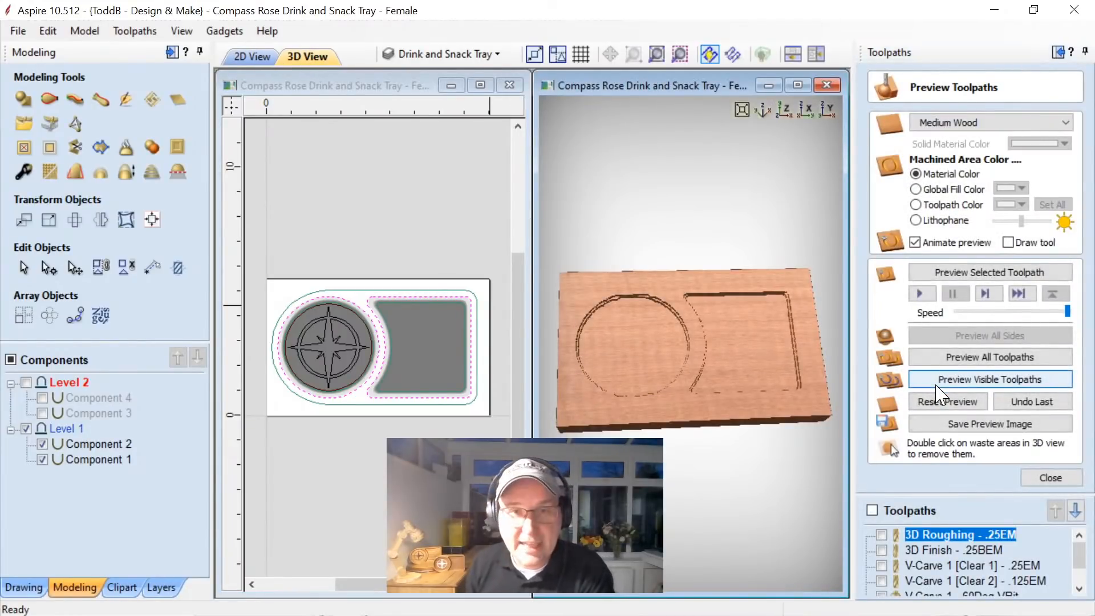
Recalculate the 3D Finish - .25BEM toolpath with the offset strategy, preview it, inspect the recesses, and close the preview.
double_click(947, 550)
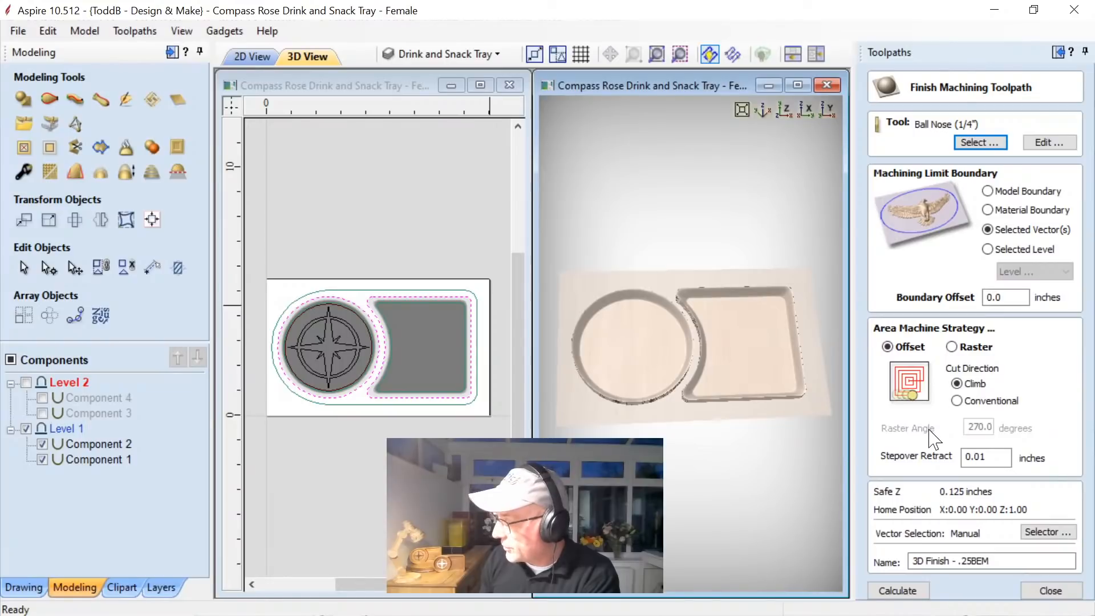
left_click(894, 593)
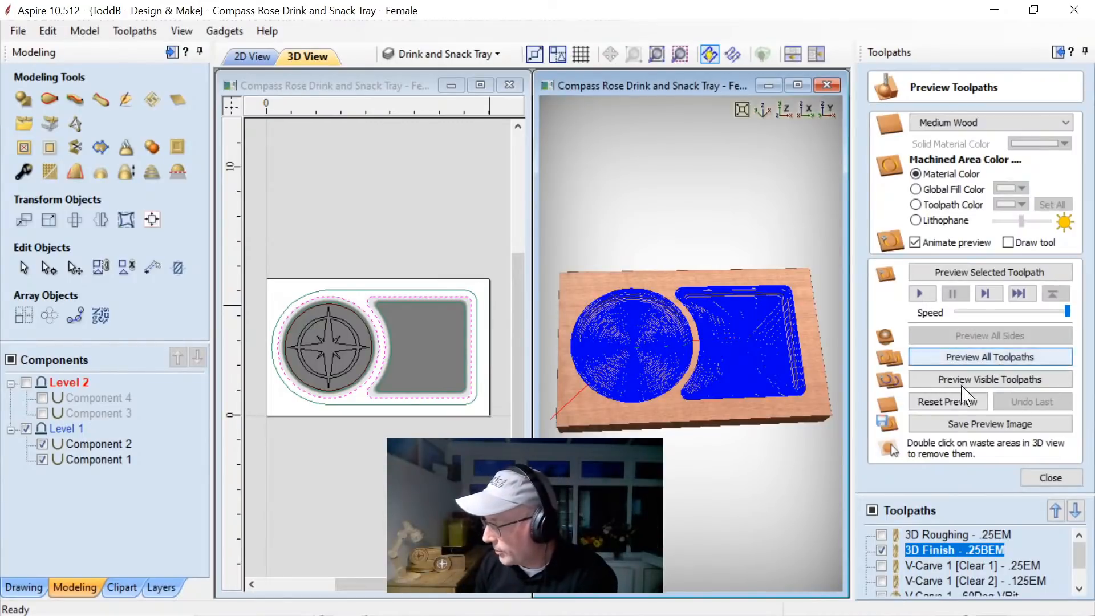
left_click(940, 385)
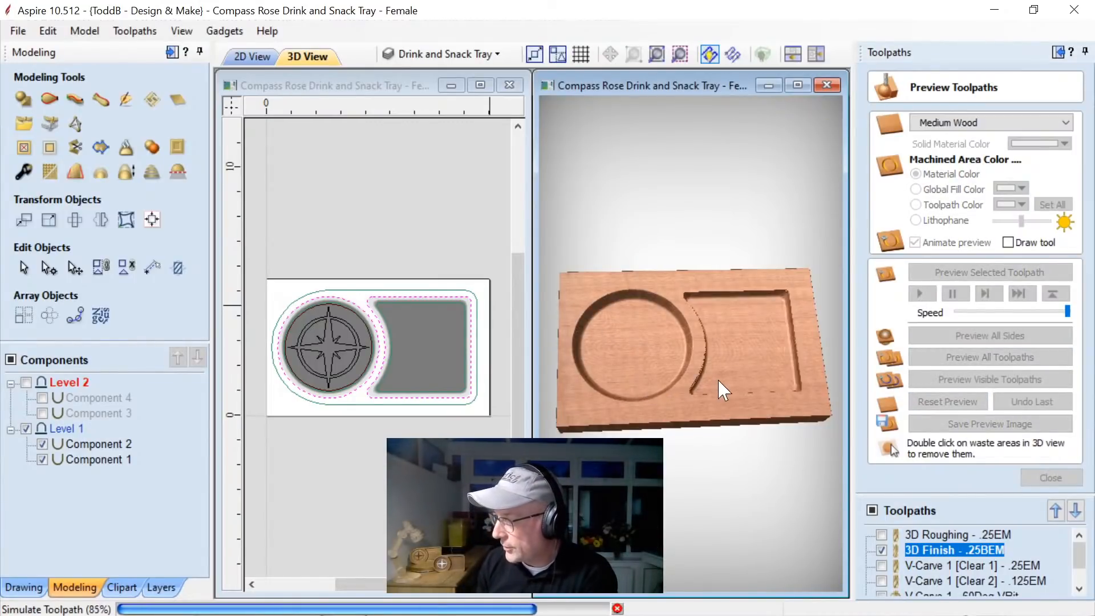
left_click_drag(721, 393, 692, 425)
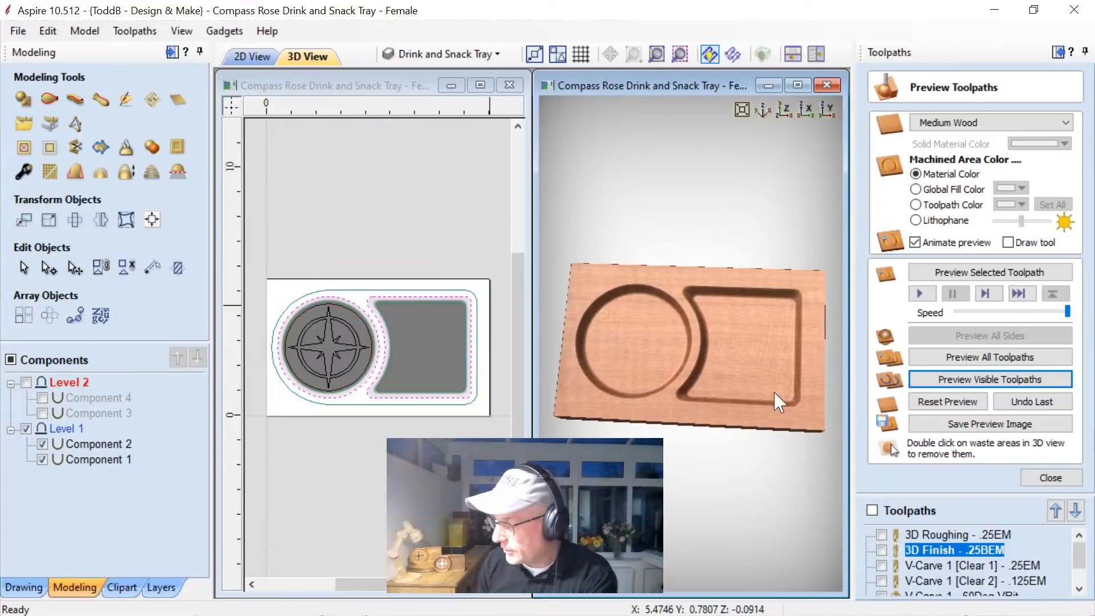
left_click(1047, 477)
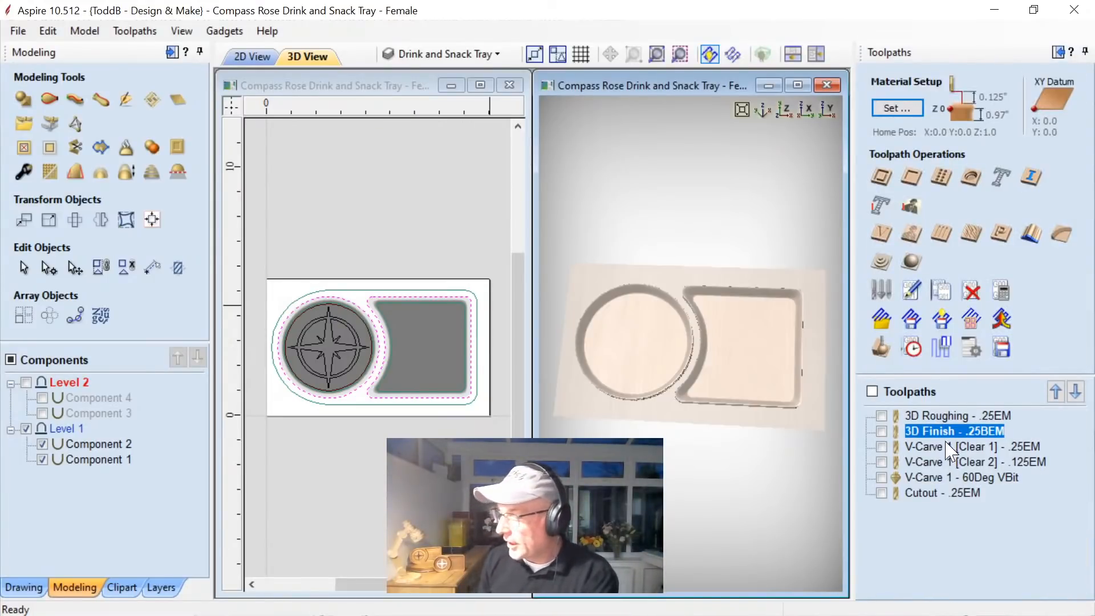
Recalculate the compass rose's V-Carve 1 toolpaths with both clearance tools, projected onto the 3D model, and inspect them close up in 3D.
mouse_move(951, 479)
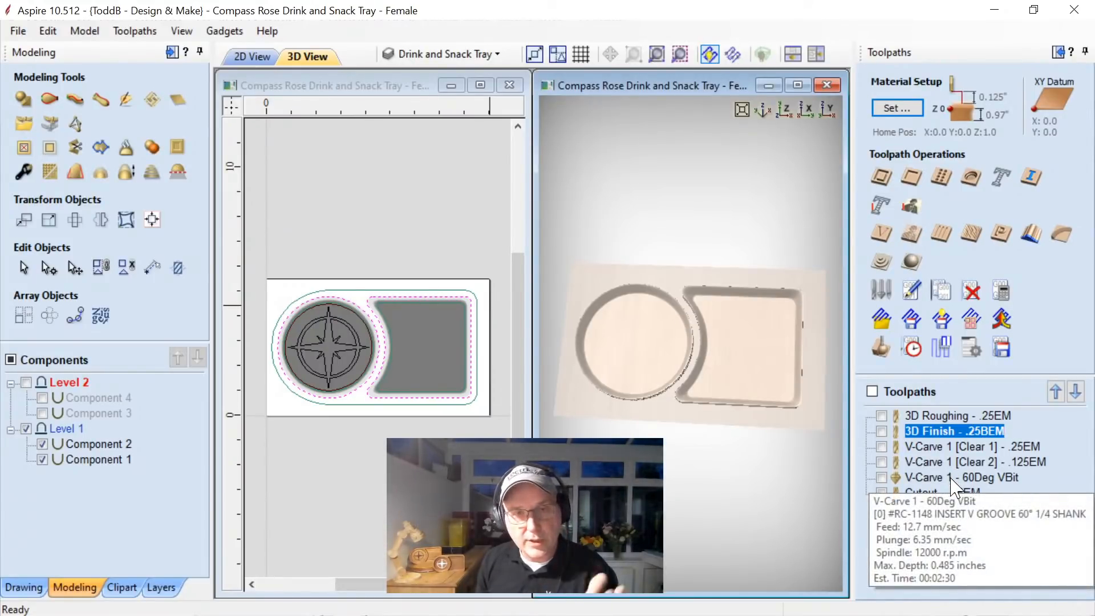
double_click(957, 448)
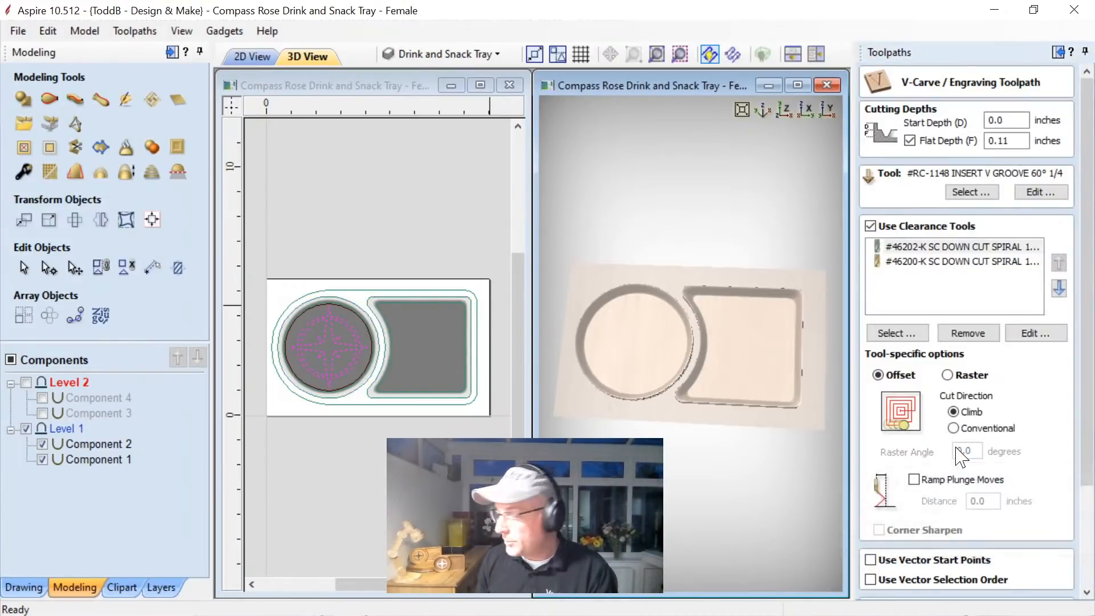
scroll(1090, 397, "down", 3)
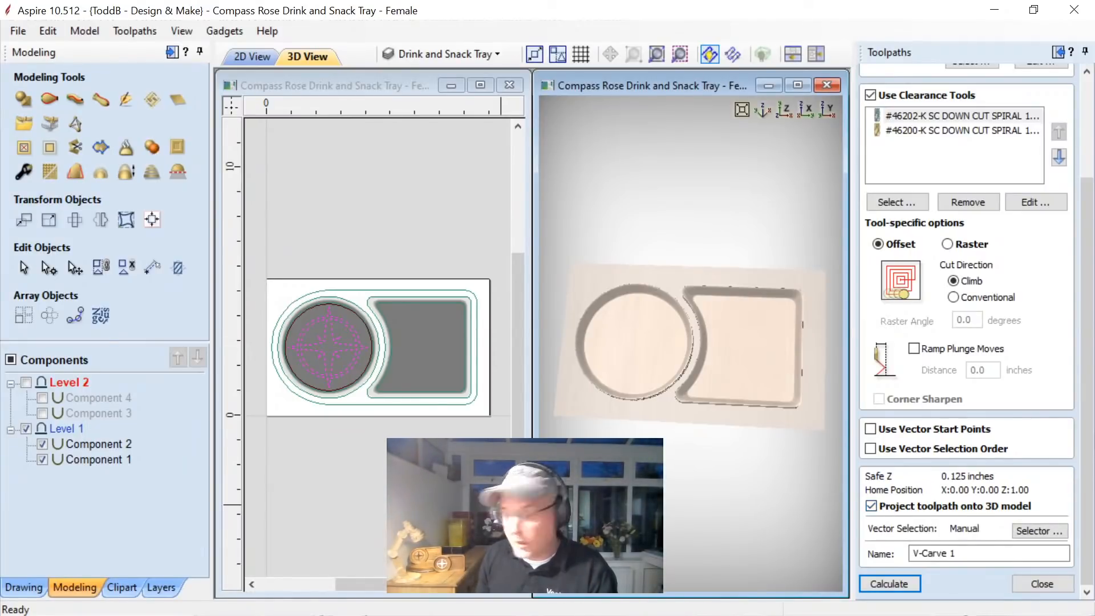
left_click(888, 585)
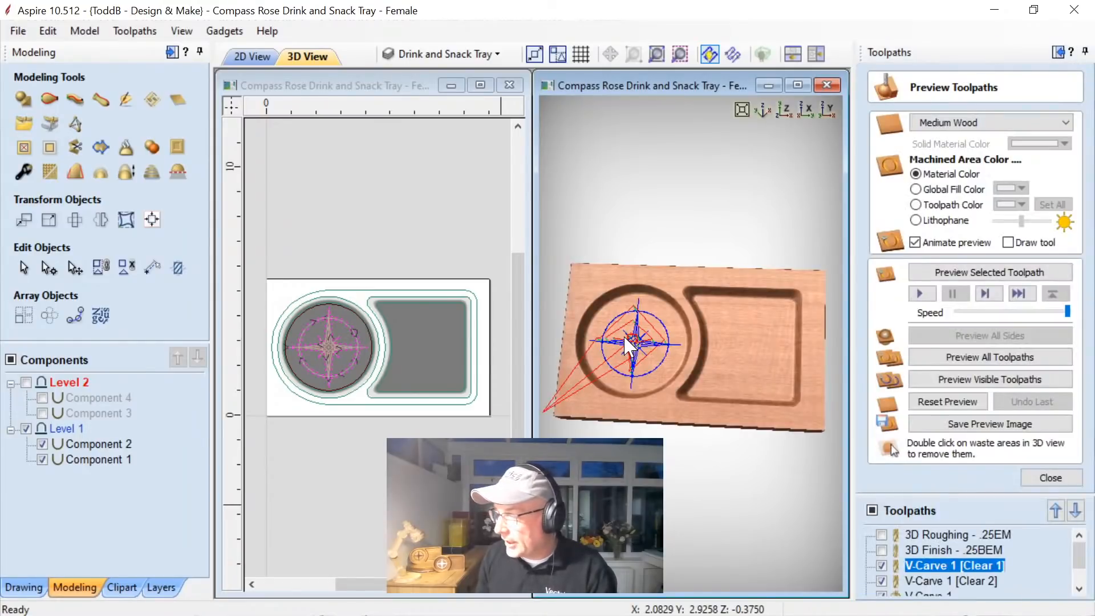
left_click_drag(661, 479, 679, 457)
scroll(627, 334, "up", 4)
left_click(1050, 477)
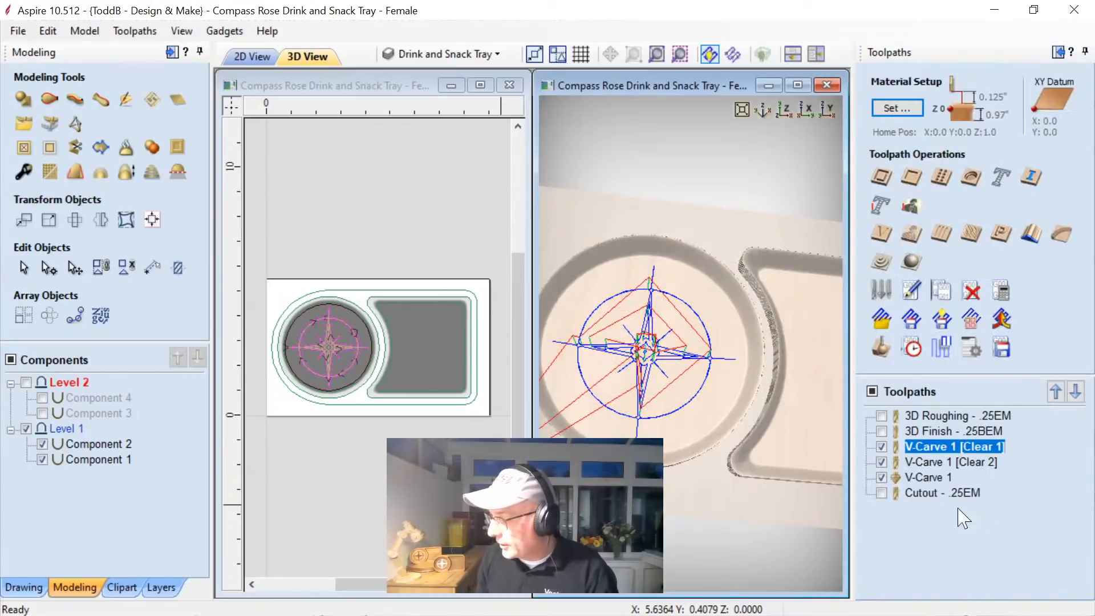
Preview the three visible V-Carve 1 toolpaths together on the compass rose in the round recess.
left_click(881, 348)
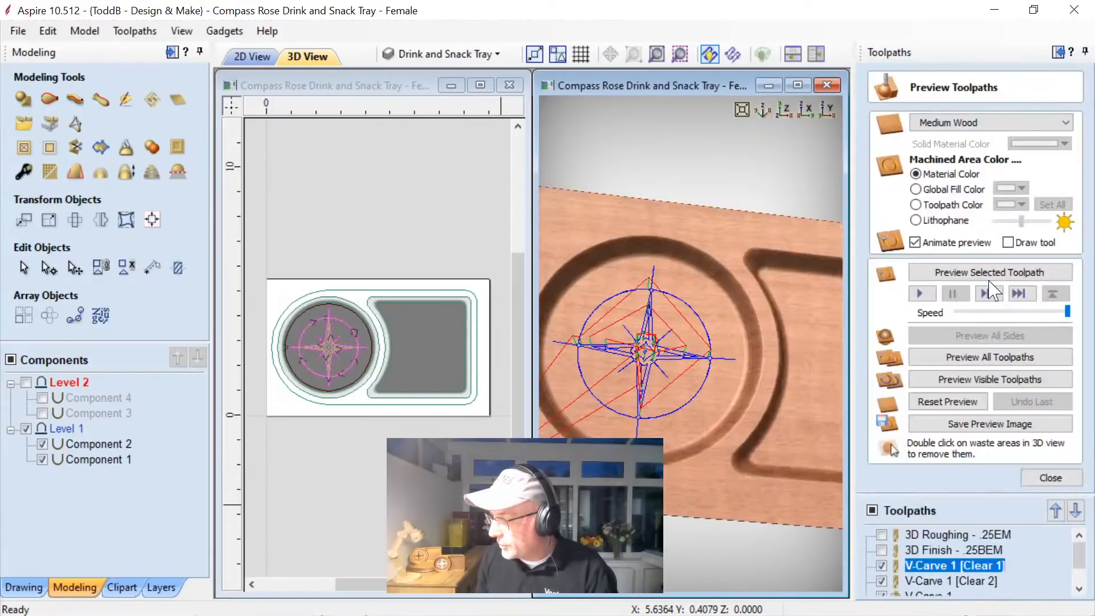
left_click(995, 378)
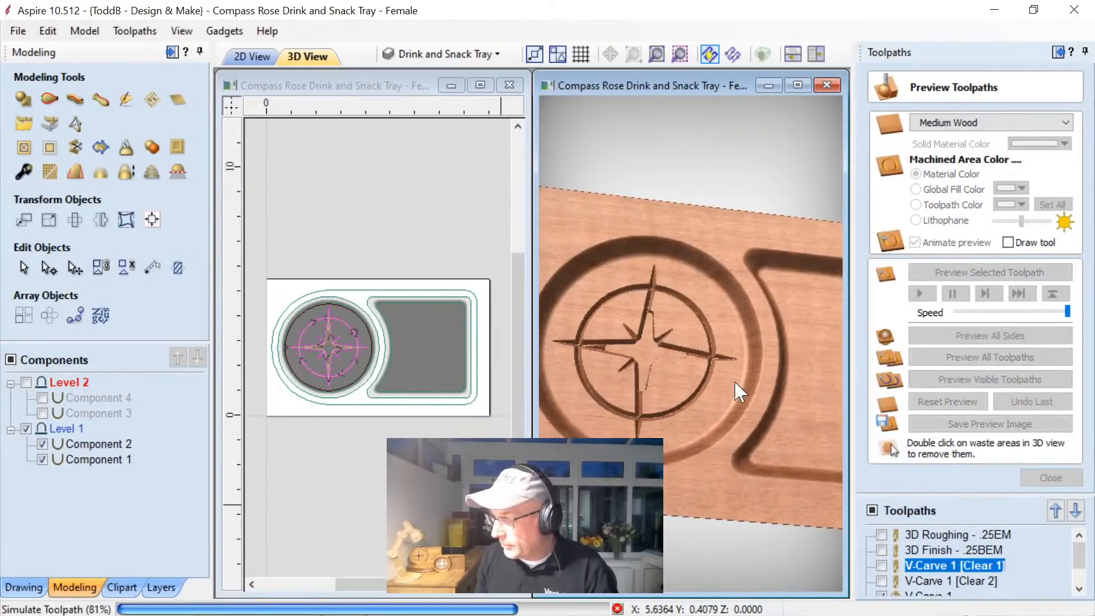
scroll(687, 444, "down", 2)
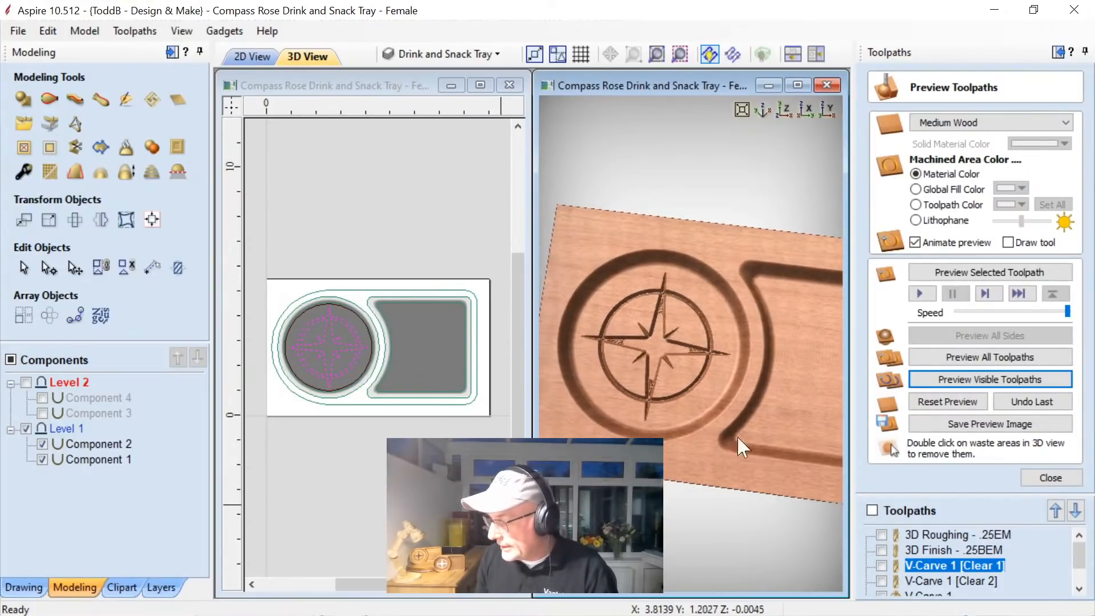
Preview the Cutout - .25EM toolpath around the tray's outer outline and inspect the carved tray from a tilted angle.
left_click_drag(1079, 559, 1079, 576)
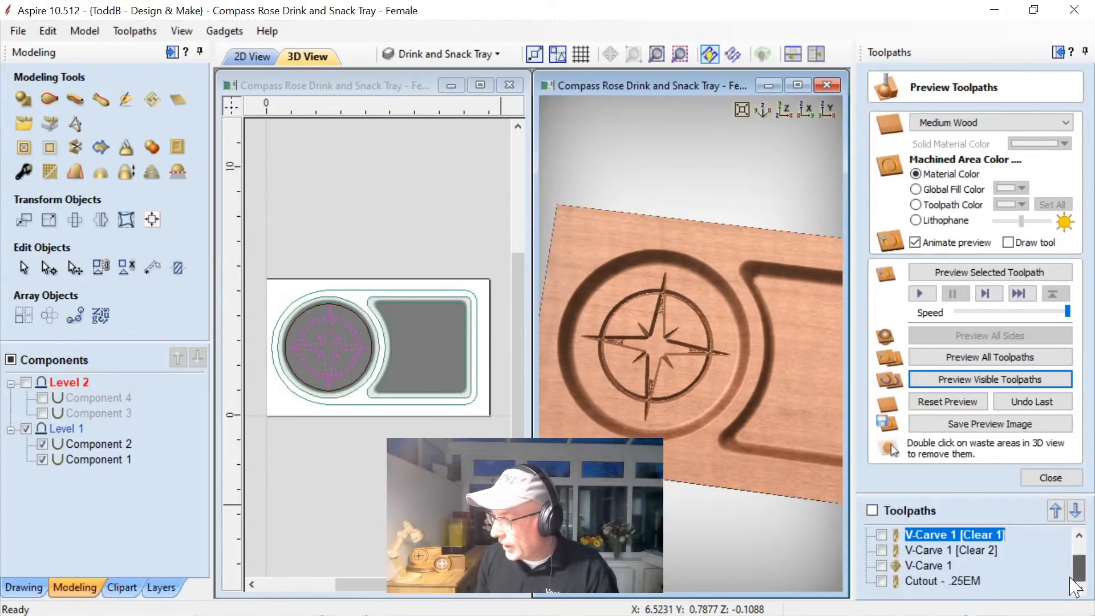
left_click(920, 581)
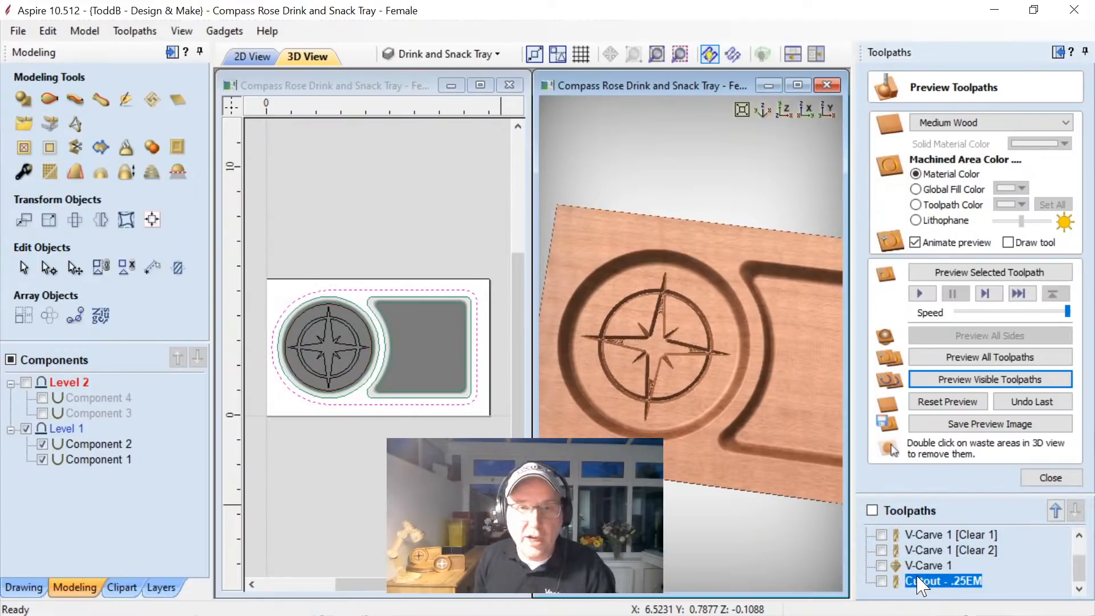
left_click(882, 581)
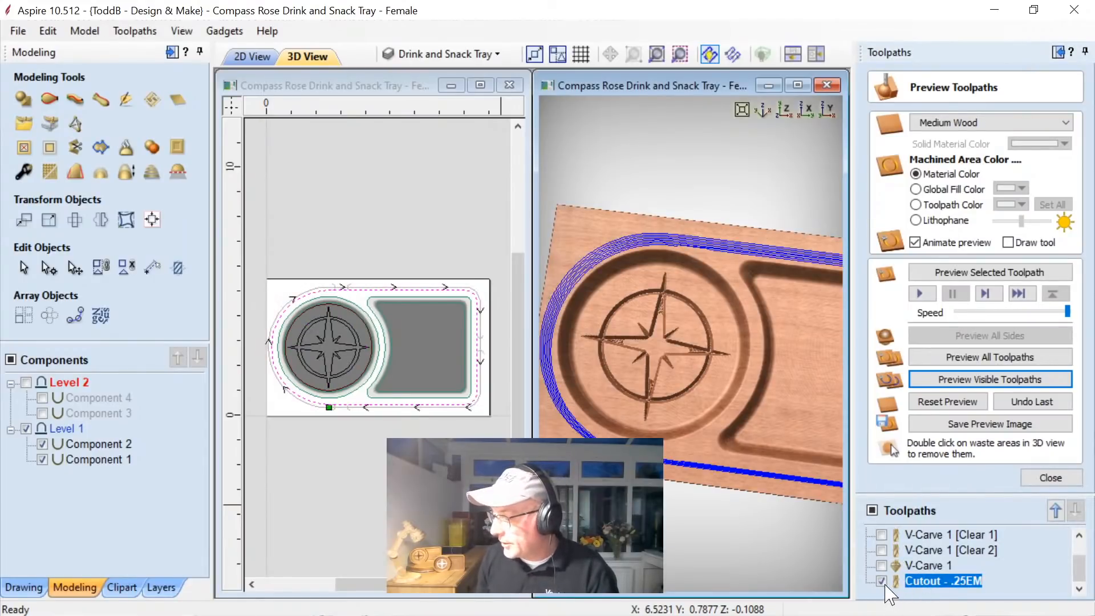
left_click(936, 383)
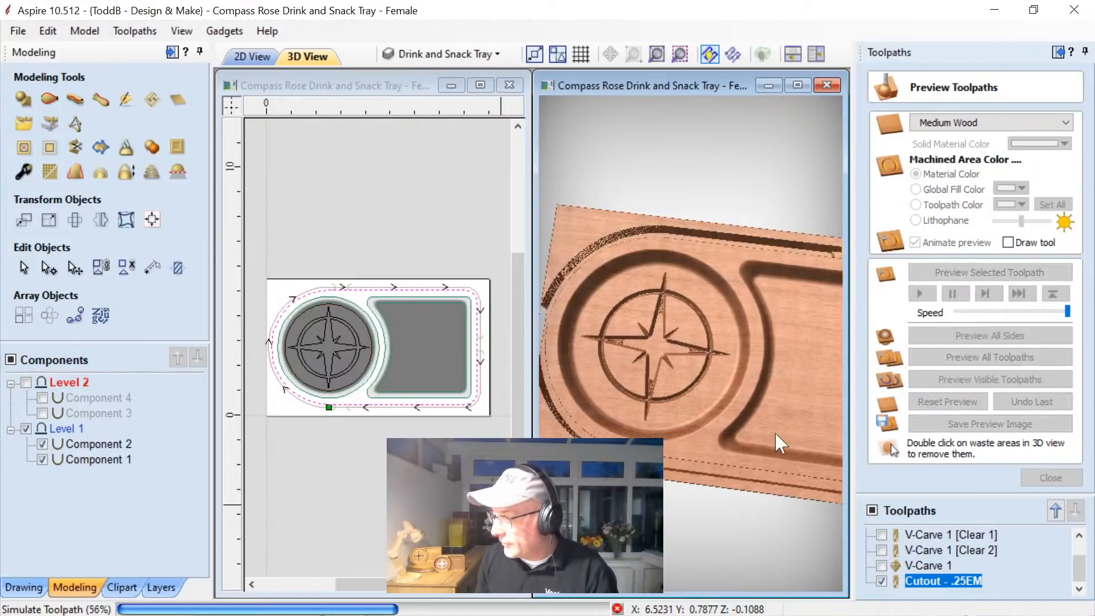
left_click_drag(747, 483, 713, 437)
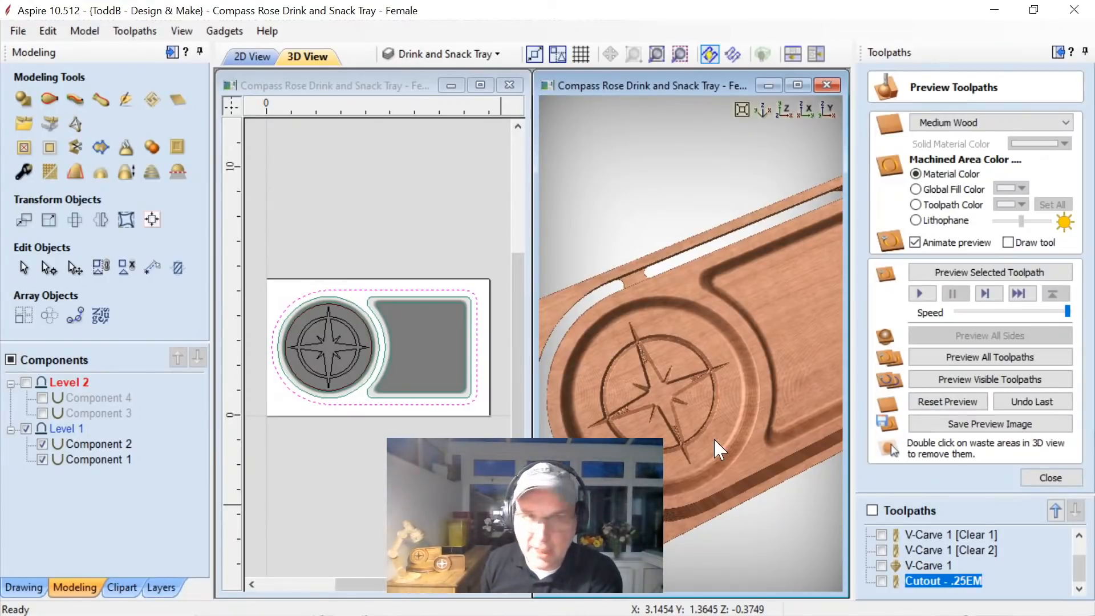
left_click_drag(648, 404, 718, 333)
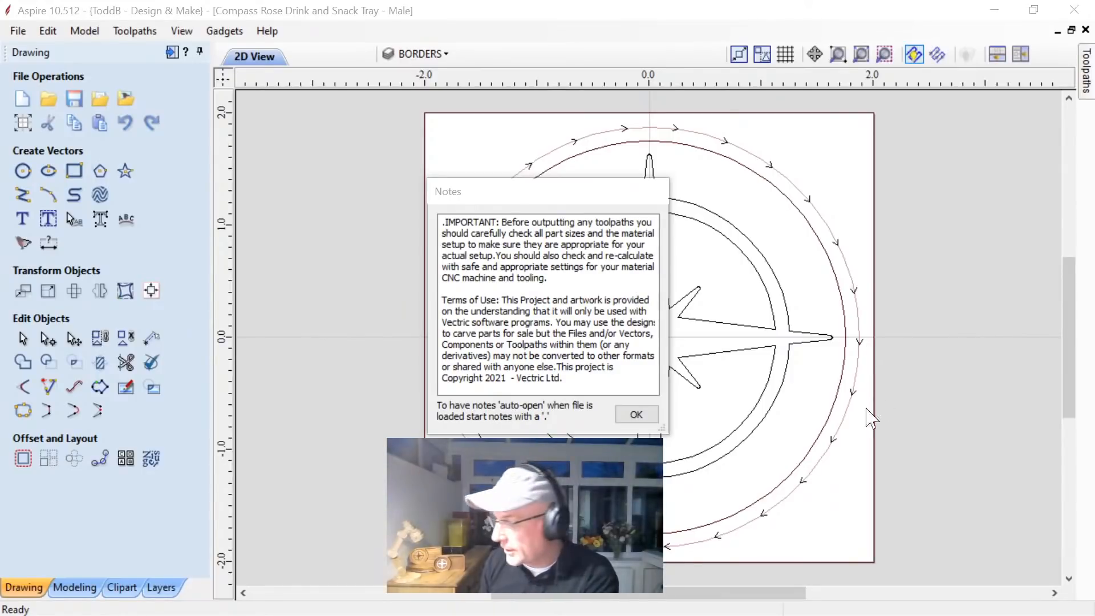
Dismiss the male project's notes, select the inner of the two outlines around the compass rose, and review the listed V-Carve and Cutout toolpaths.
left_click(636, 414)
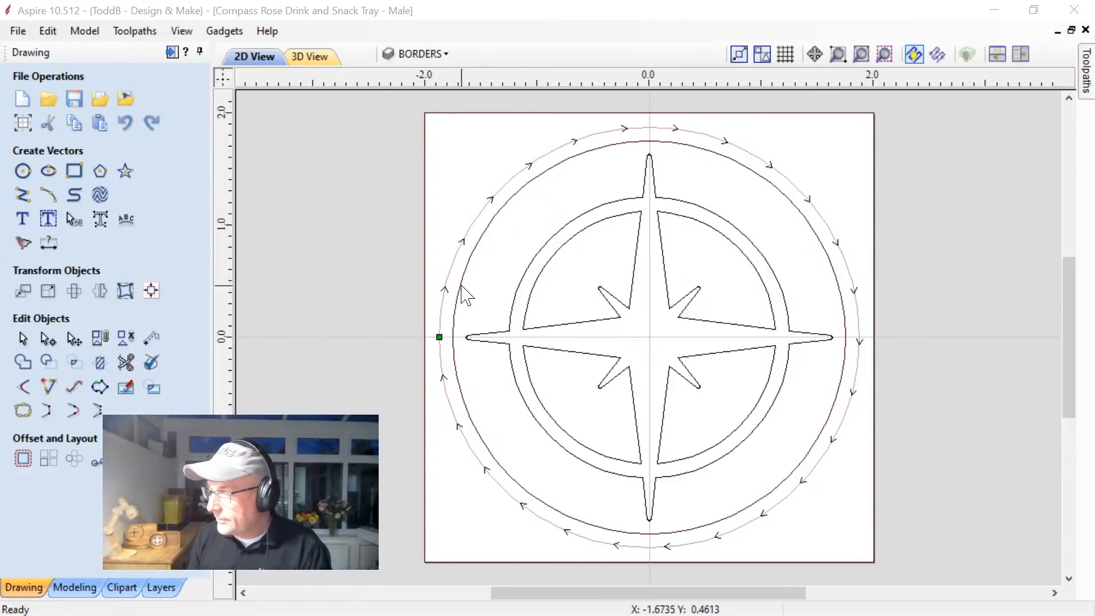
left_click(462, 286)
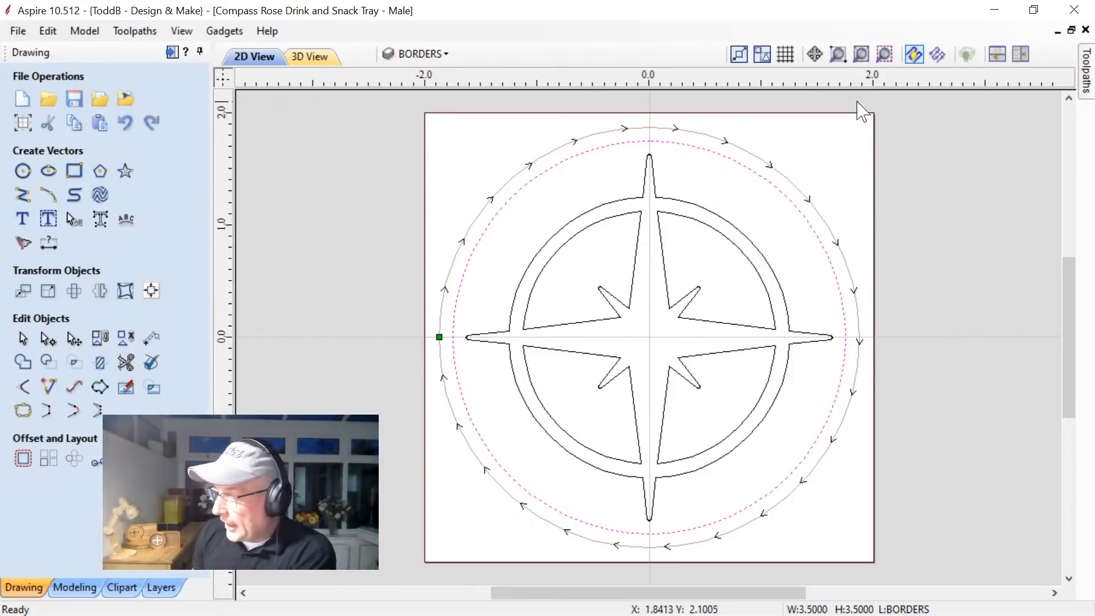
left_click(1085, 64)
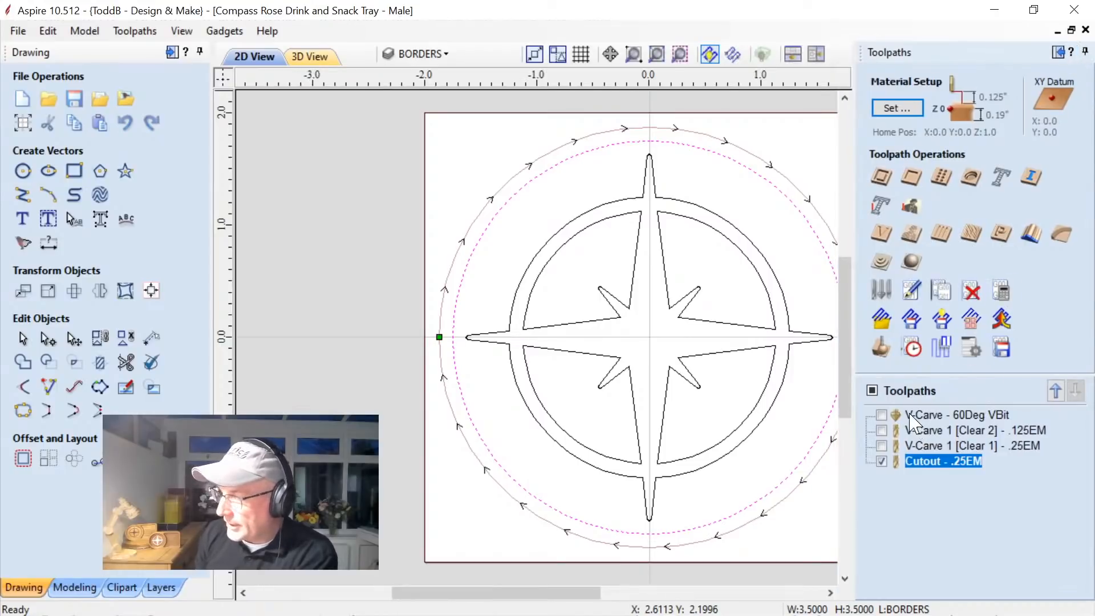
mouse_move(911, 424)
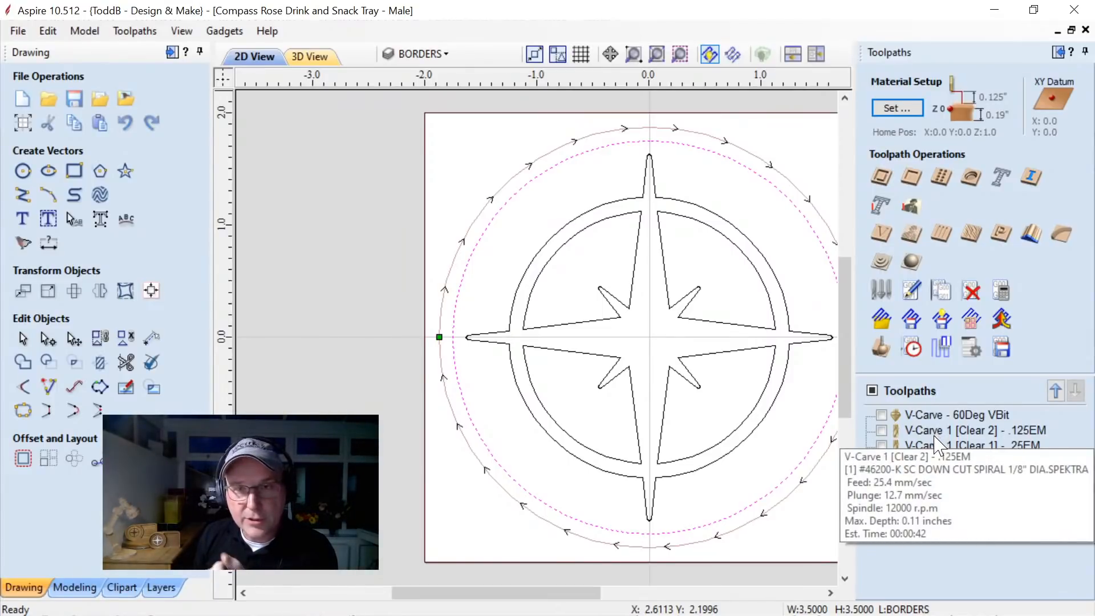
left_click(938, 461)
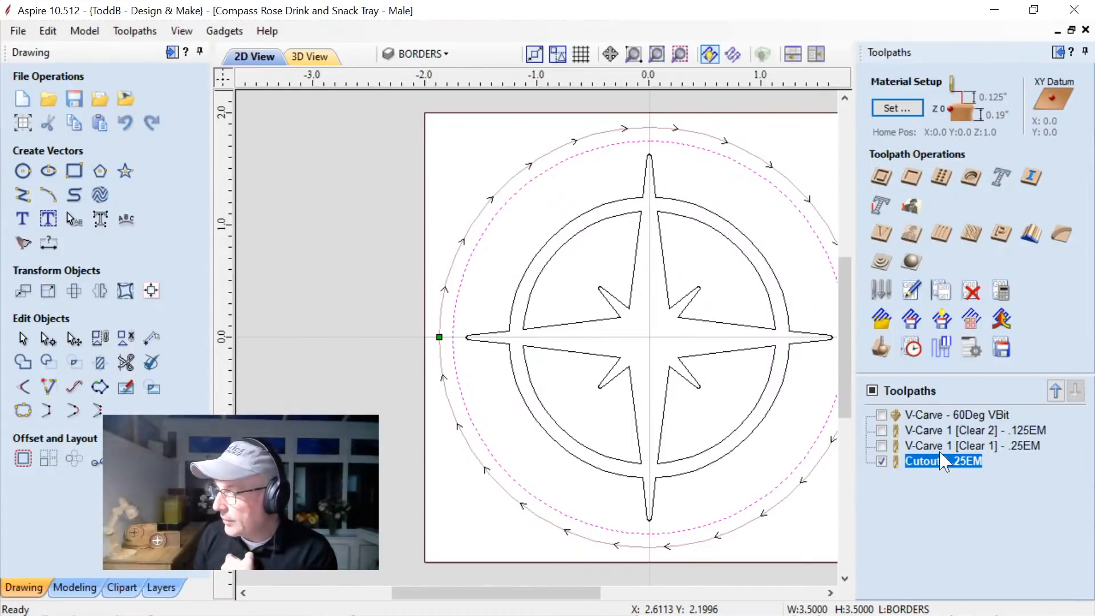
mouse_move(924, 434)
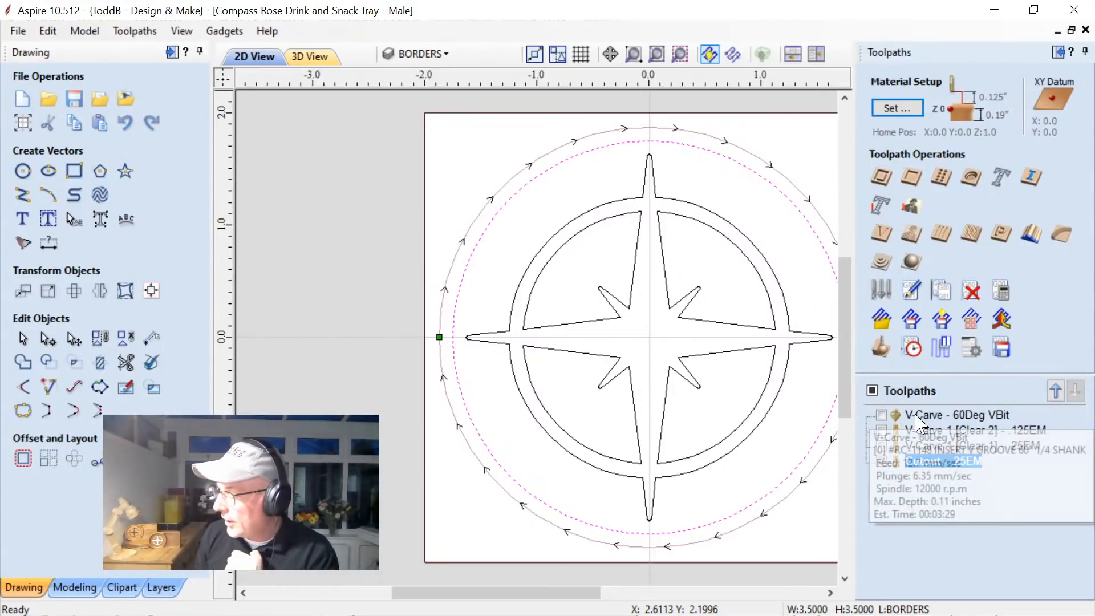
Preview all of the male project's toolpaths together in 3D and tilt the view of the carved compass rose.
left_click(889, 359)
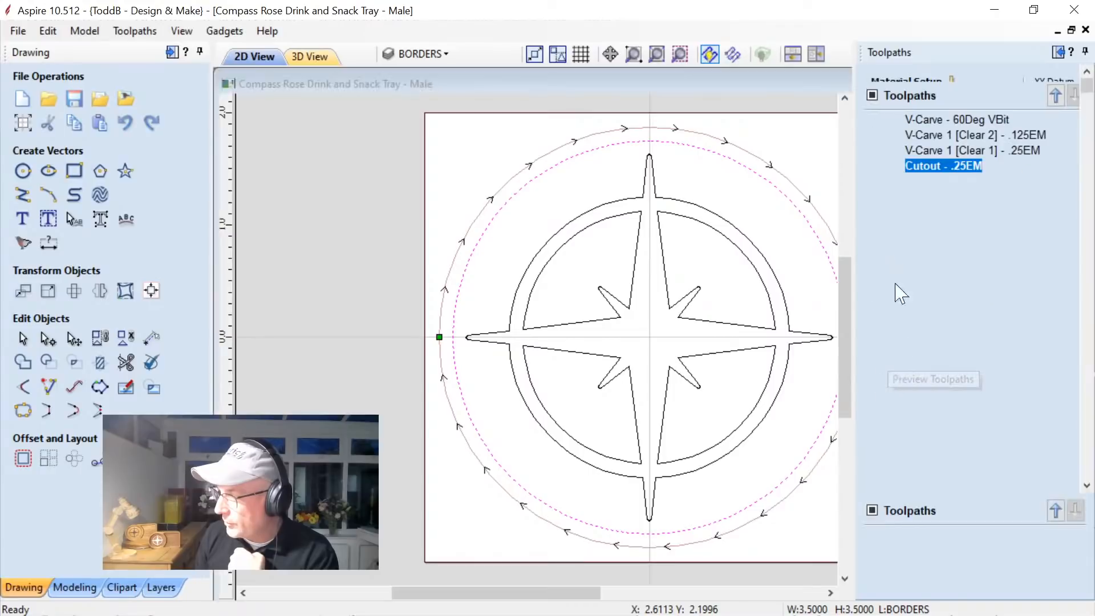
left_click(975, 358)
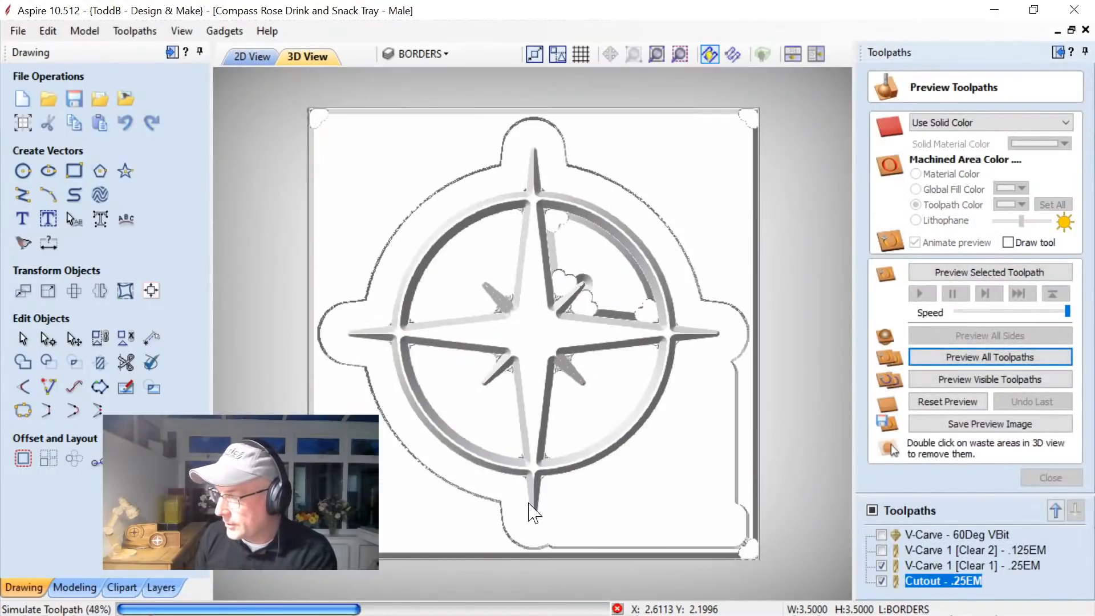
left_click_drag(561, 471, 581, 398)
Remove the four waste corners around the round compass rose inlay in the preview and inspect the remaining disc.
double_click(312, 554)
left_click_drag(445, 452, 424, 378)
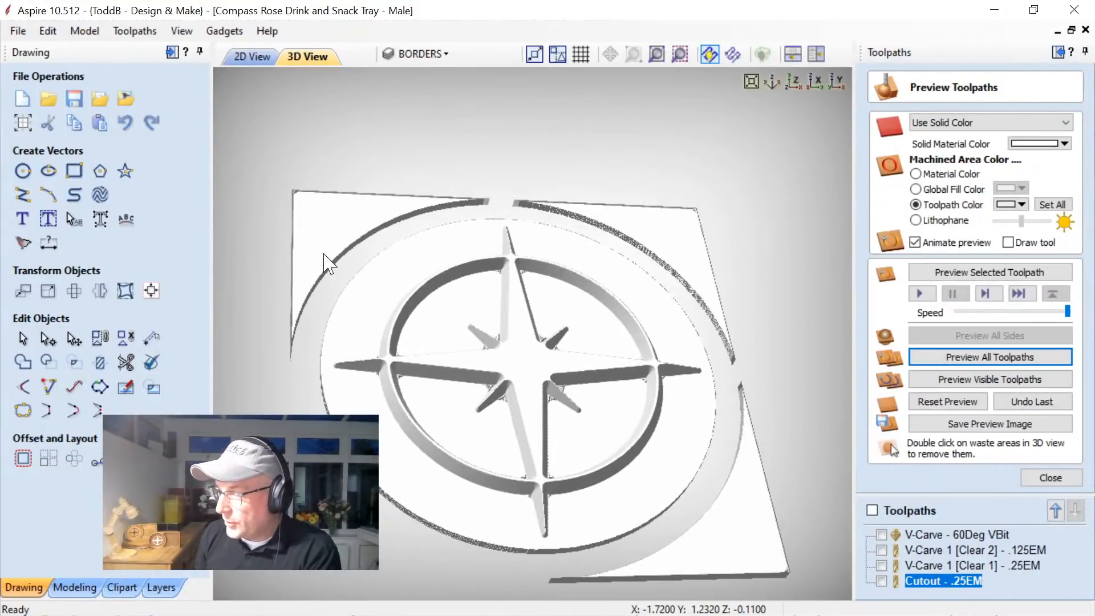
double_click(324, 254)
double_click(674, 228)
double_click(723, 513)
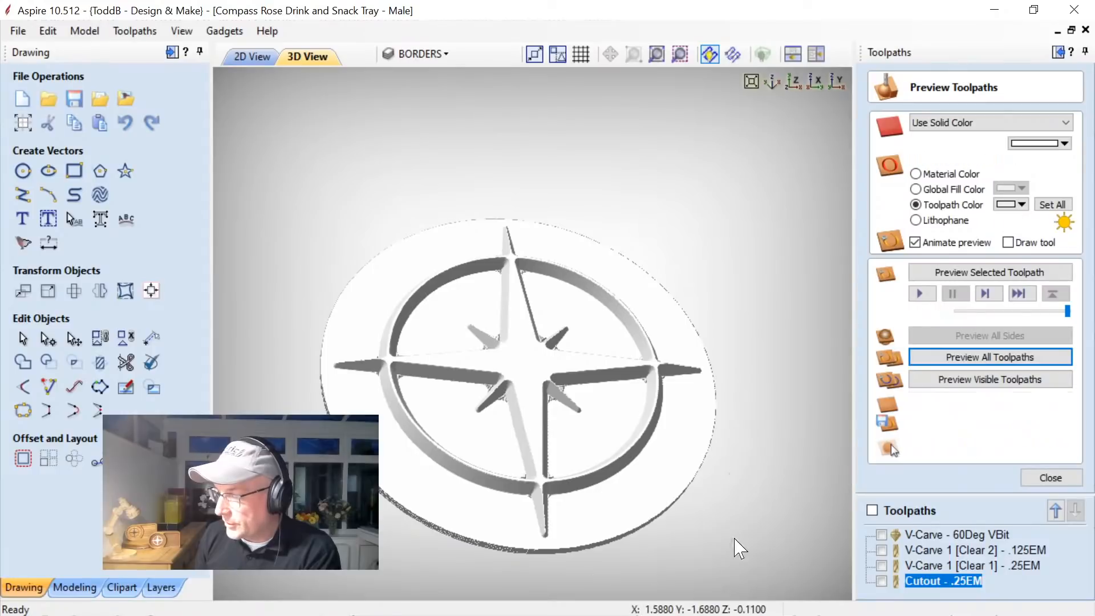
left_click_drag(501, 496, 478, 484)
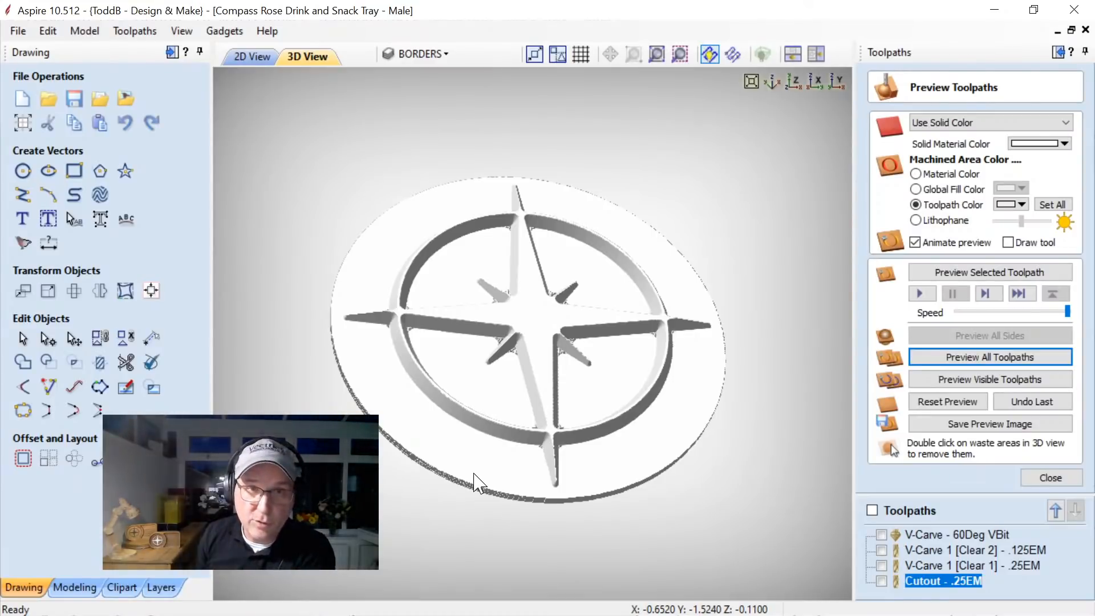
left_click_drag(497, 448, 508, 429)
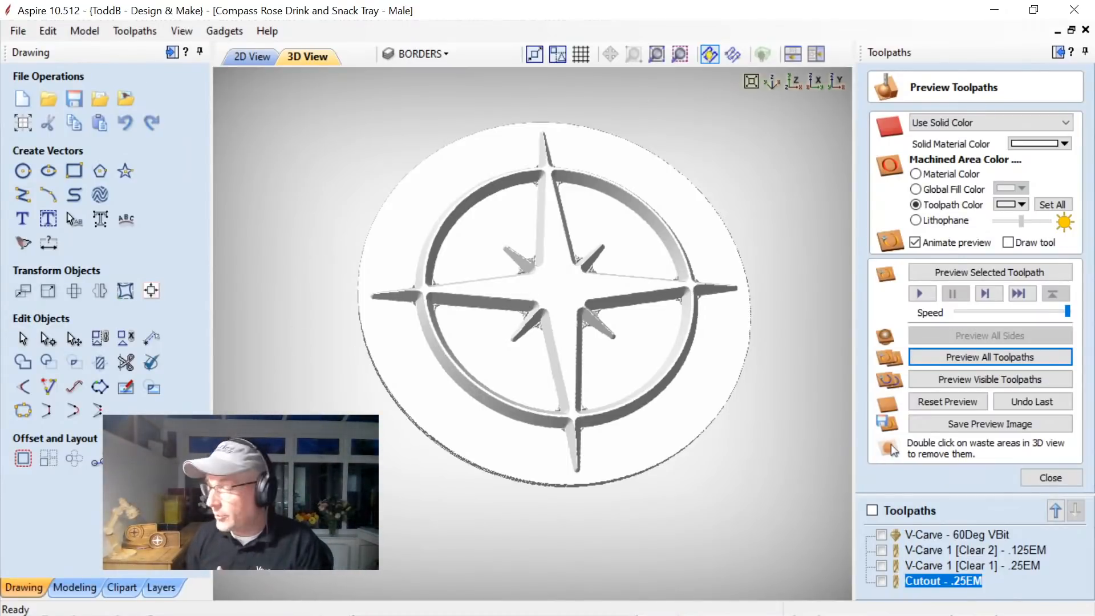
Switch to the Compass Rose Drink and Snack Tray - Surfacing project, dismiss its notes, and keep its toolpath list displayed.
left_click(992, 12)
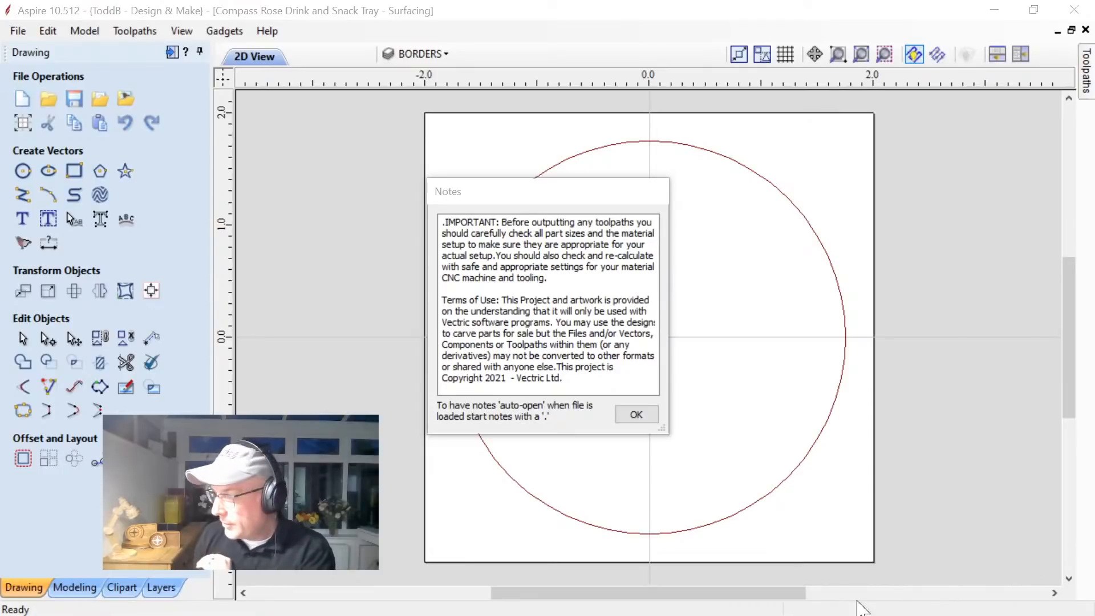
left_click(636, 415)
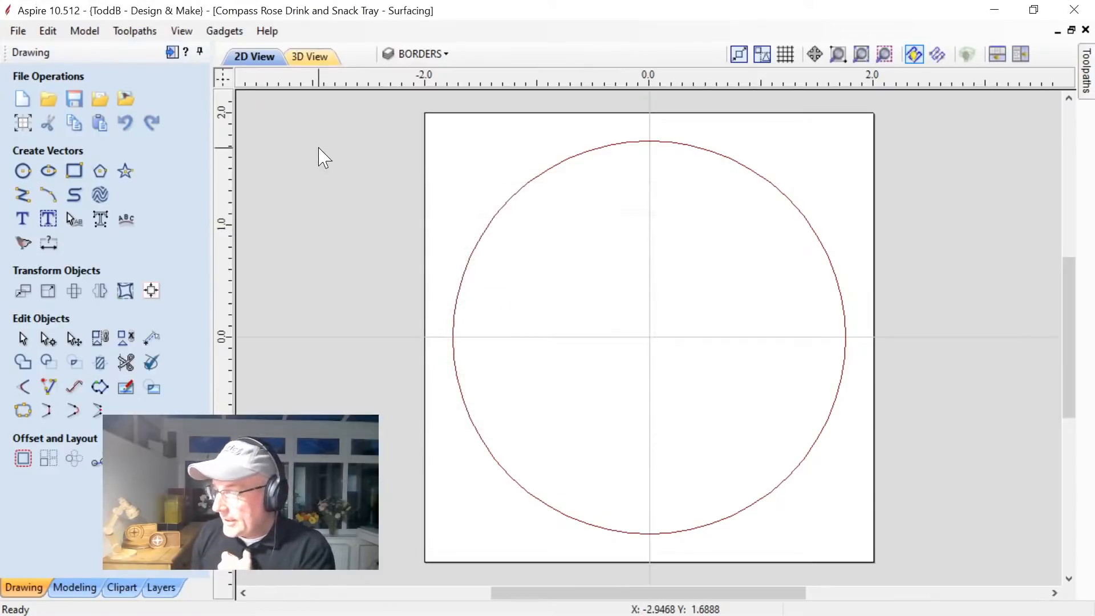
left_click(1085, 74)
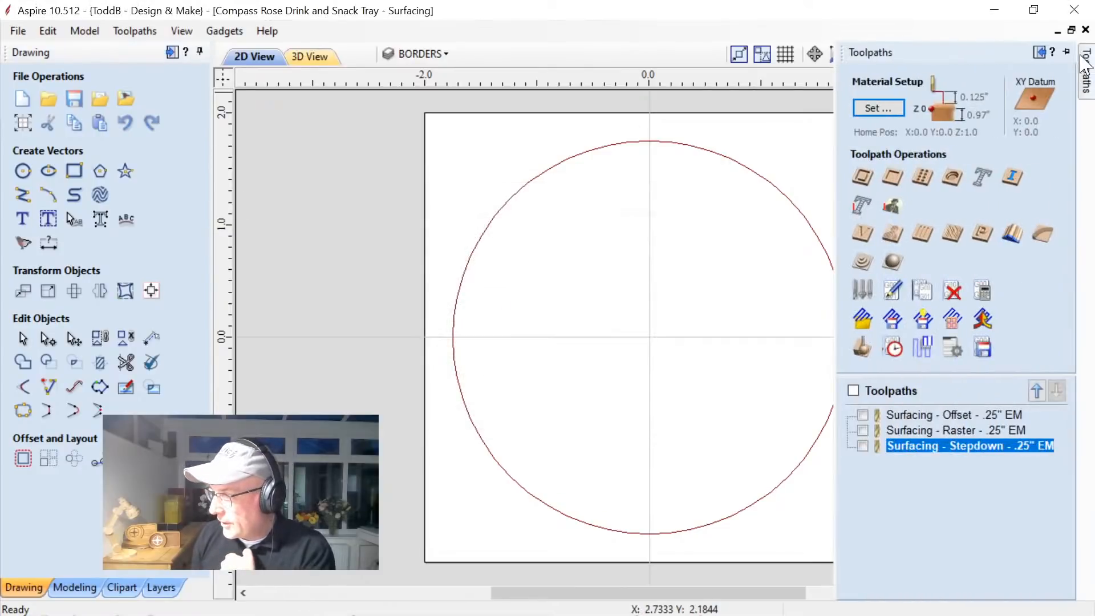
left_click(1065, 52)
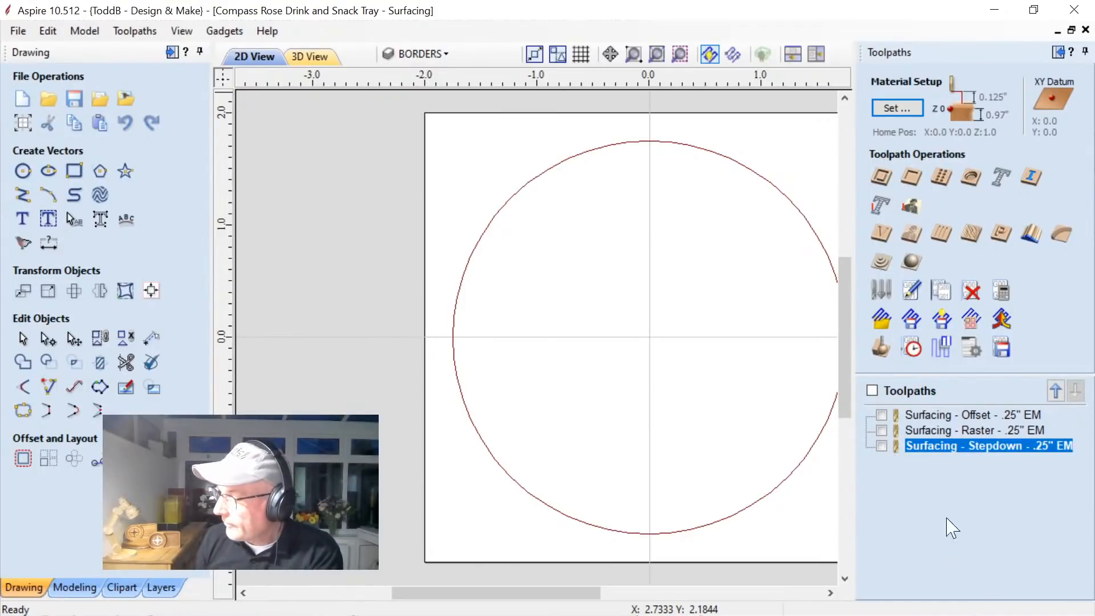
Show the 2D and 3D views side by side and review the pocket settings of the Surfacing - Offset - .25" EM toolpath.
left_click(931, 417)
double_click(930, 425)
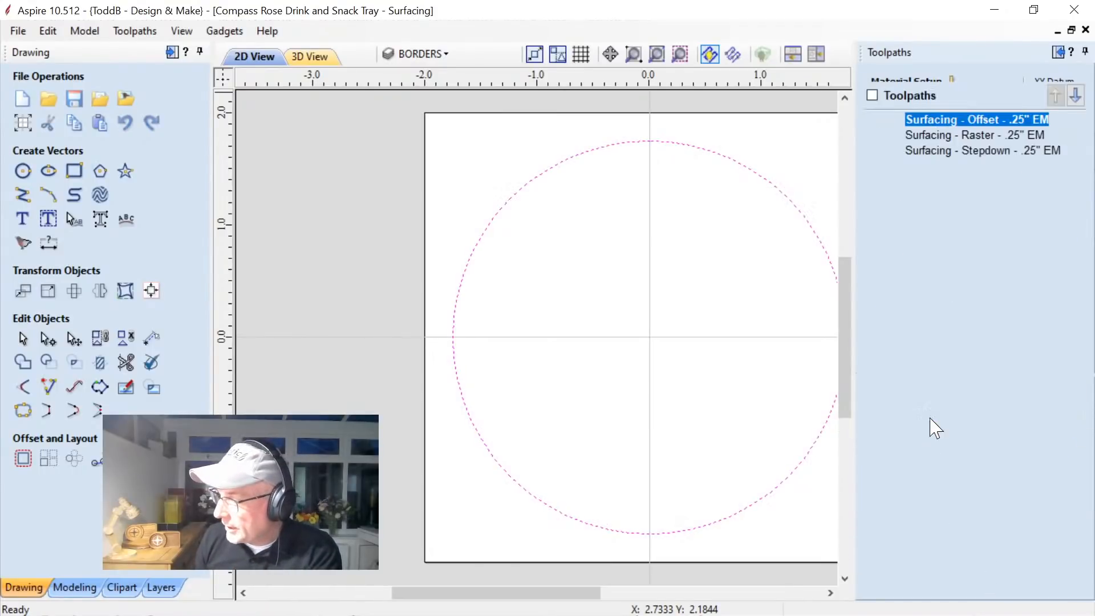
left_click(816, 53)
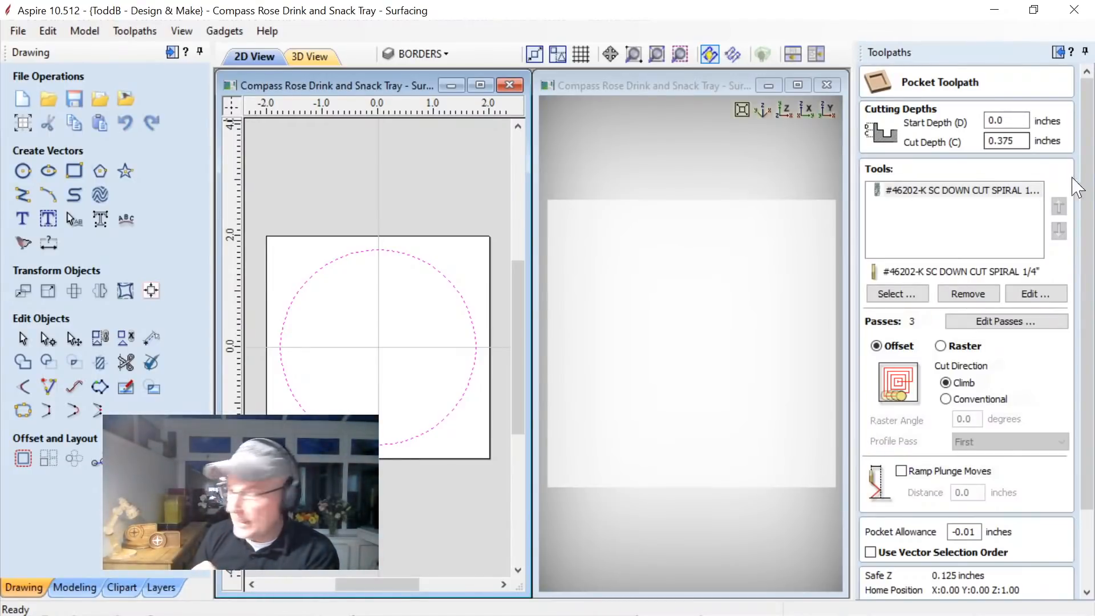
scroll(1085, 183, "down", 2)
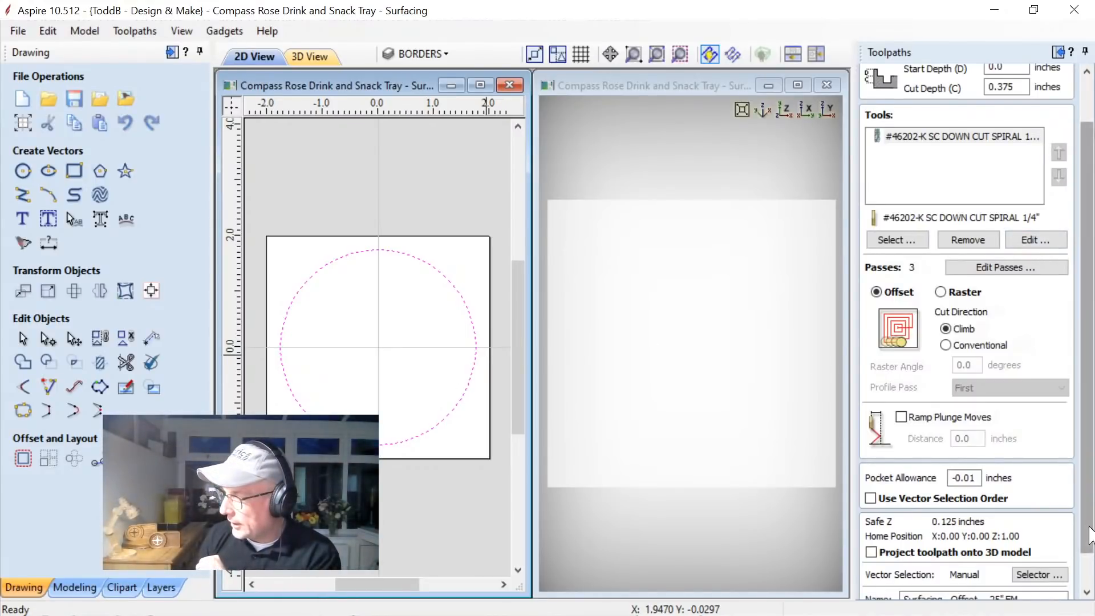
scroll(1078, 510, "down", 1)
left_click(1041, 587)
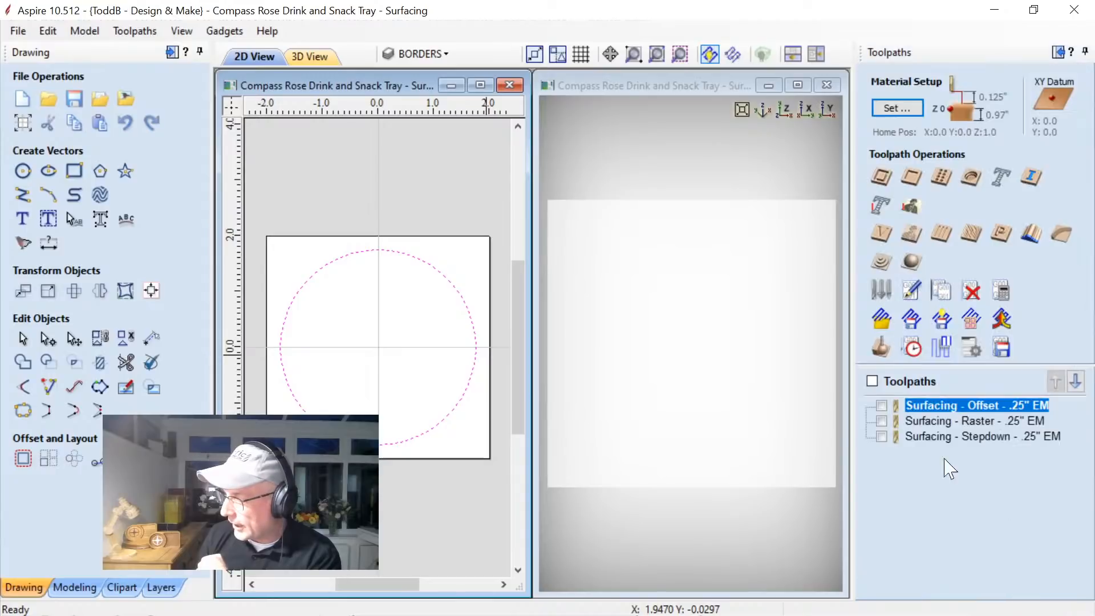
Review the pocket settings of the Surfacing - Raster - .25" EM toolpath and close them without recalculating.
double_click(944, 421)
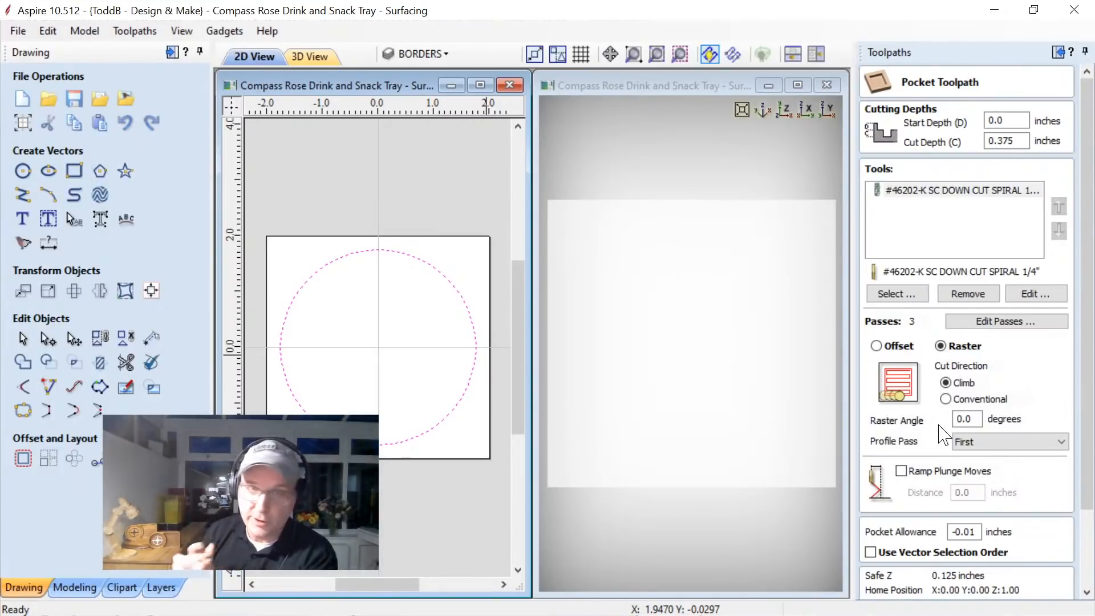
scroll(1015, 399, "down", 3)
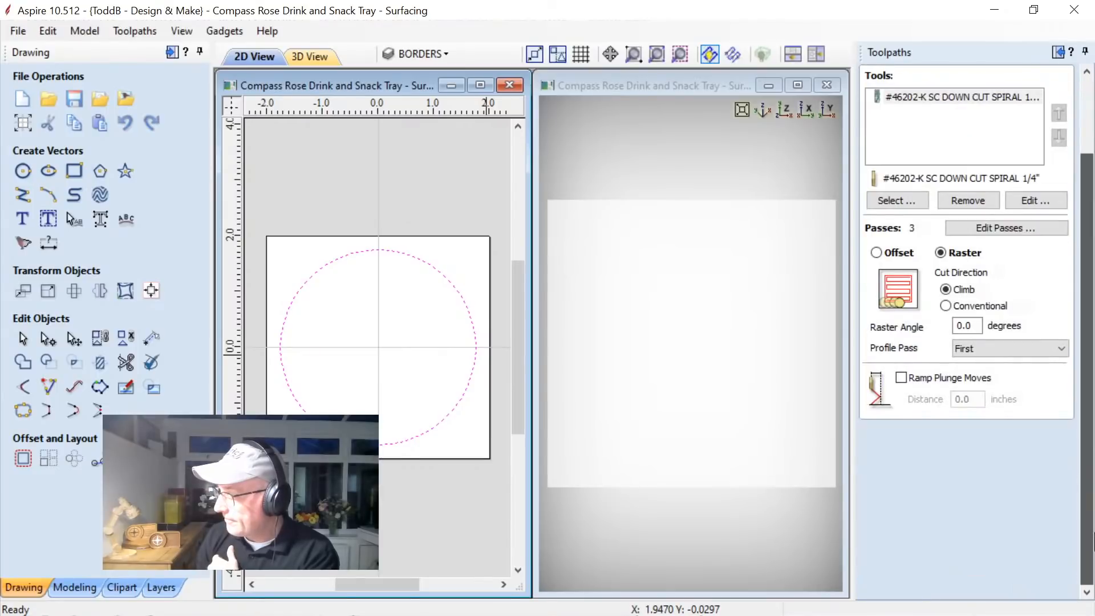
left_click(1041, 587)
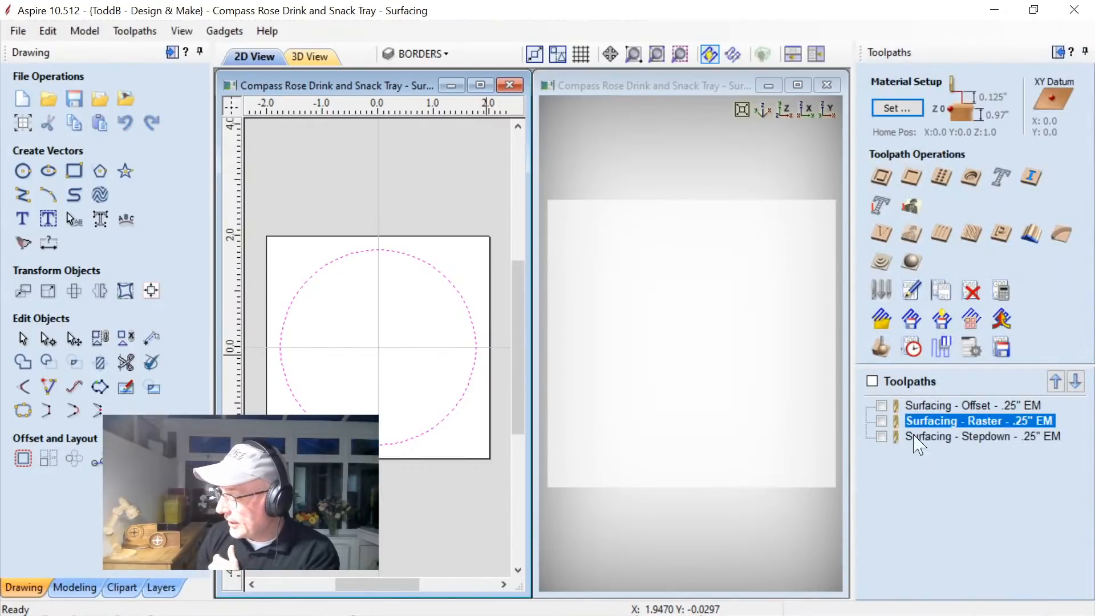
Show only the Surfacing - Offset - .25" EM toolpath and preview its circular pocket in 3D.
left_click(881, 405)
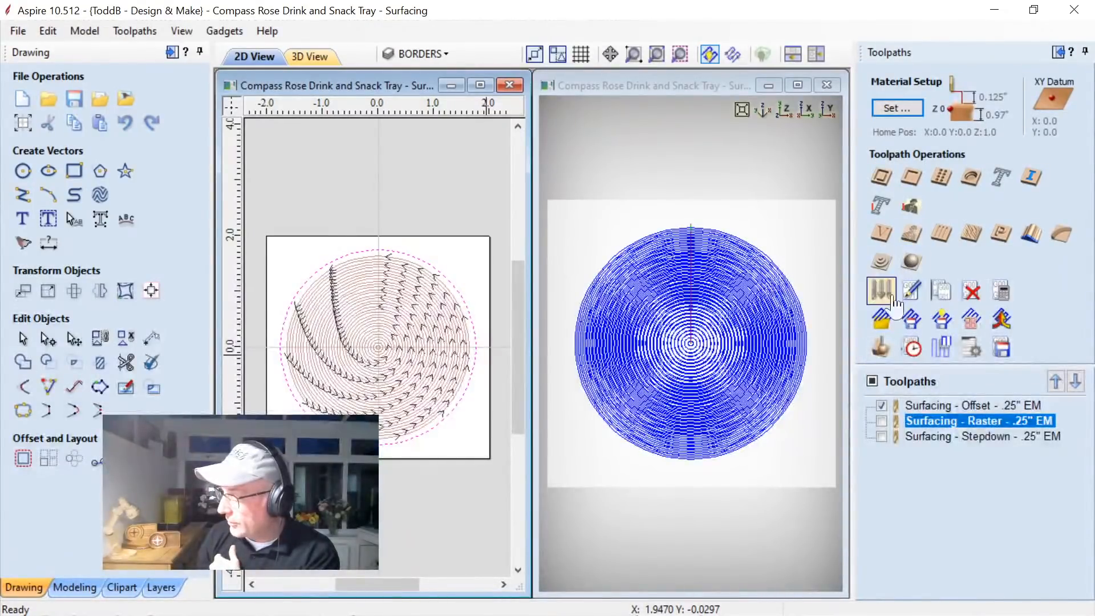
left_click(887, 353)
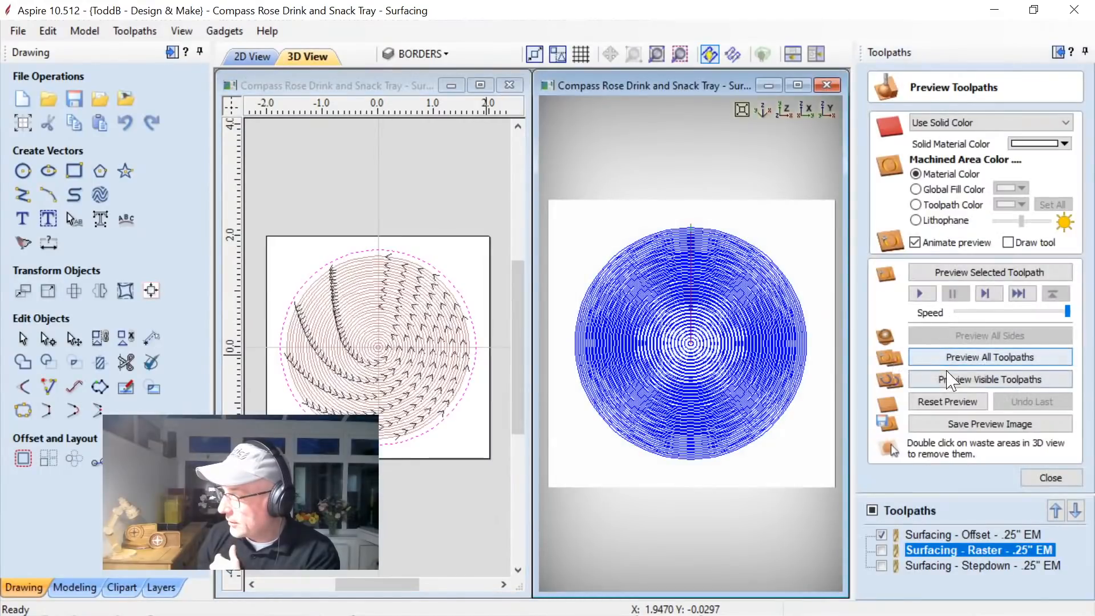
left_click(950, 382)
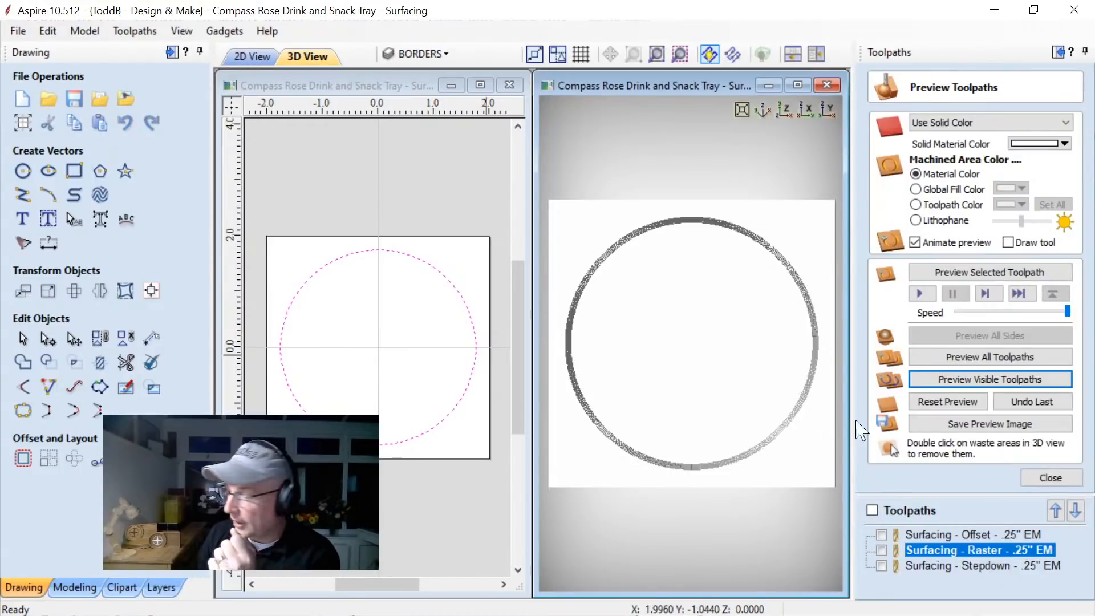
Reset the preview and simulate only the Surfacing - Raster - .25" EM toolpath in its place.
left_click(929, 402)
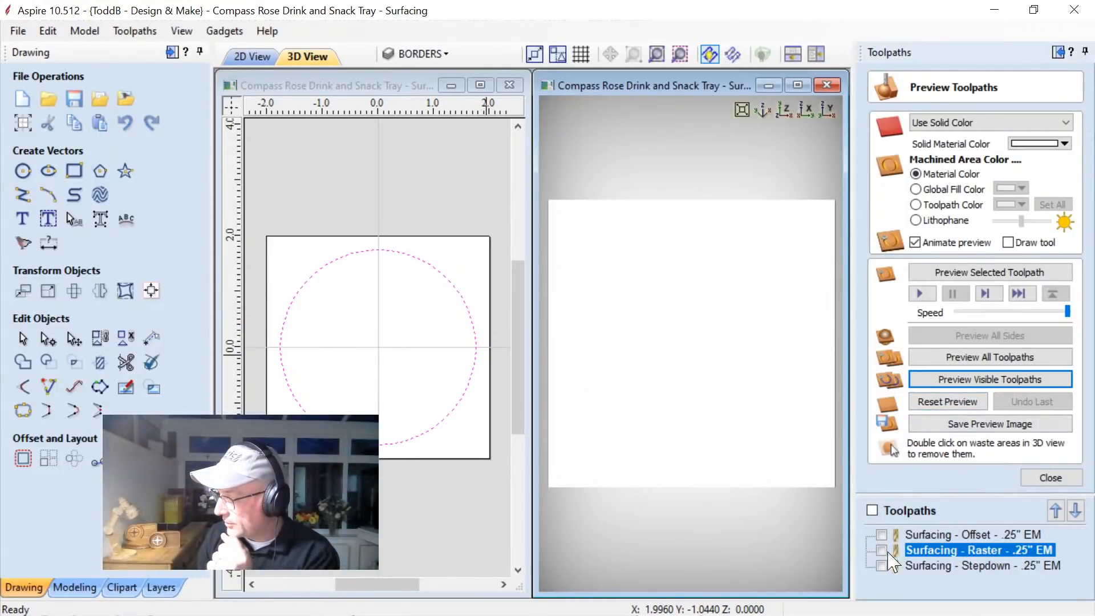
left_click(882, 550)
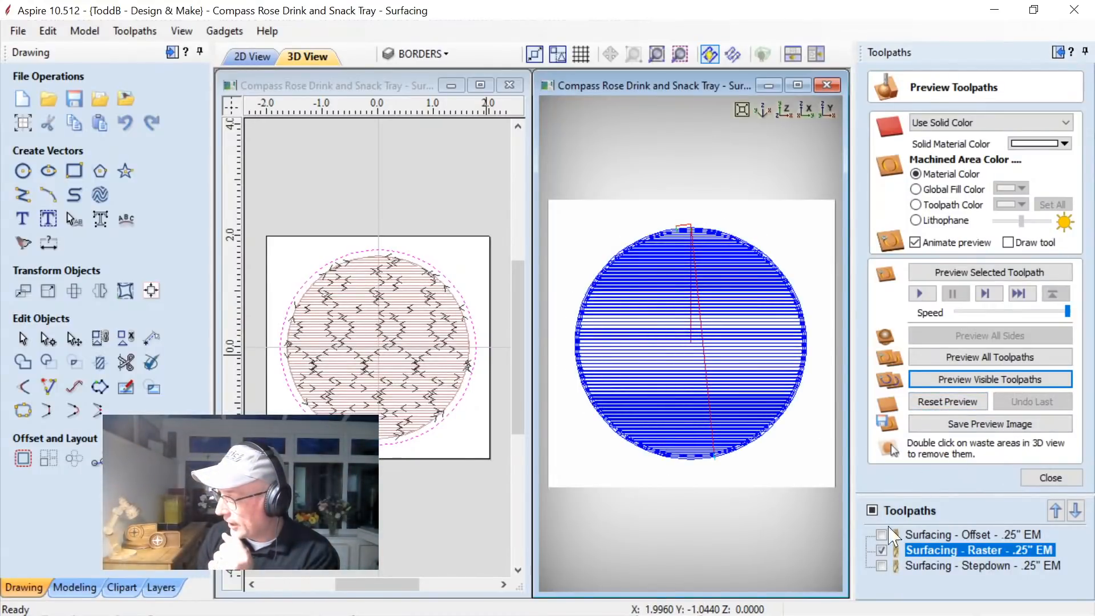
left_click(950, 384)
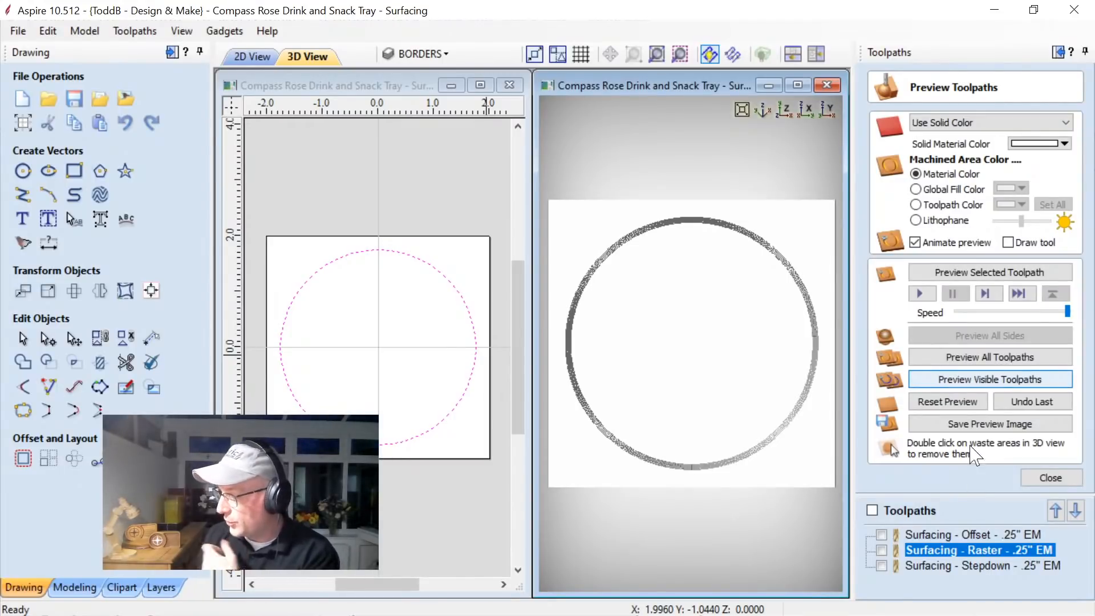
Review the depth, tool and raster settings of the Surfacing - Stepdown - .25" EM pocket toolpath and close them.
double_click(930, 567)
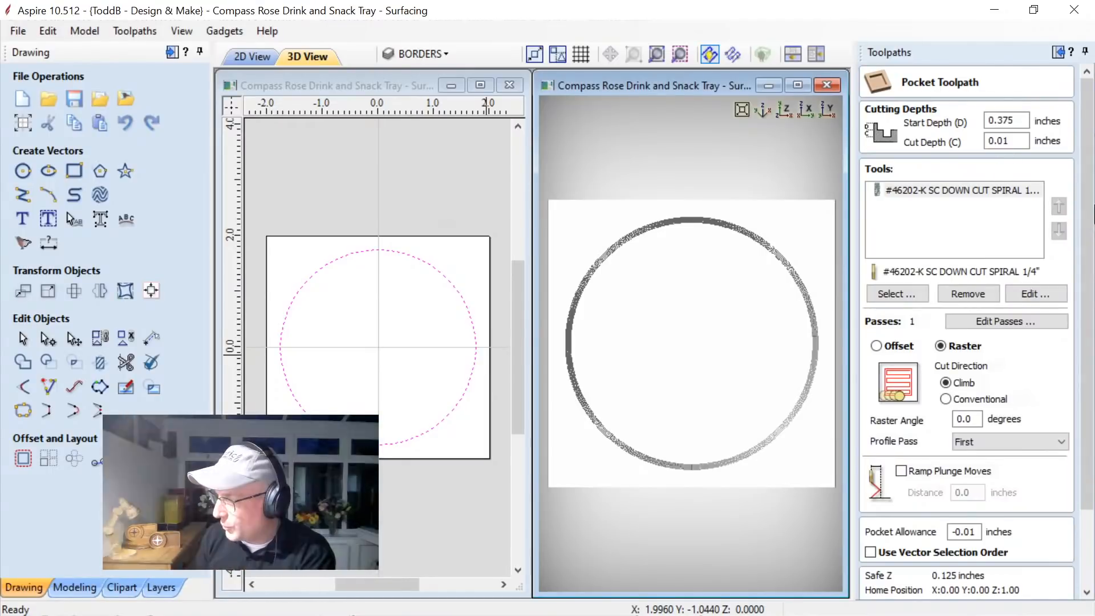
left_click_drag(1086, 223, 1092, 319)
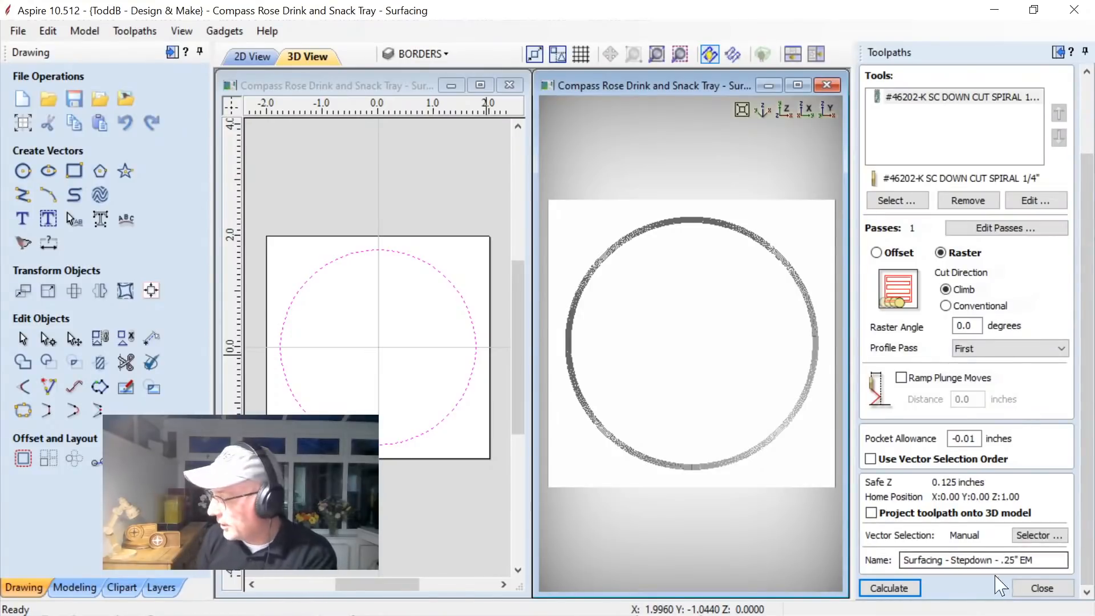
left_click(1039, 588)
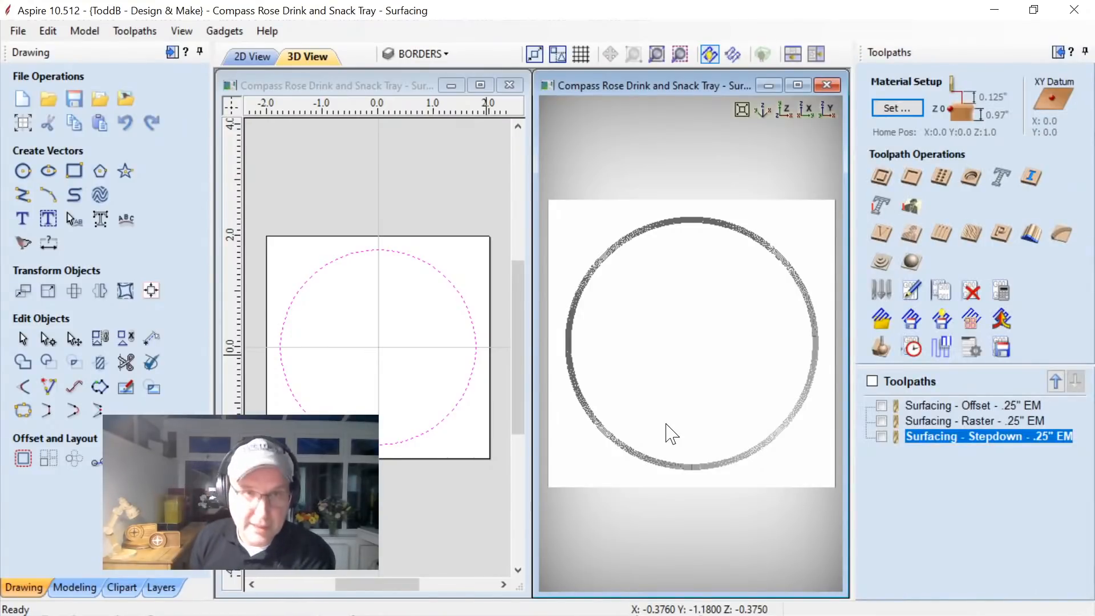